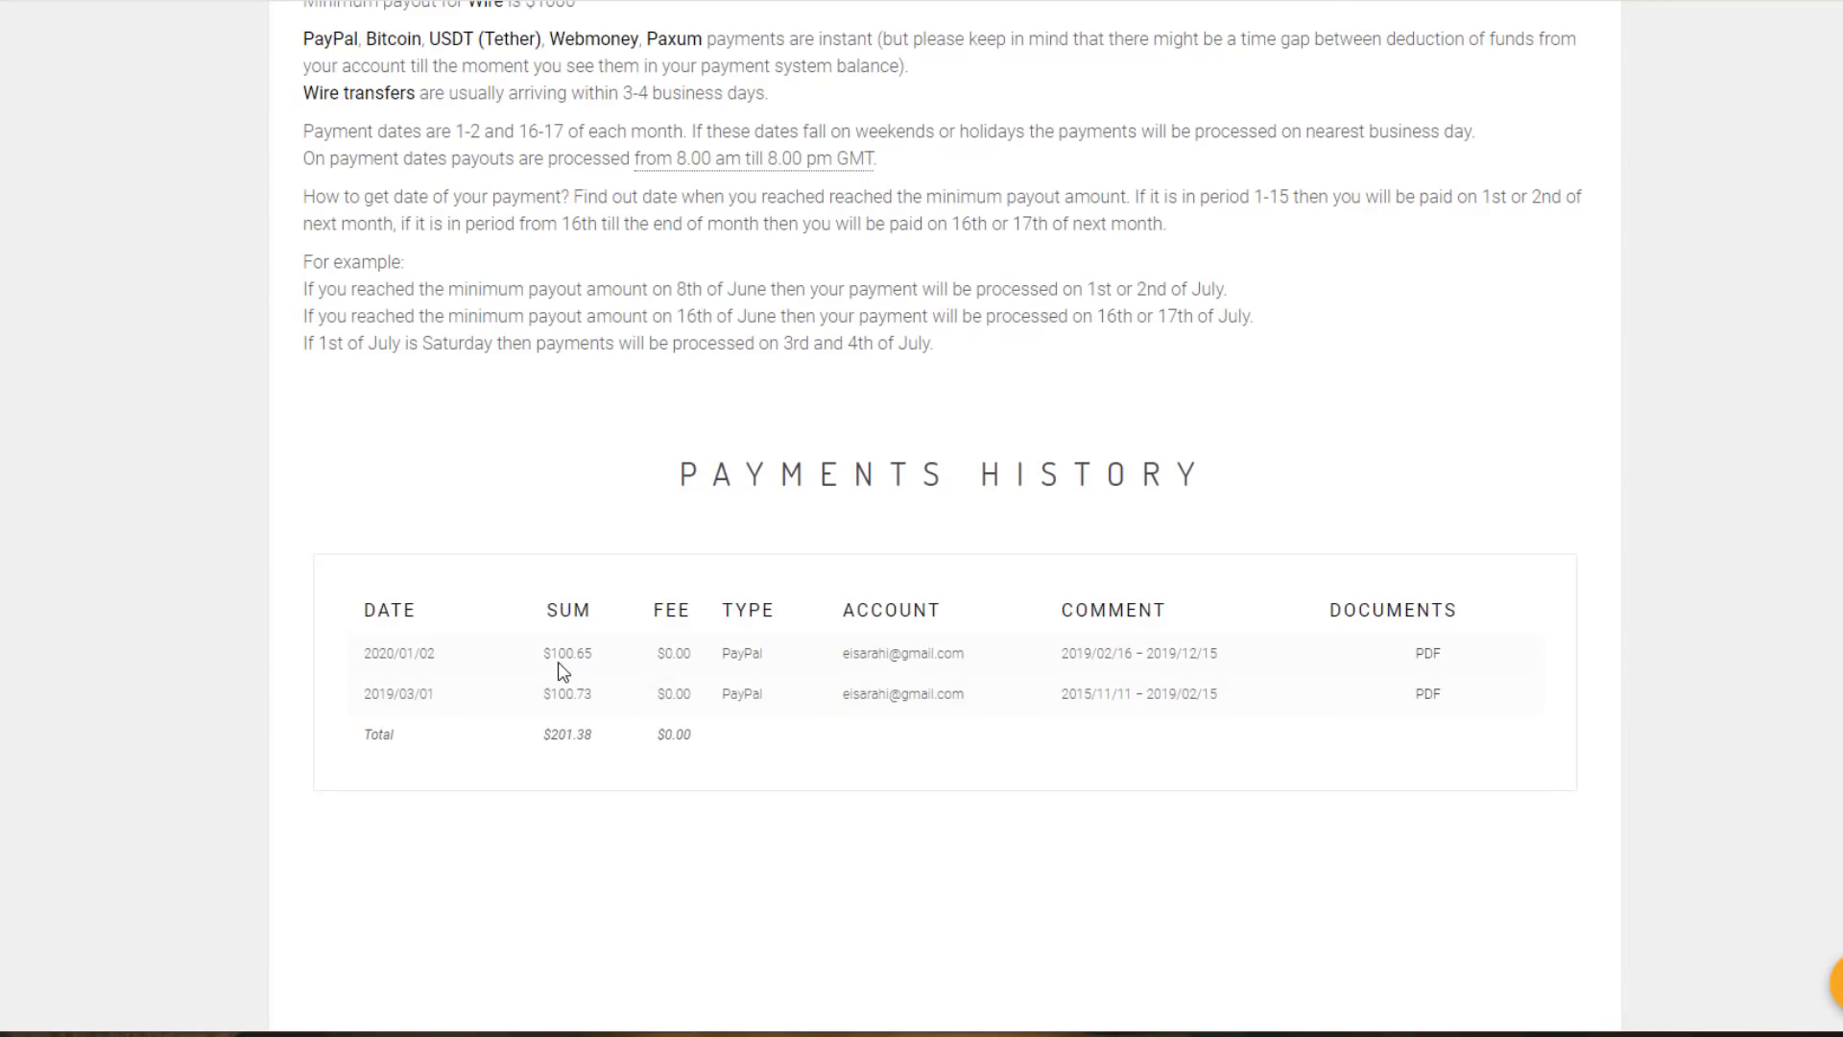
Review the paid sums and their total in the payments history.
left_click_drag(553, 663, 553, 735)
scroll(1149, 689, "up", 7)
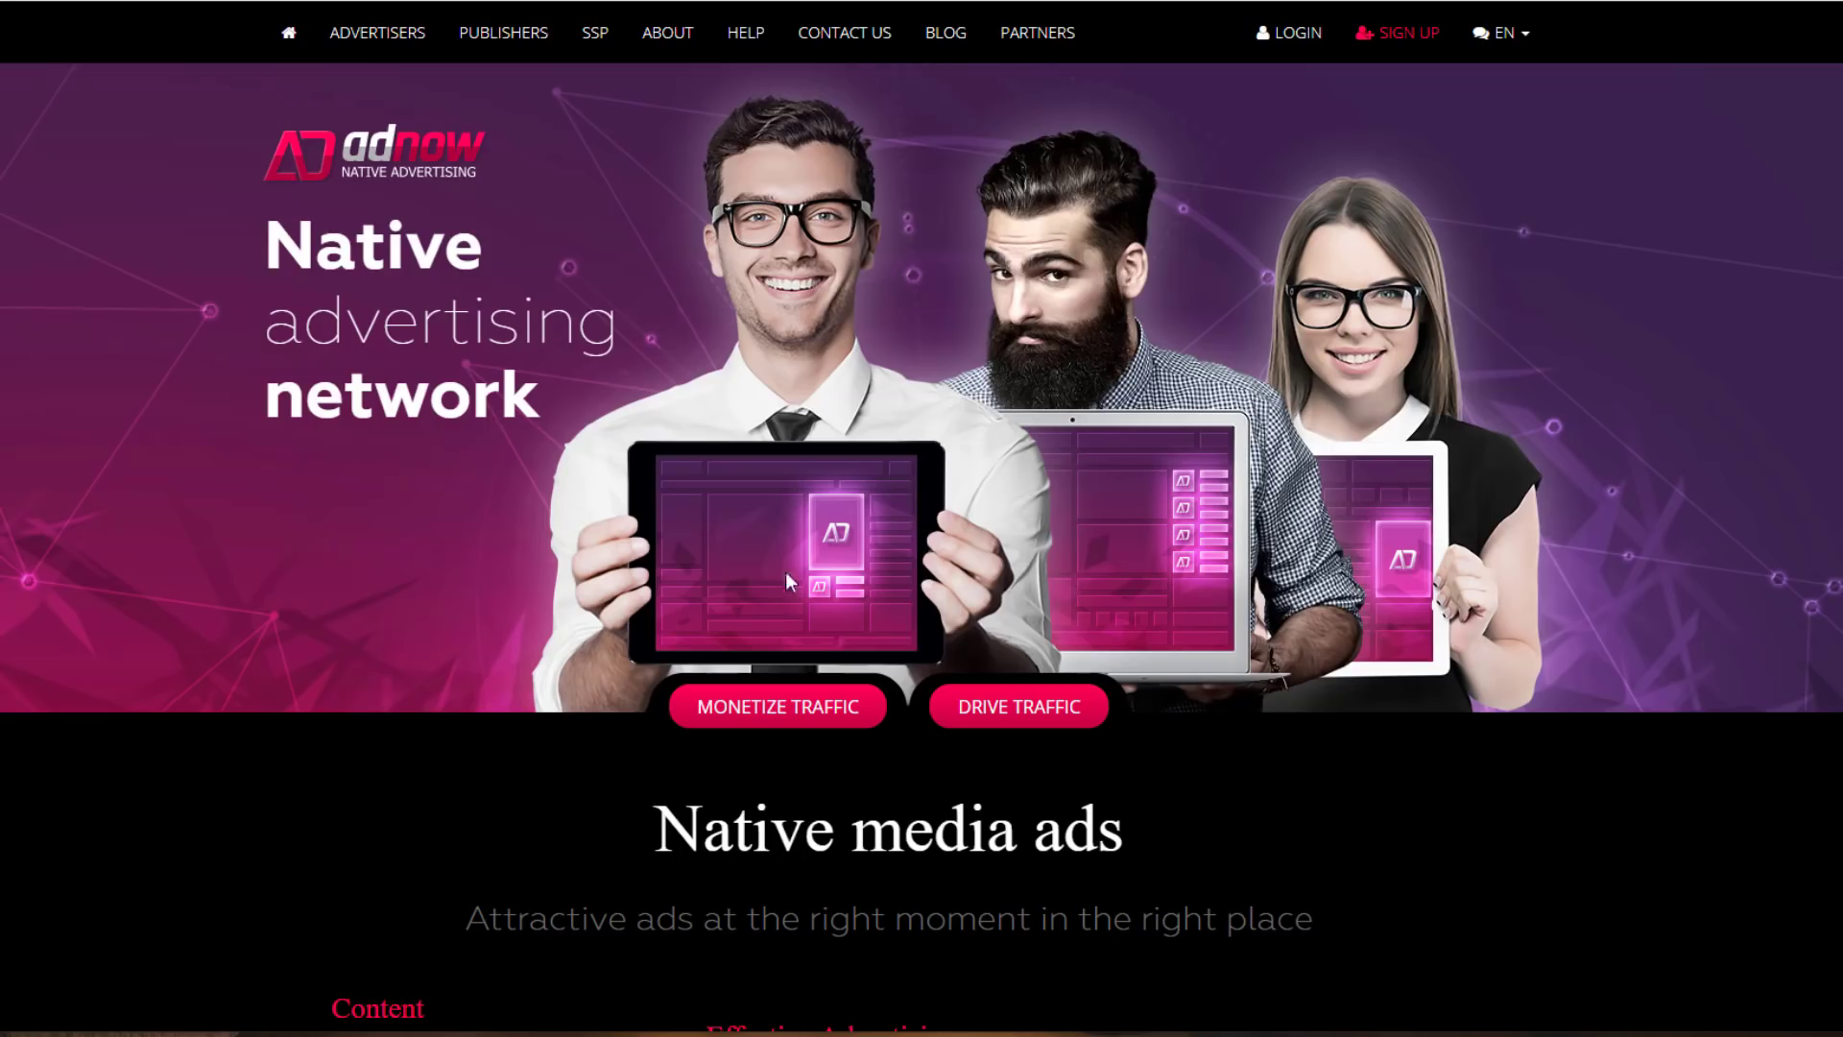
Open the publisher registration form for monetizing traffic with Adnow.
left_click(817, 714)
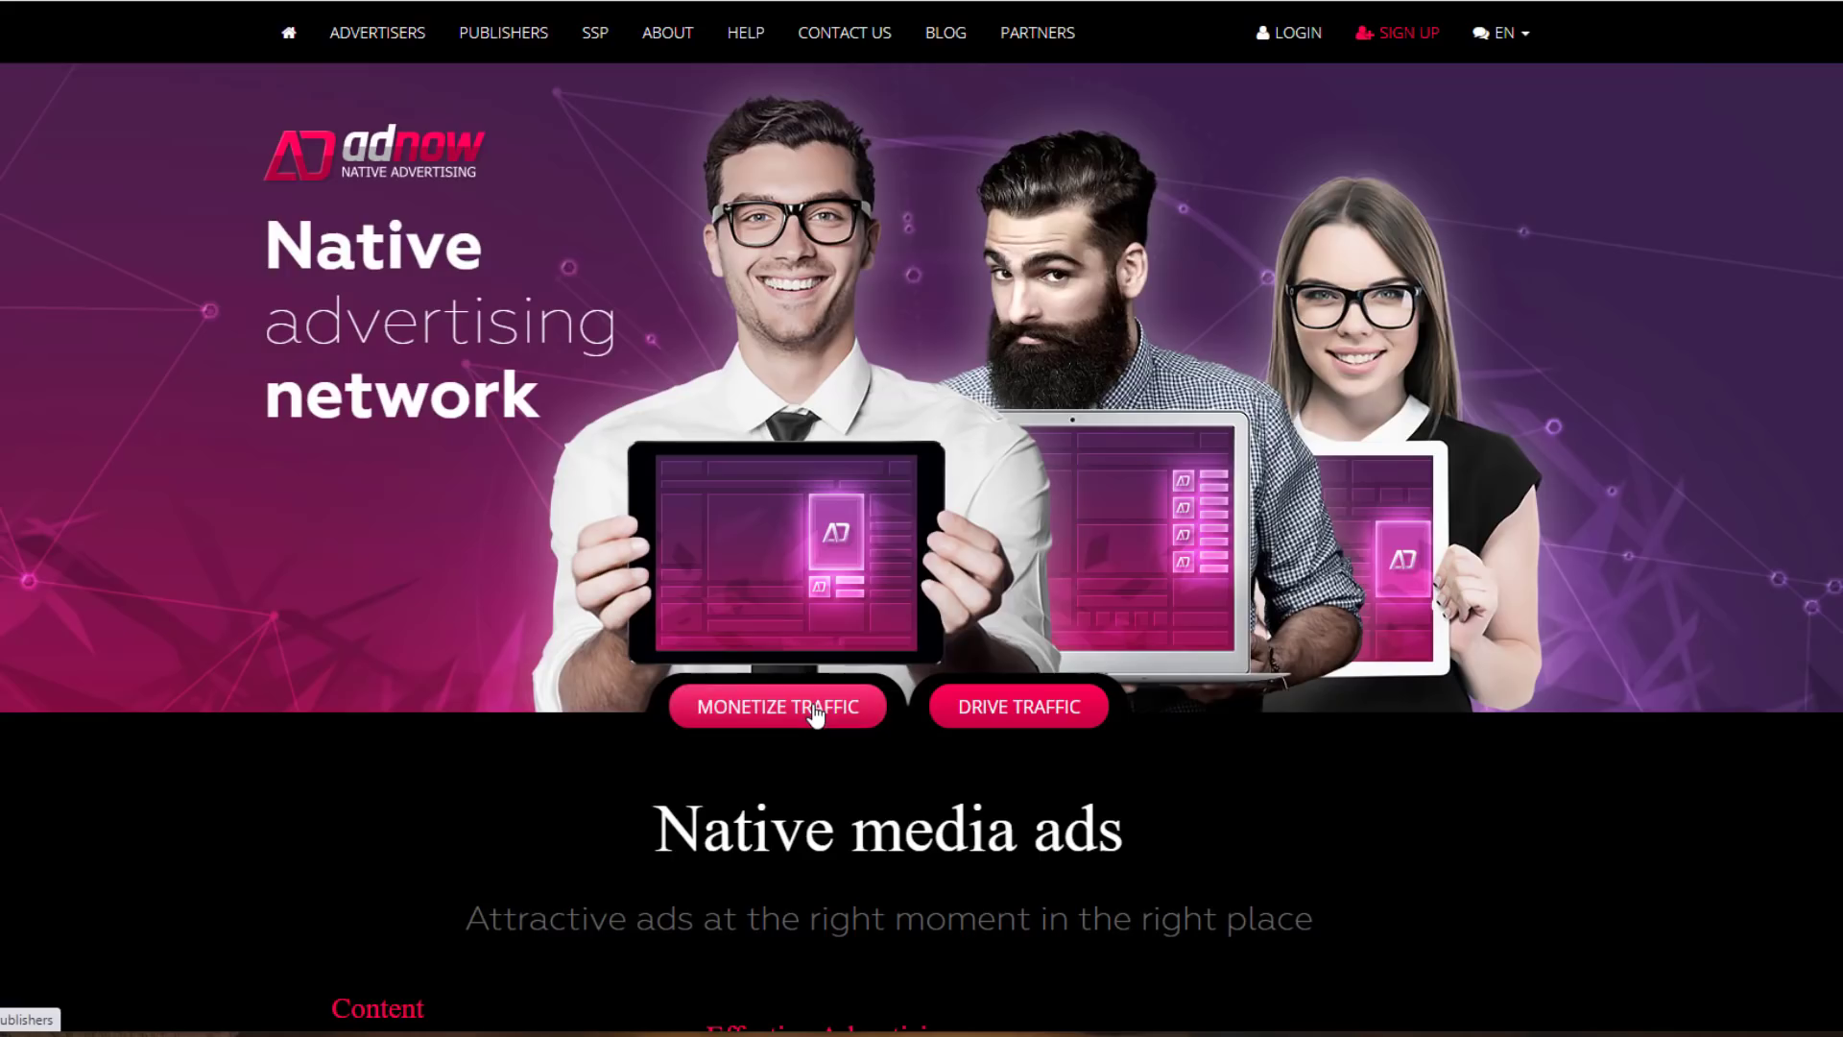
scroll(1108, 672, "down", 4)
left_click(920, 594)
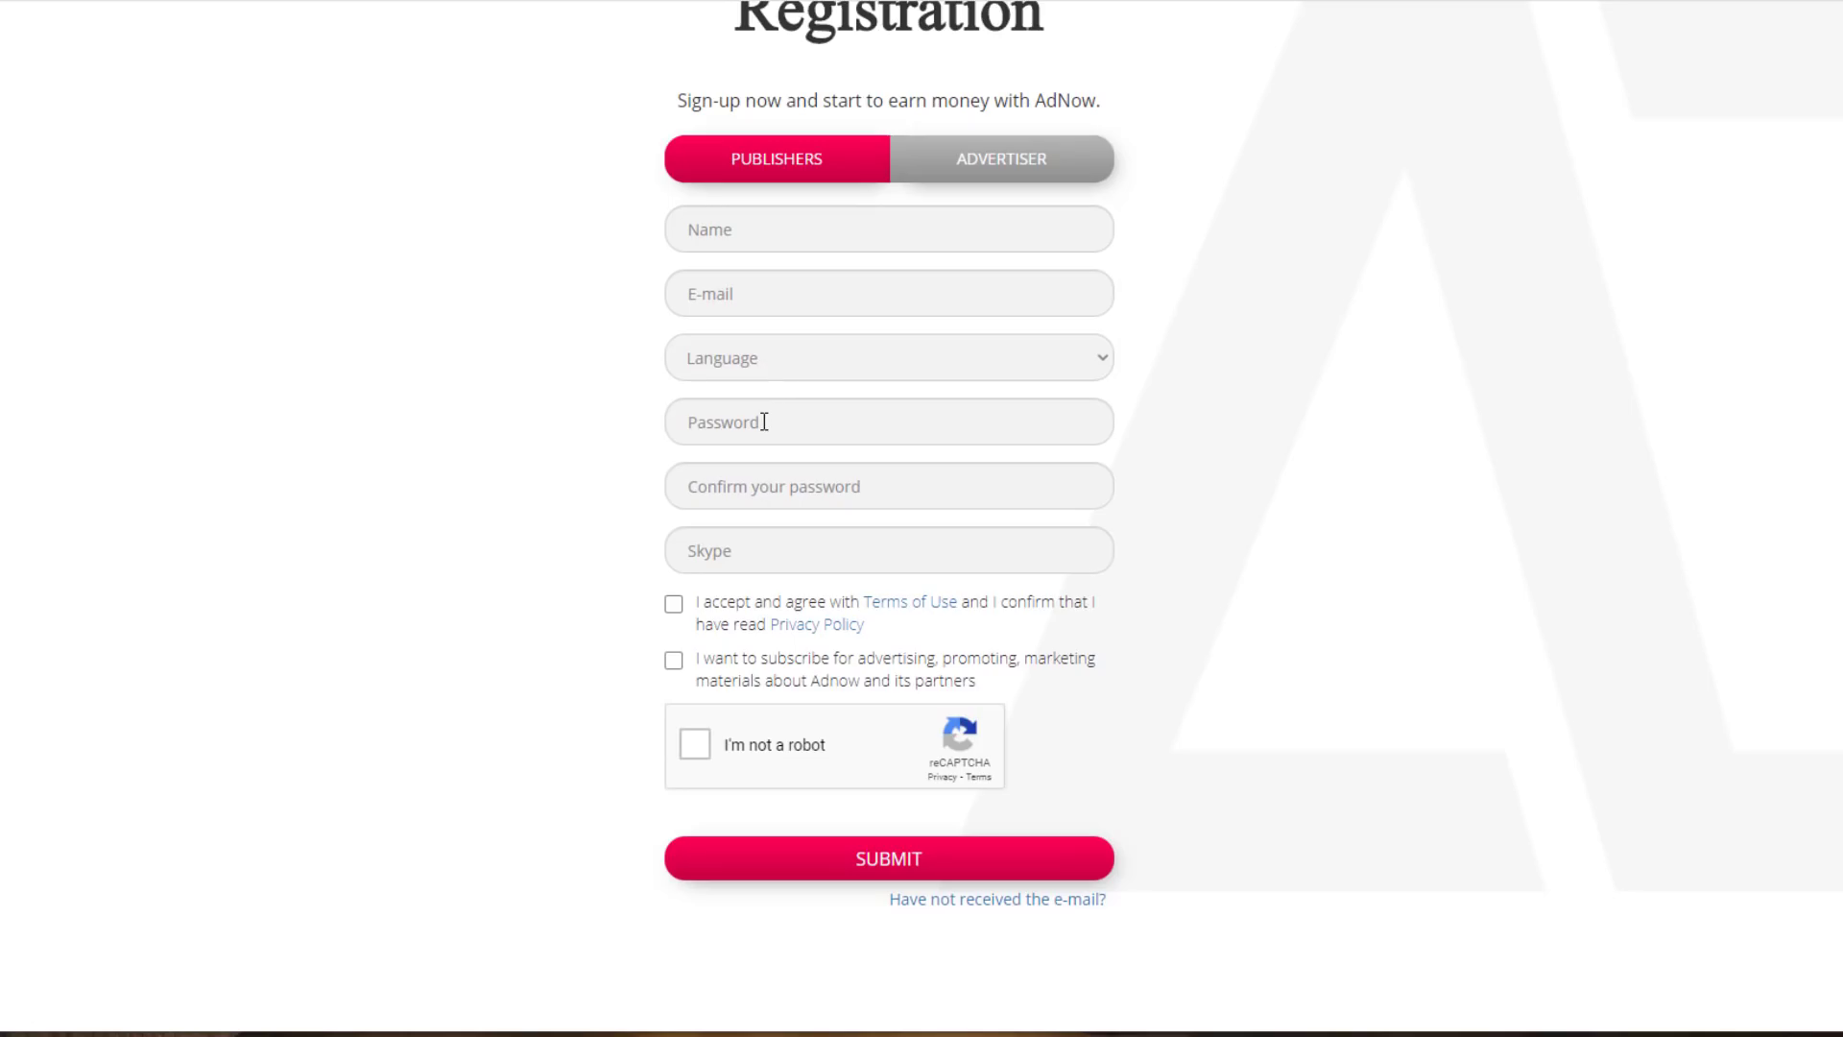
Complete the publisher registration with name, e-mail, Hindi and password, accept the terms and marketing subscription, pass the captcha and submit it.
left_click(726, 553)
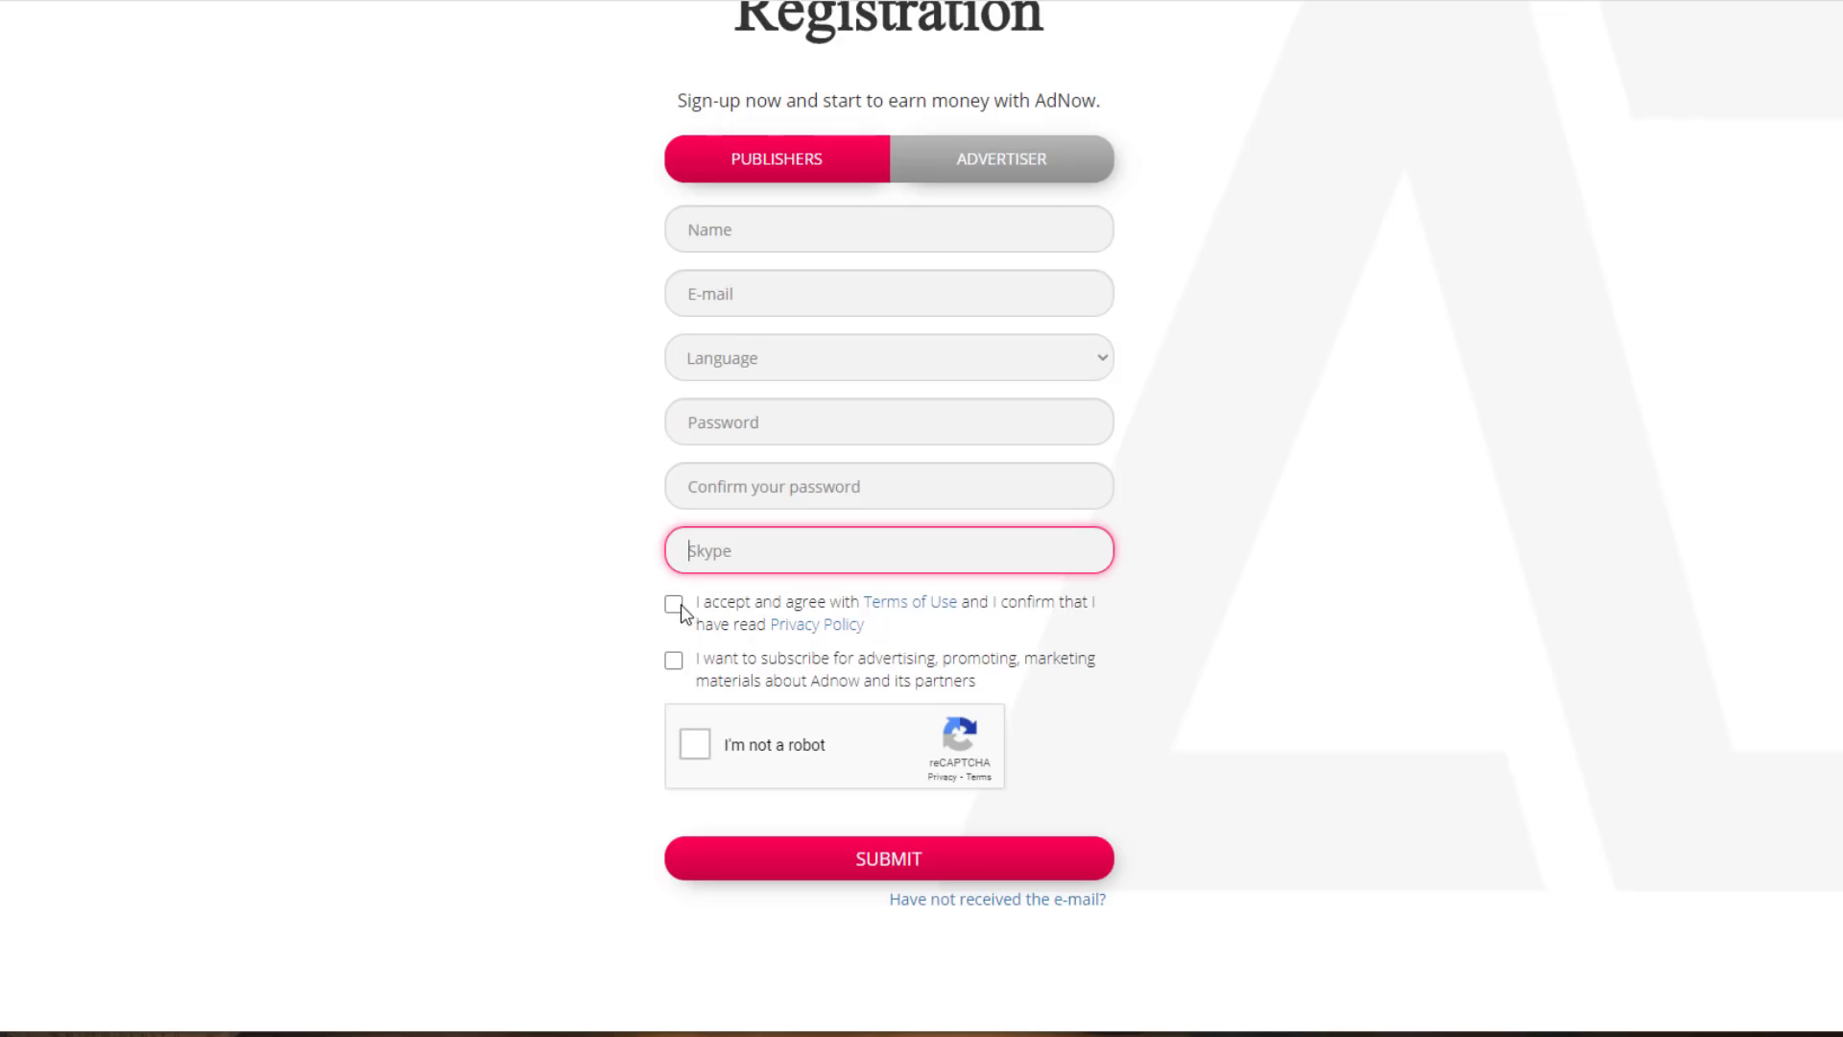
left_click(675, 606)
left_click(674, 662)
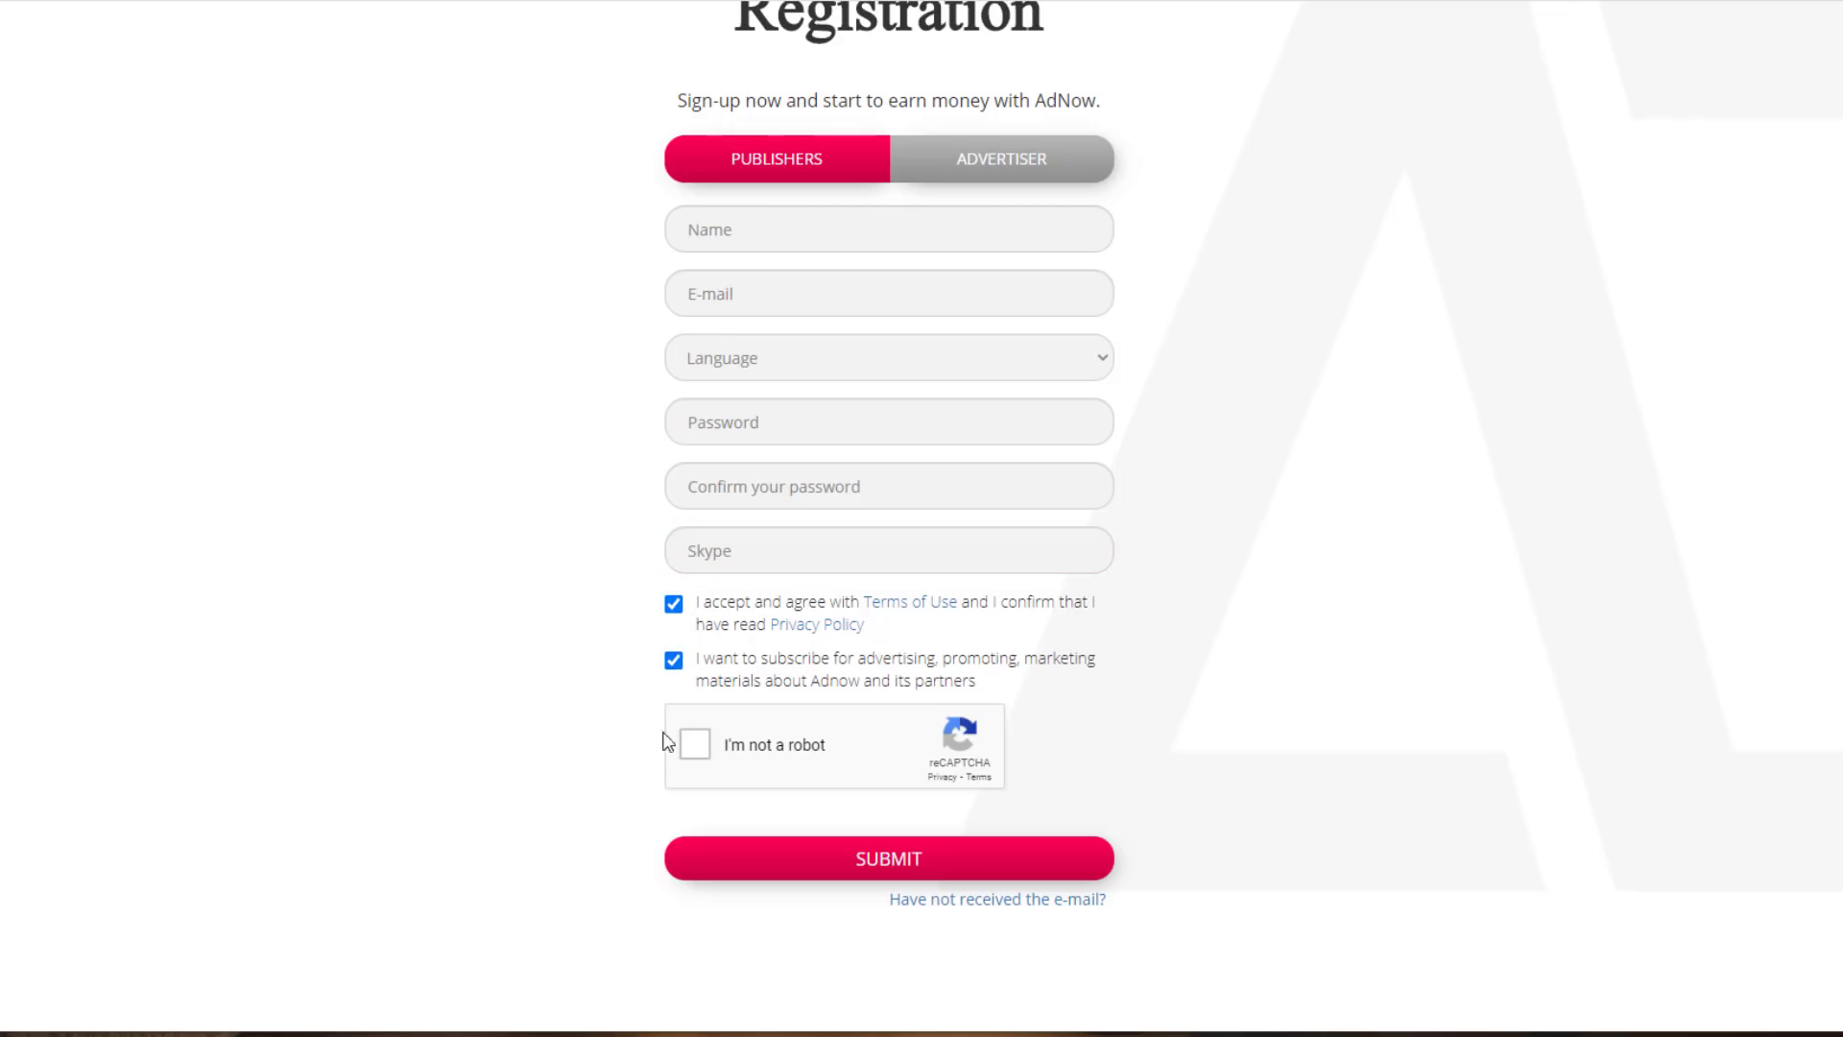
left_click(695, 745)
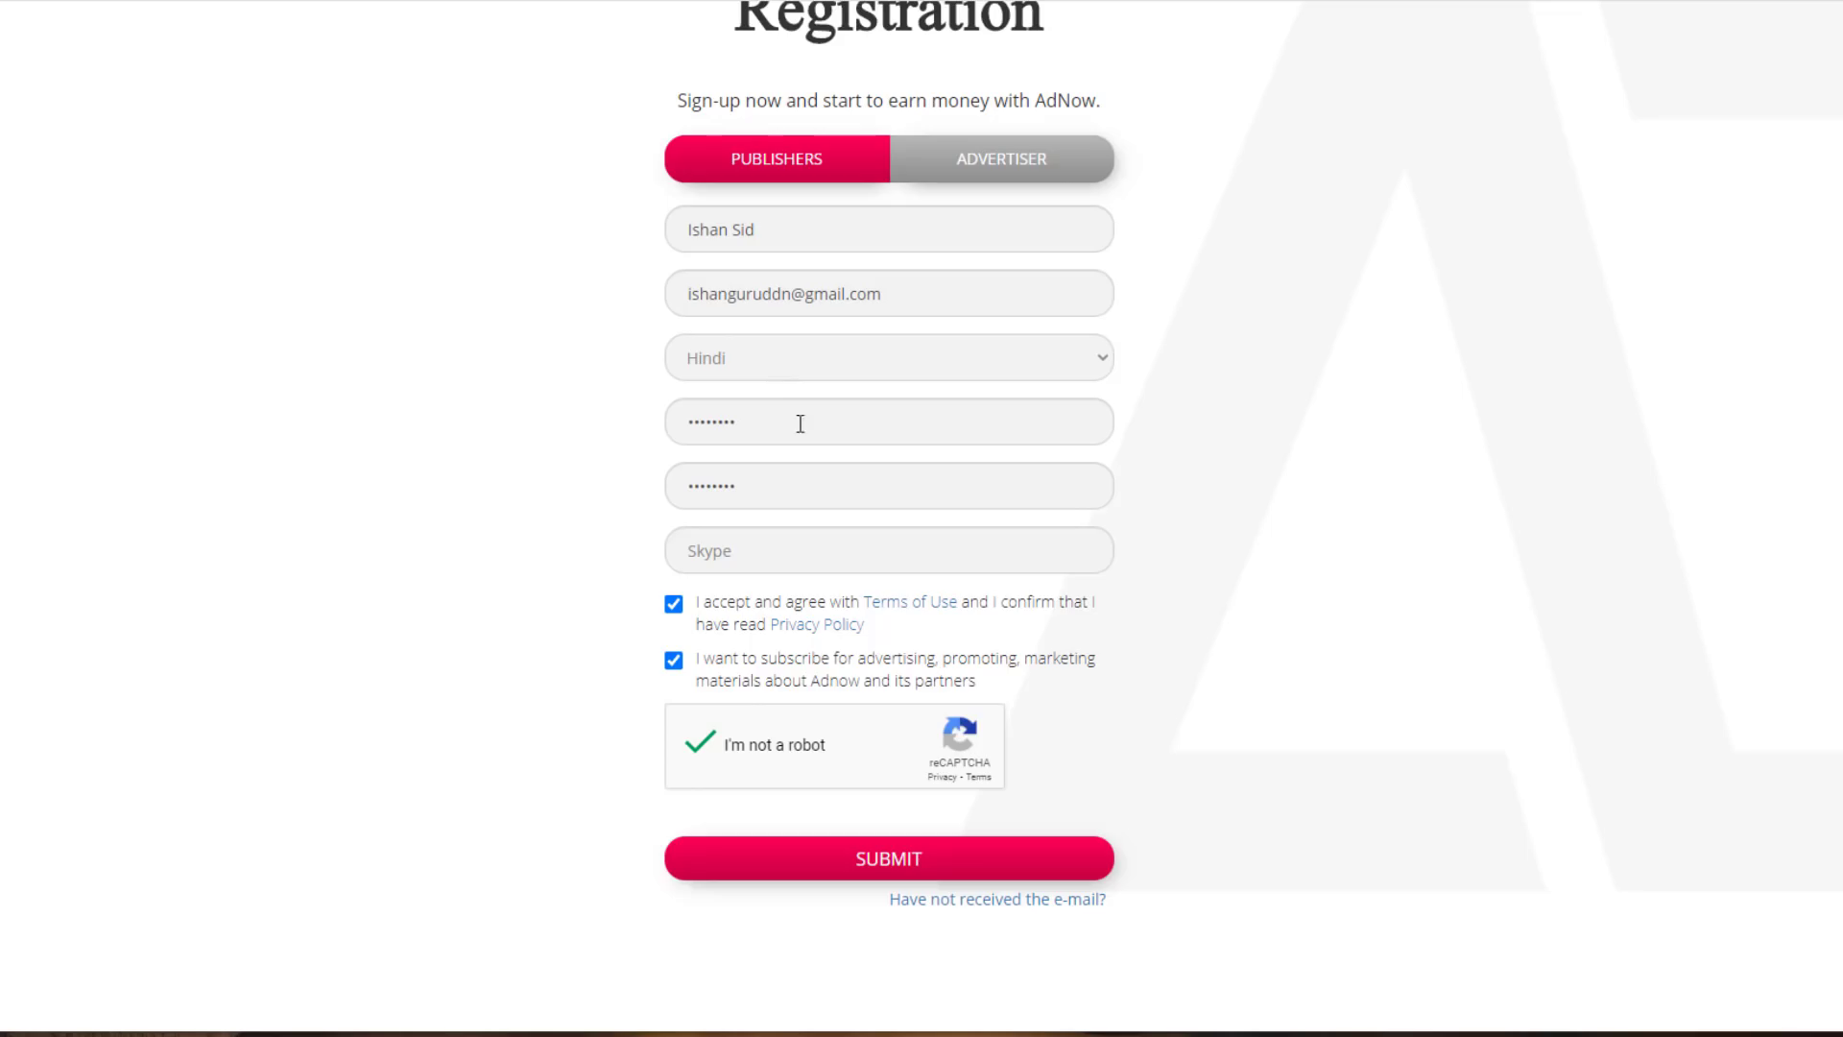
left_click(891, 858)
Confirm the registration through the link in Adnow's welcome e-mail in Gmail.
scroll(1197, 630, "down", 2)
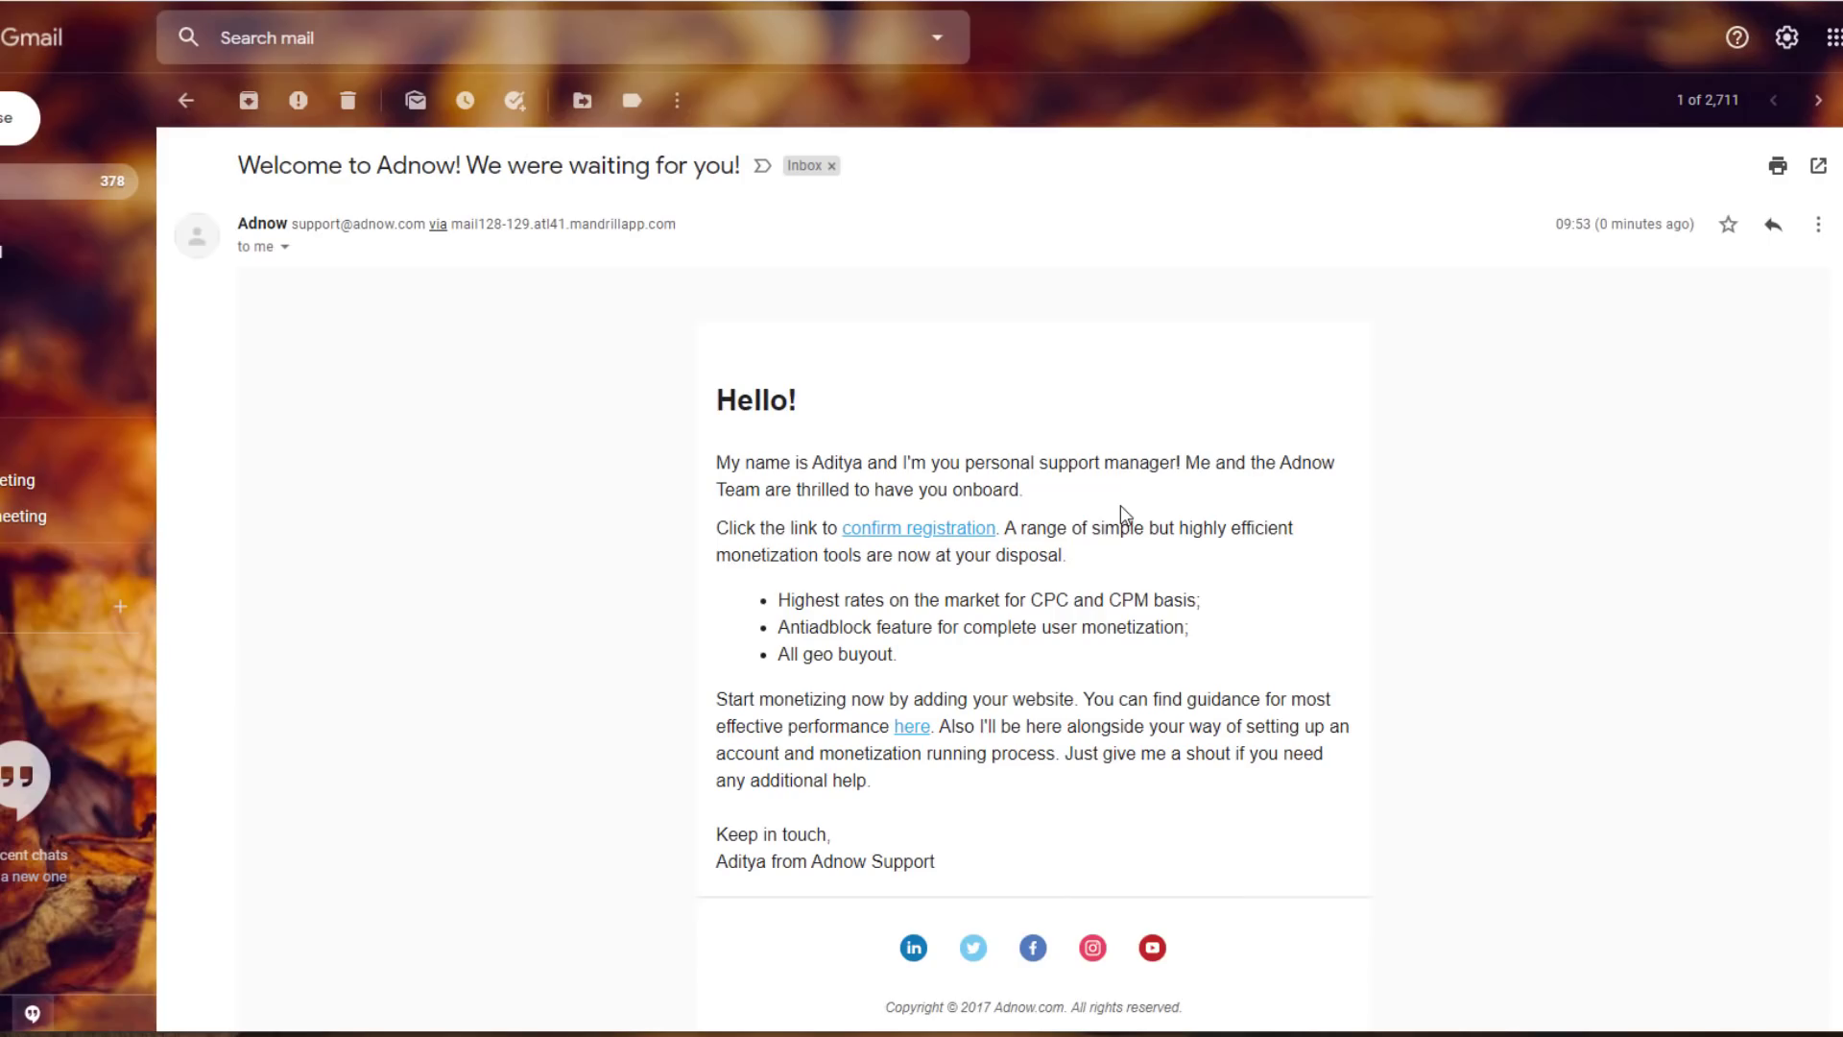
left_click(907, 531)
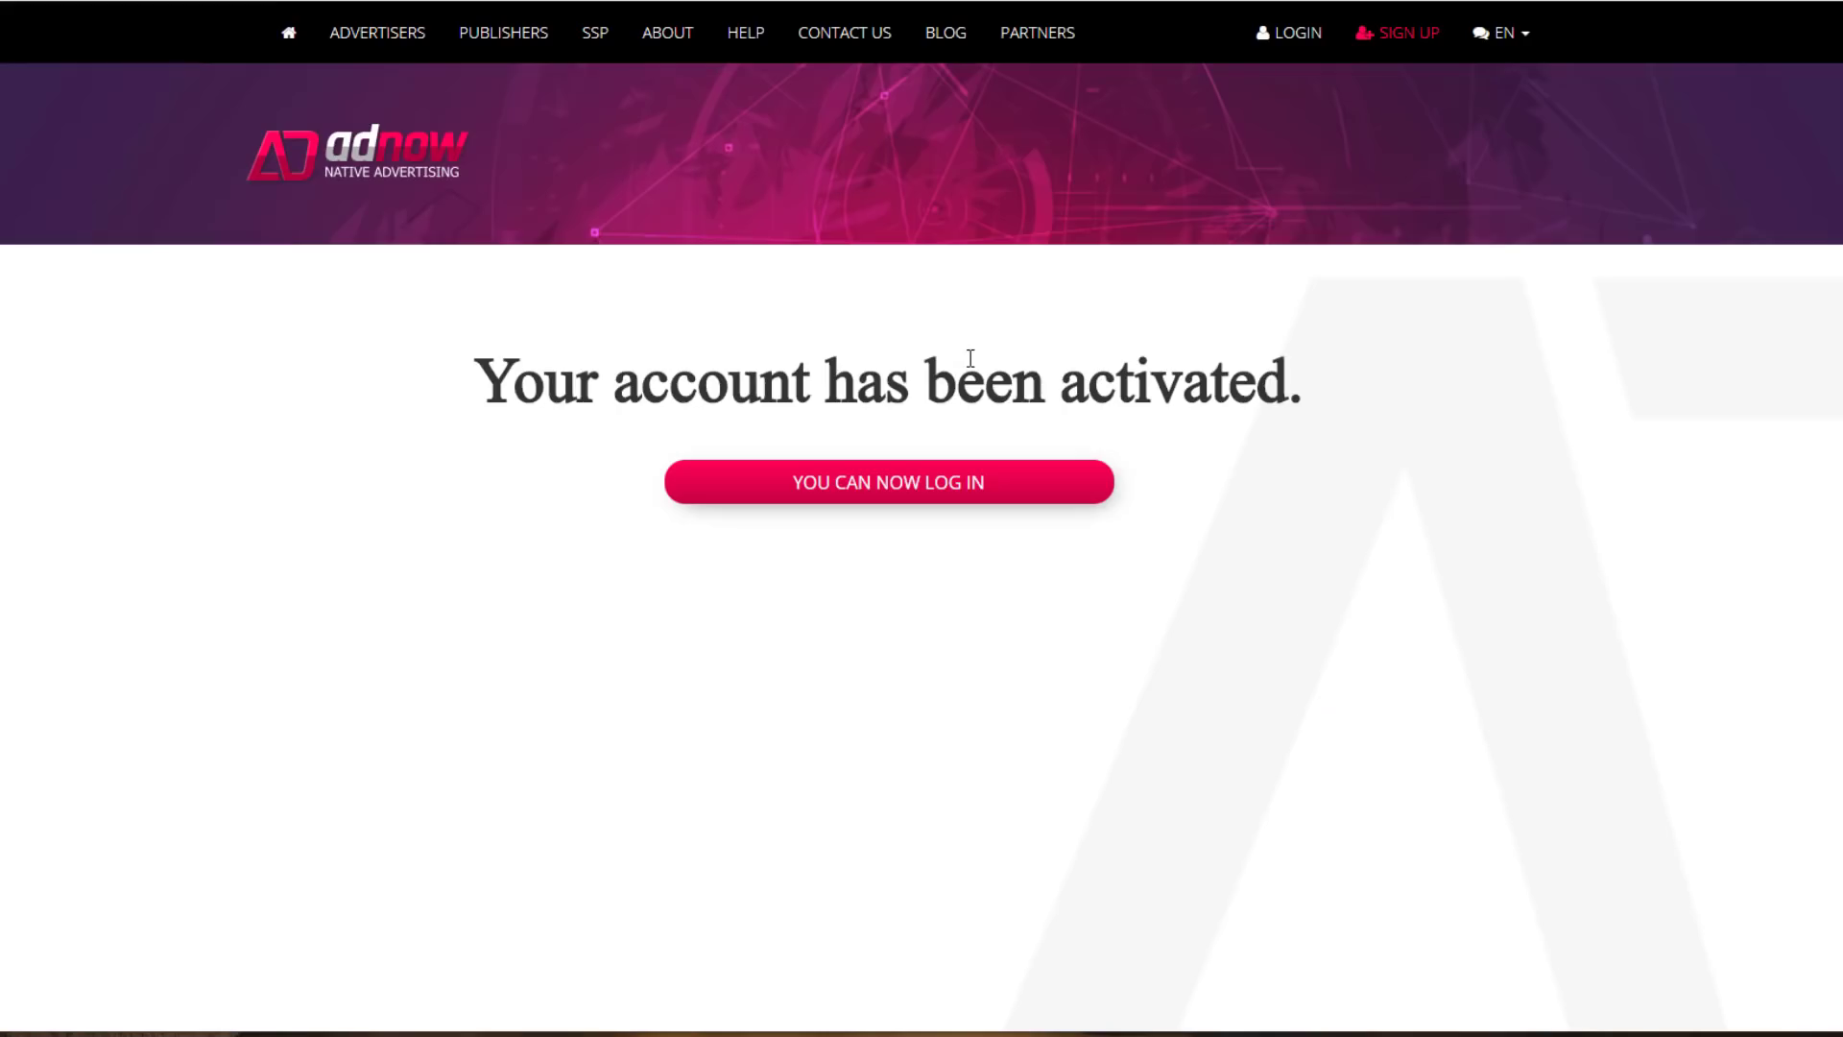
Log in to the activated publisher account with the registered e-mail and account password.
left_click(884, 493)
left_click(766, 751)
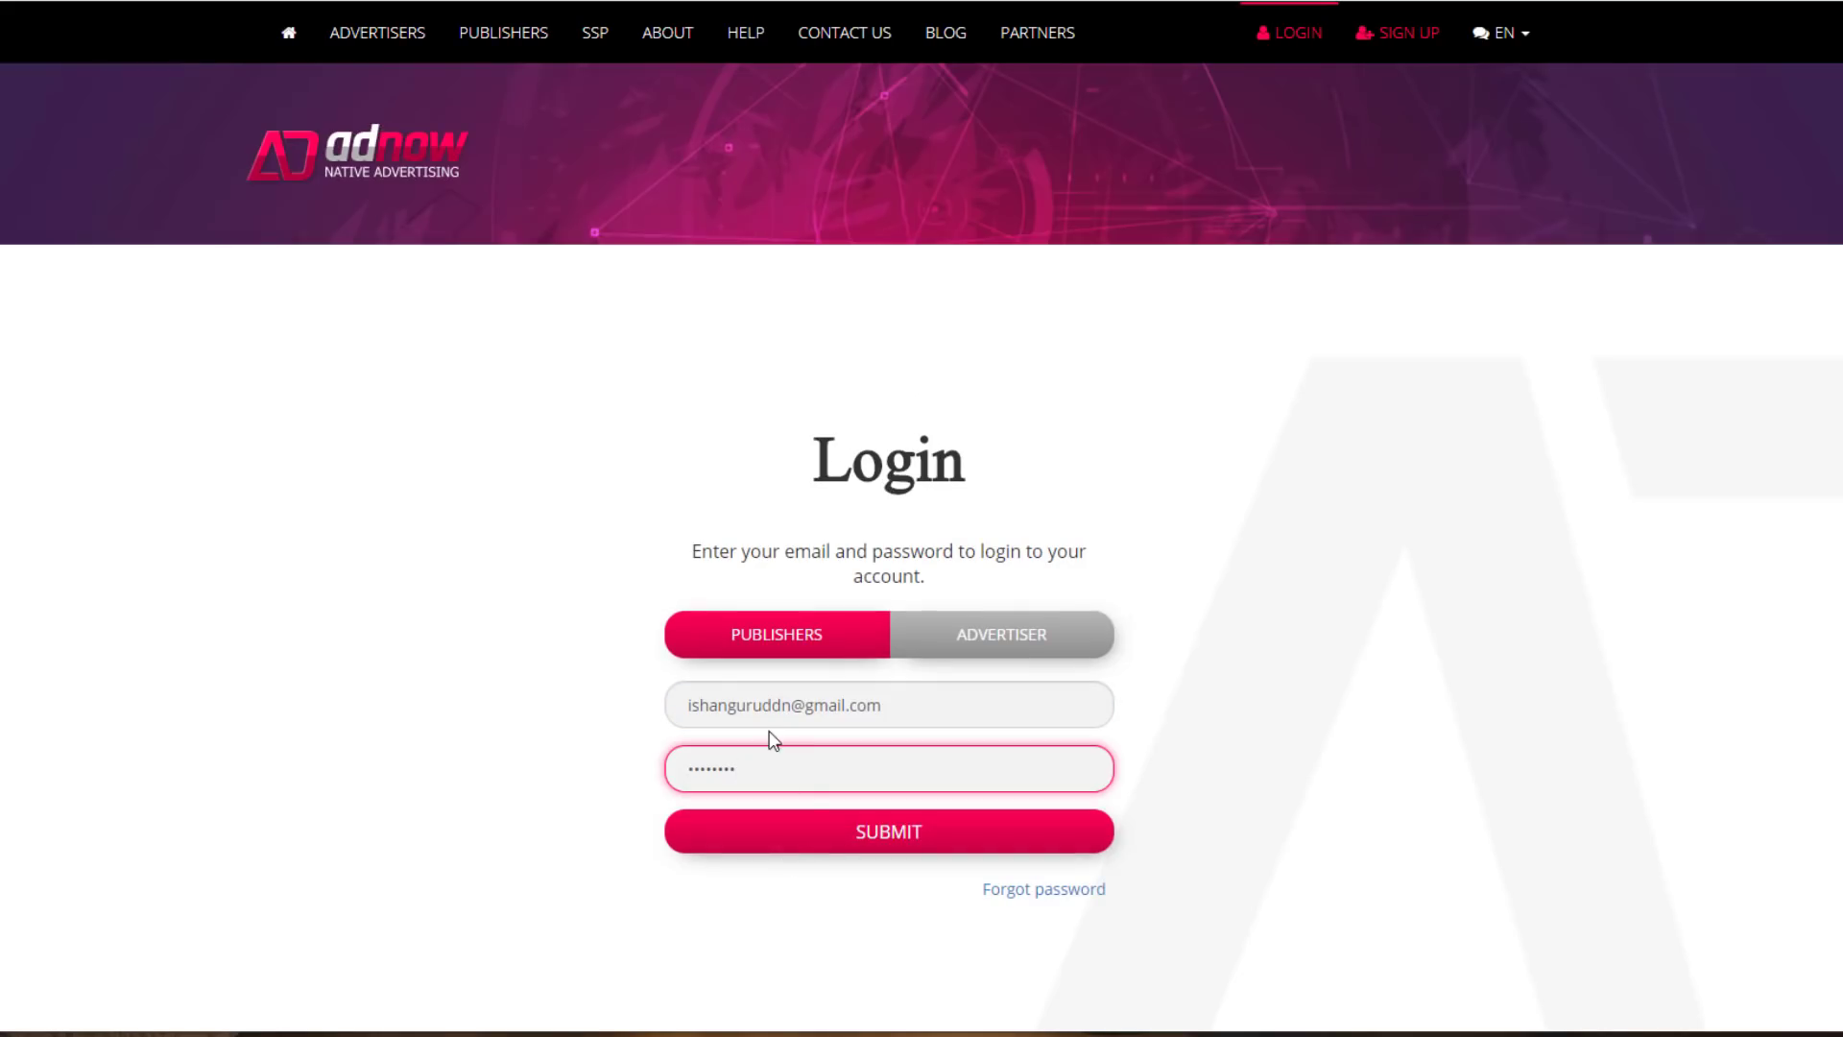
left_click(882, 851)
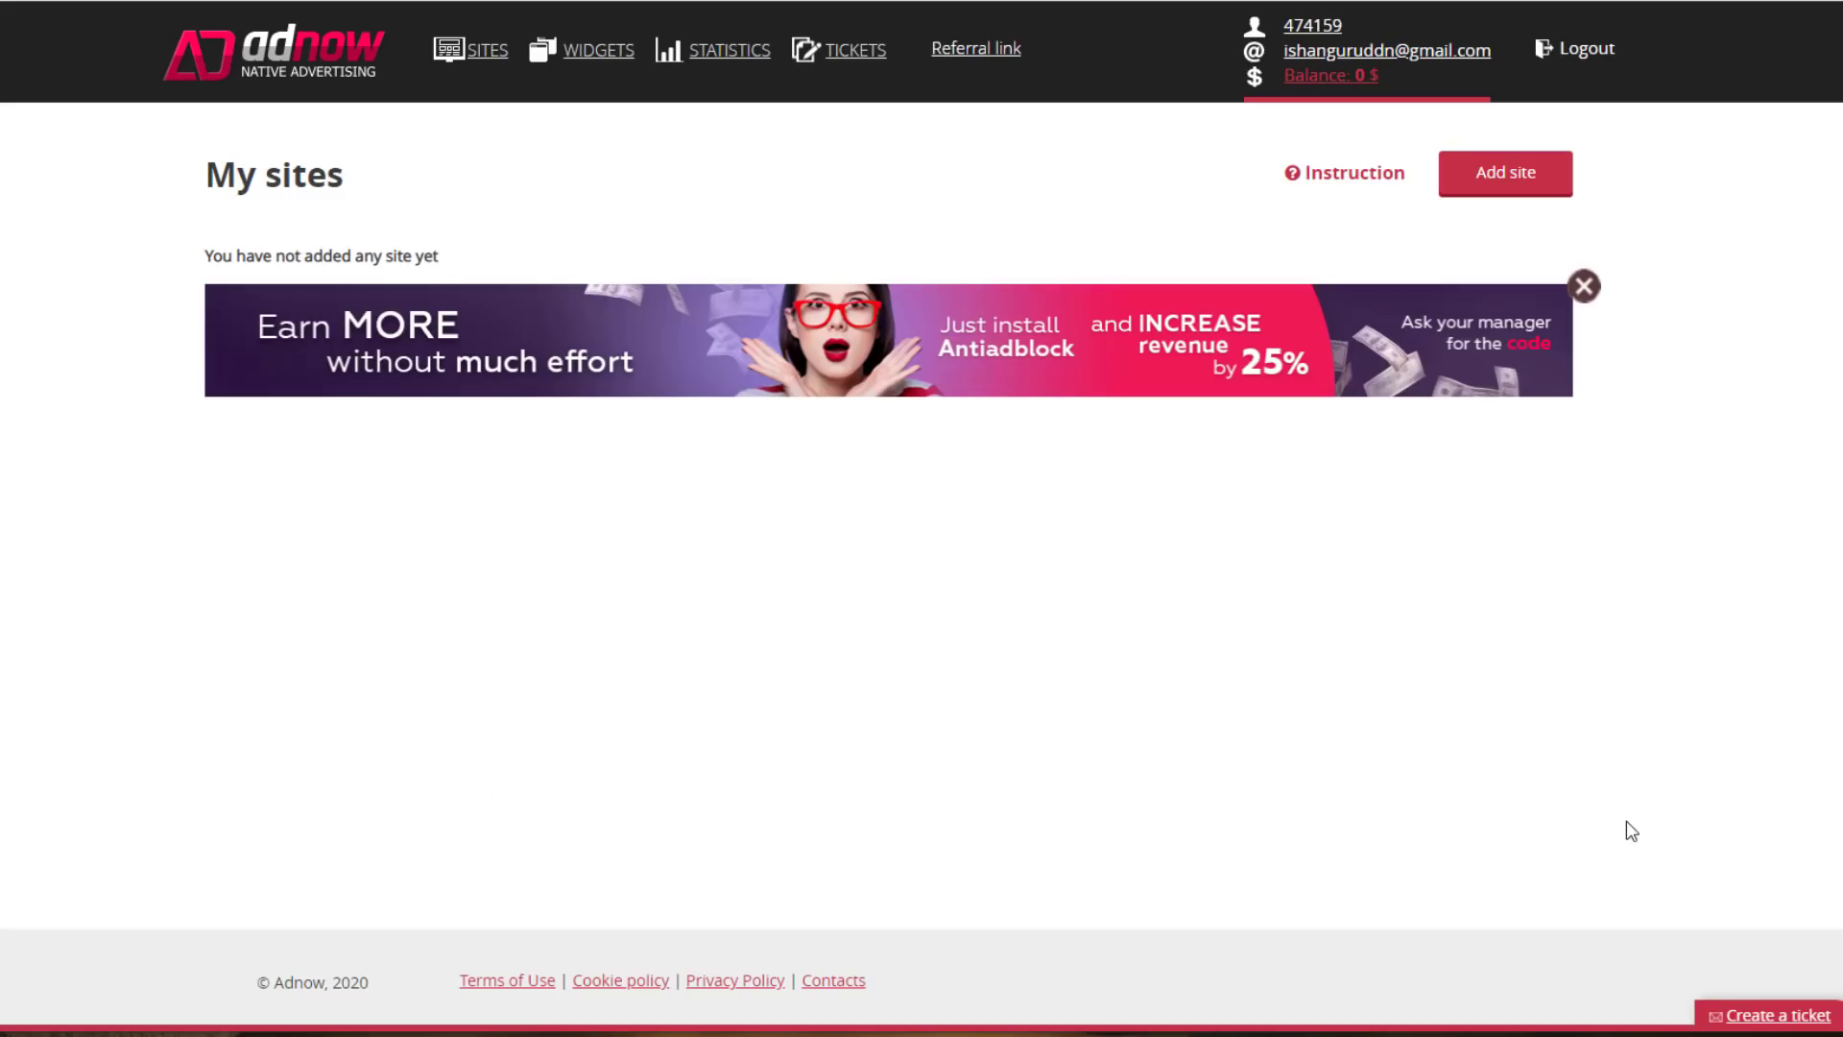
left_click(1485, 180)
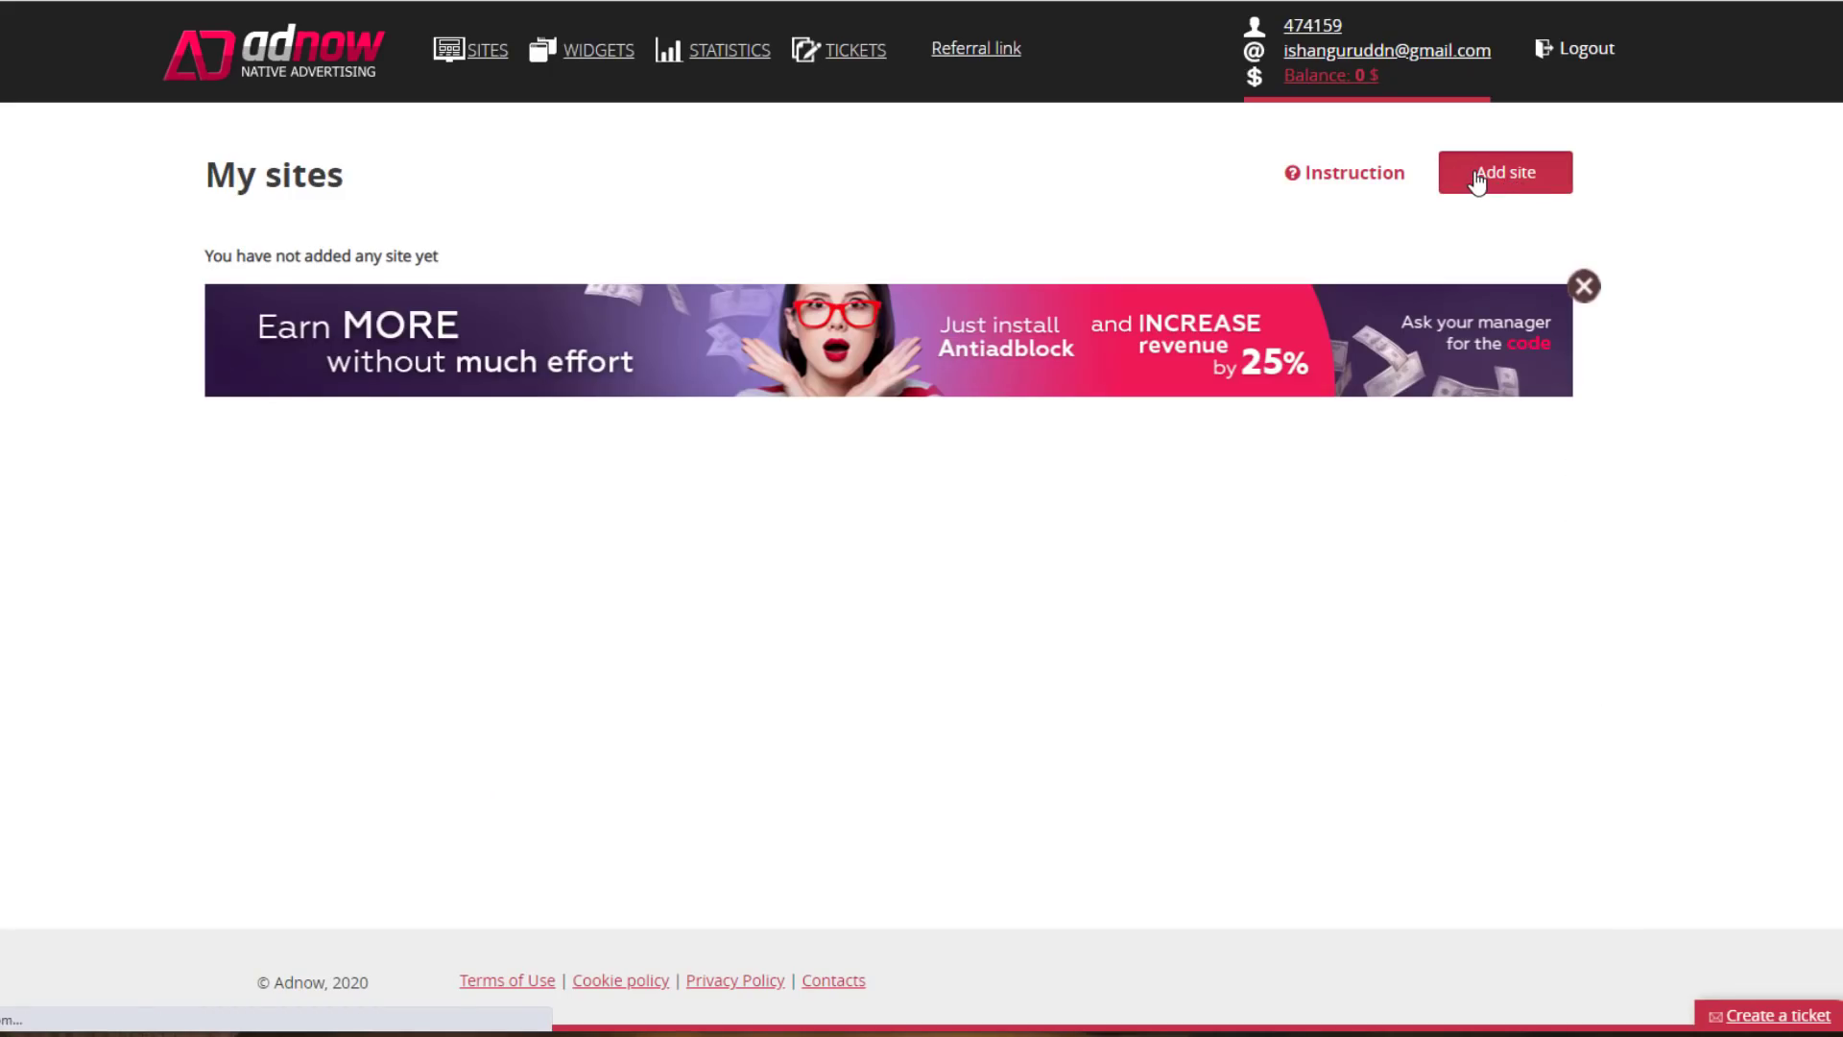
left_click(722, 332)
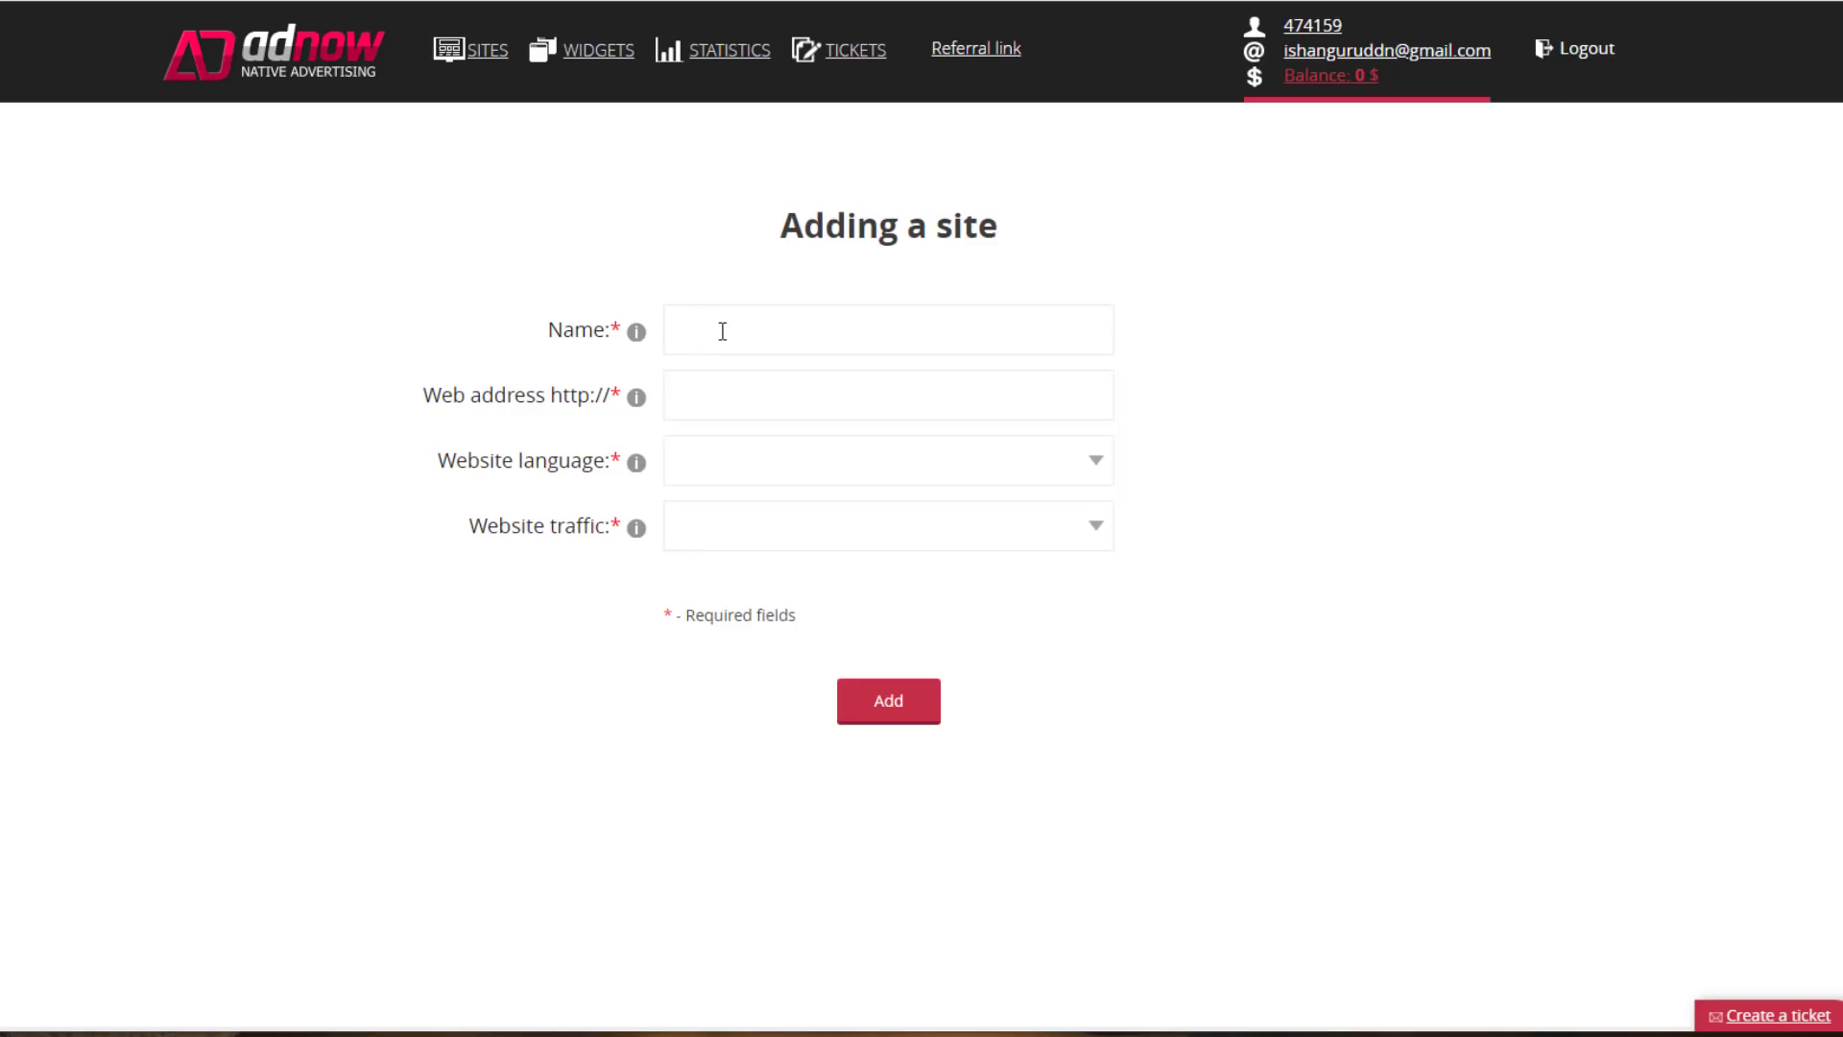
type("Isahn")
key("BackSpace")
key("BackSpace")
key("BackSpace")
type("han Blogh")
key("BackSpace")
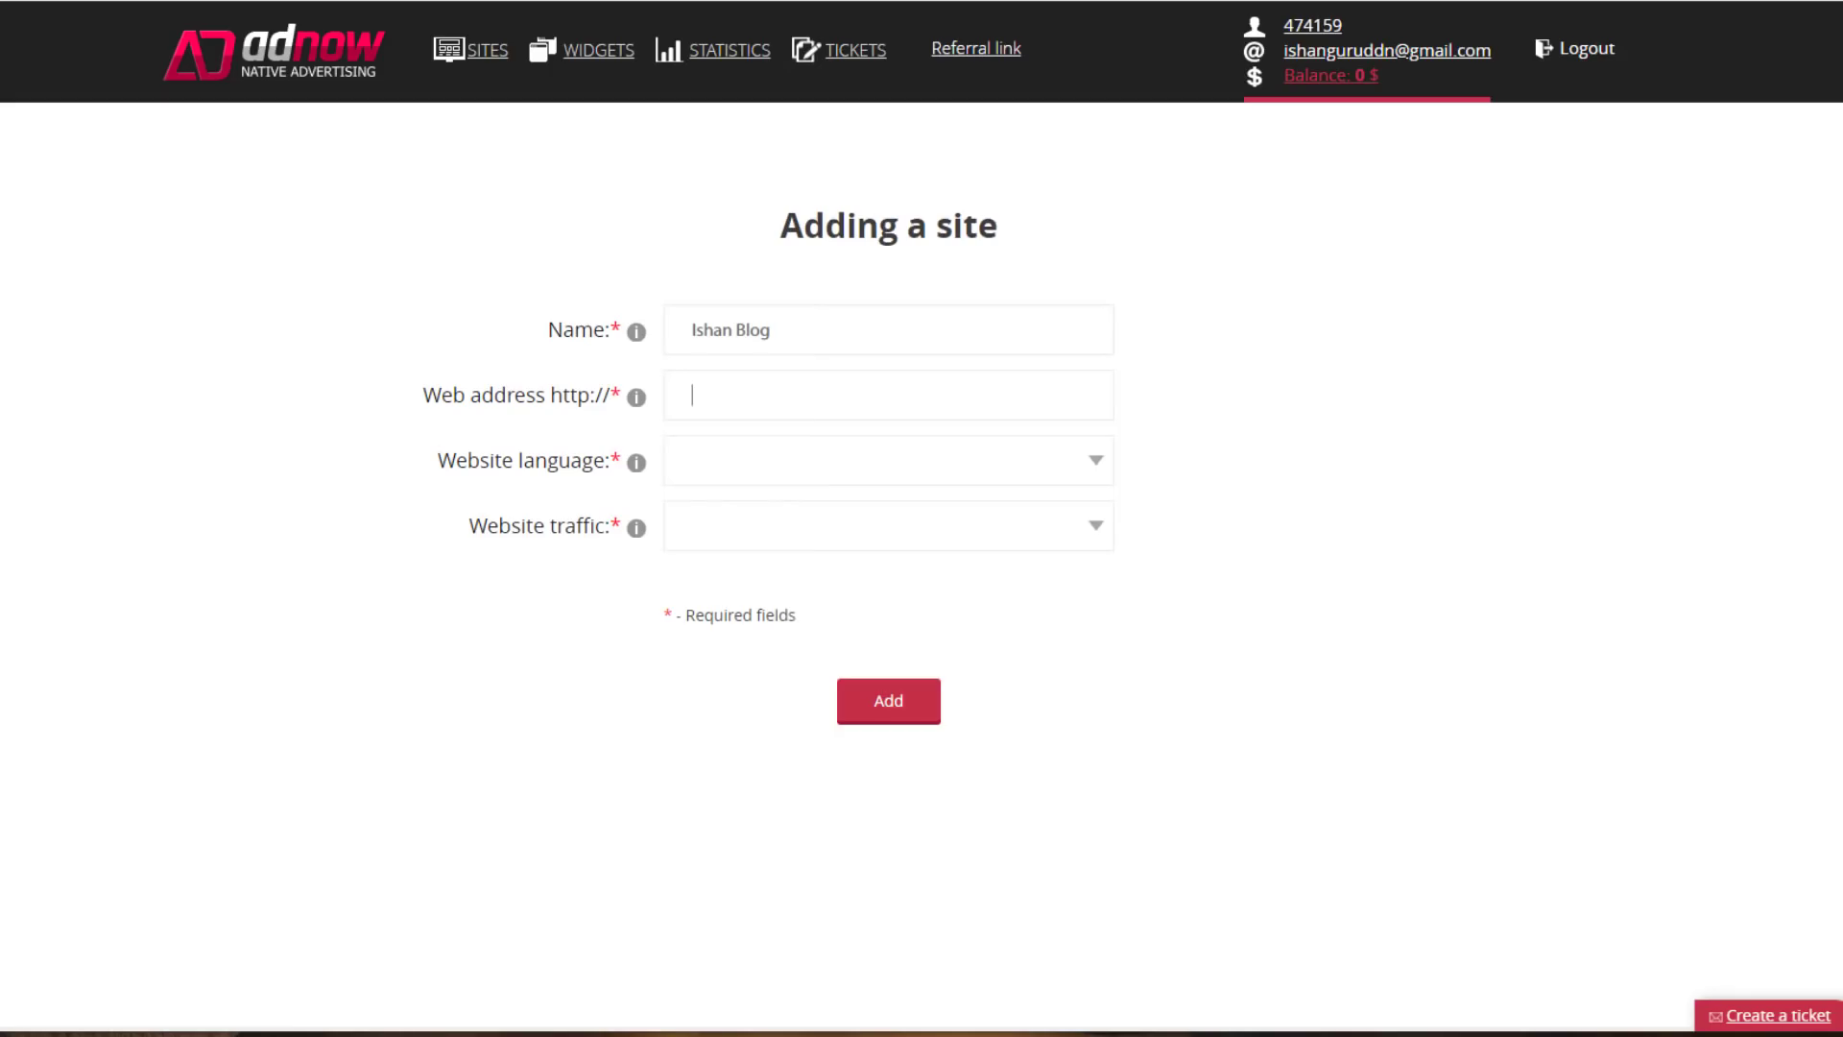
type("https://www.ishanblog.com/")
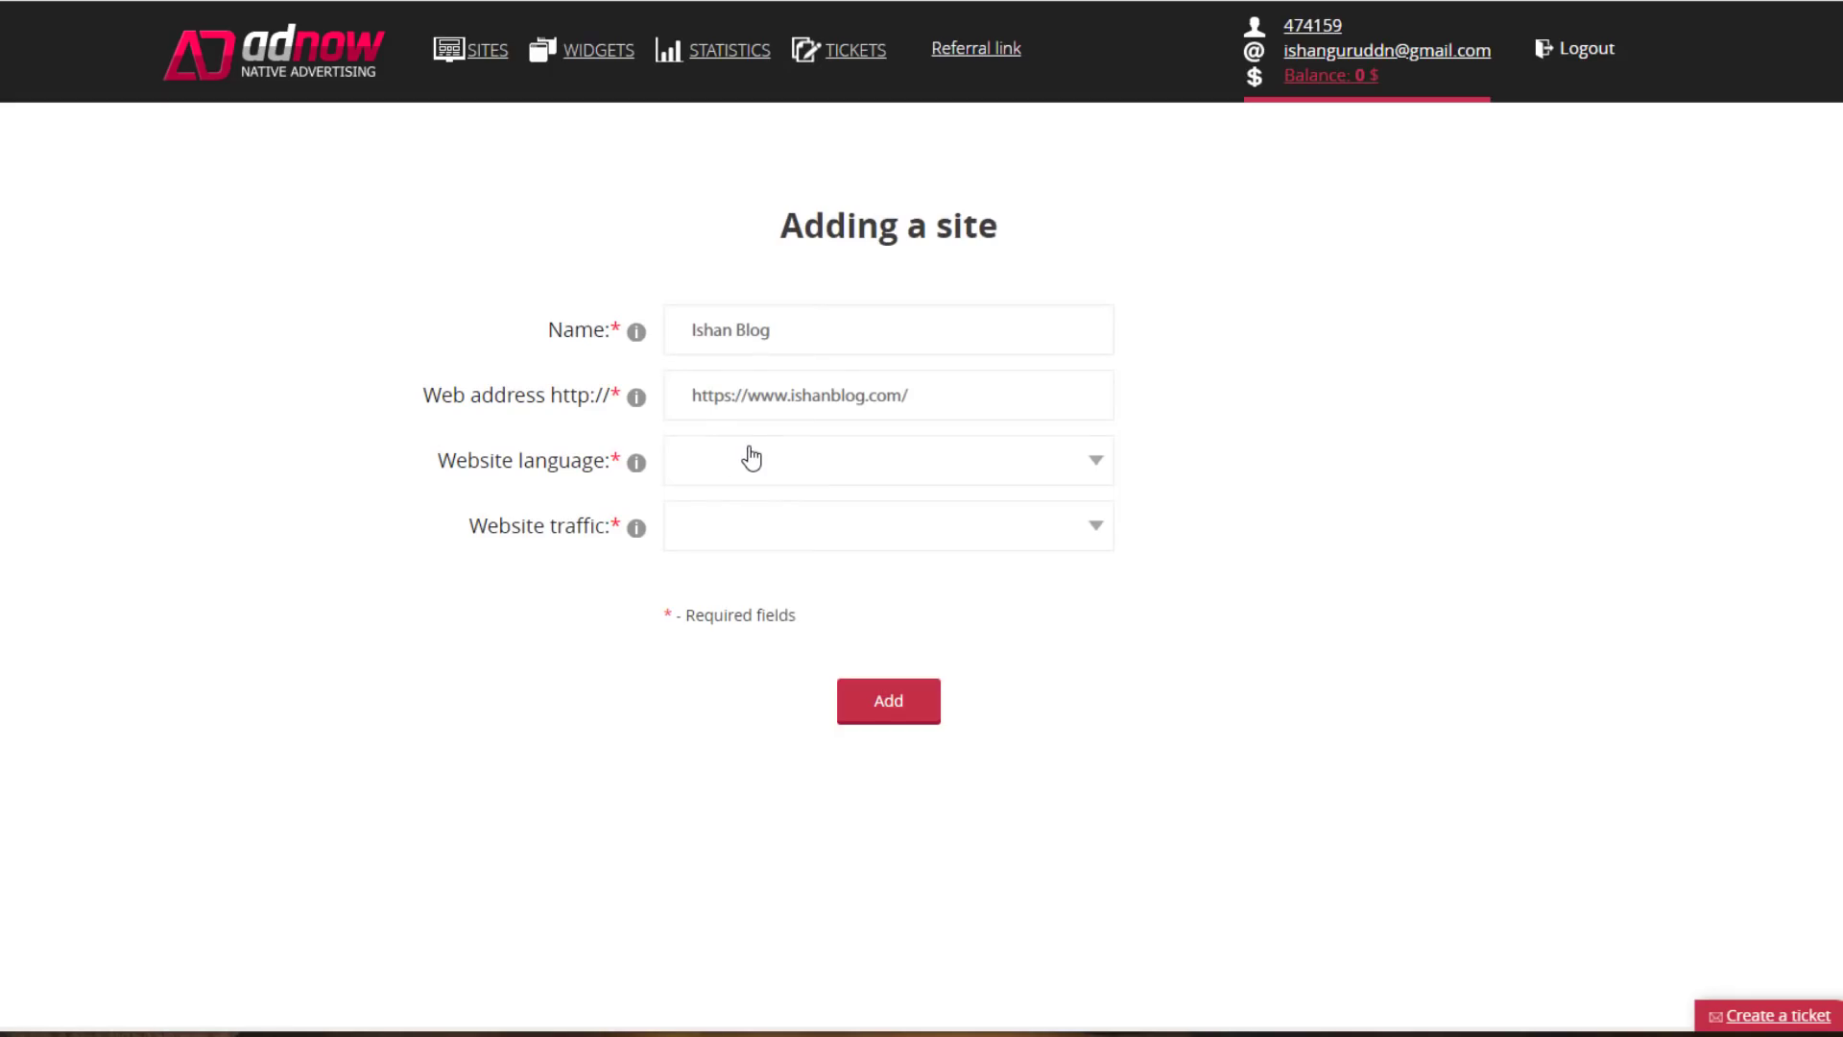
Set the website language to Hindi and traffic to 5 000 - 10 000, add the site and agree to the fraud rules.
left_click(752, 458)
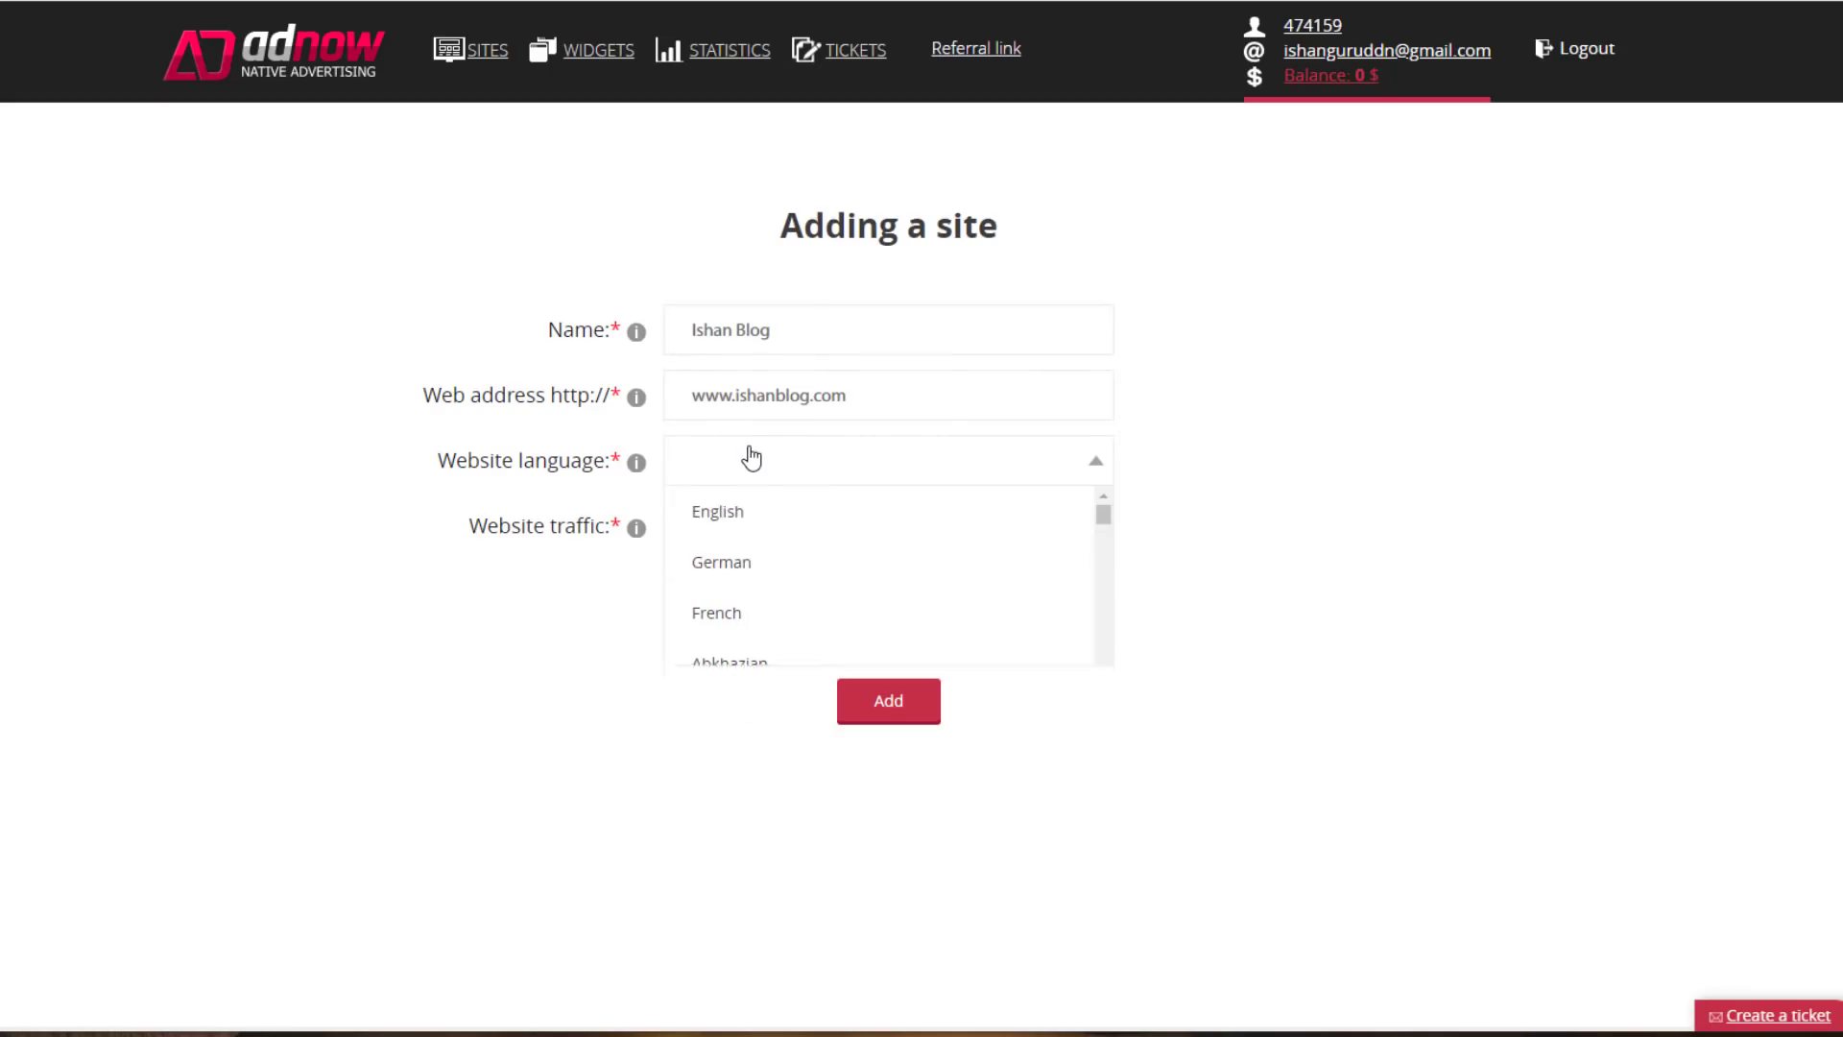
left_click(761, 506)
left_click(815, 527)
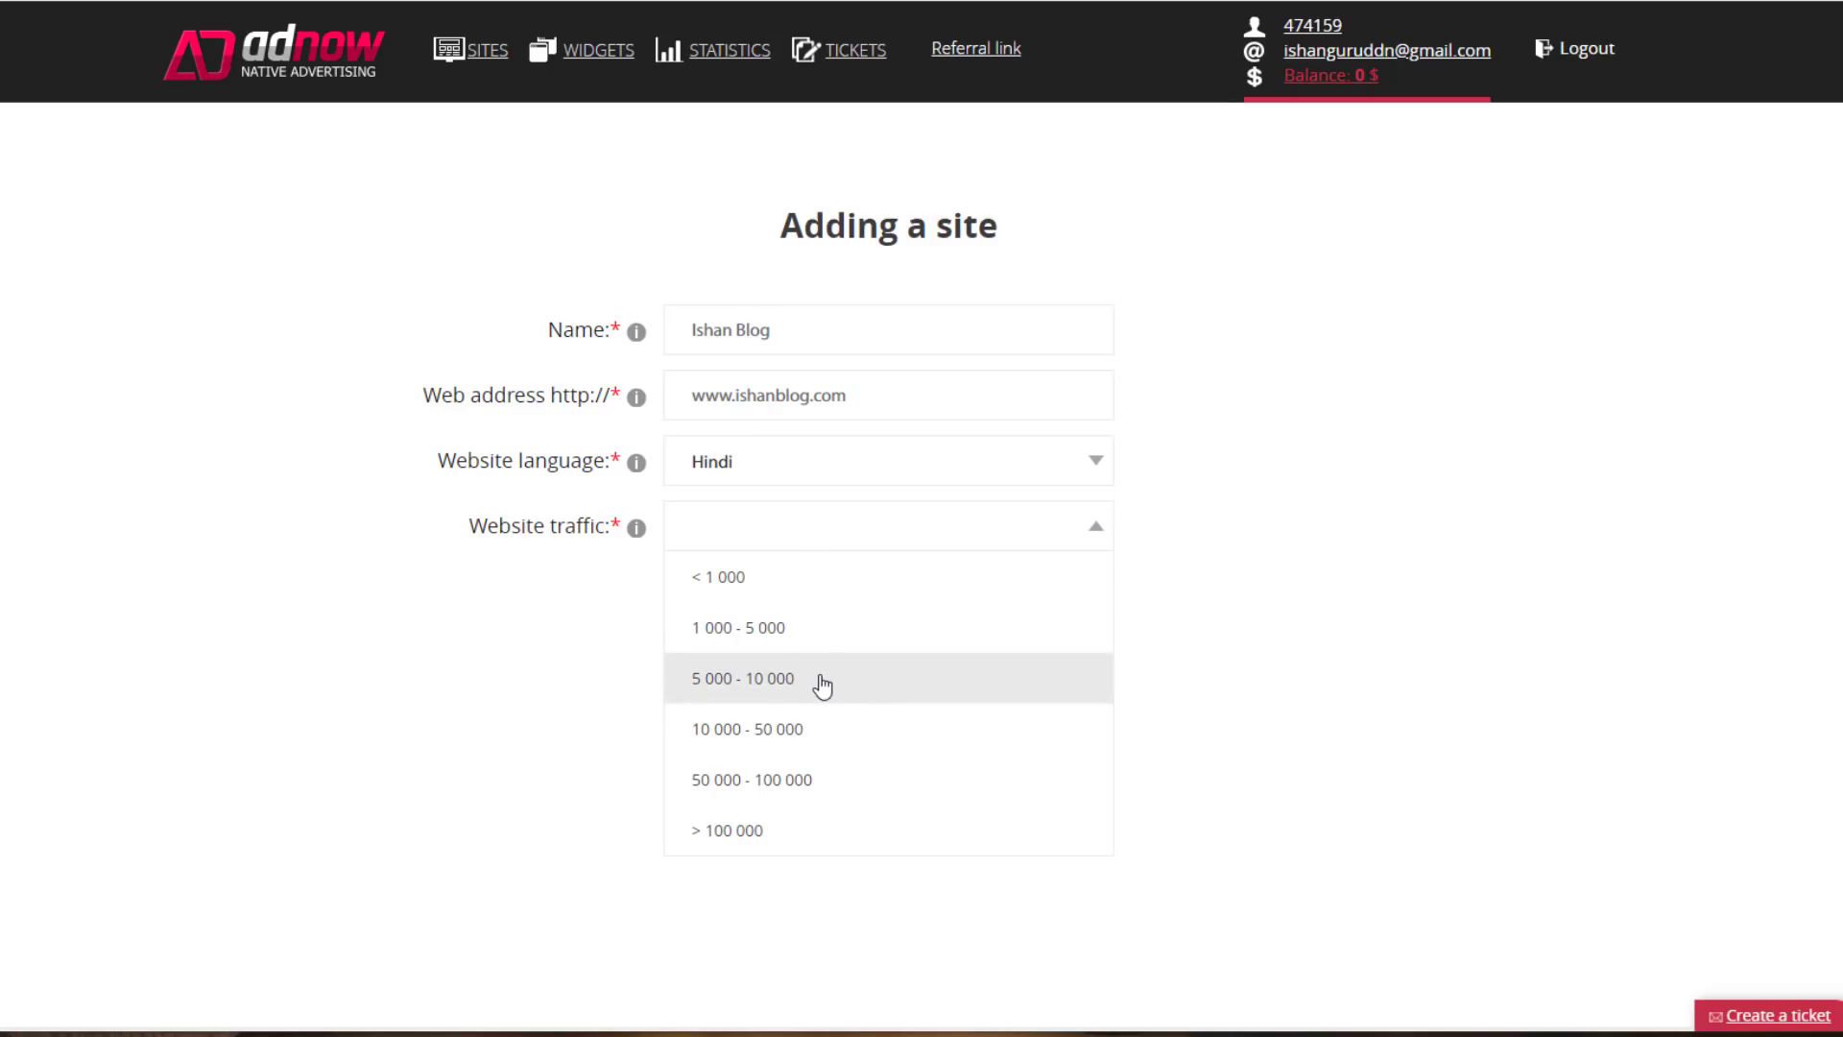
left_click(766, 687)
left_click(903, 708)
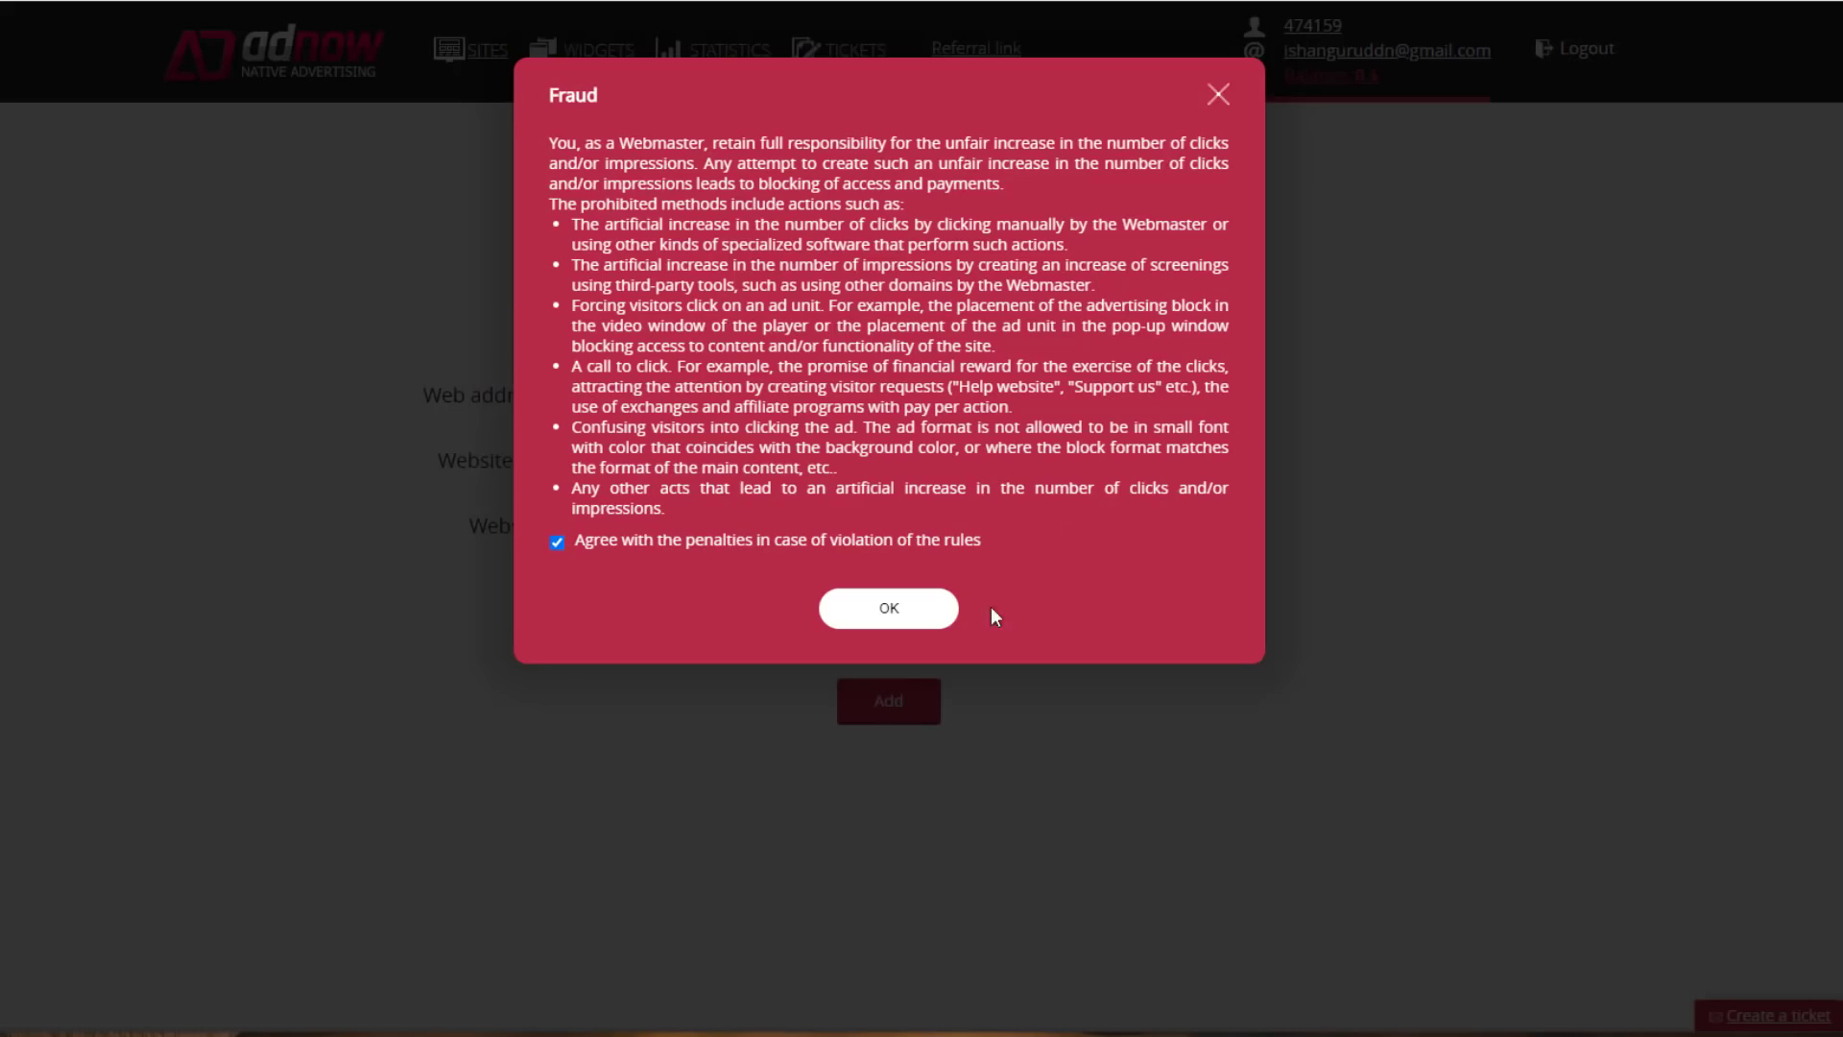
left_click(931, 620)
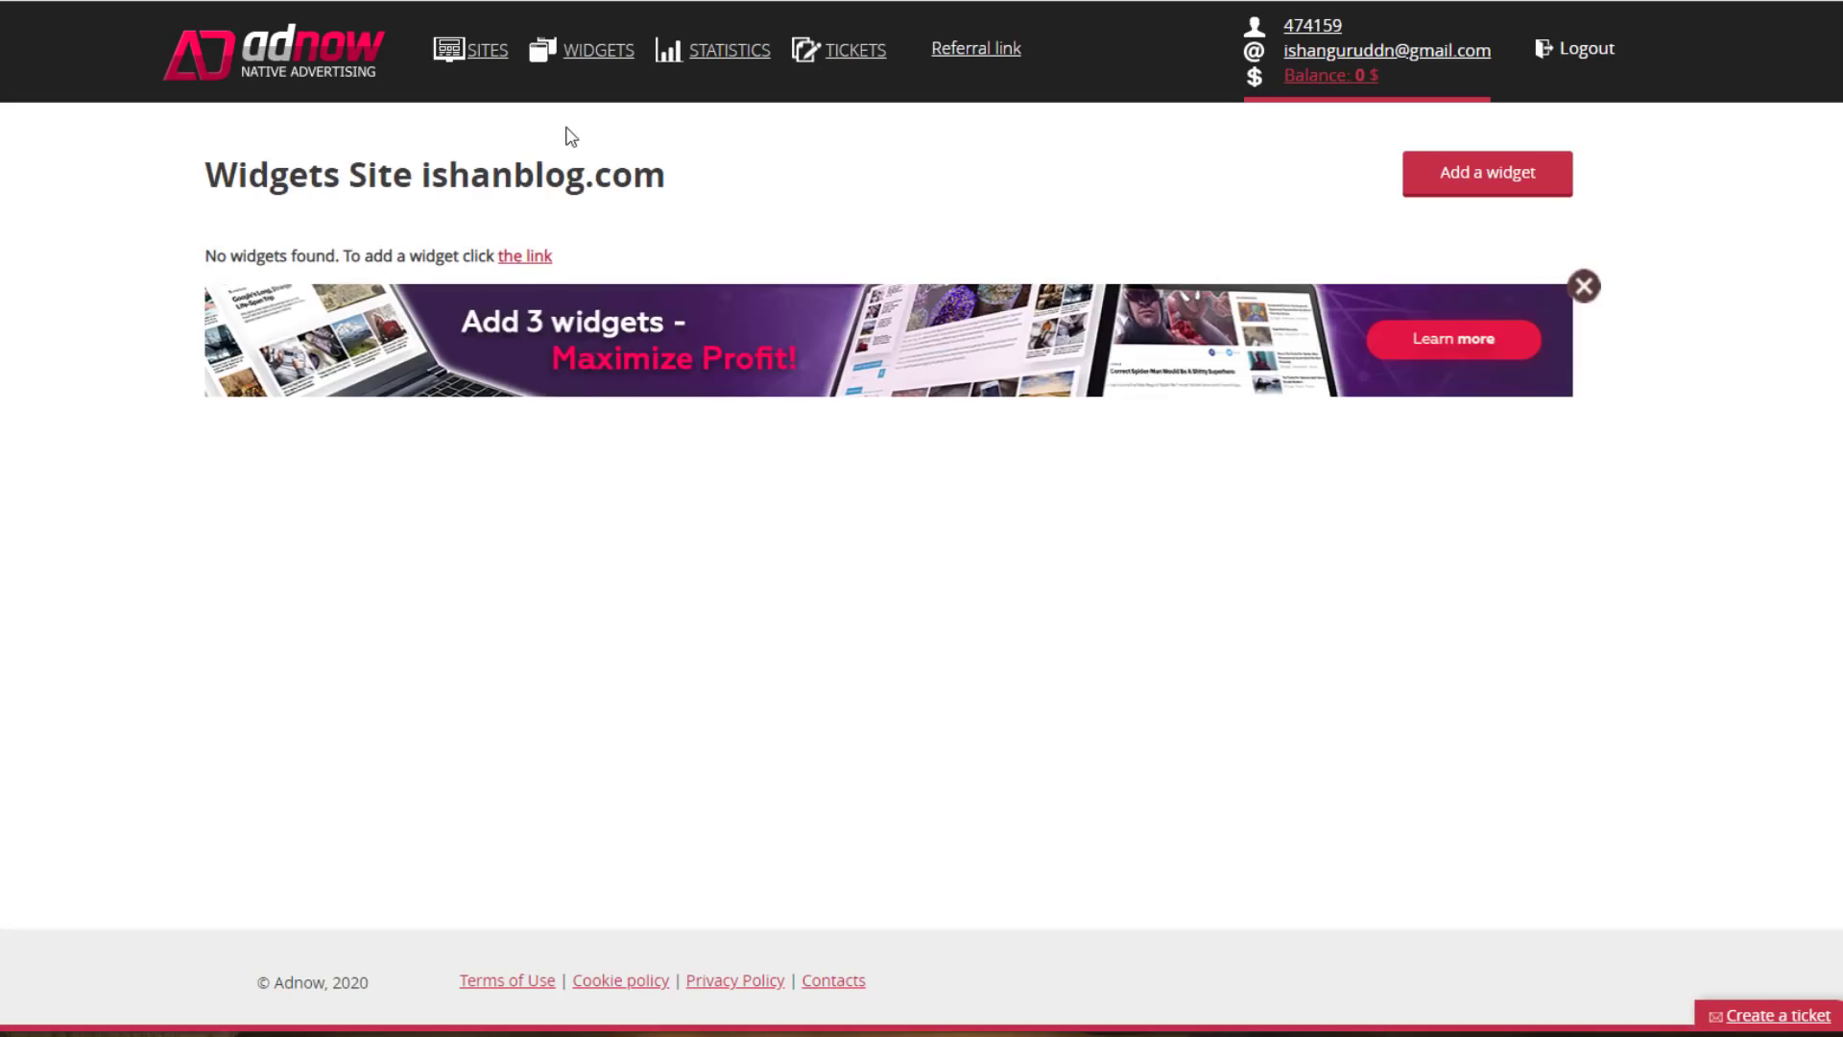
Check the moderation status of the new site in the list of sites.
left_click(480, 50)
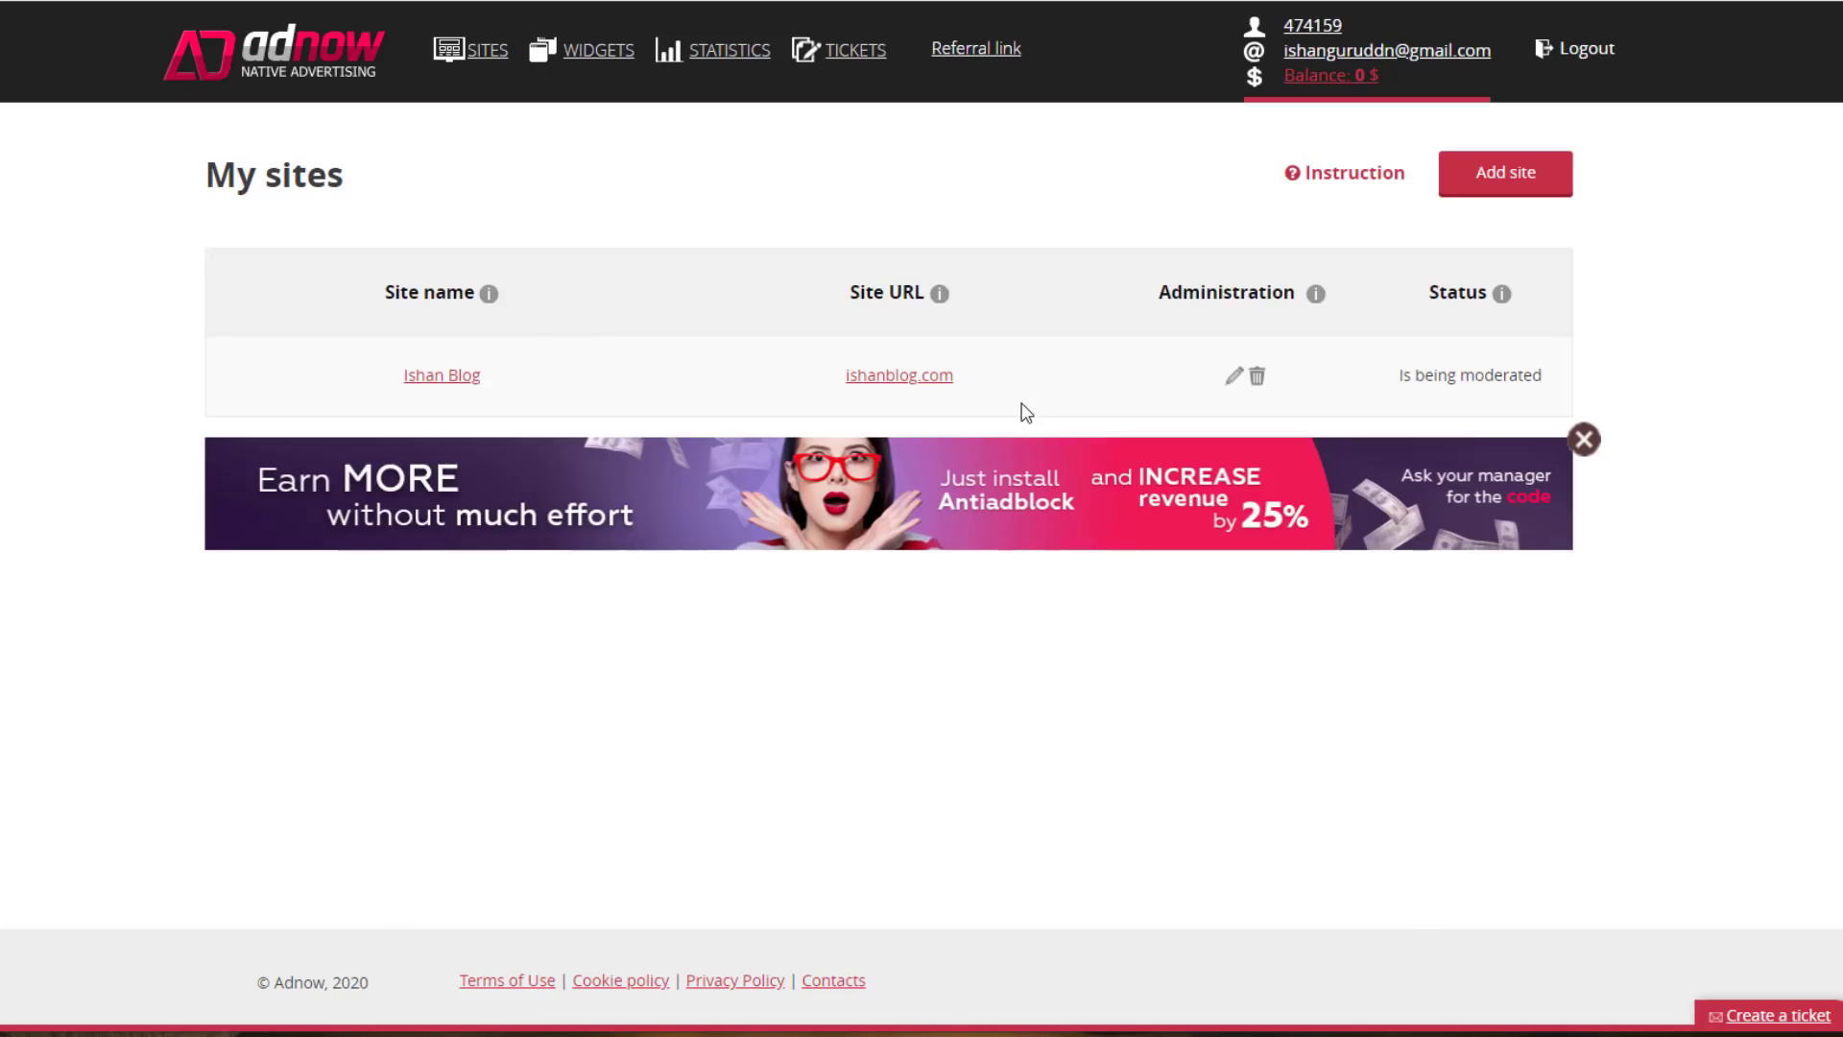
mouse_move(1446, 380)
Add a Native Ads widget for the Ishan Blog site.
left_click(600, 63)
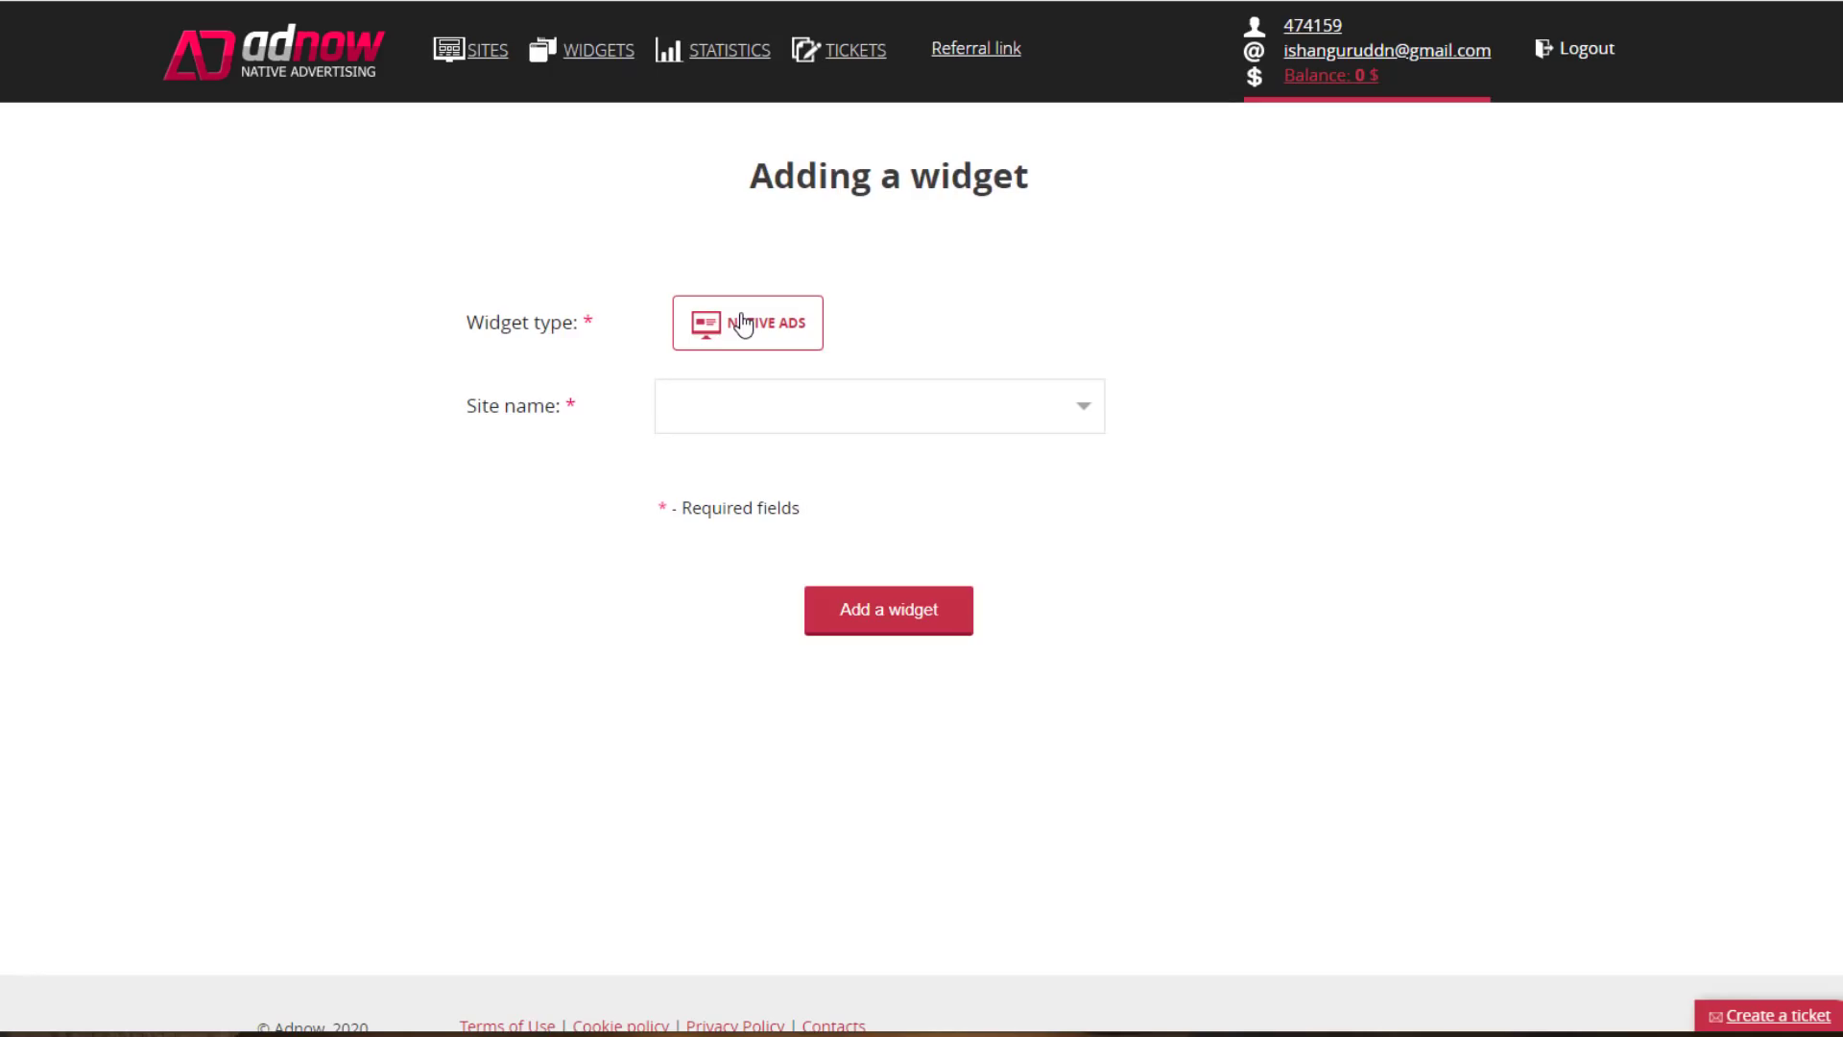
left_click(887, 415)
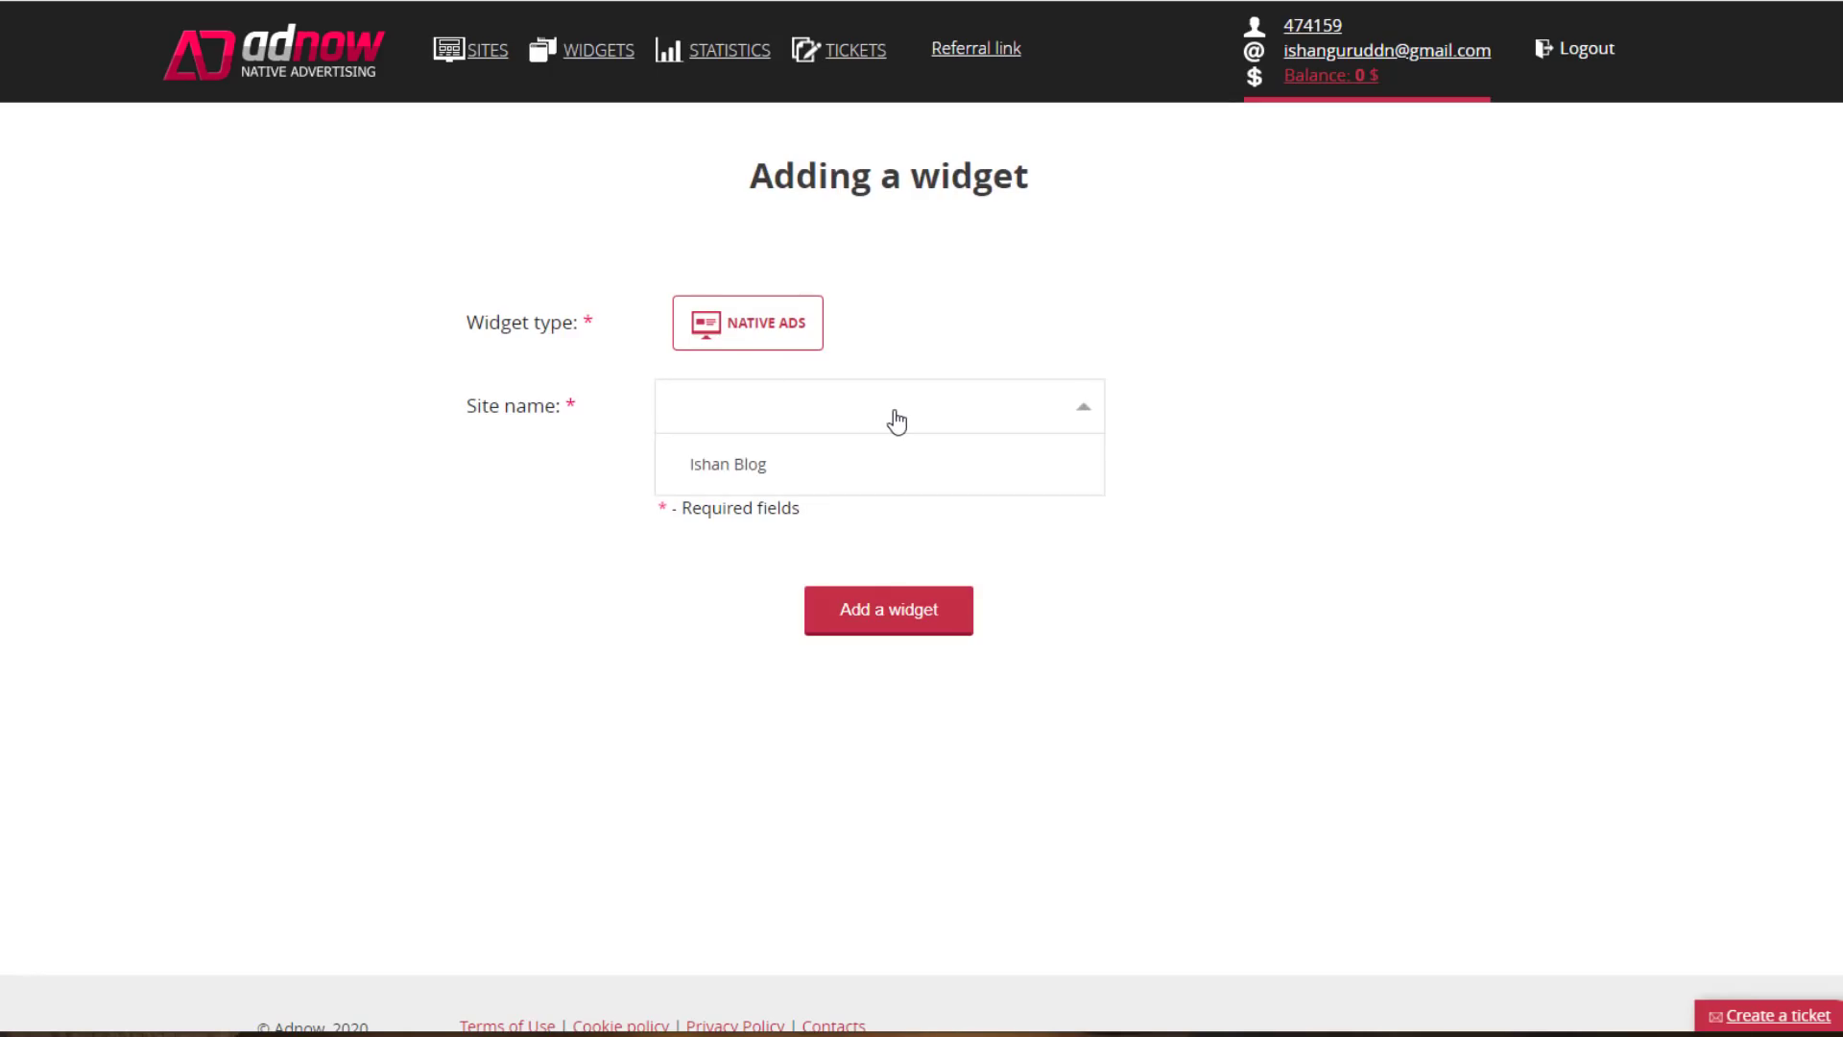
left_click(802, 474)
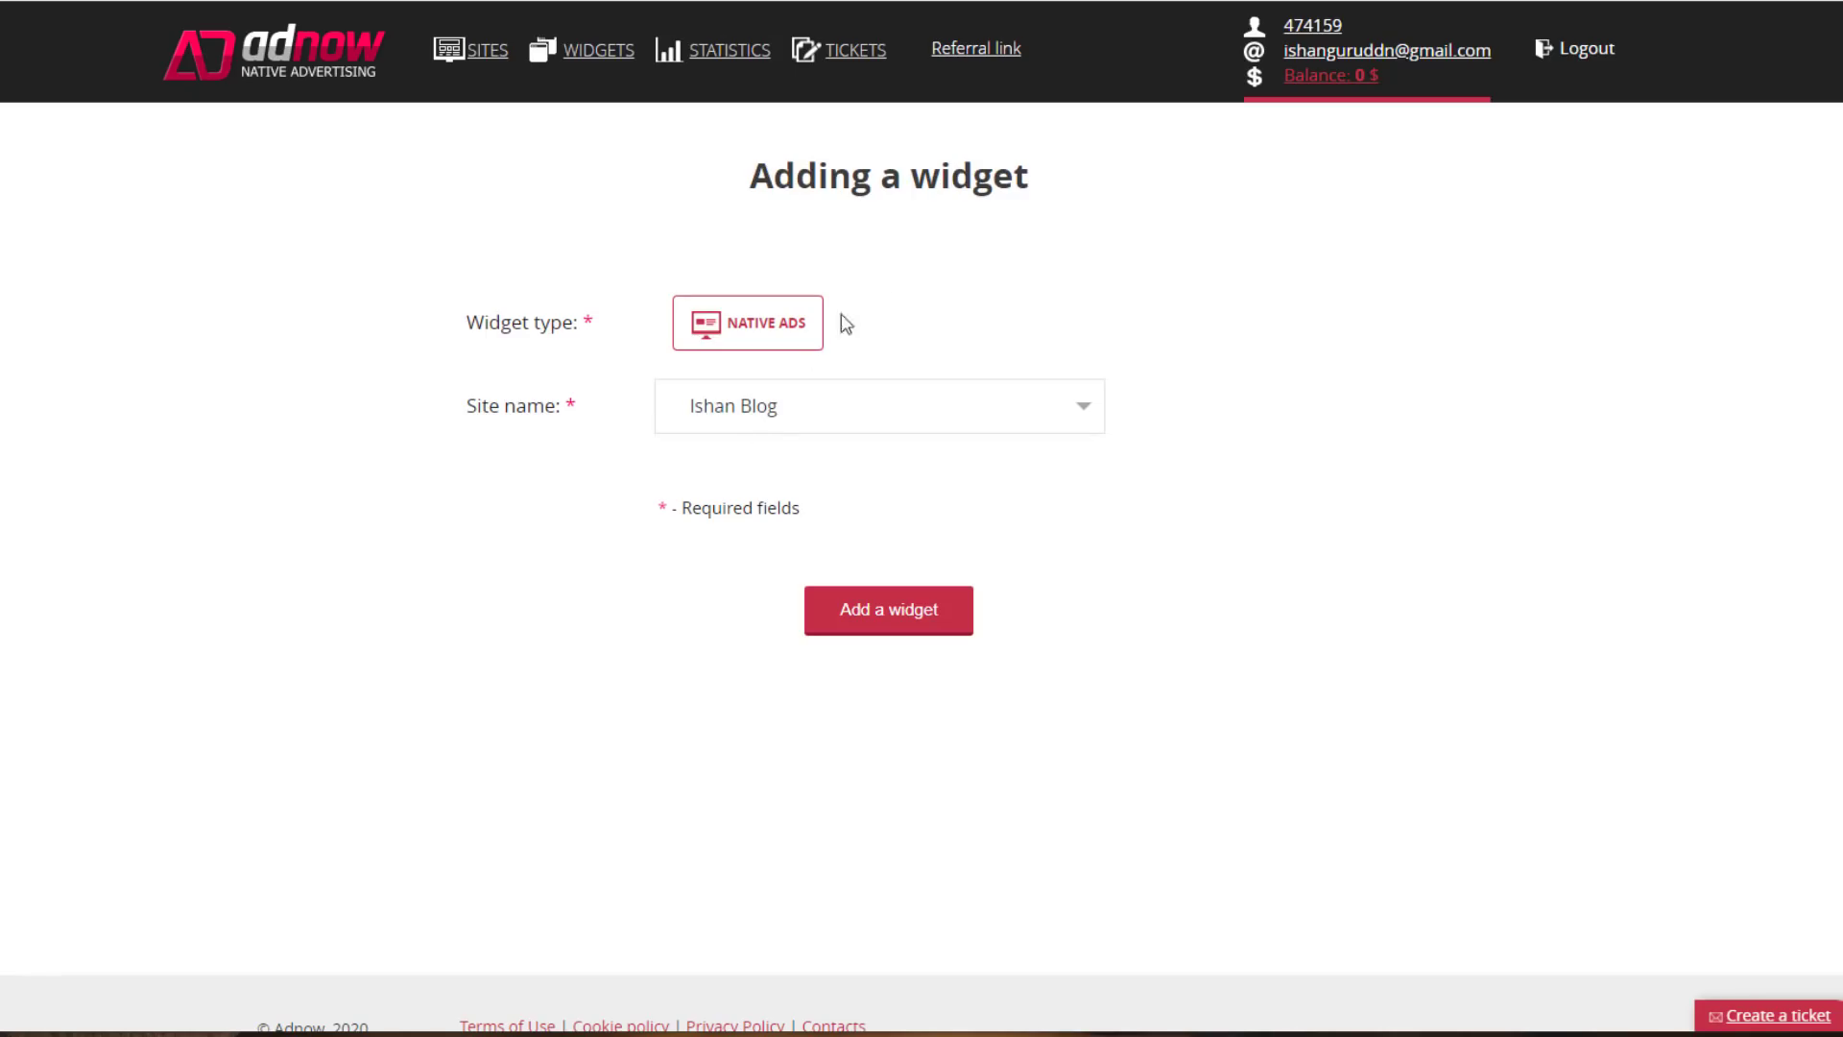
left_click(893, 629)
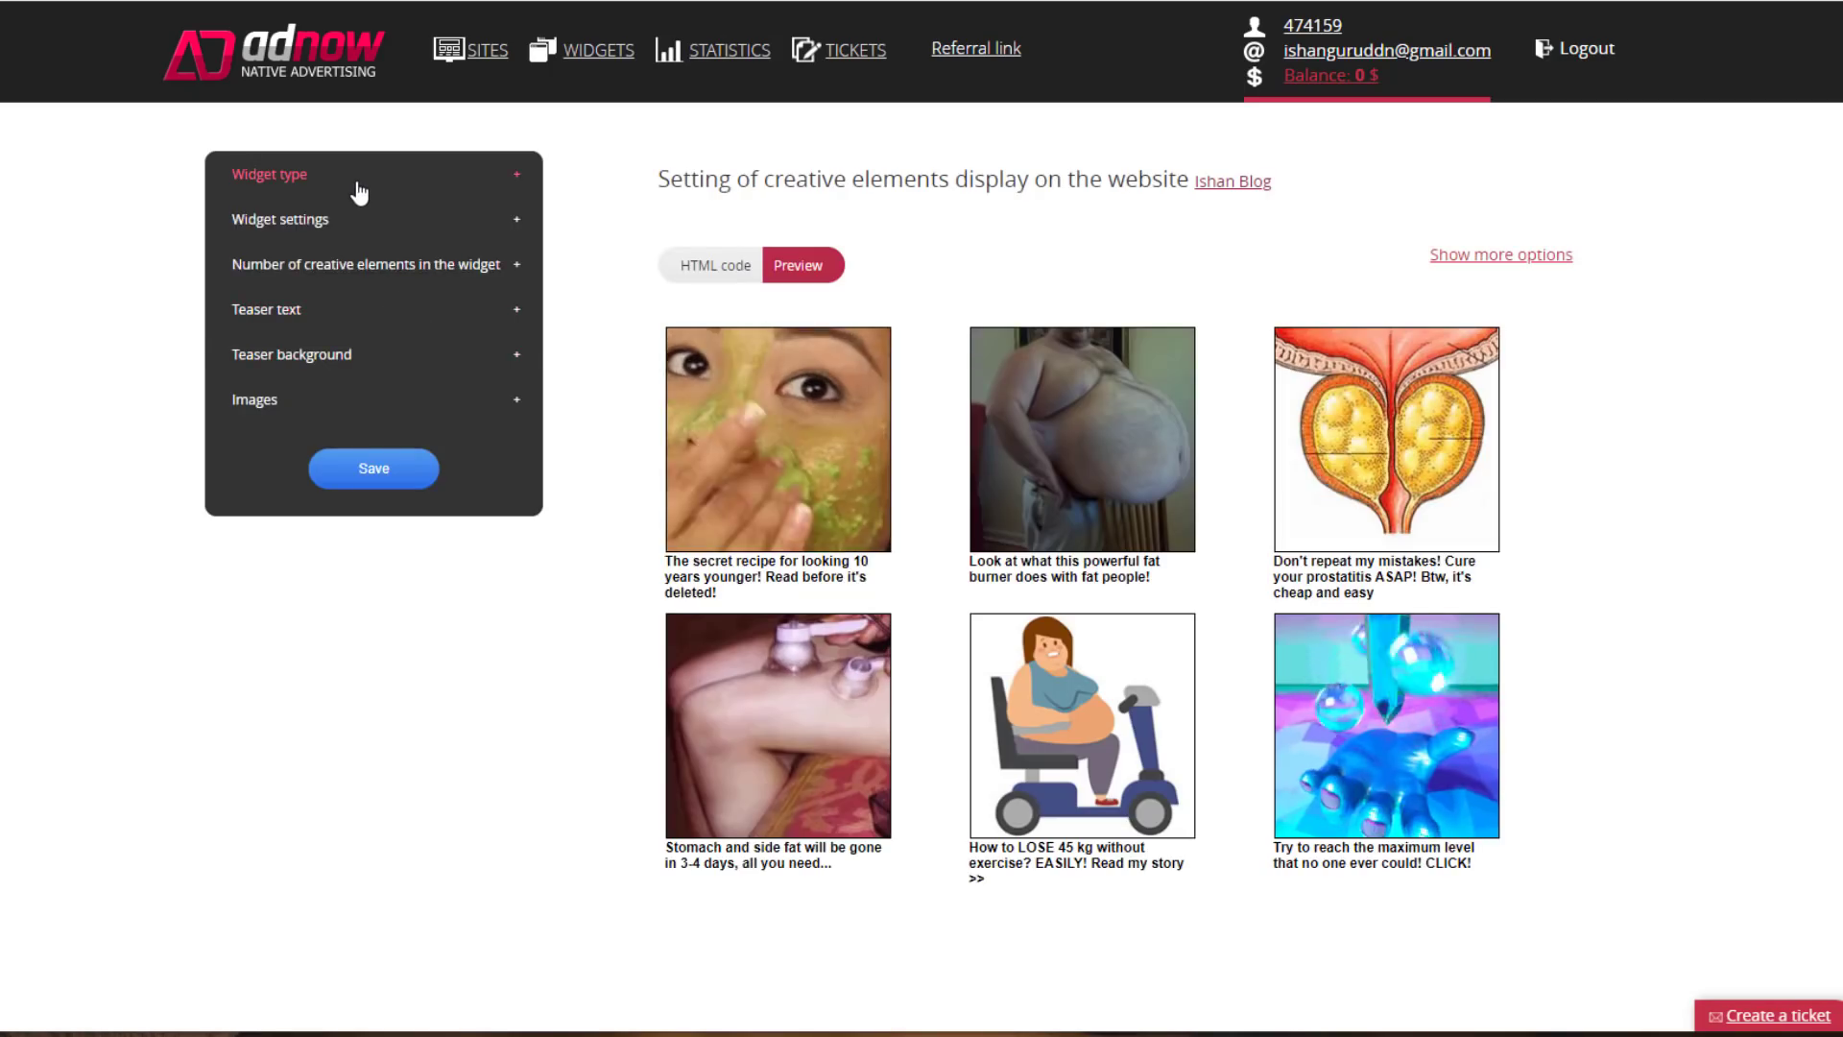
Check the widget's device targeting and name the widget "ishan blog" in its settings.
left_click(358, 182)
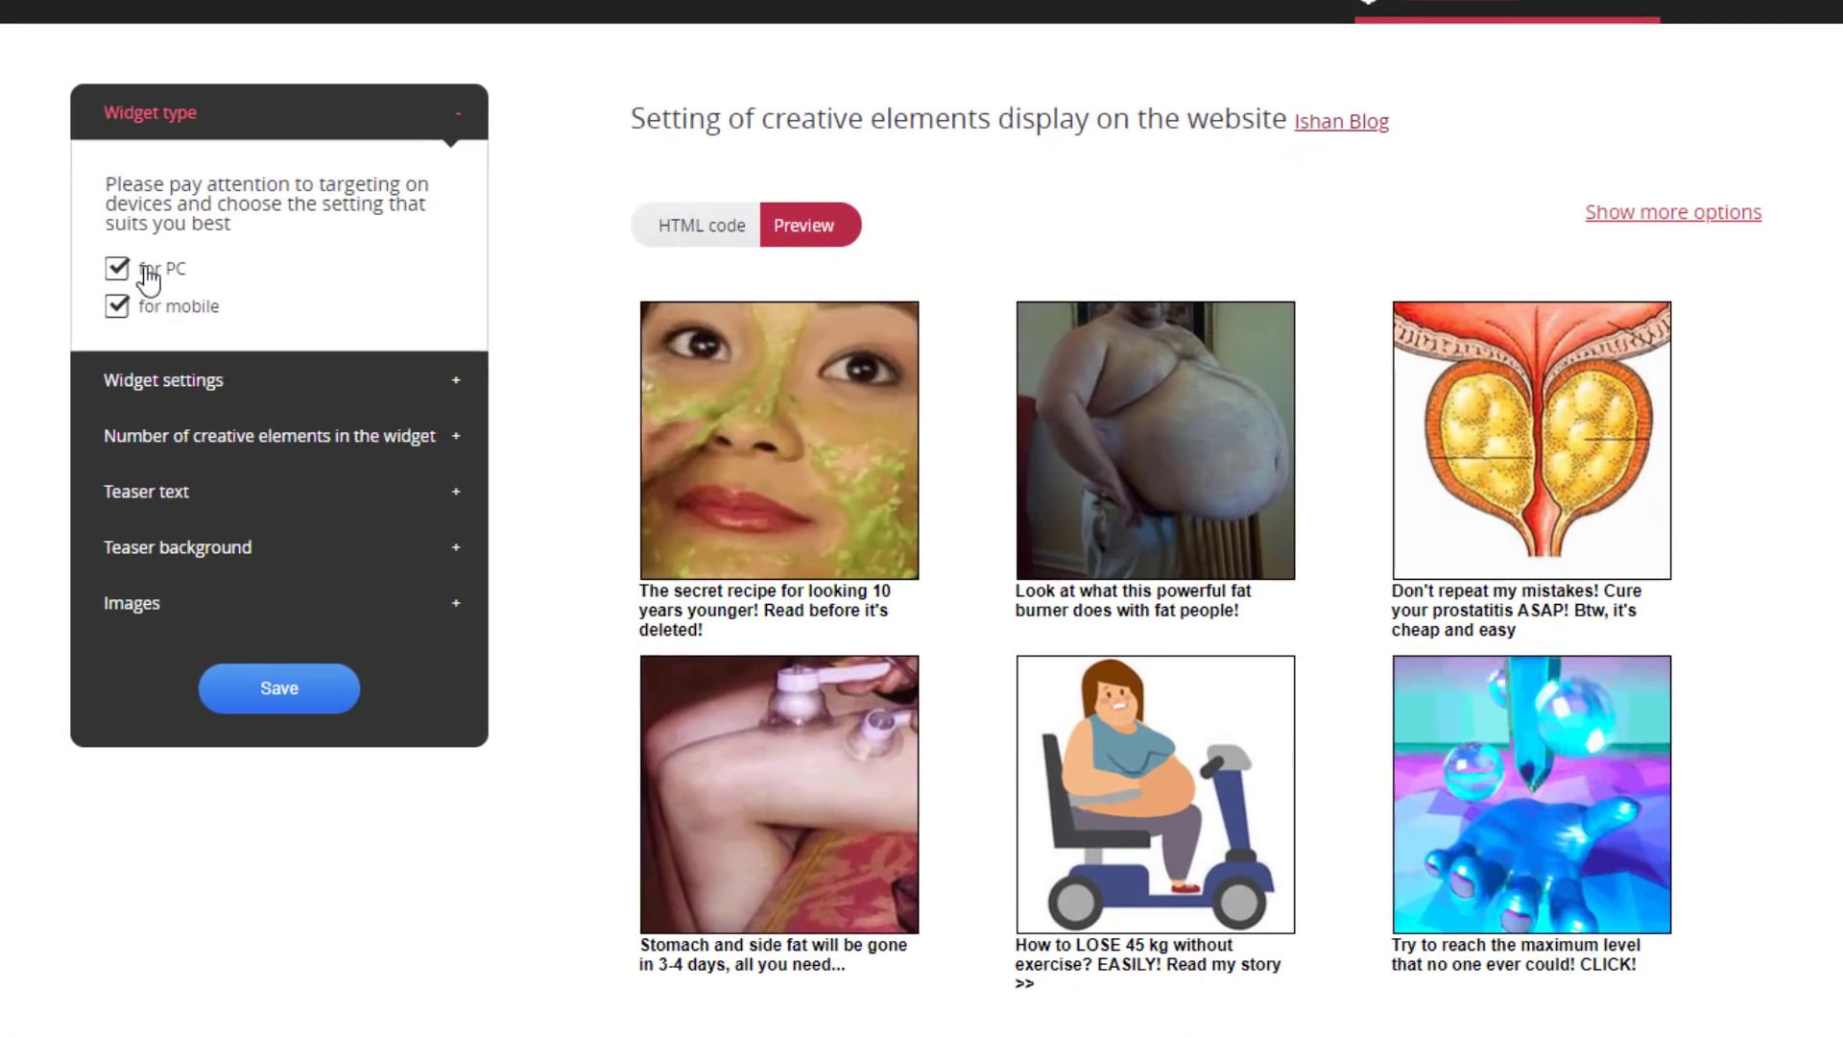
left_click(461, 134)
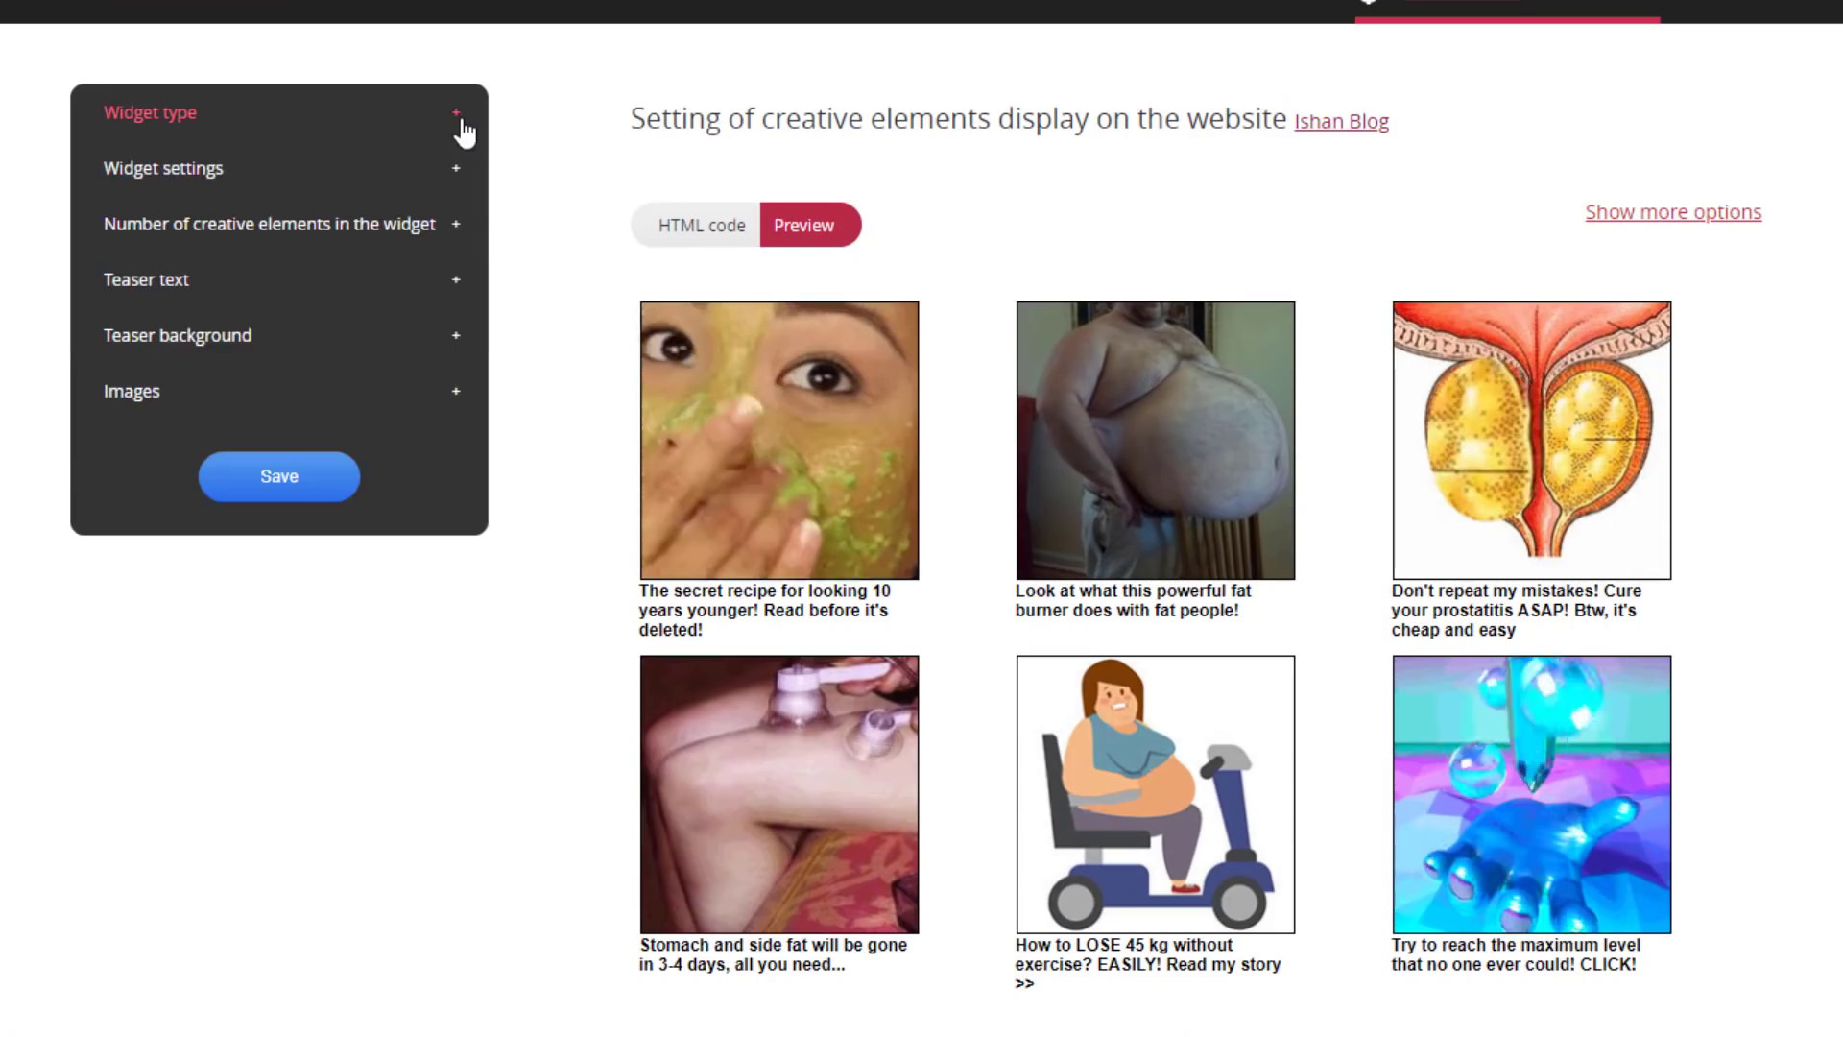
left_click(217, 168)
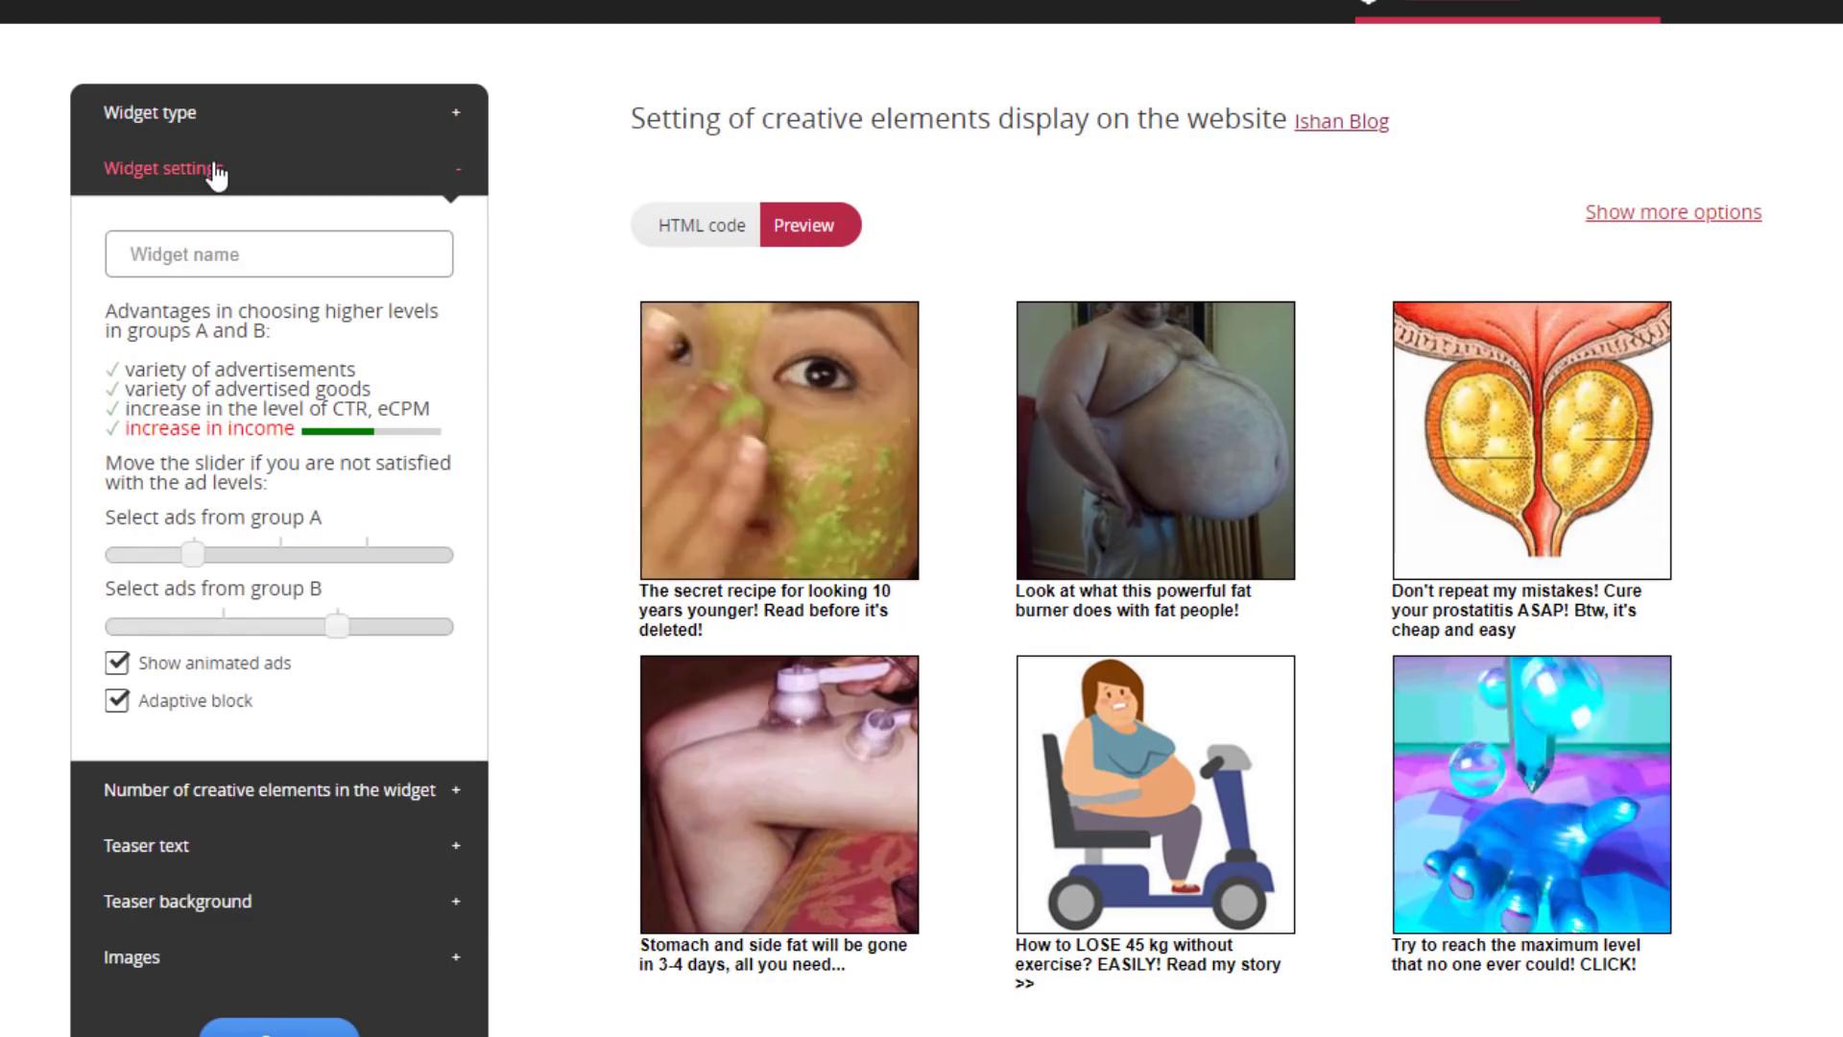
left_click(236, 257)
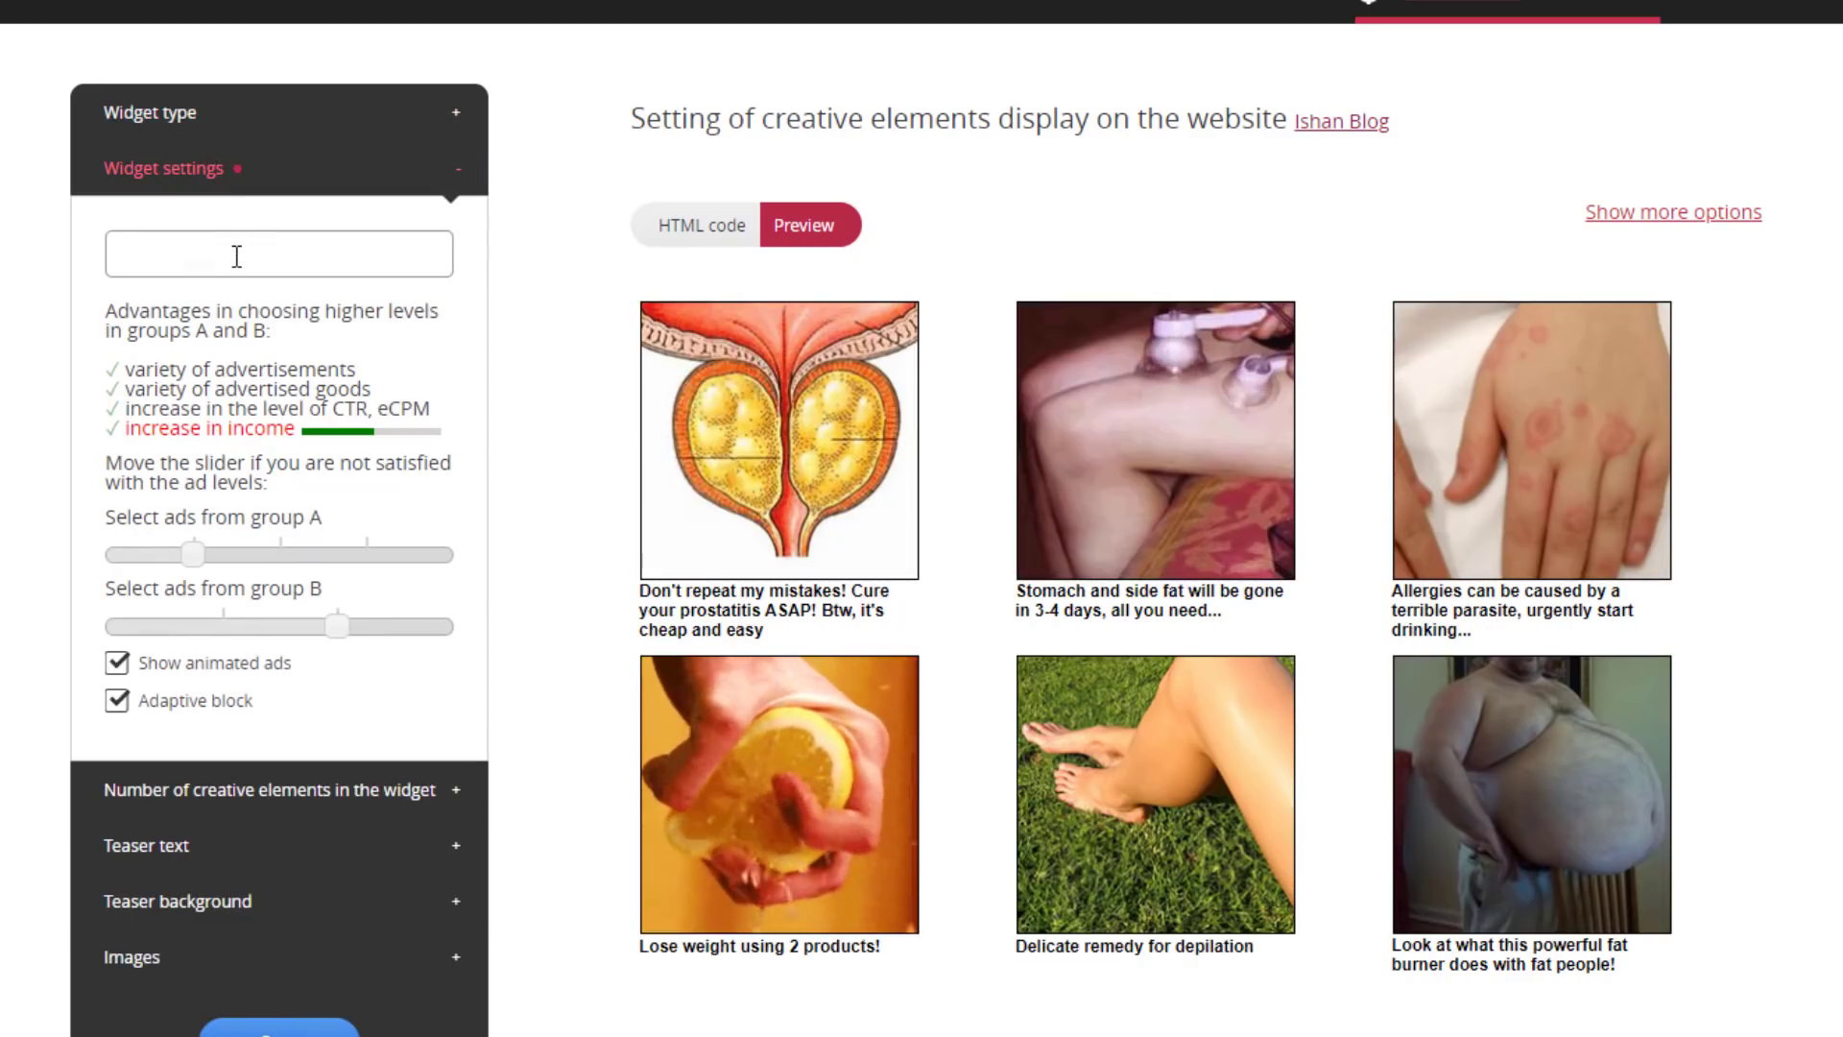
type("ishan blog")
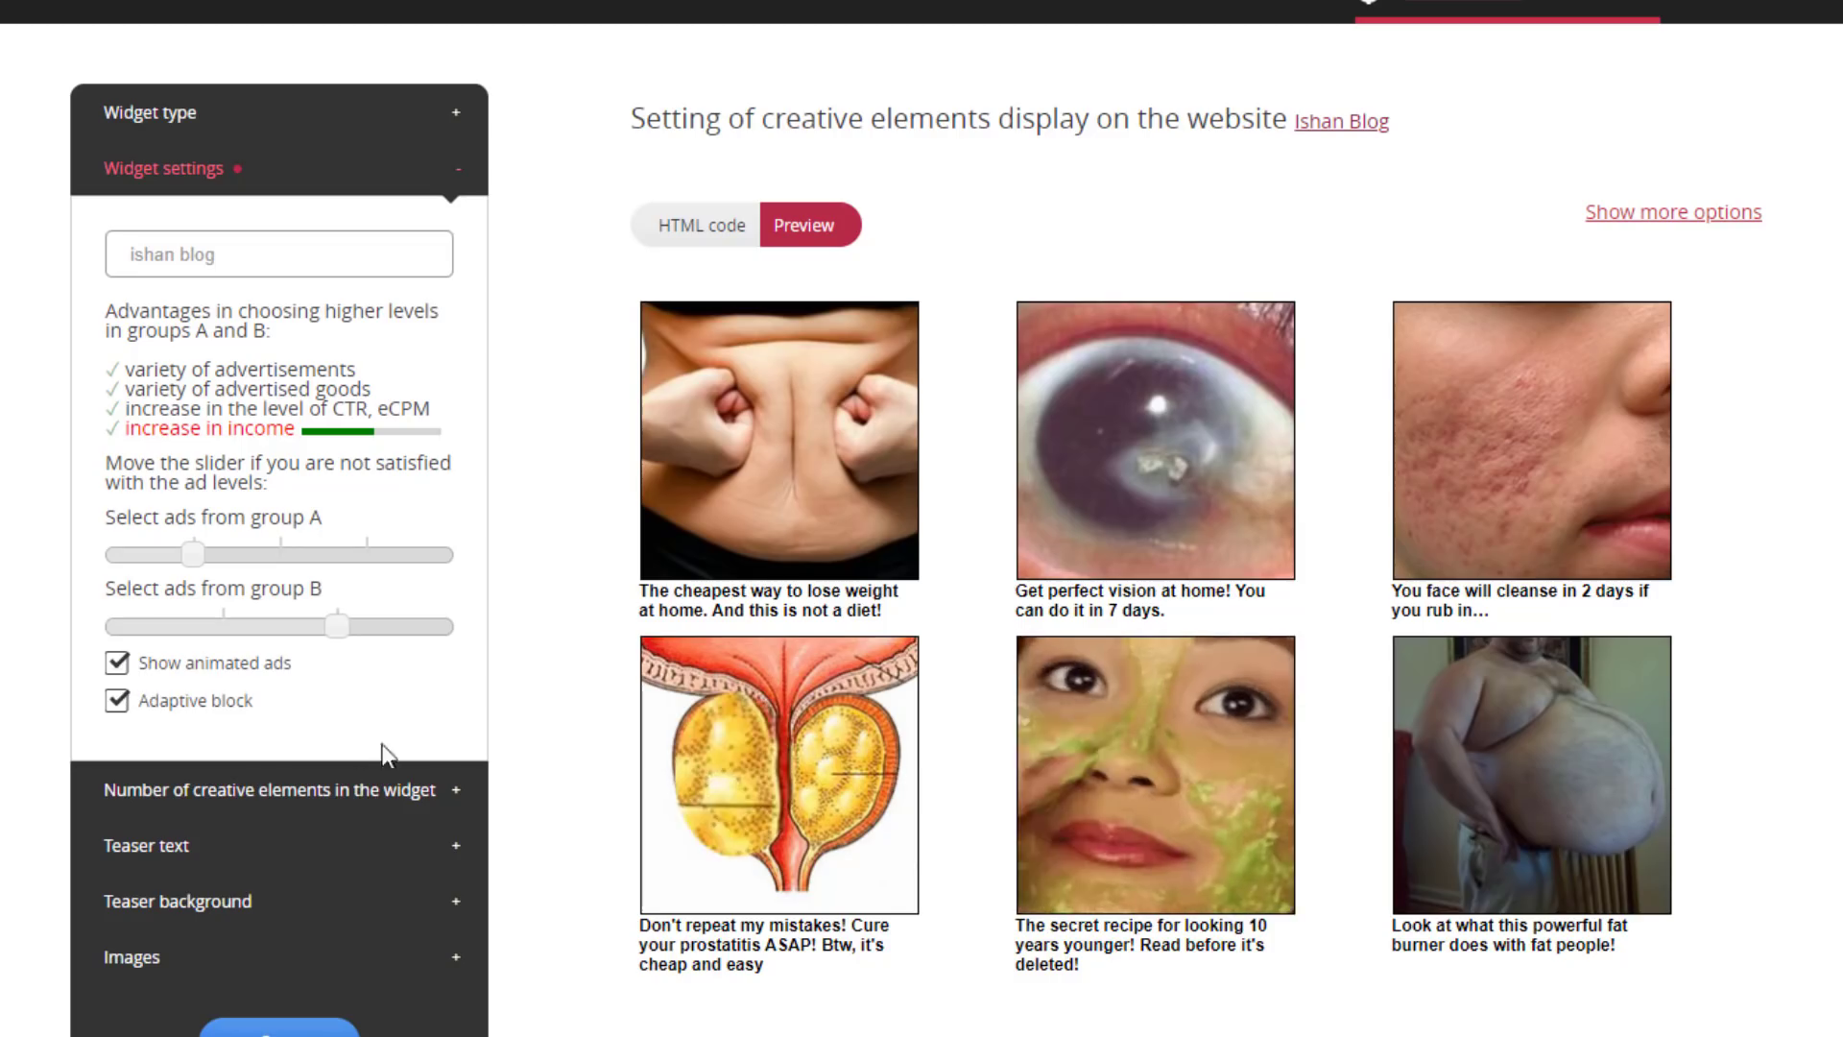
Try the widget preview without animated ads, then allow animated ads again.
left_click(117, 664)
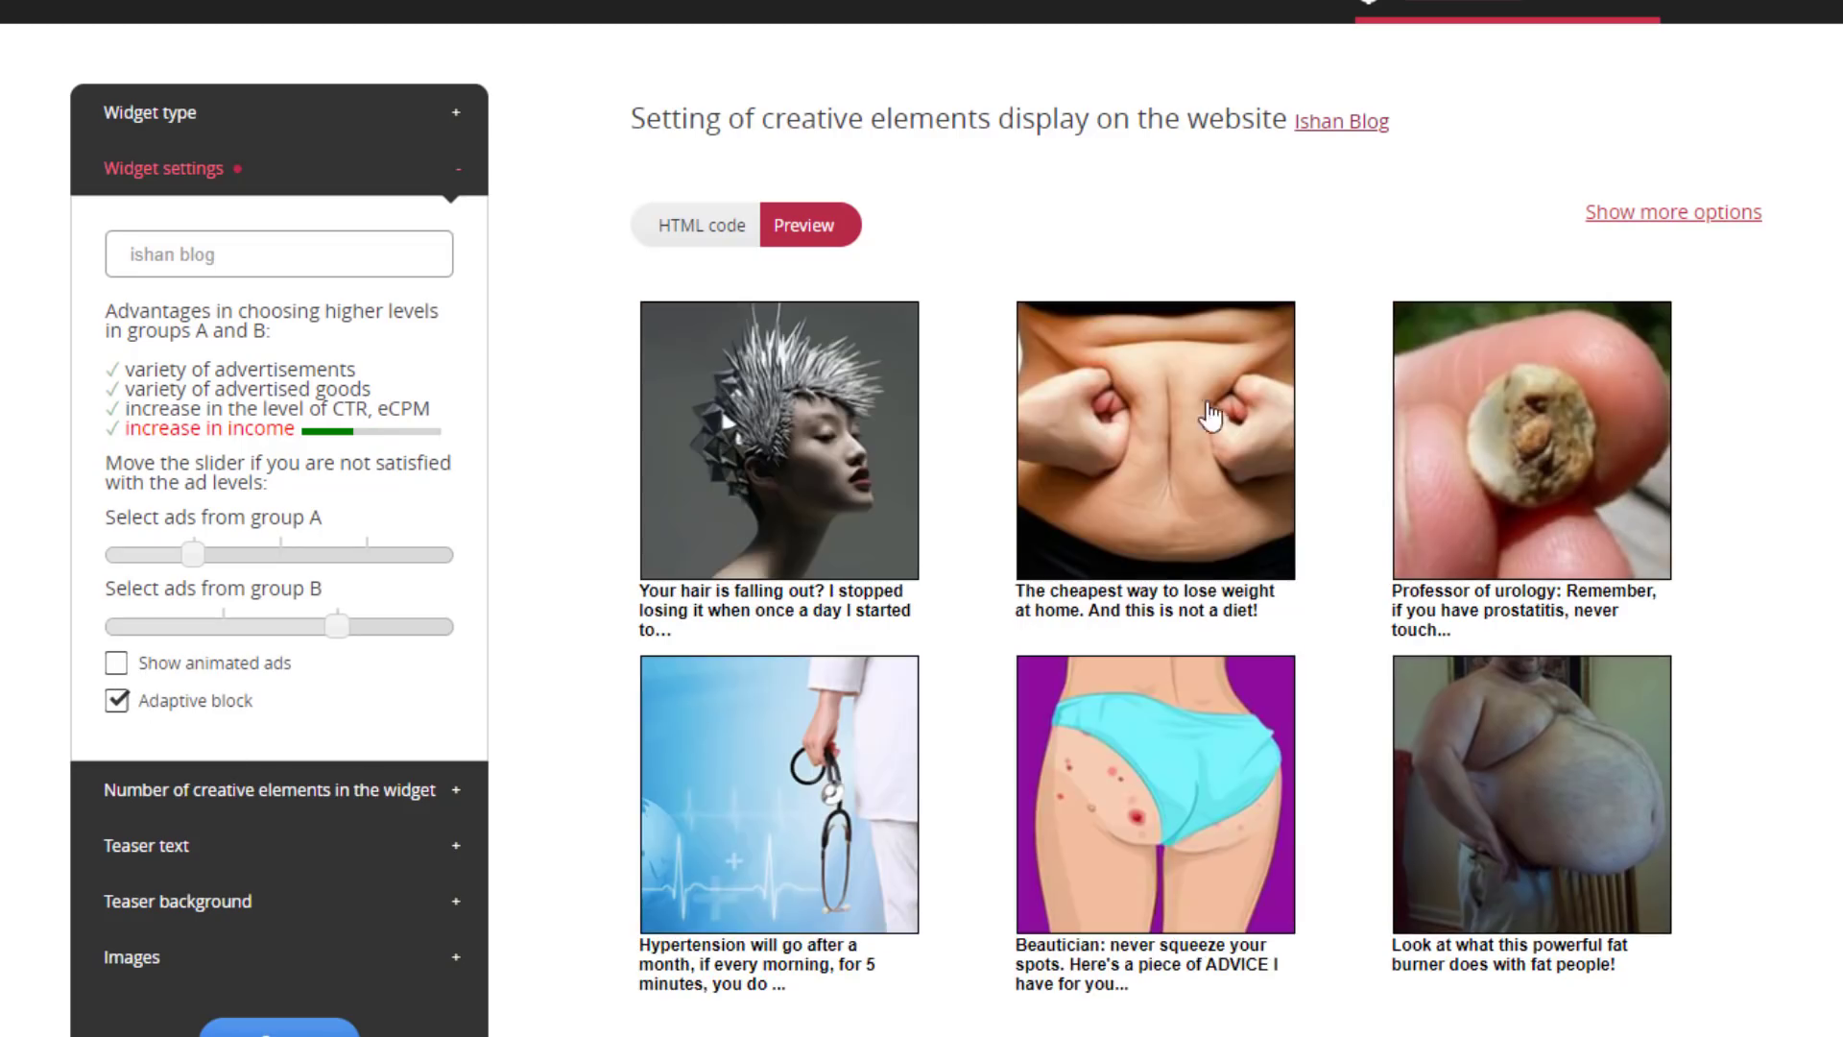
left_click(117, 664)
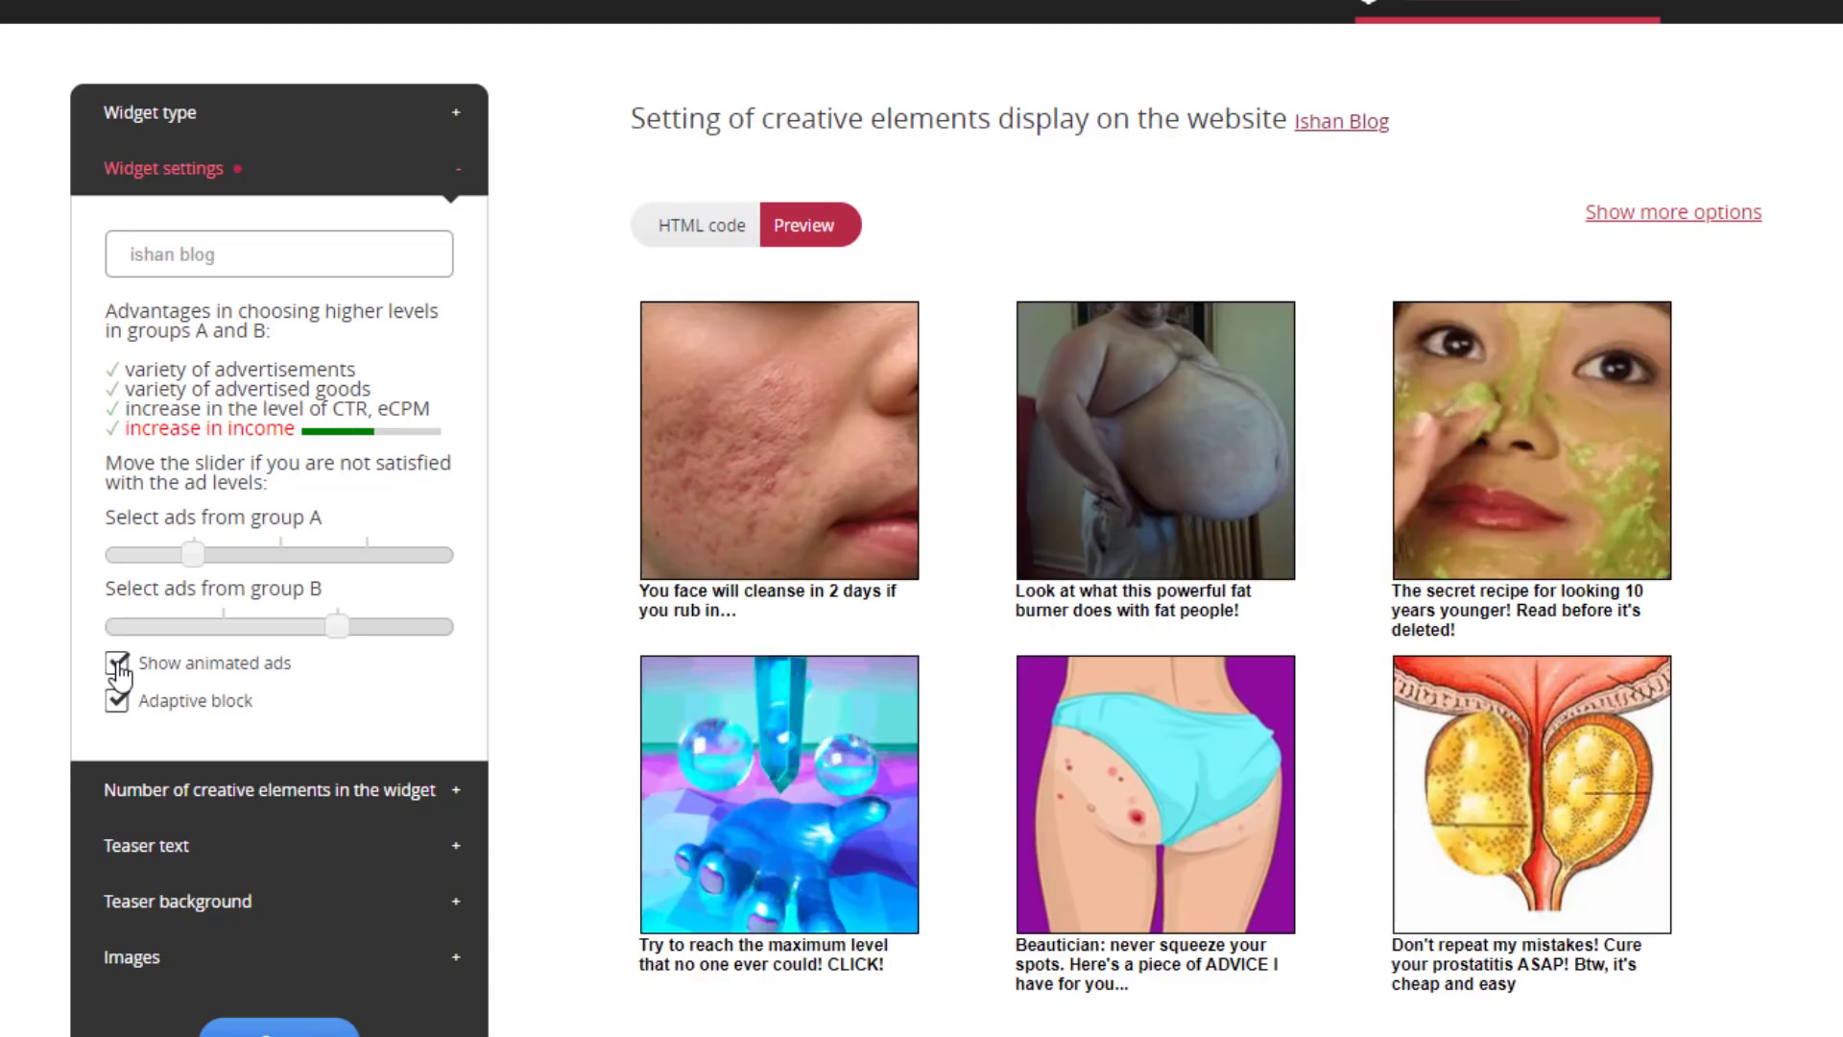
Set the number of creative elements in the widget's teaser grid to 1 row.
left_click(163, 168)
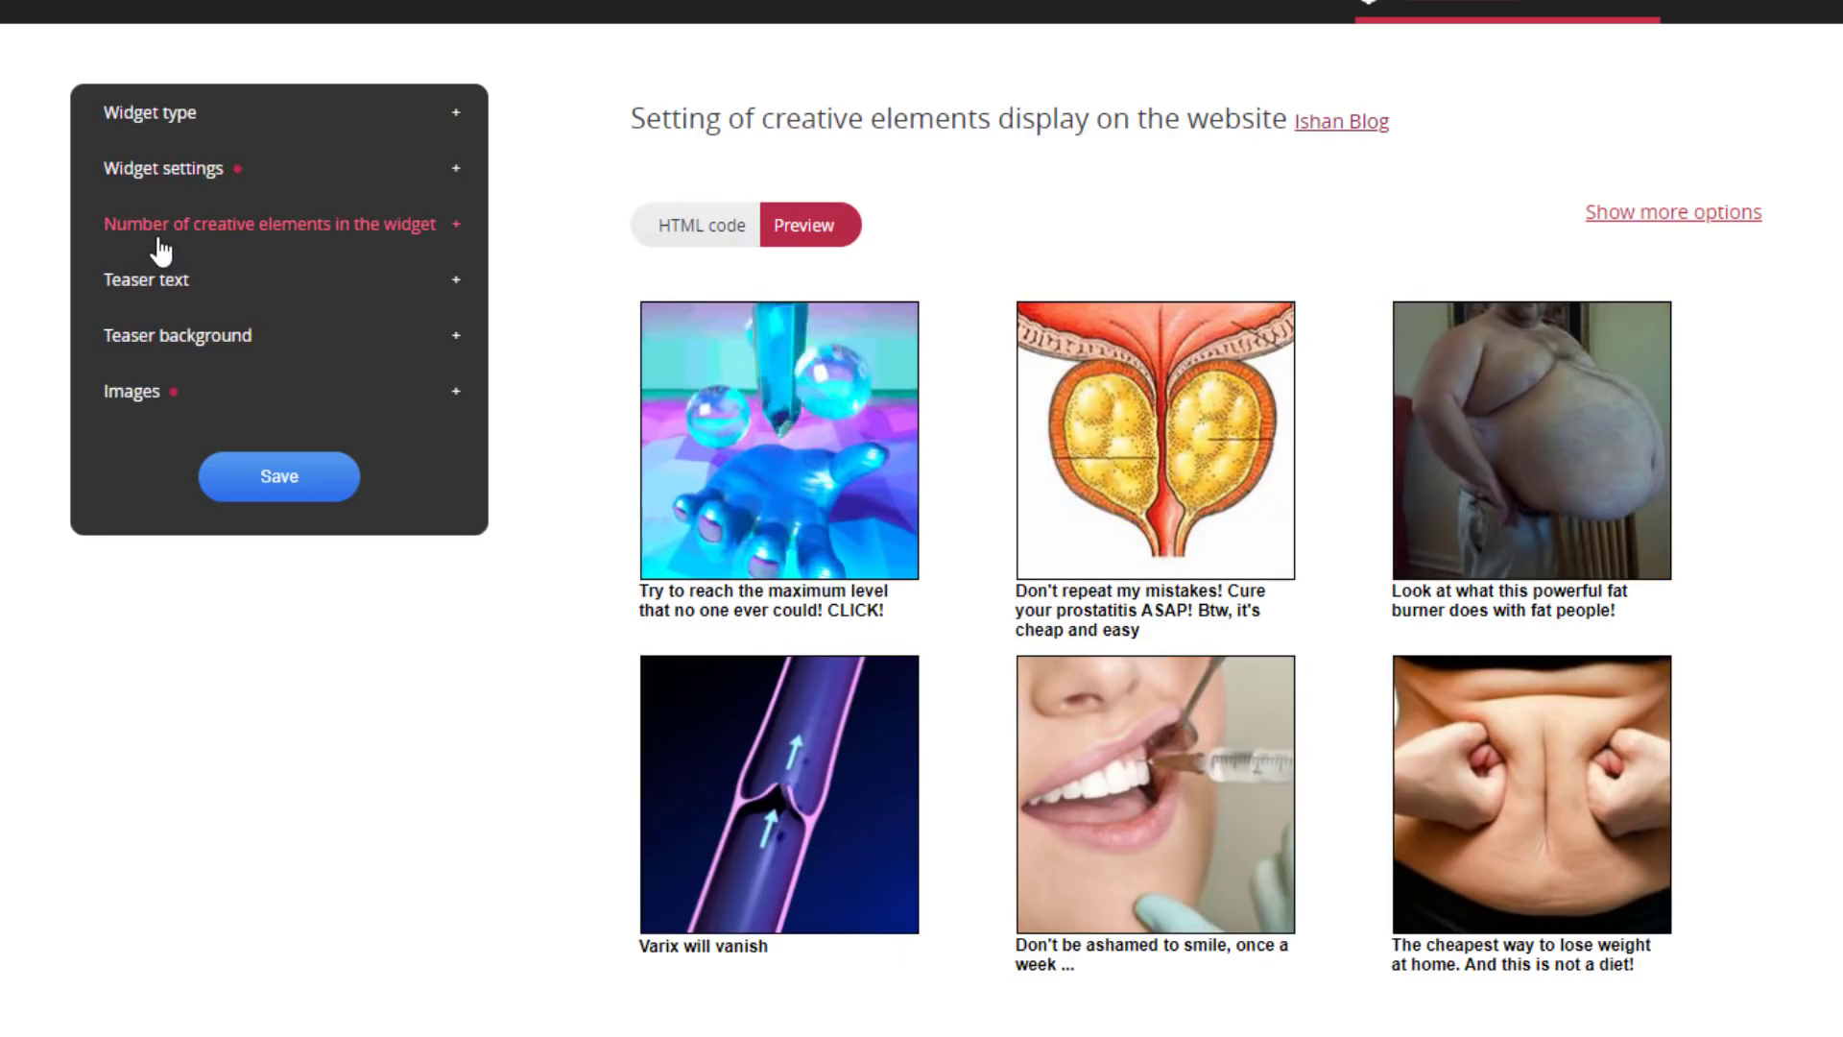
left_click(298, 245)
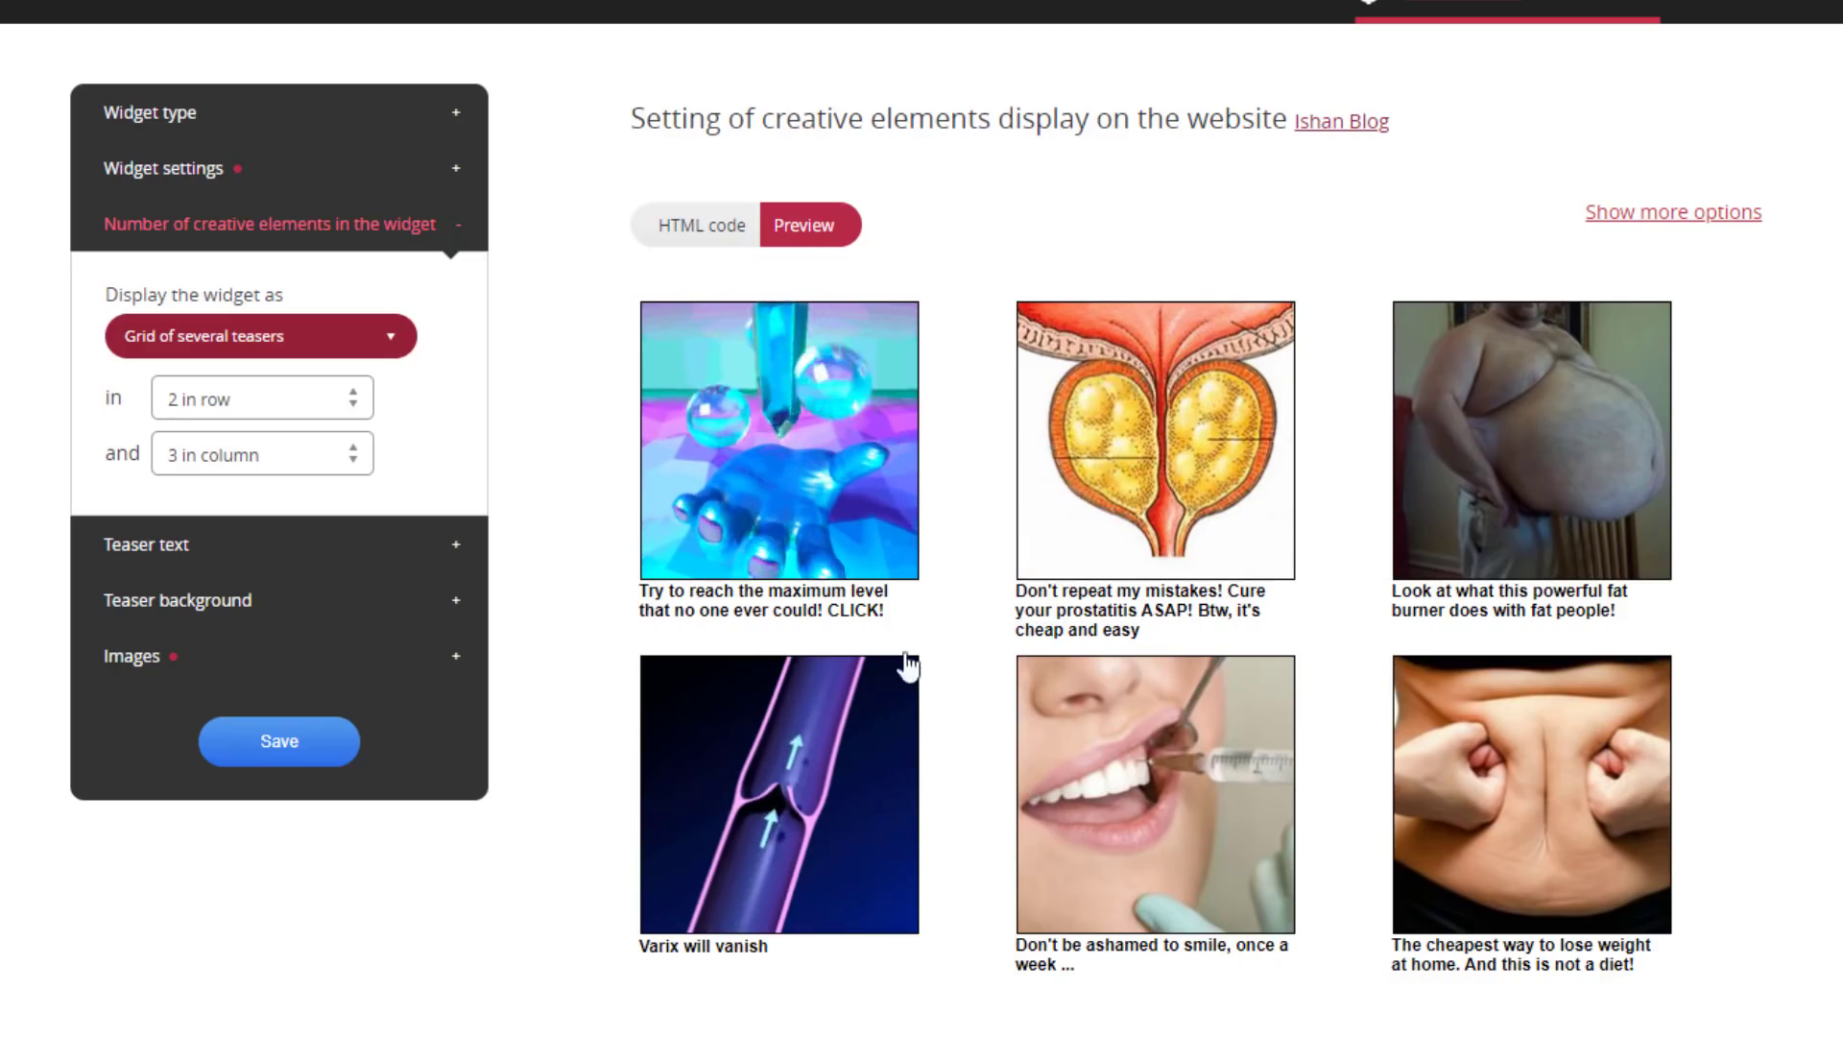
left_click(331, 403)
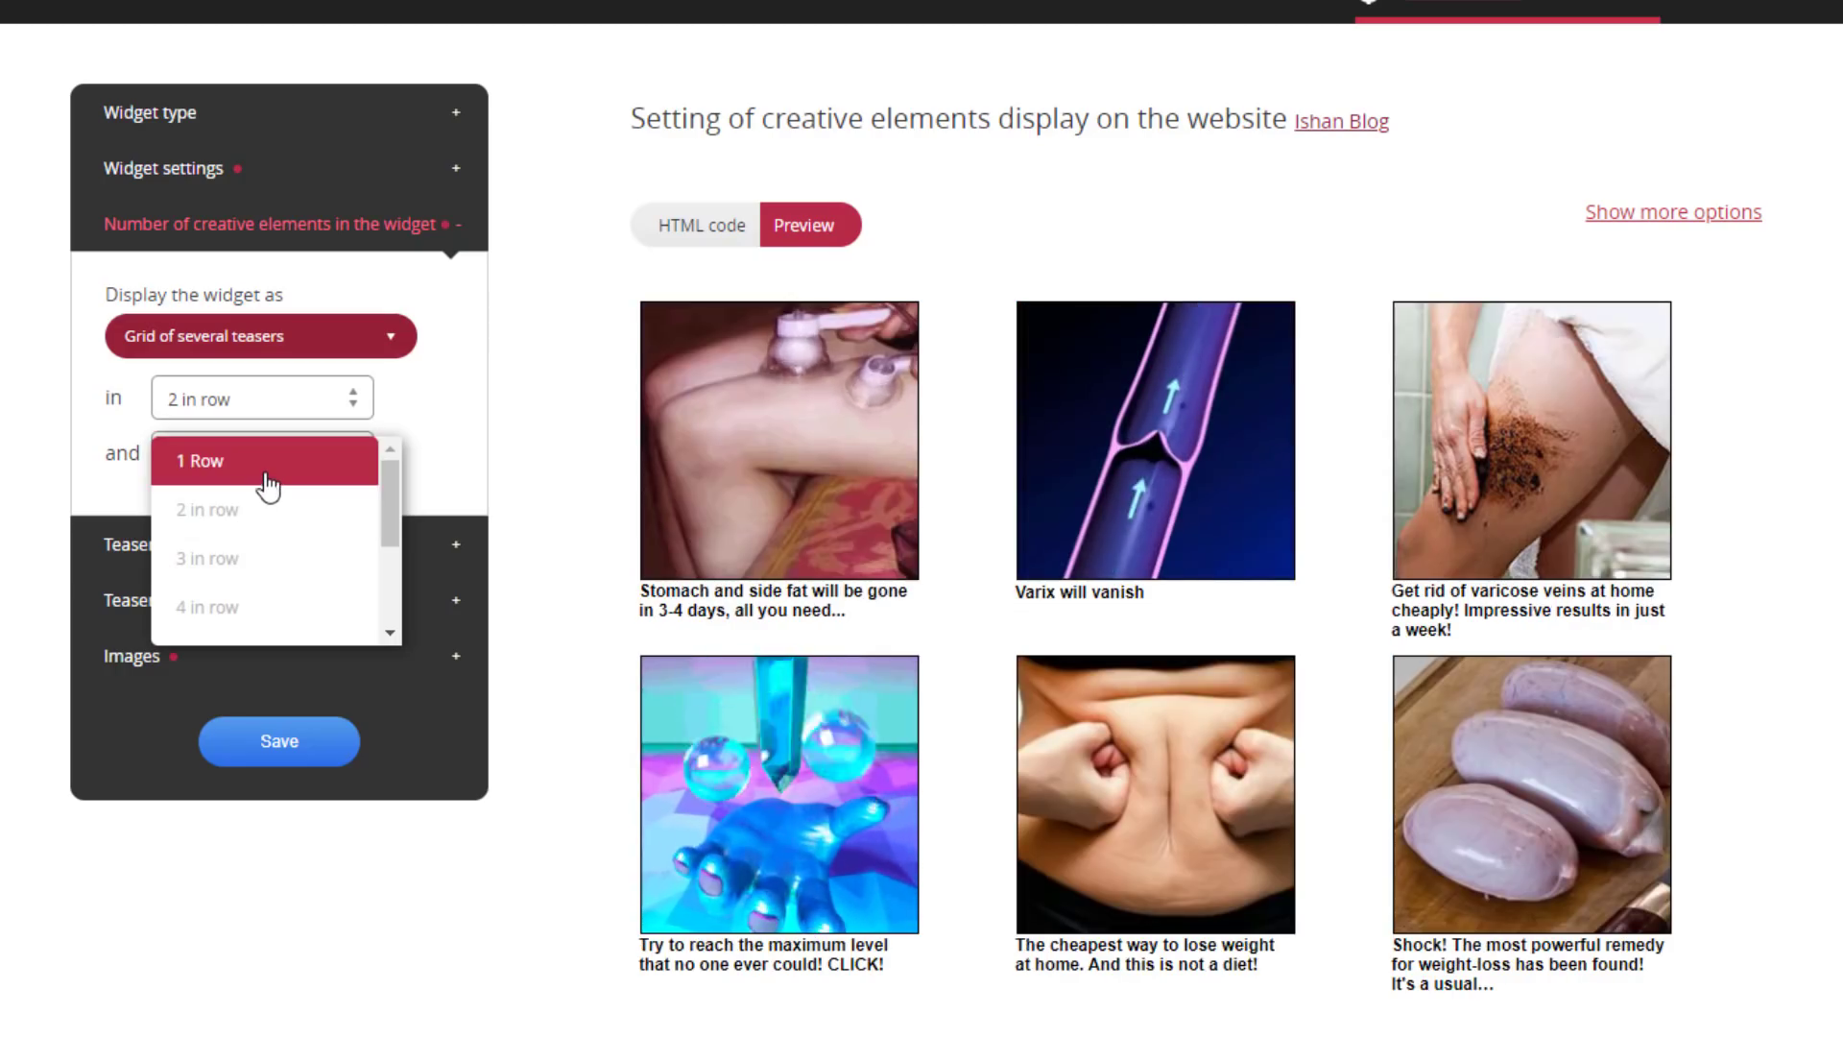
left_click(264, 470)
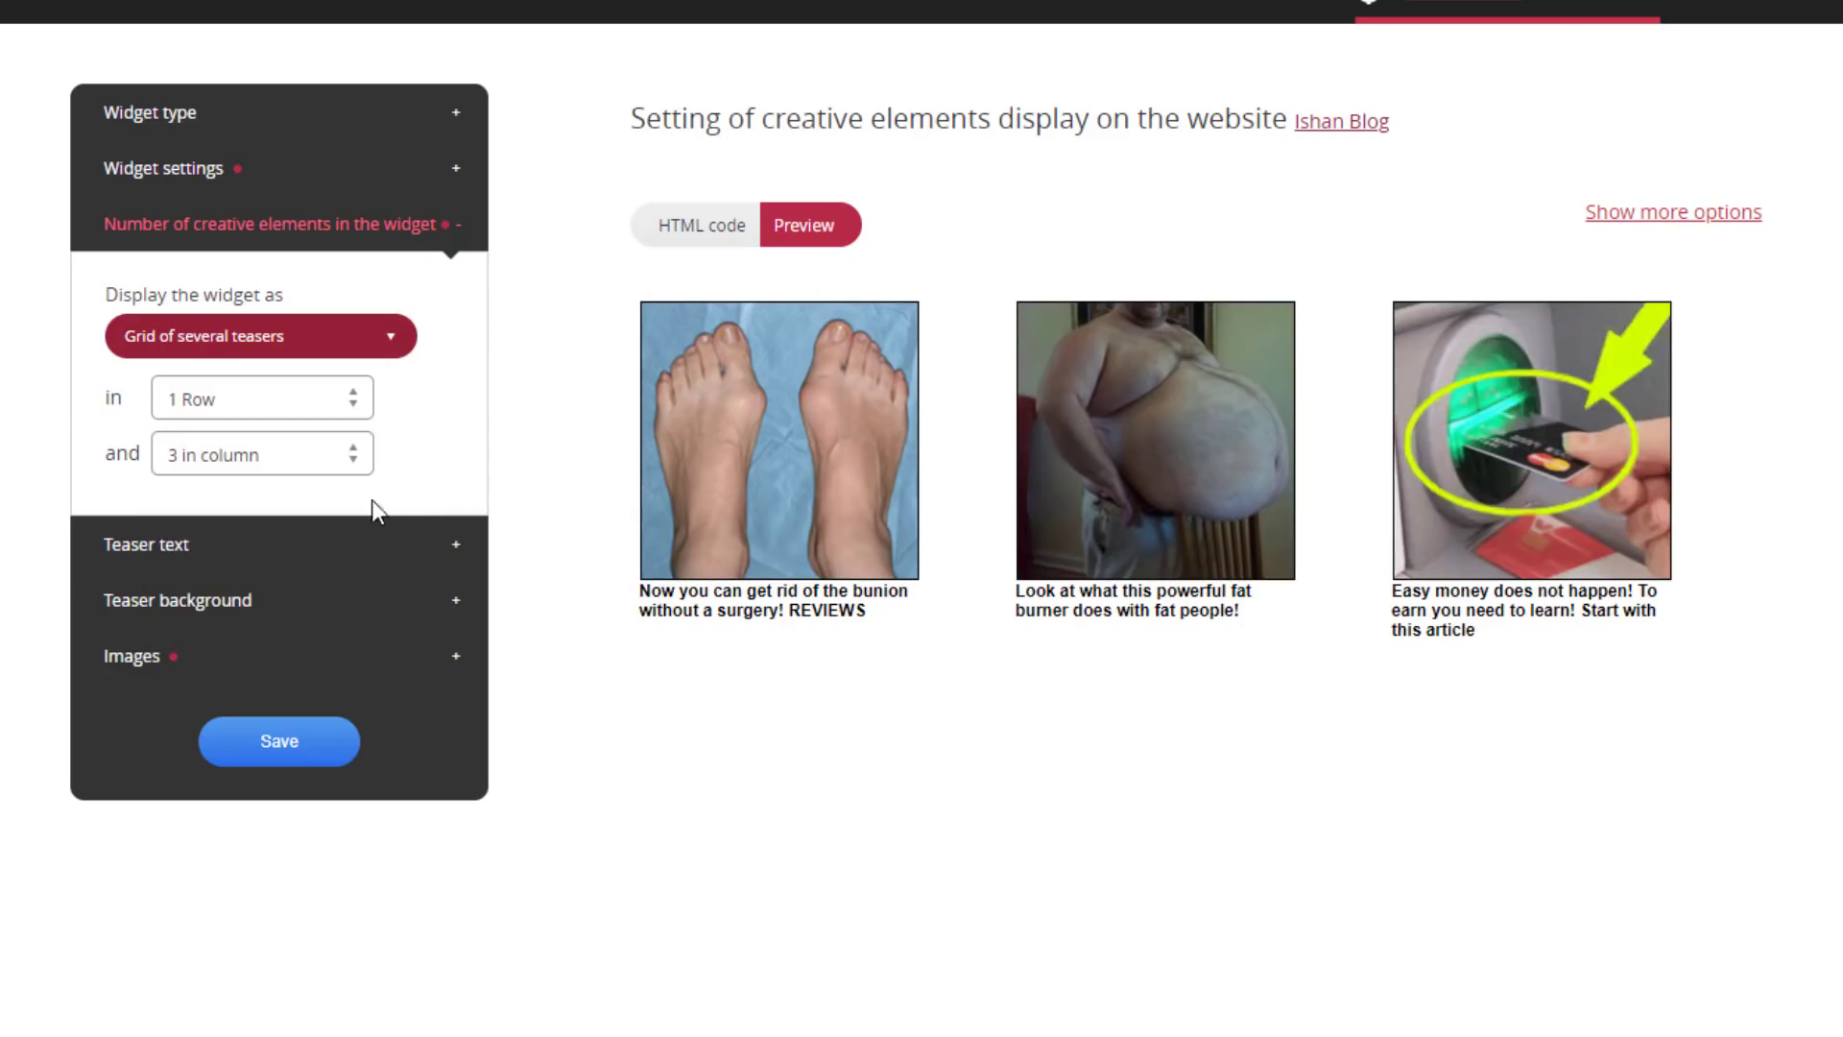
Try 5 teasers in column for the grid, check the preview's width, and reduce it to 4 in column.
left_click(264, 459)
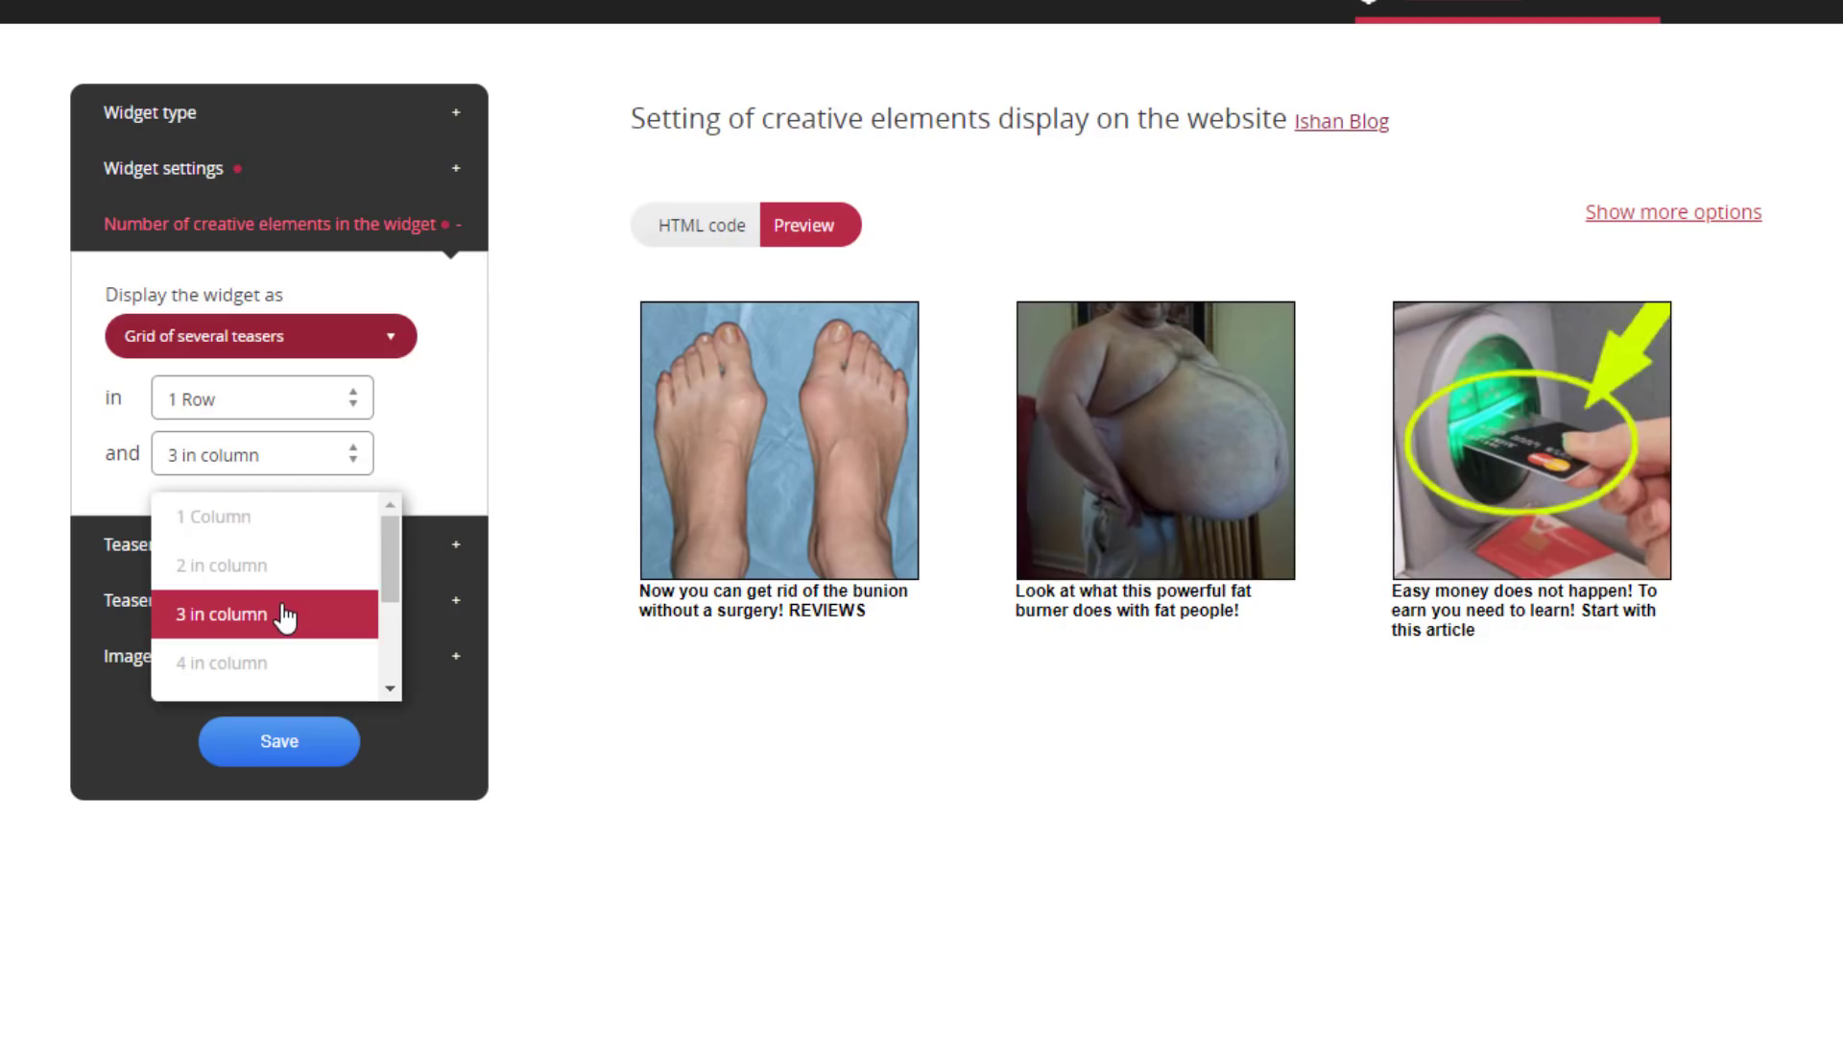
scroll(286, 617, "down", 1)
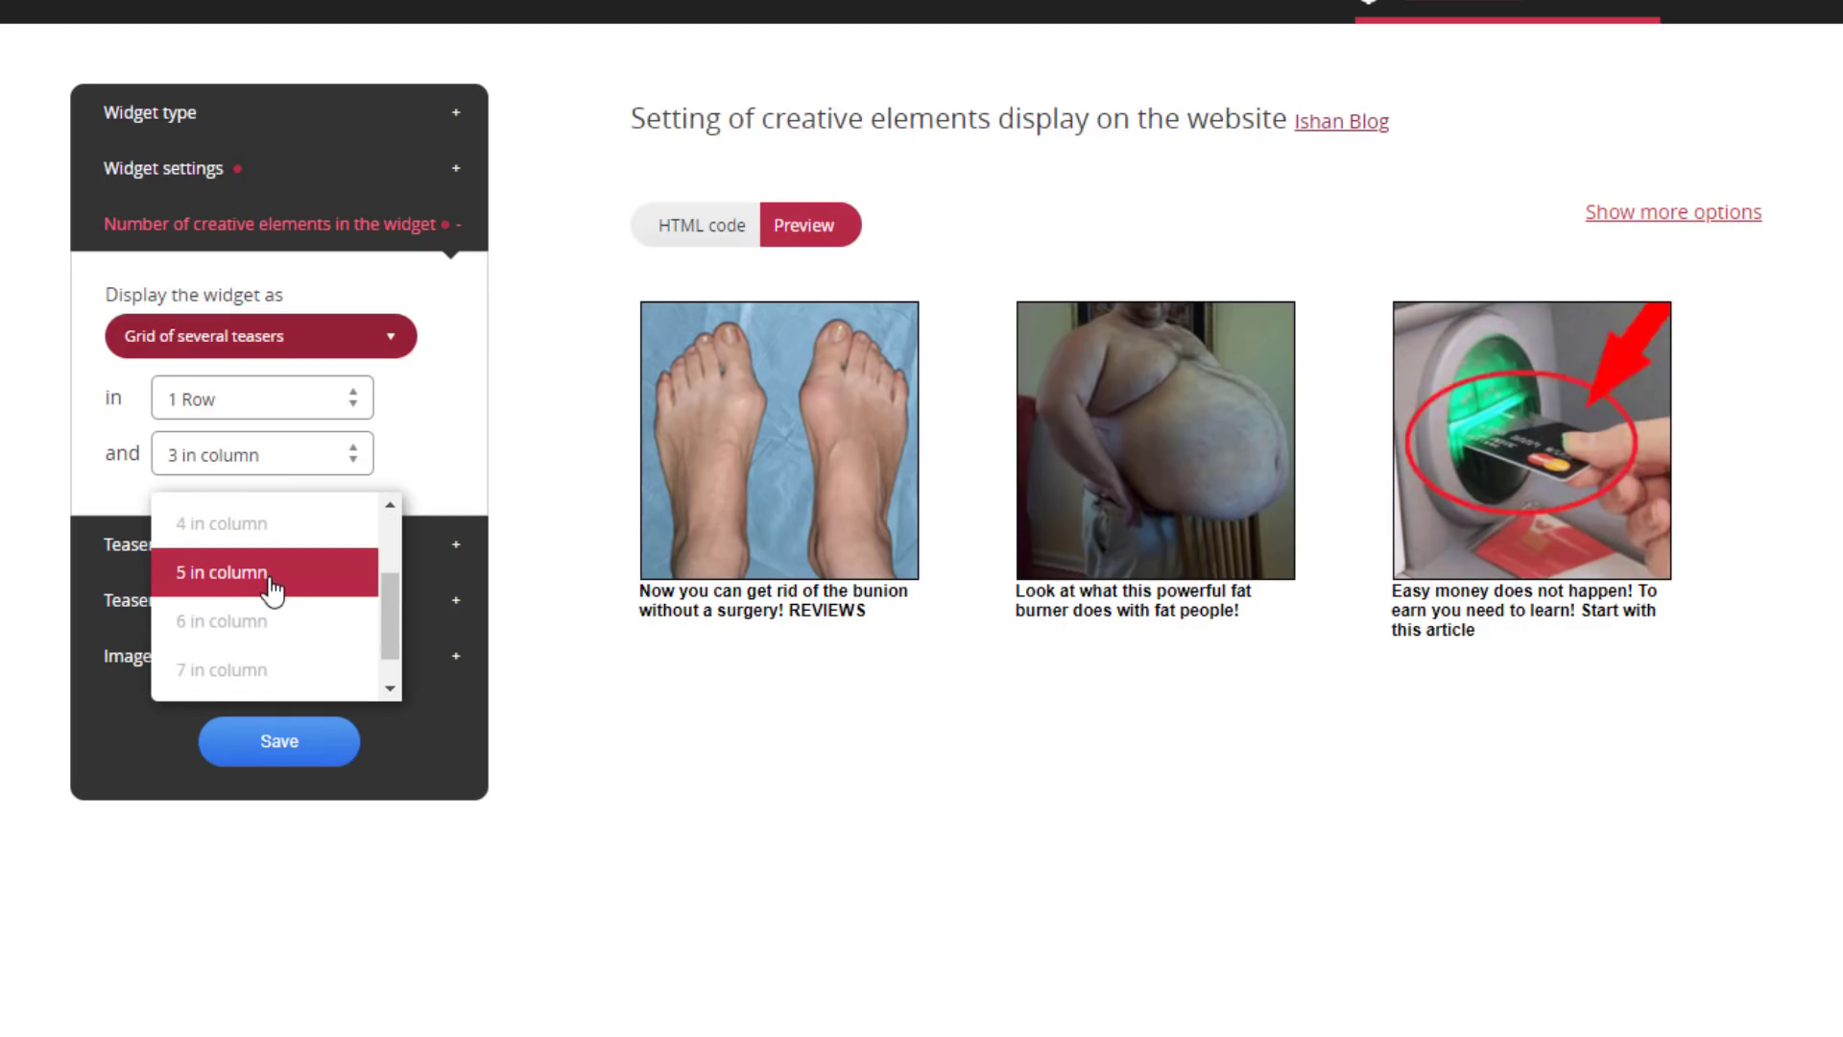
left_click(272, 580)
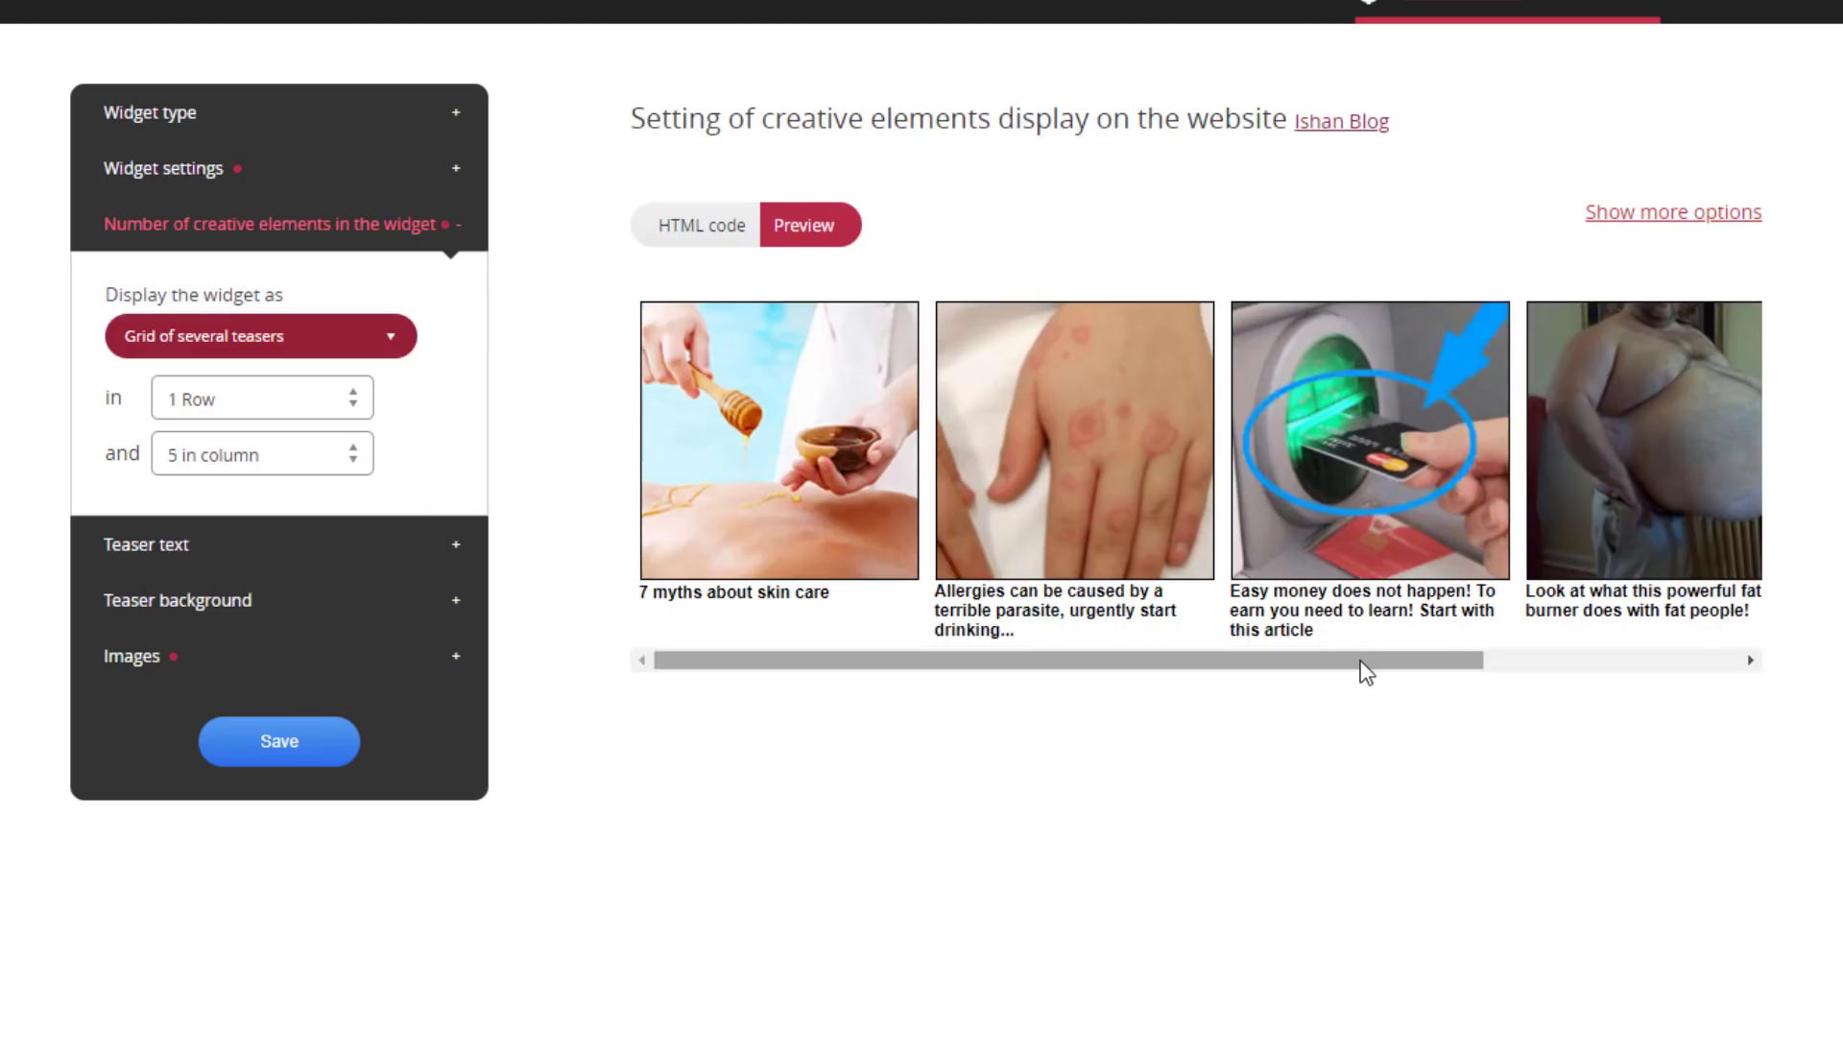
left_click_drag(1362, 662, 1492, 672)
key("Up")
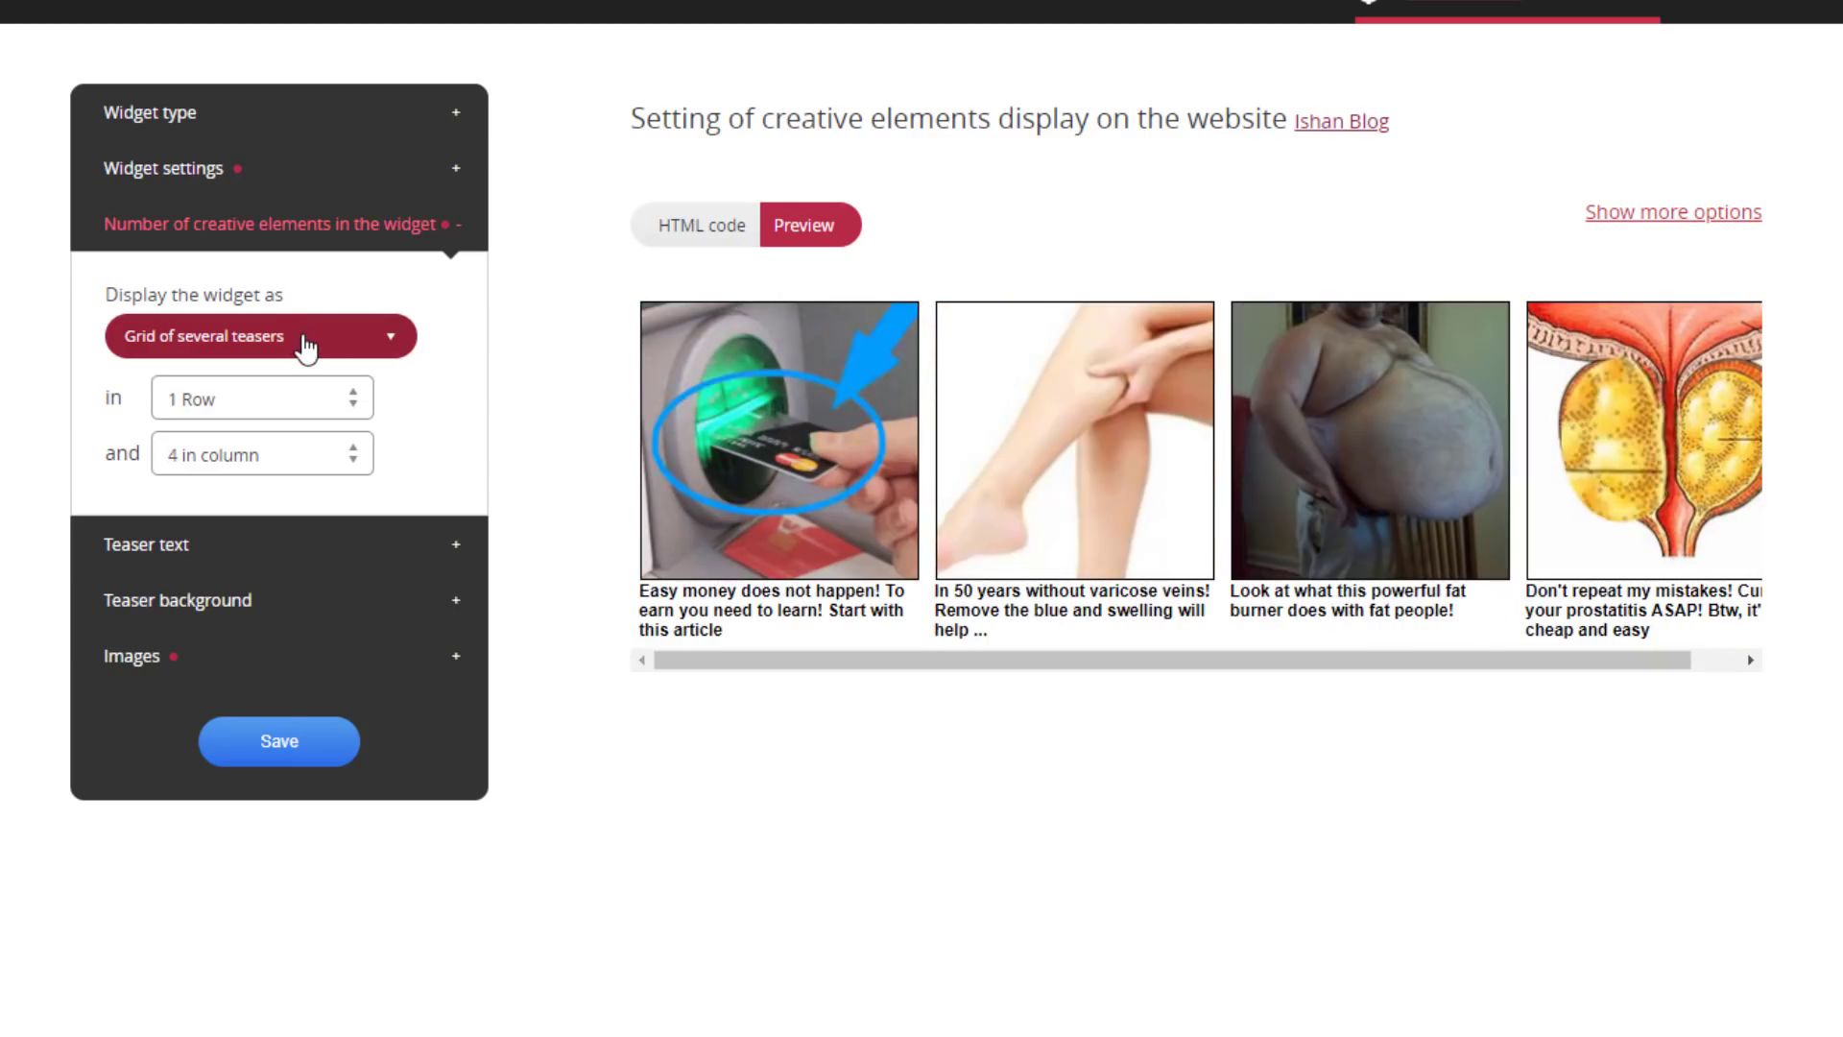
Try displaying the widget as a single teaser, then switch it back to a grid of several teasers.
left_click(309, 342)
left_click(219, 431)
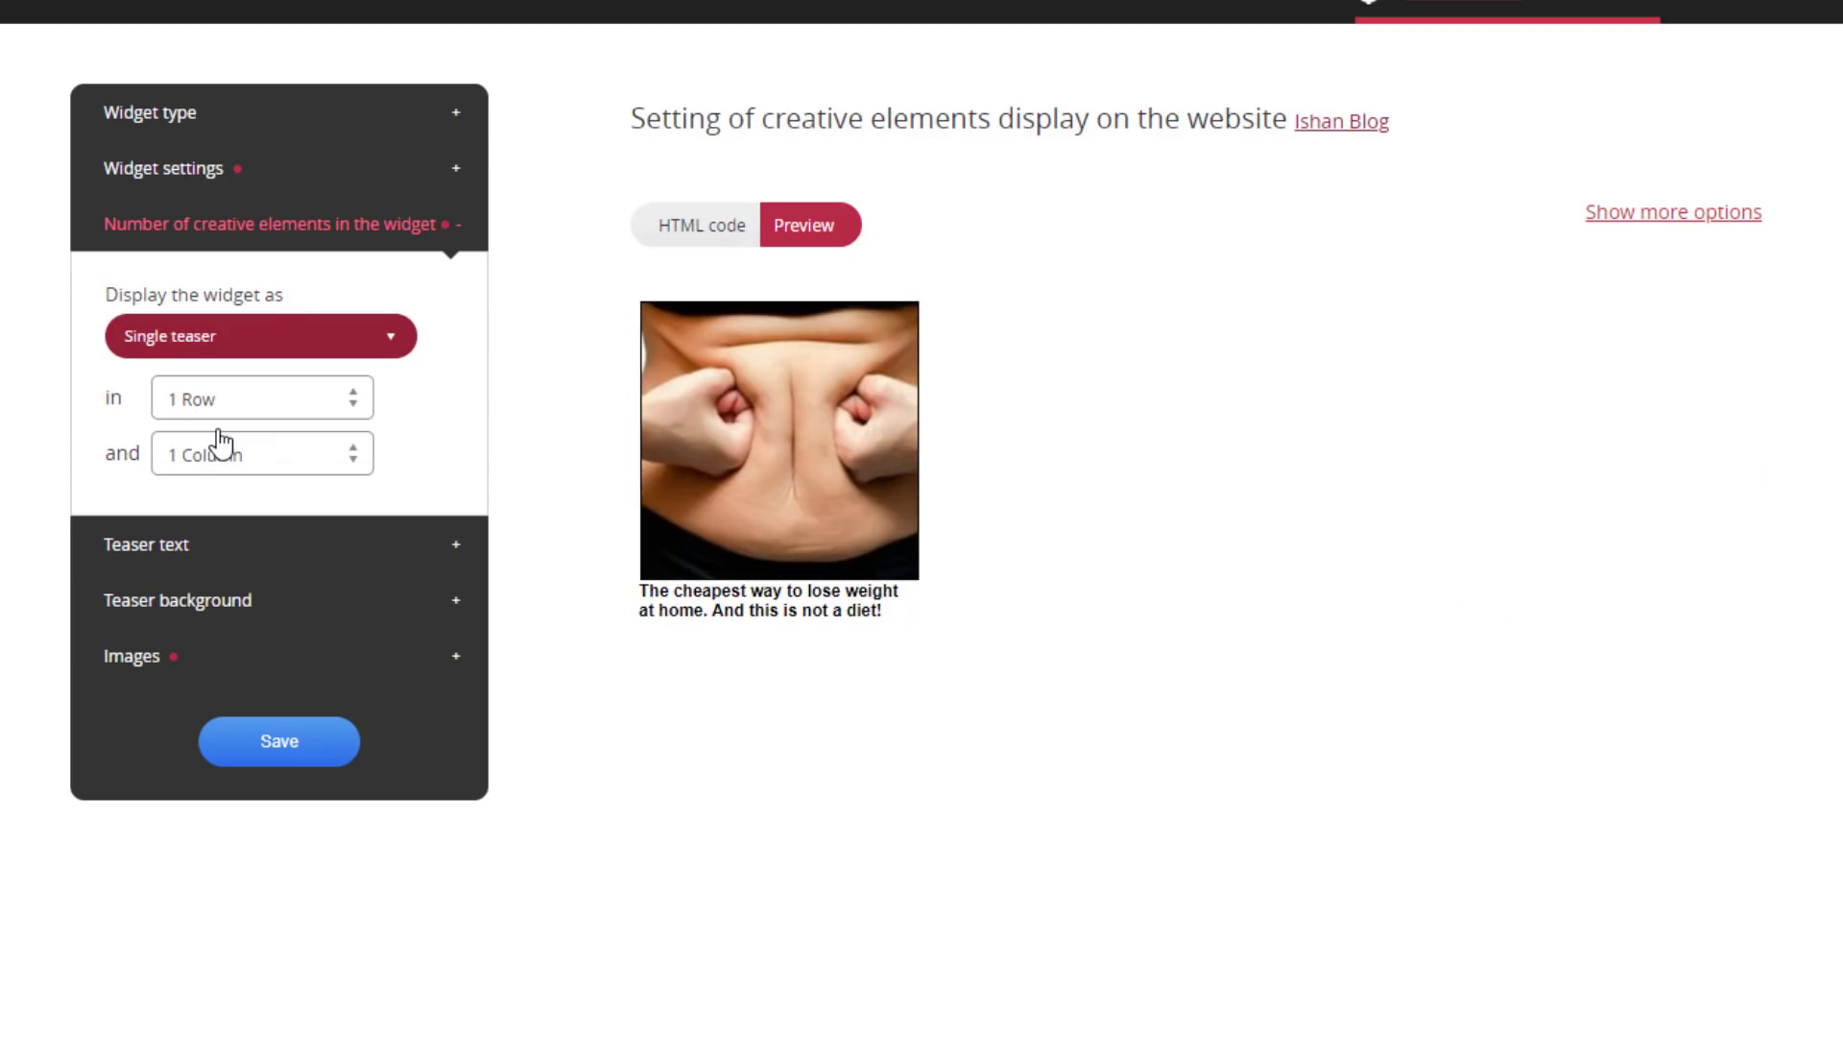
left_click(341, 396)
left_click(341, 395)
left_click(288, 344)
left_click(194, 391)
left_click(194, 392)
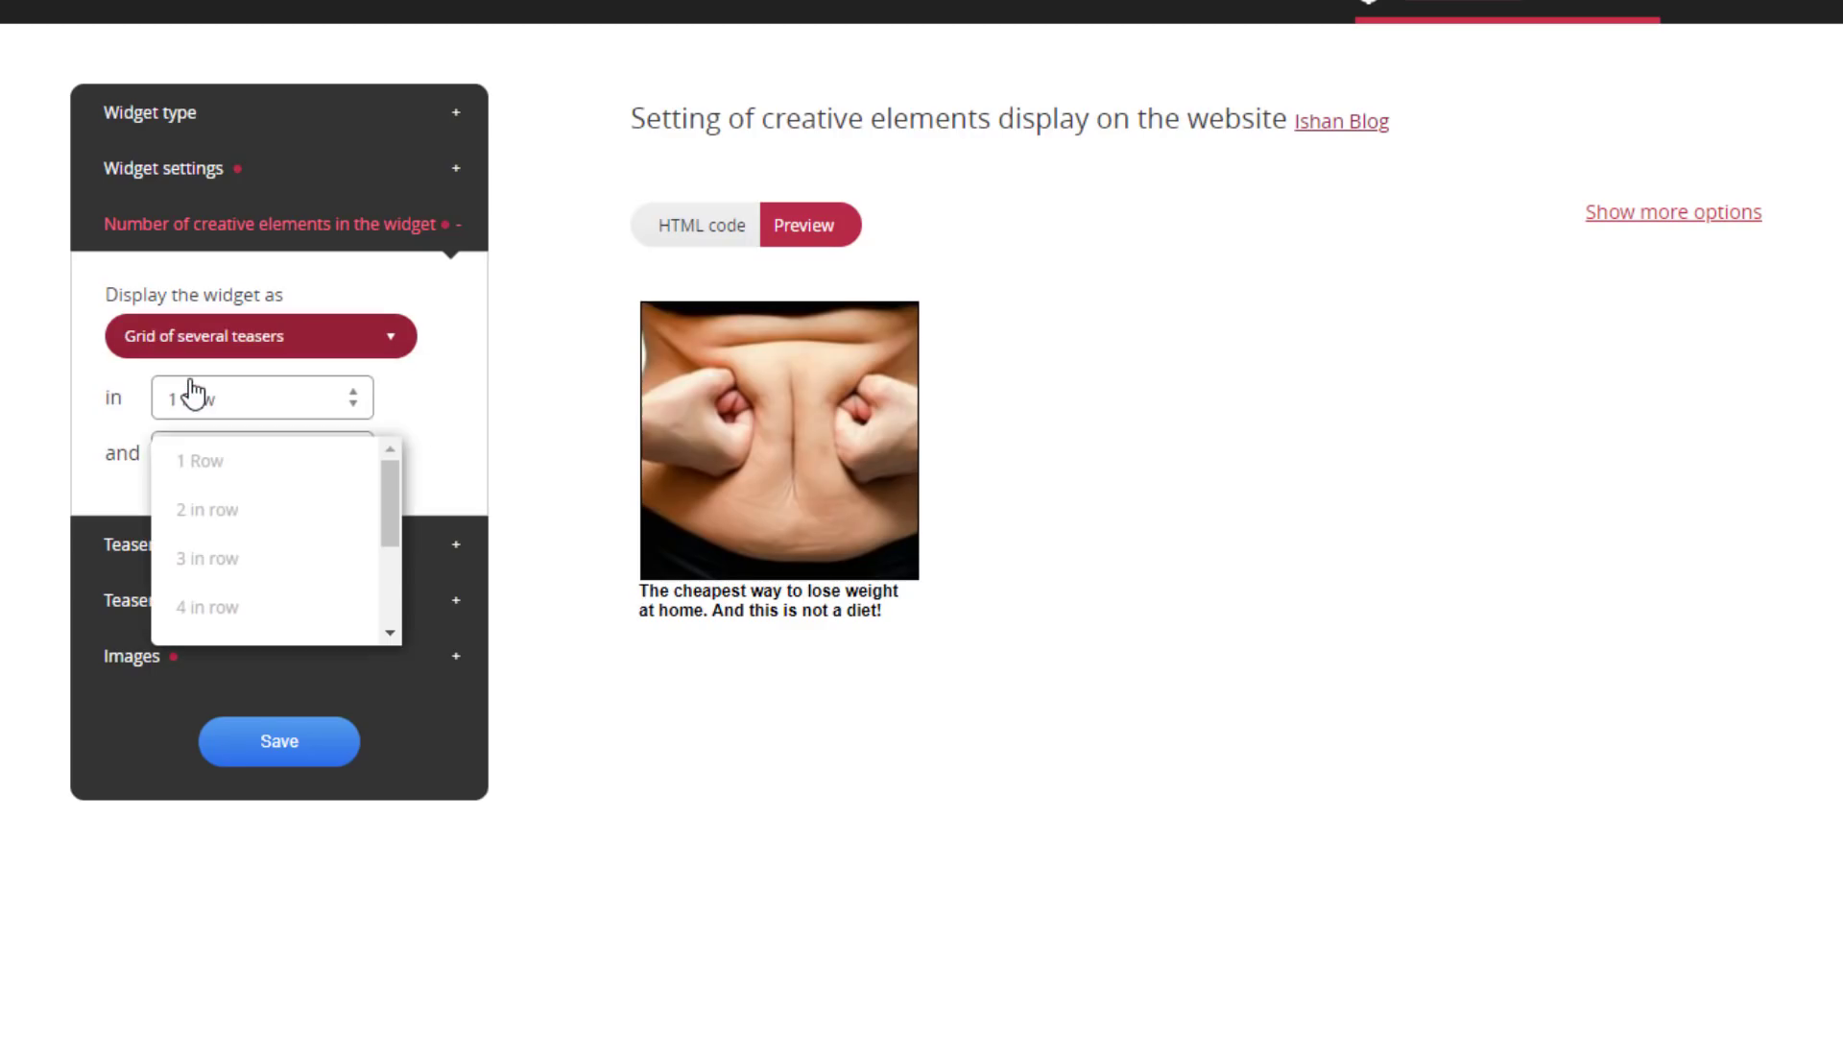
left_click(193, 392)
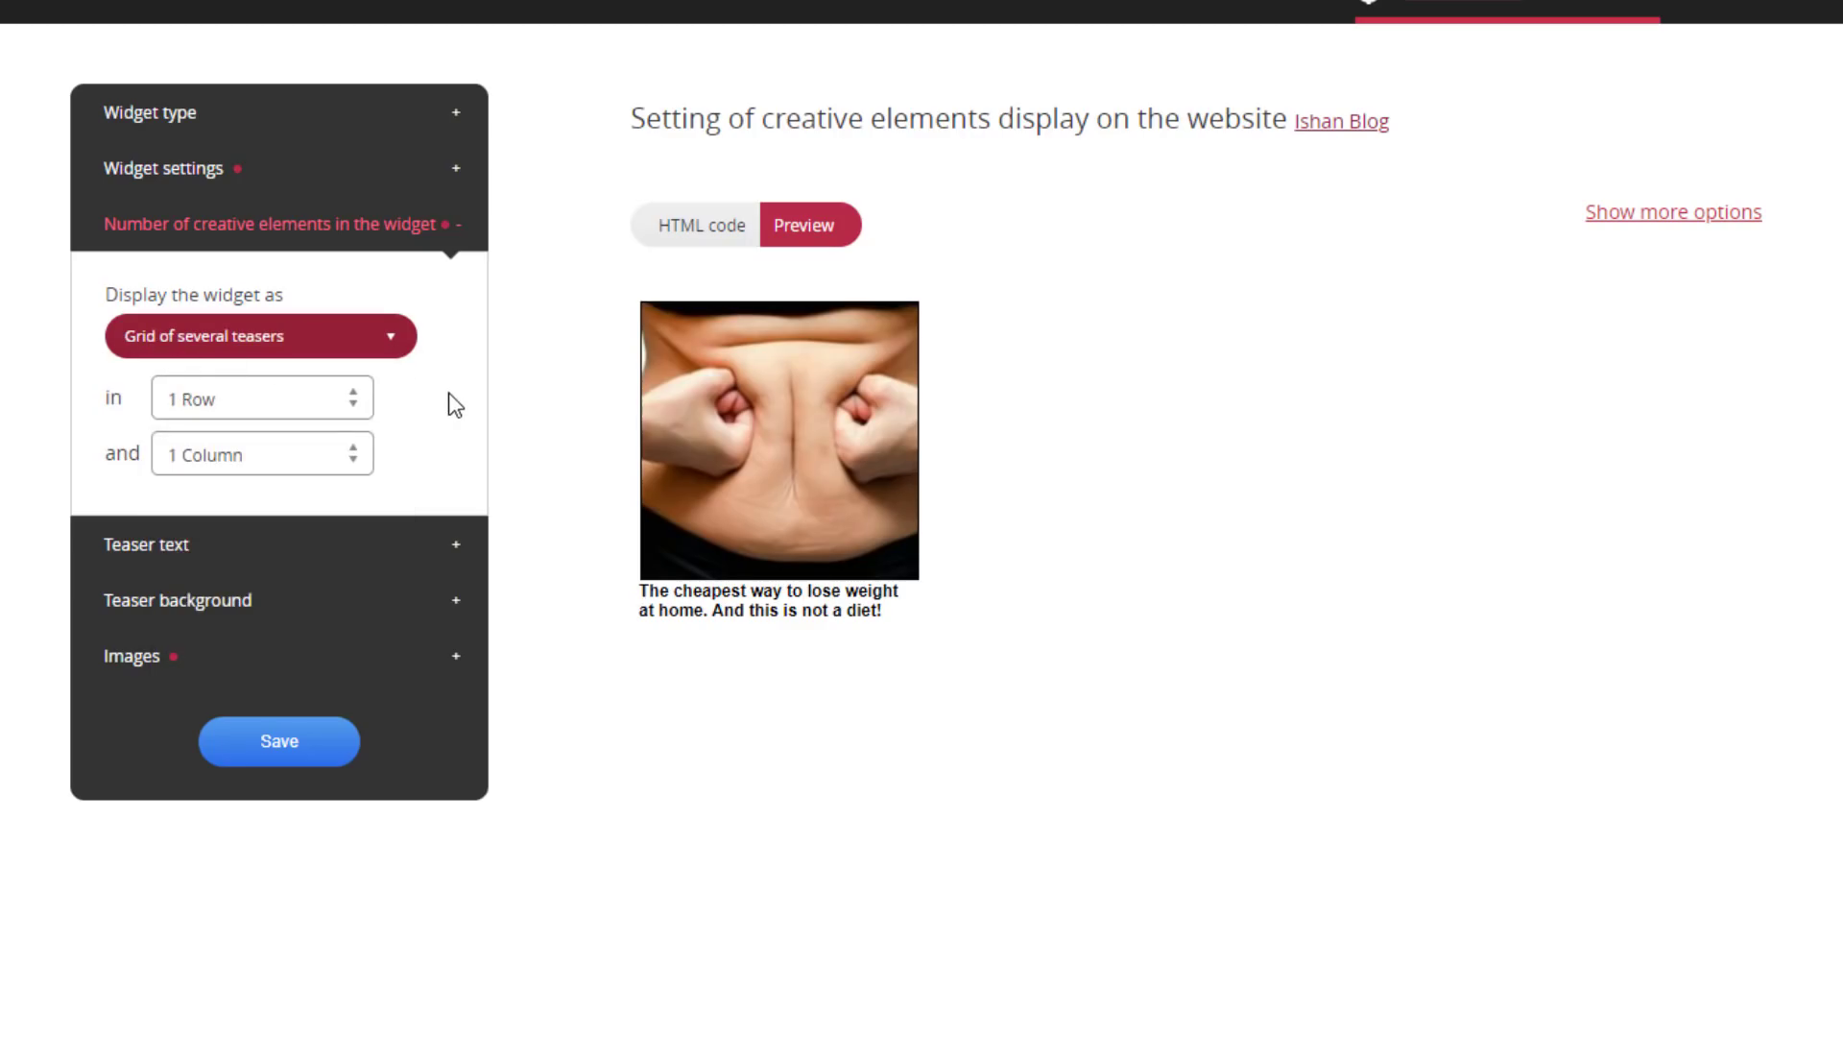
Review the teaser text's font, size, hovering style, layout and alignment options, and check the text's hovering style in the preview.
left_click(296, 544)
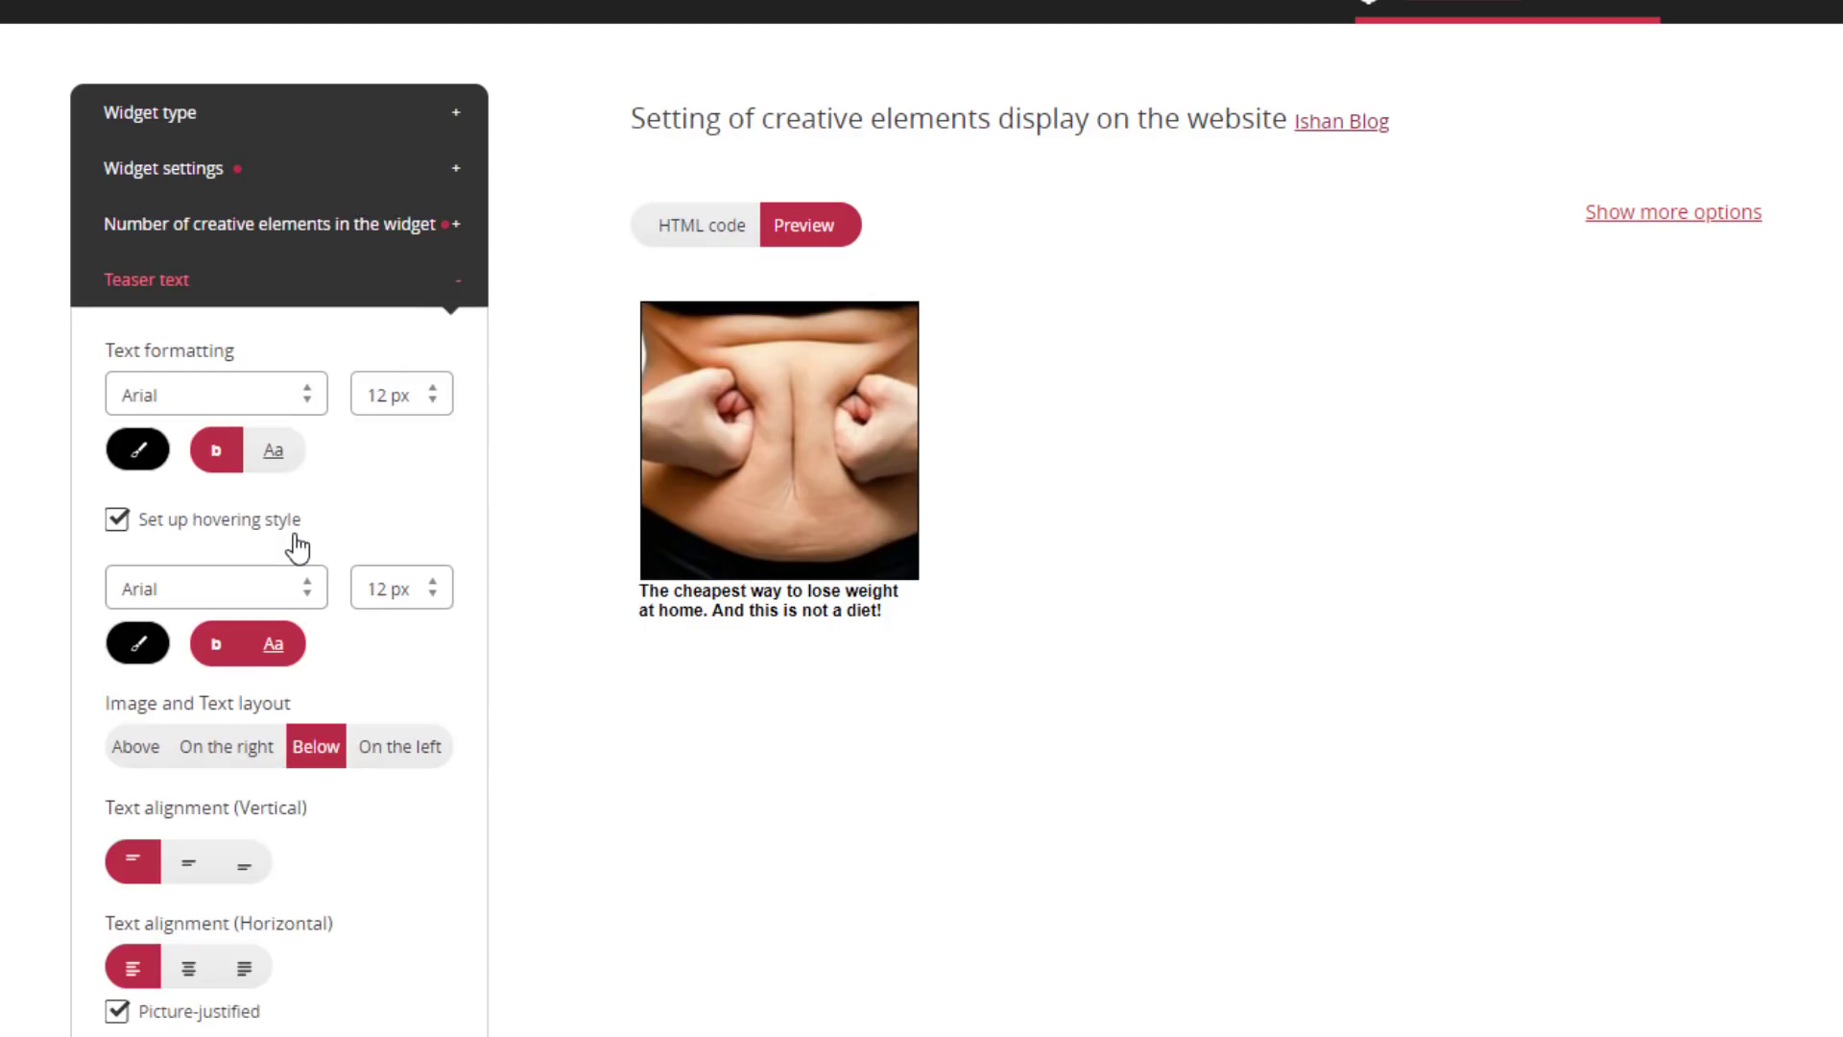
left_click(402, 588)
left_click(201, 588)
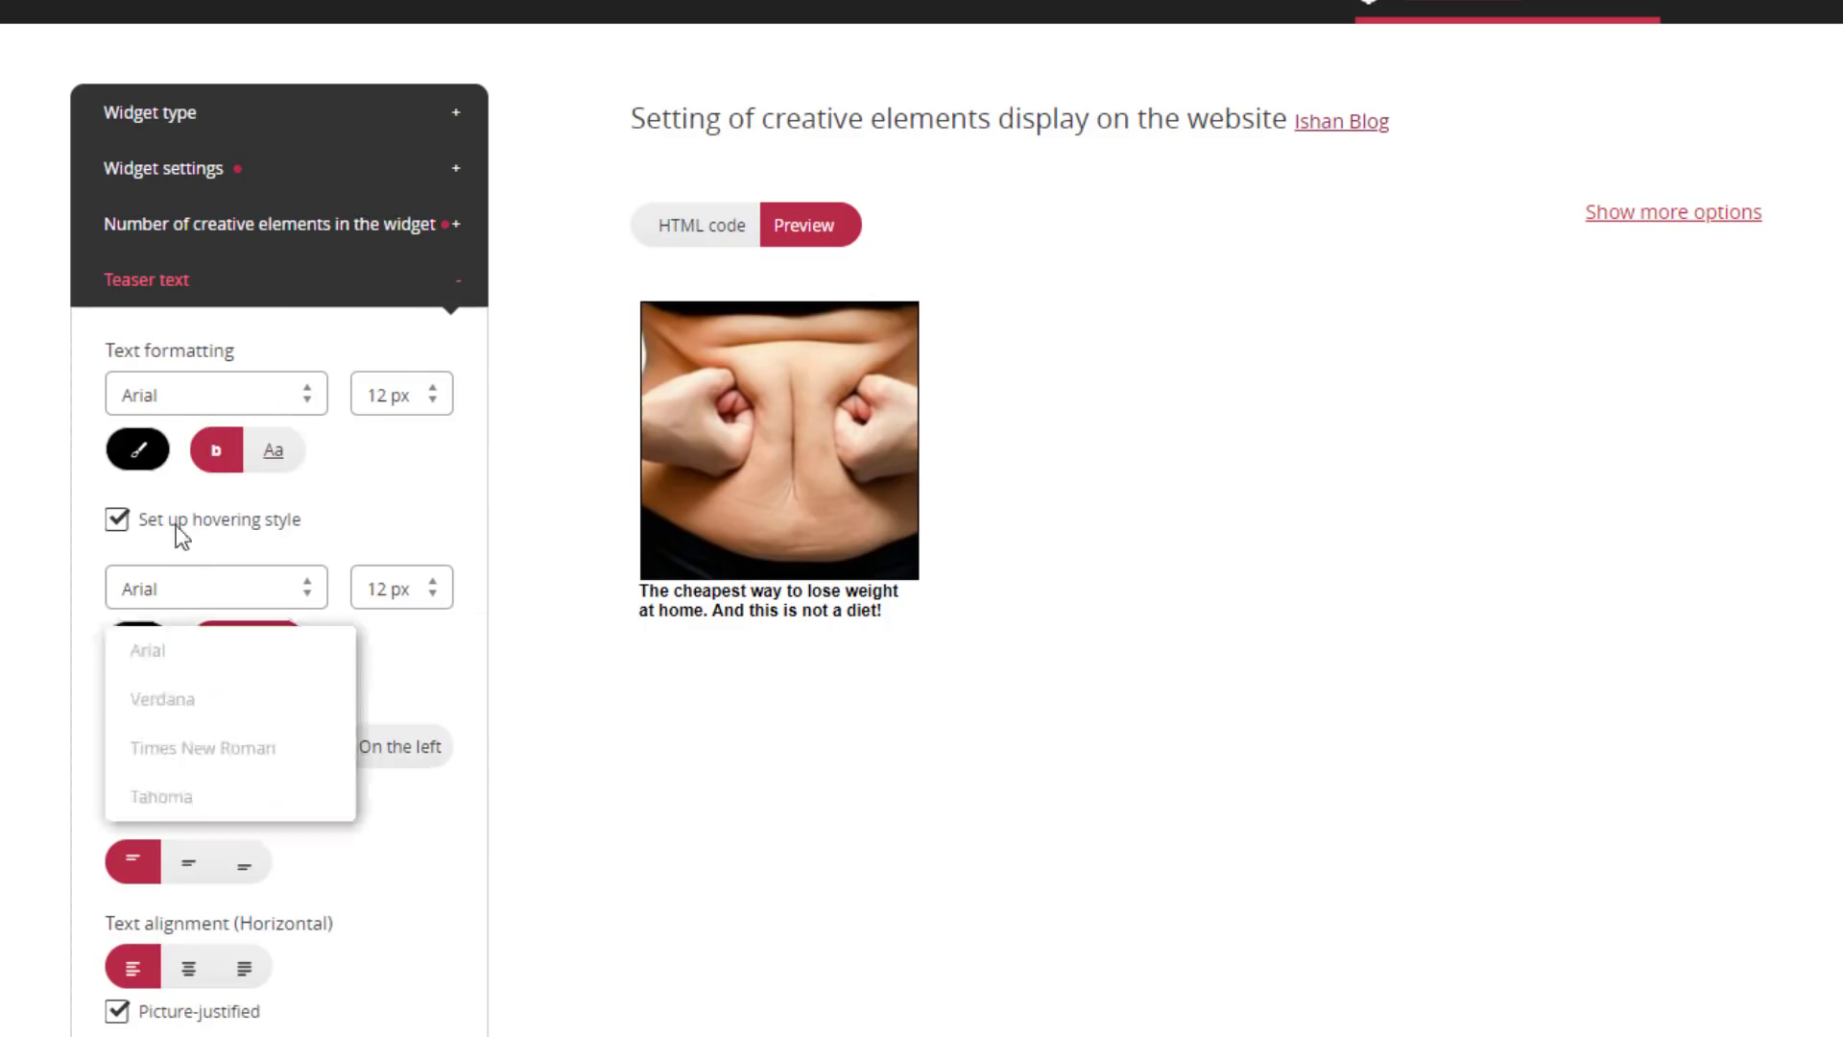
left_click(233, 413)
left_click(401, 395)
left_click(407, 459)
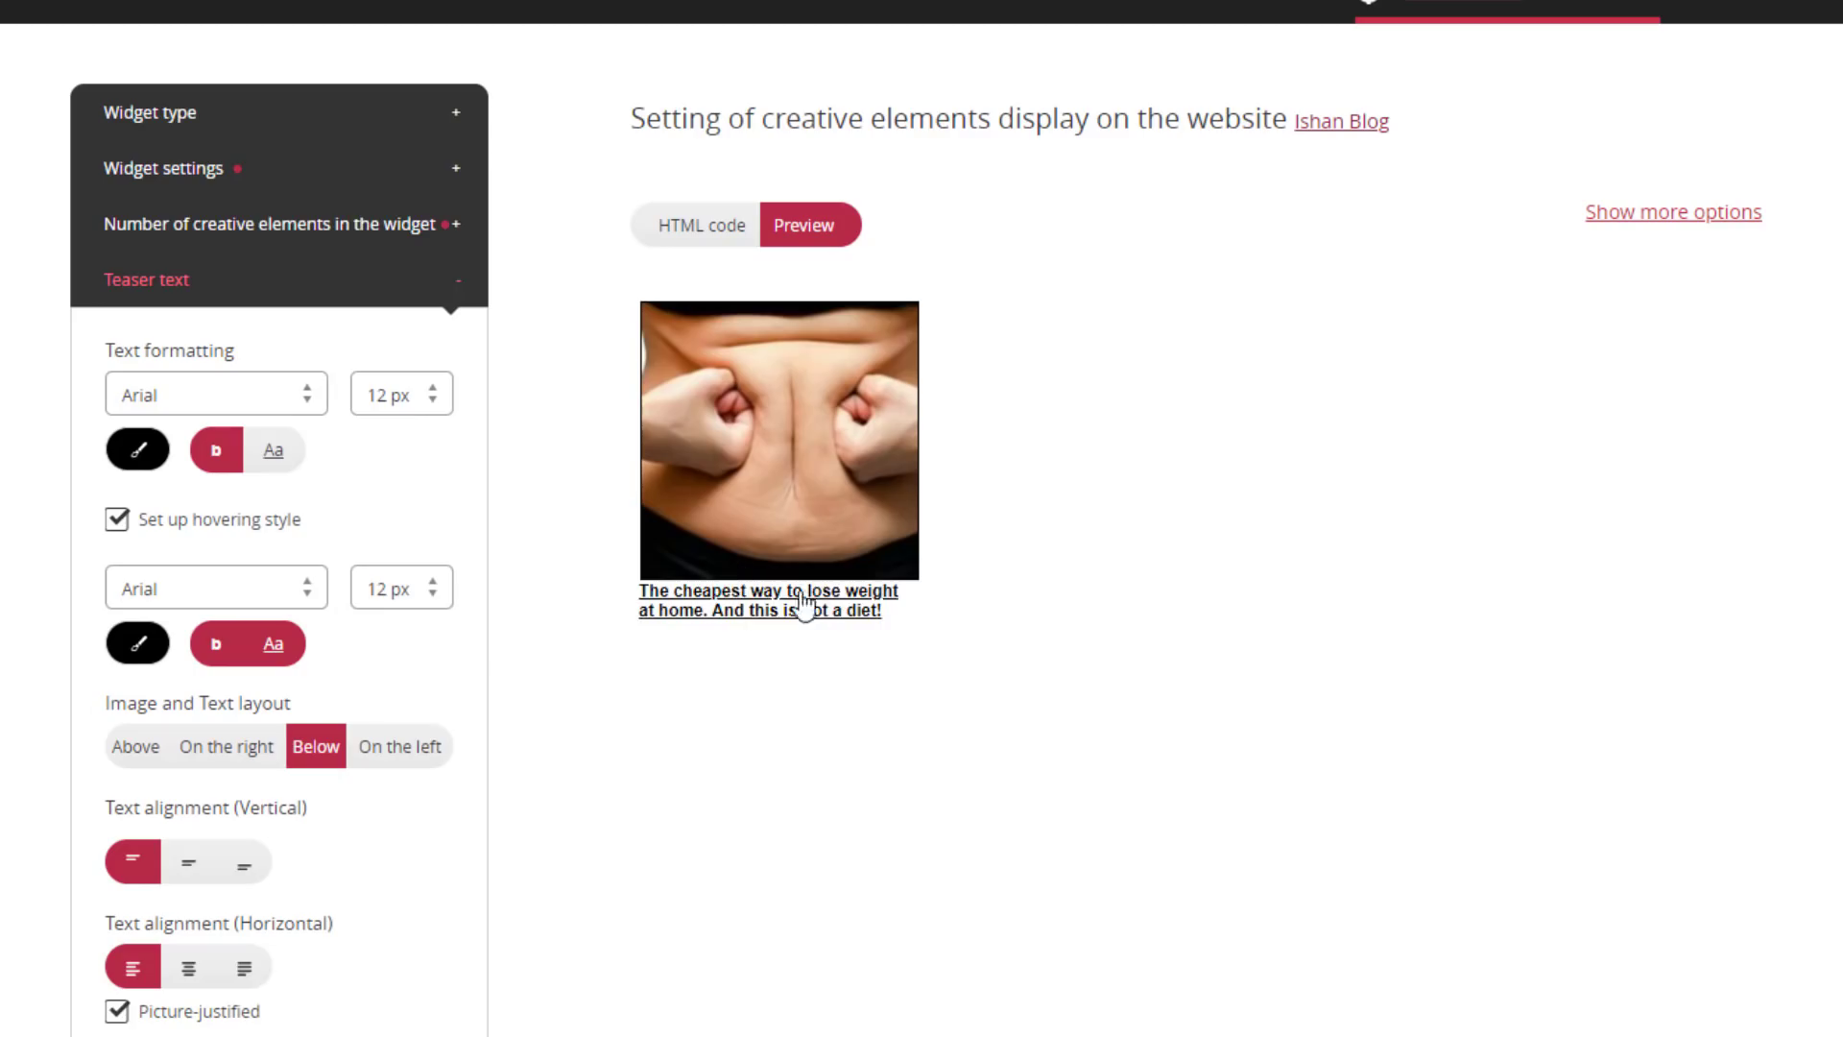
scroll(240, 660, "down", 1)
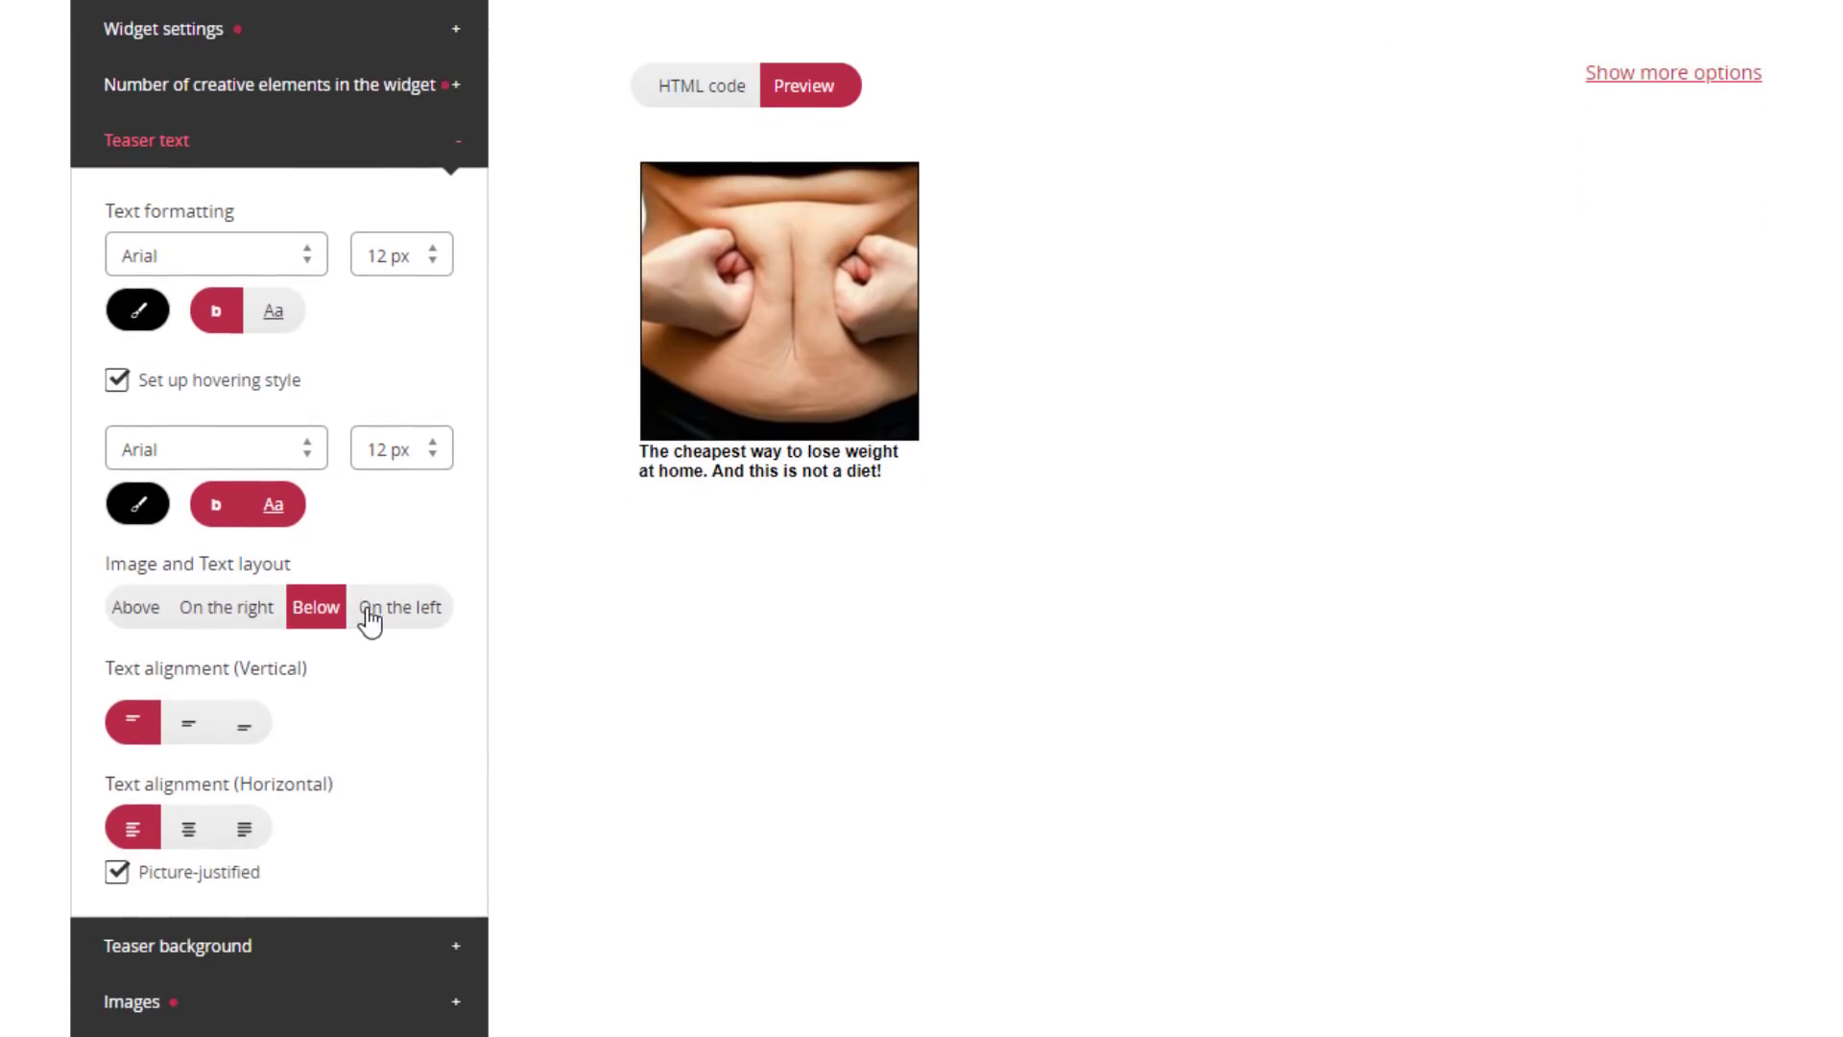
left_click(441, 149)
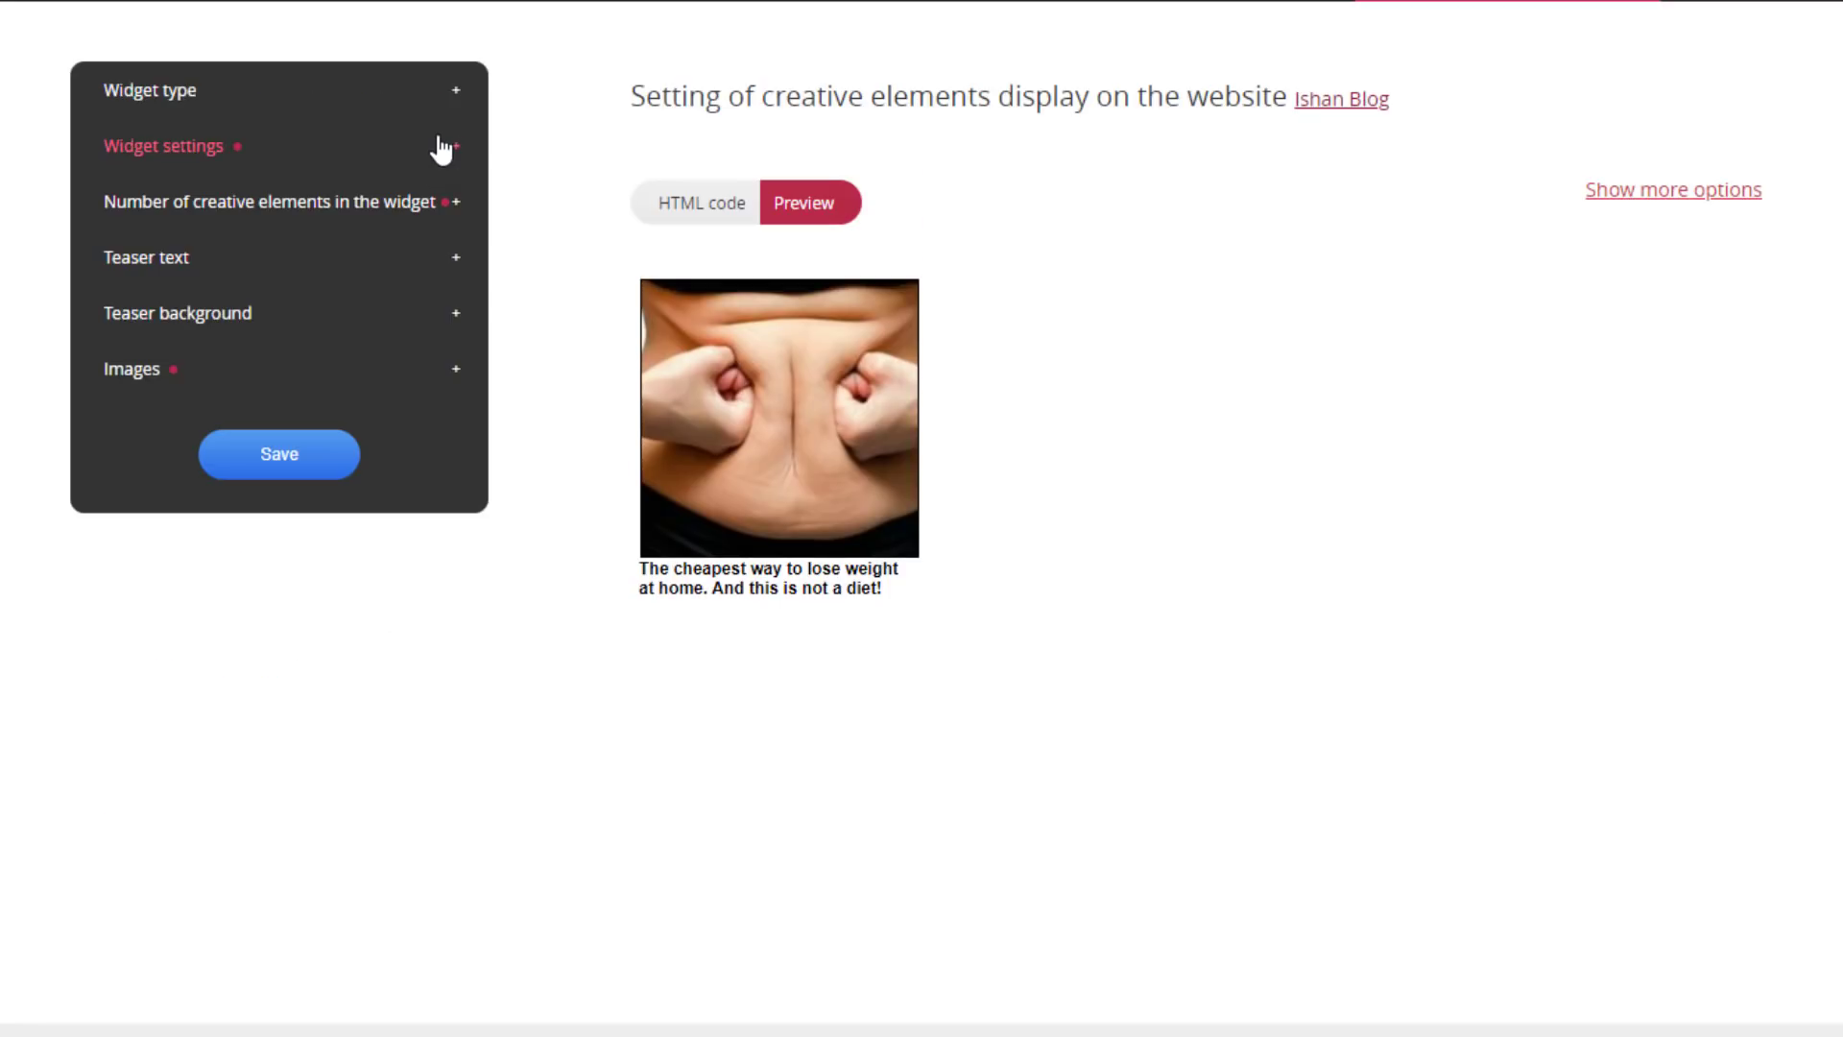
Review the teaser background colour options and the image size, frame and indentation options.
left_click(278, 327)
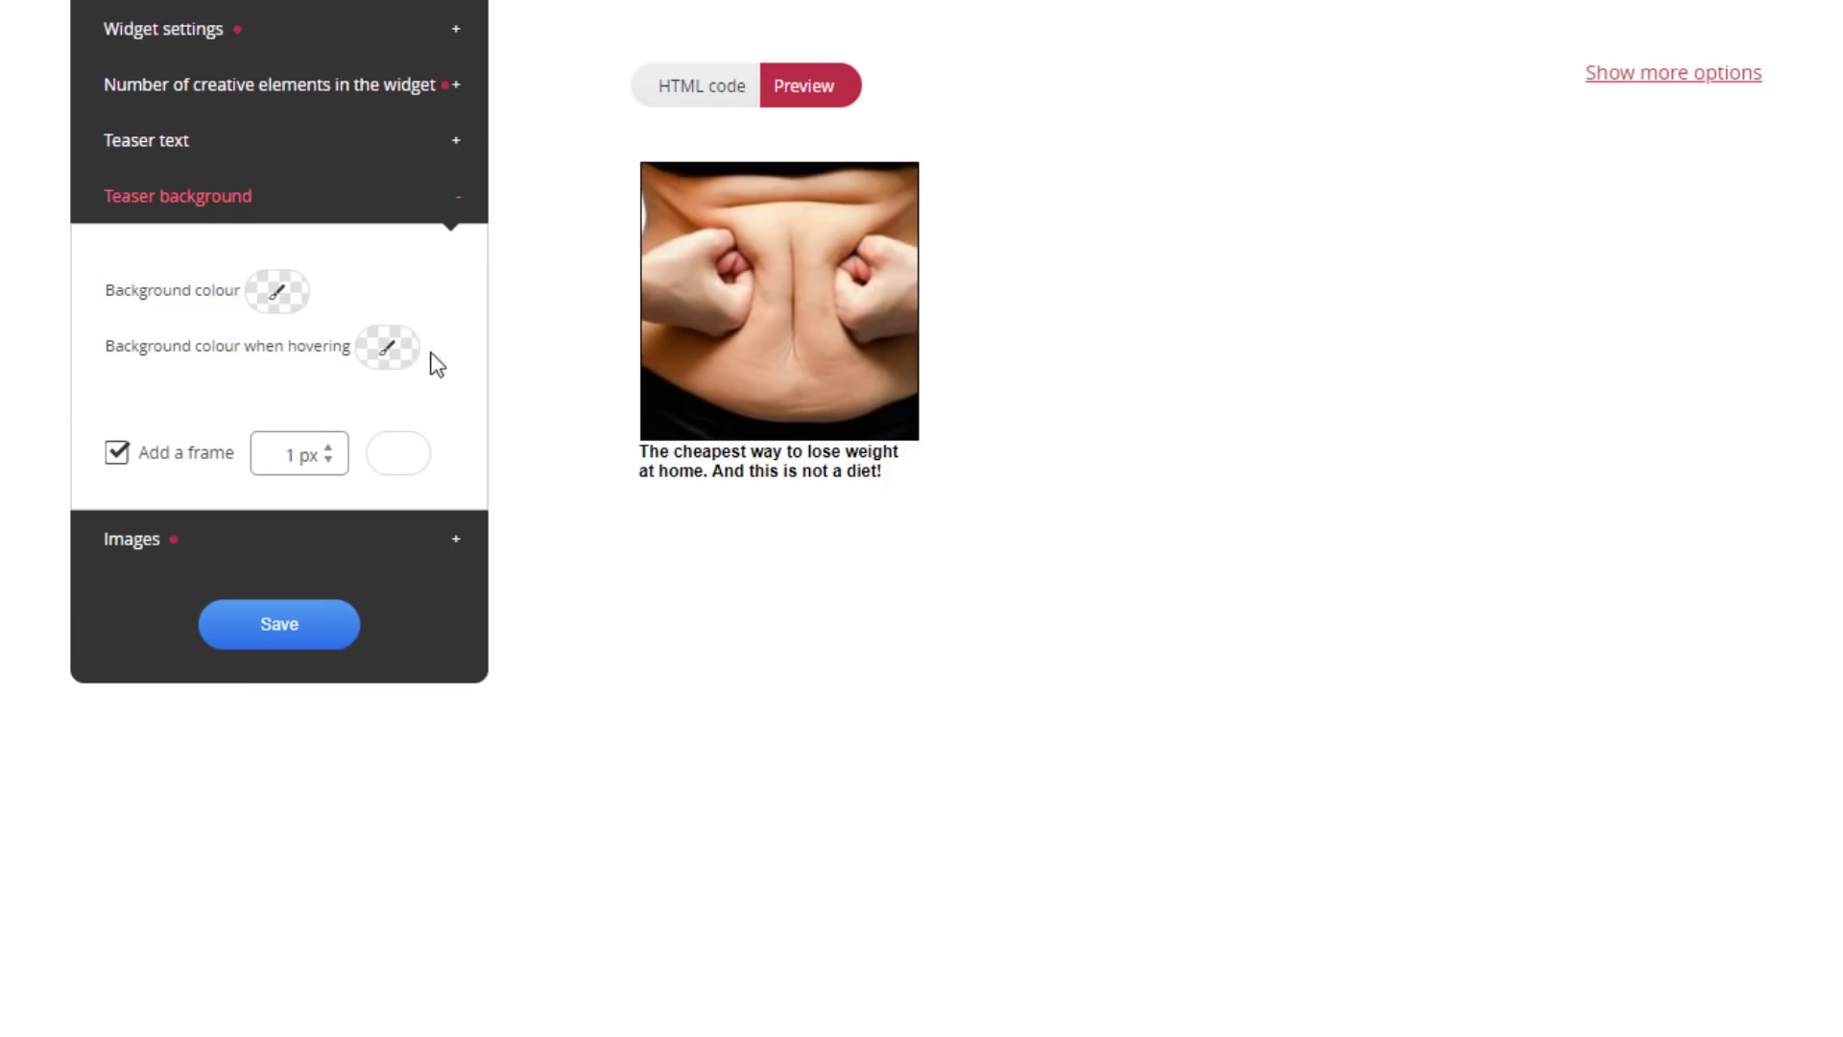
left_click(386, 346)
left_click(189, 543)
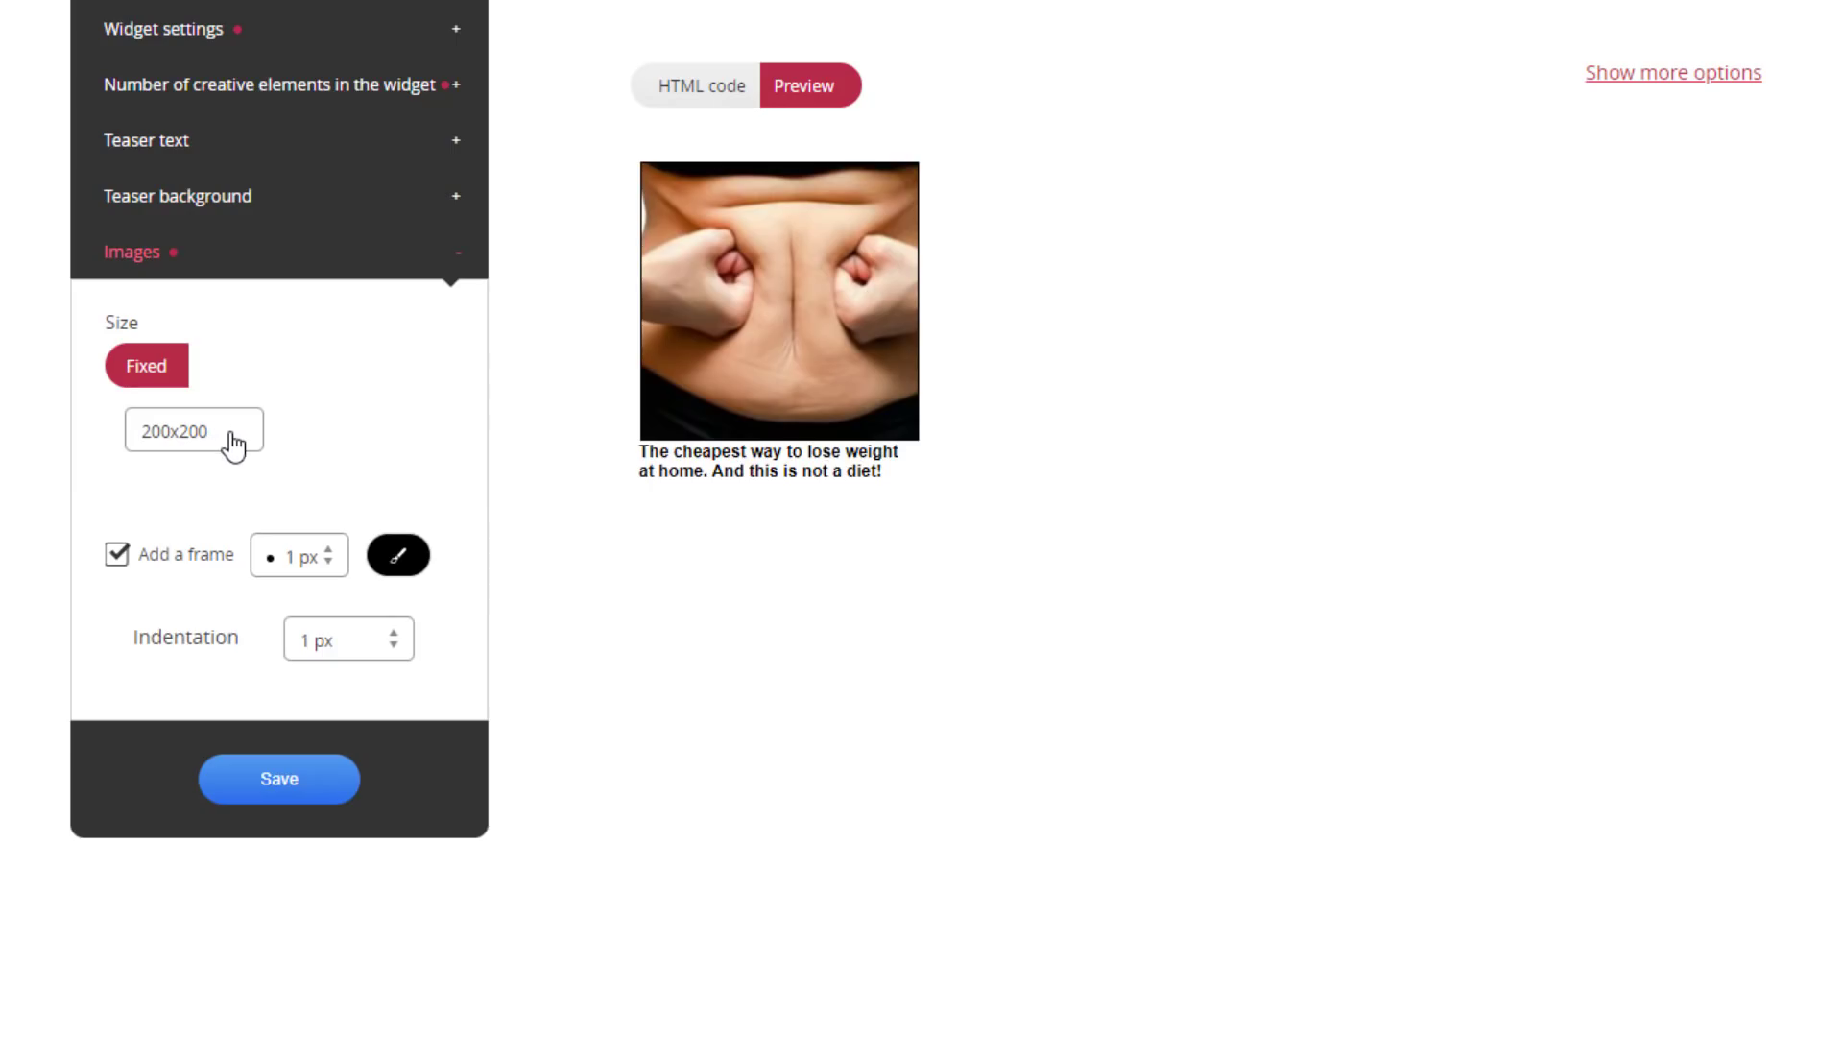
left_click(256, 564)
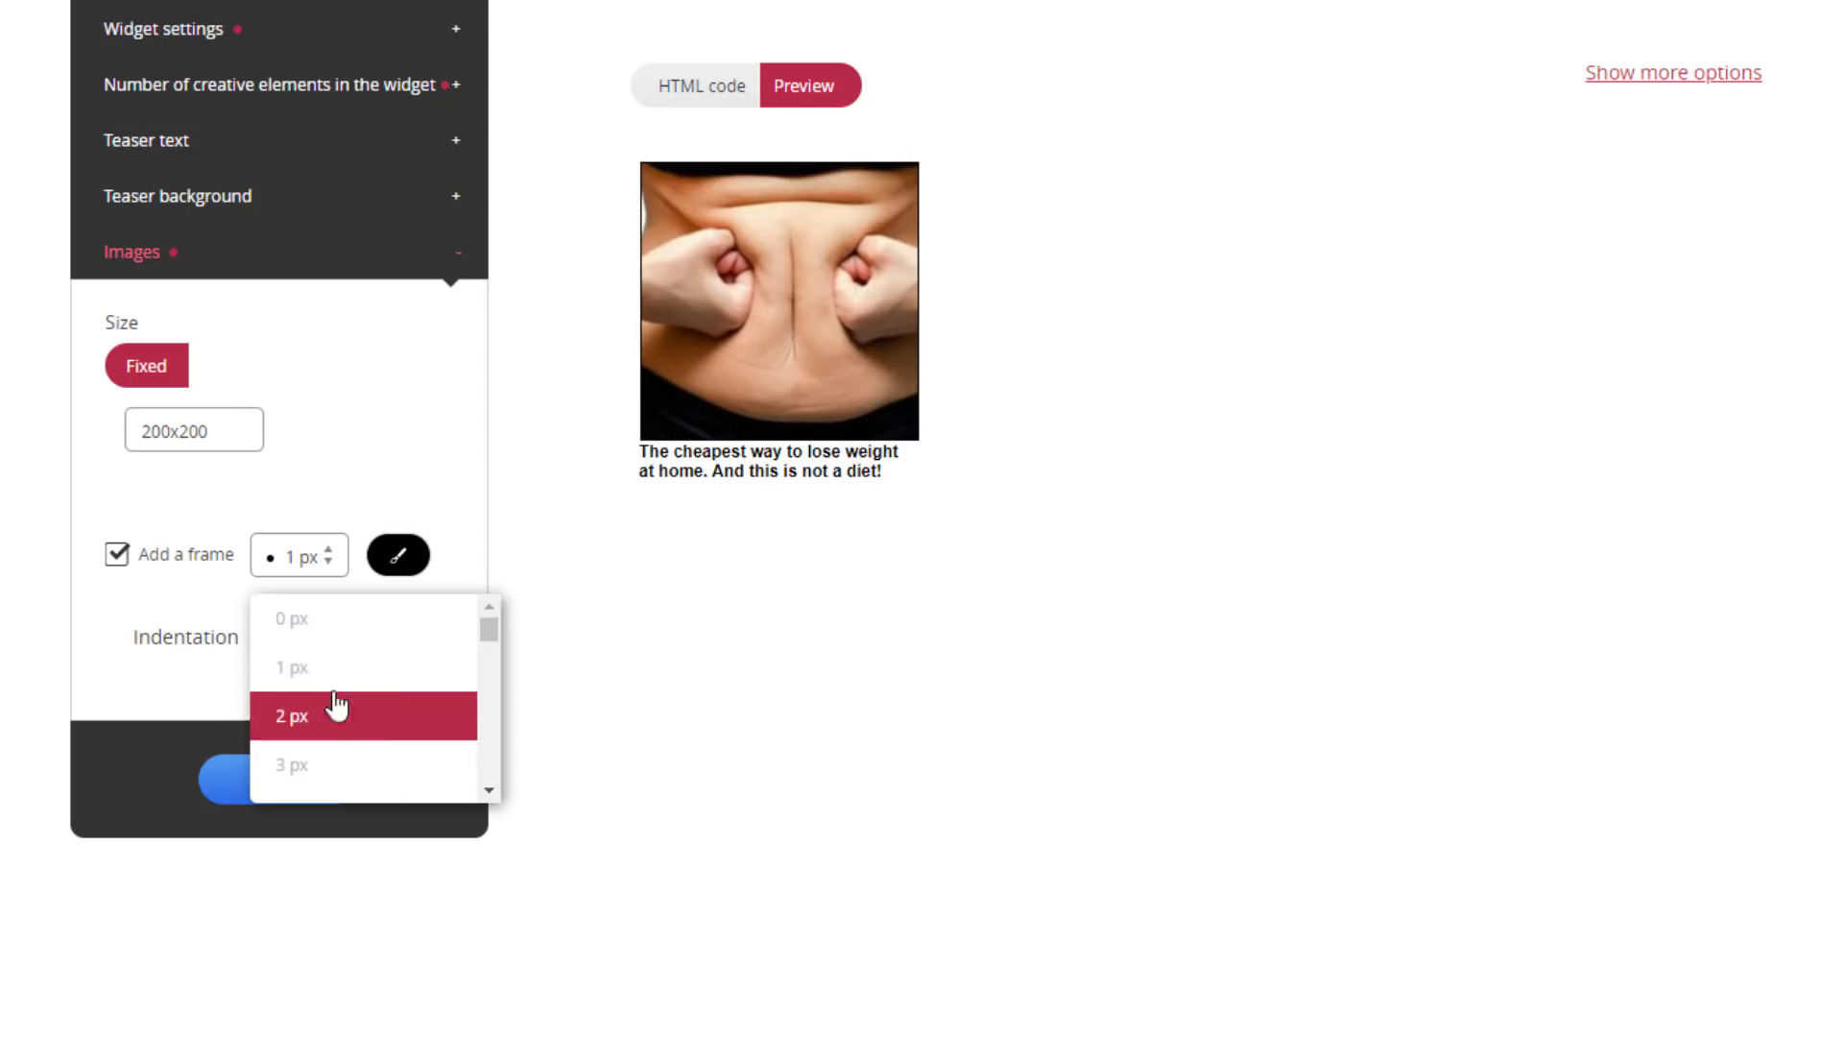
left_click(425, 684)
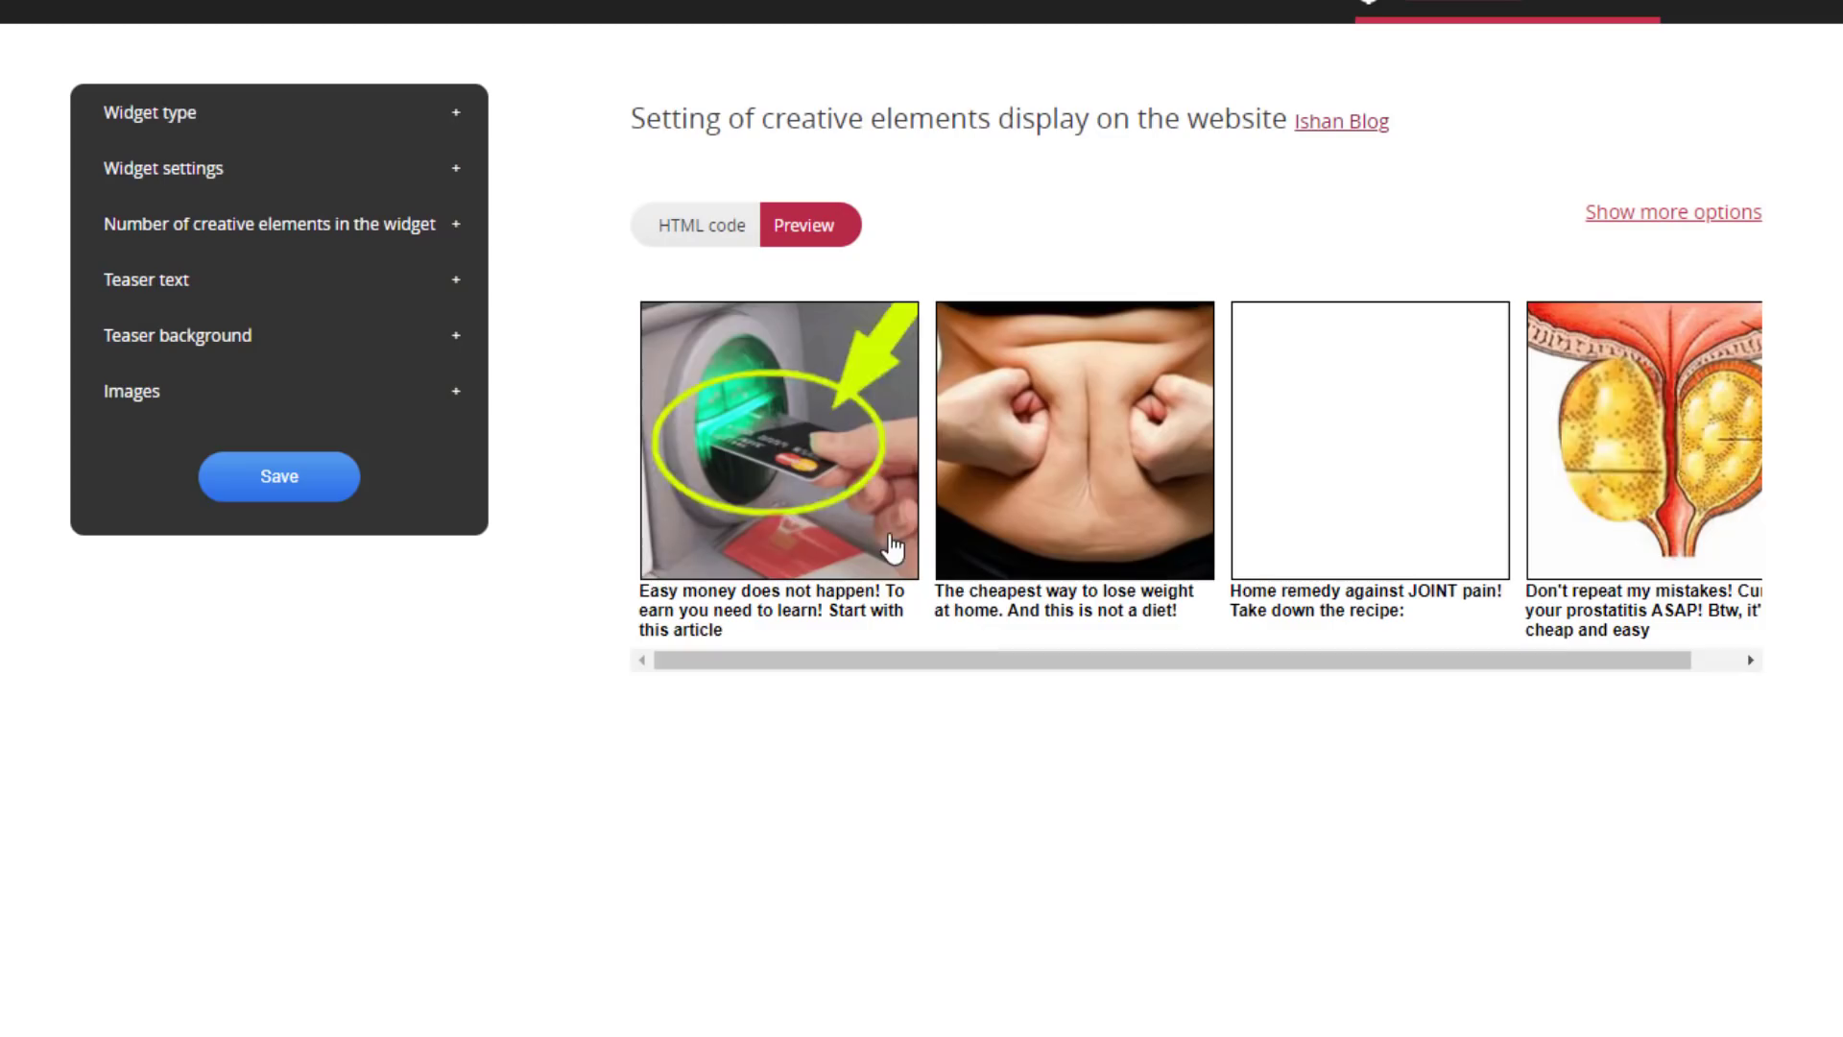
Check the full width of the widget's preview and show its HTML code.
left_click_drag(963, 662, 1253, 657)
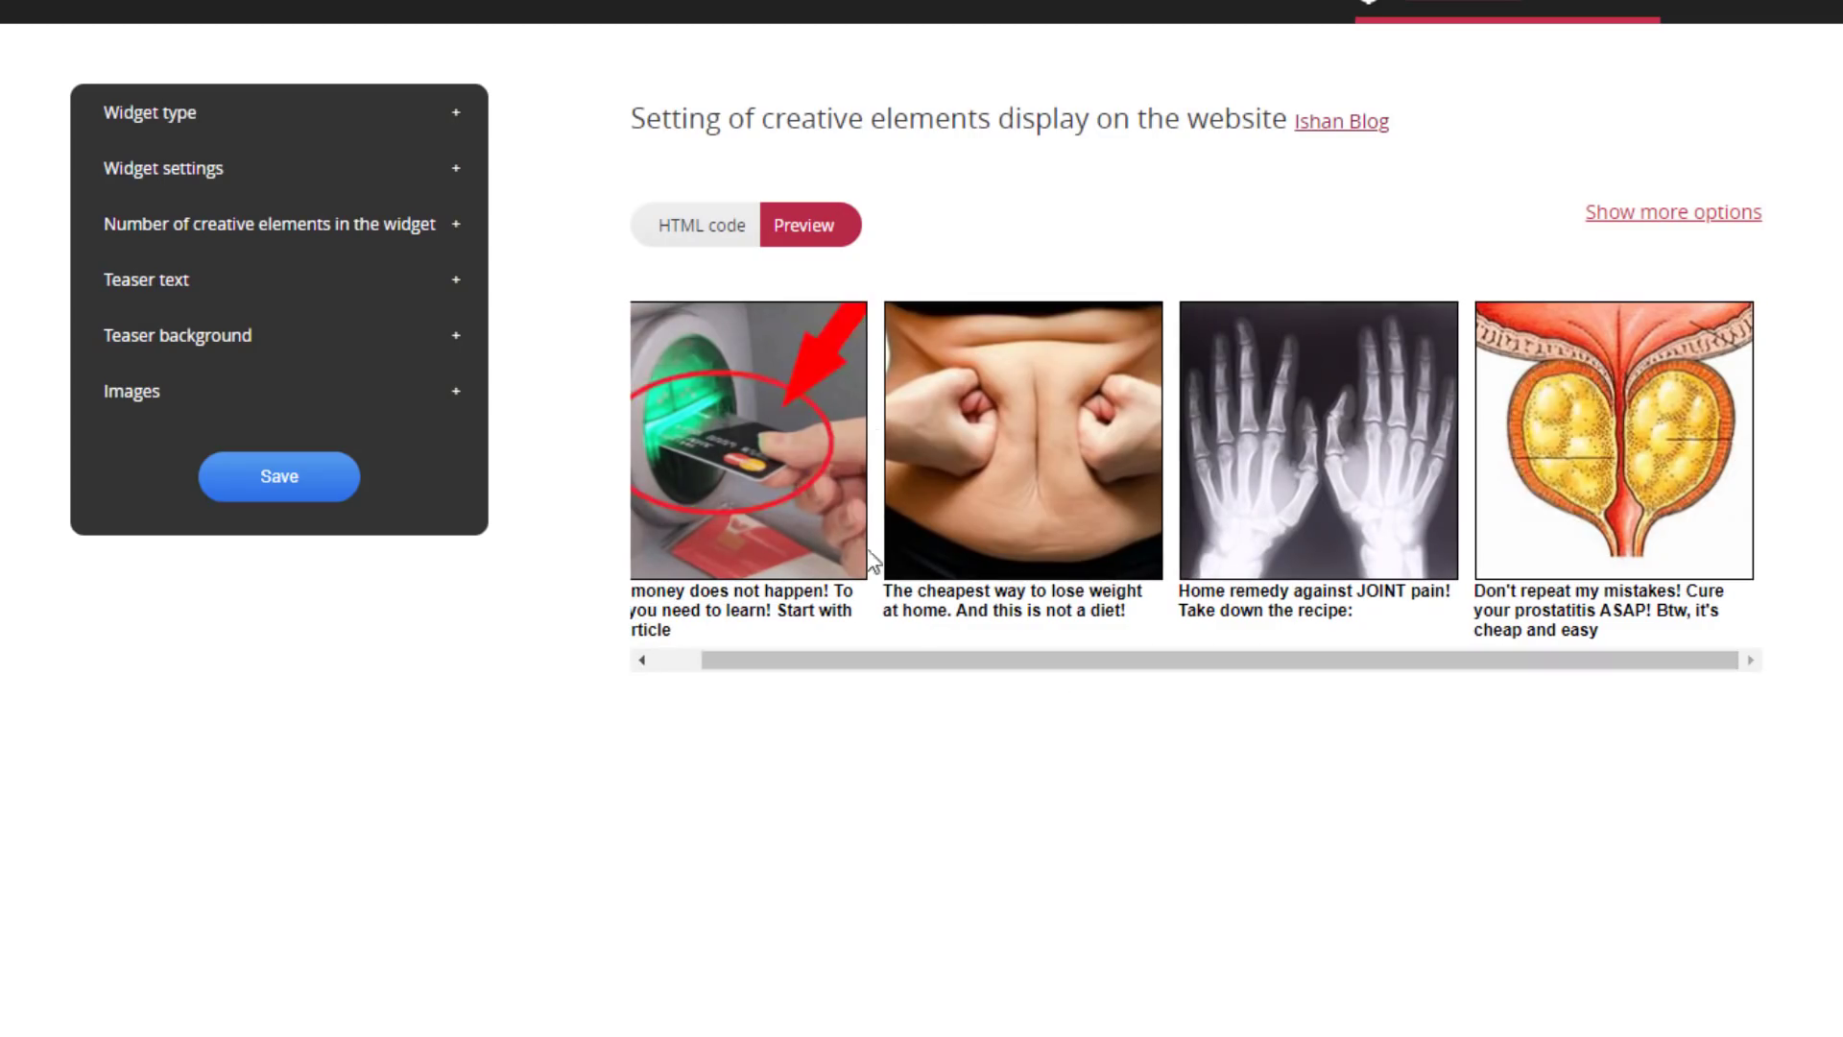
left_click(710, 230)
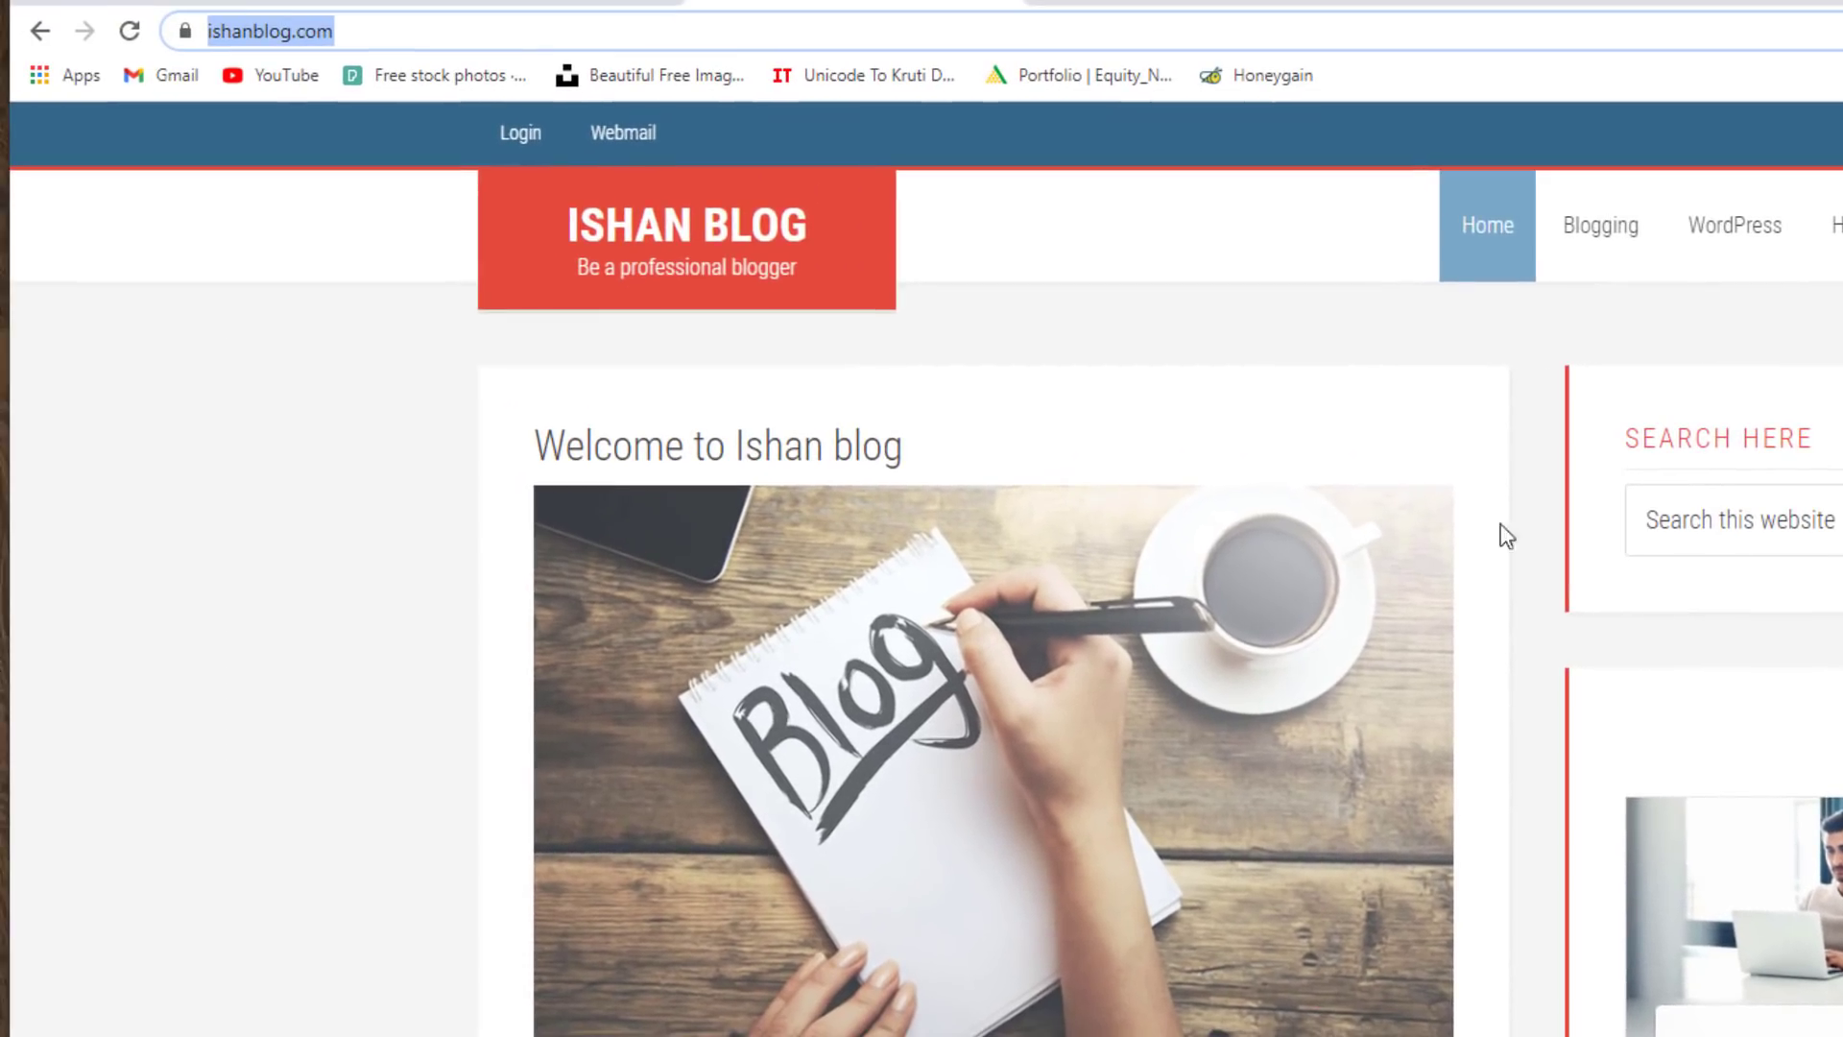
Switch to the blog, open the recent Google AdSense Auto Ads post and examine the end of the article for ad placement.
scroll(1442, 832, "down", 9)
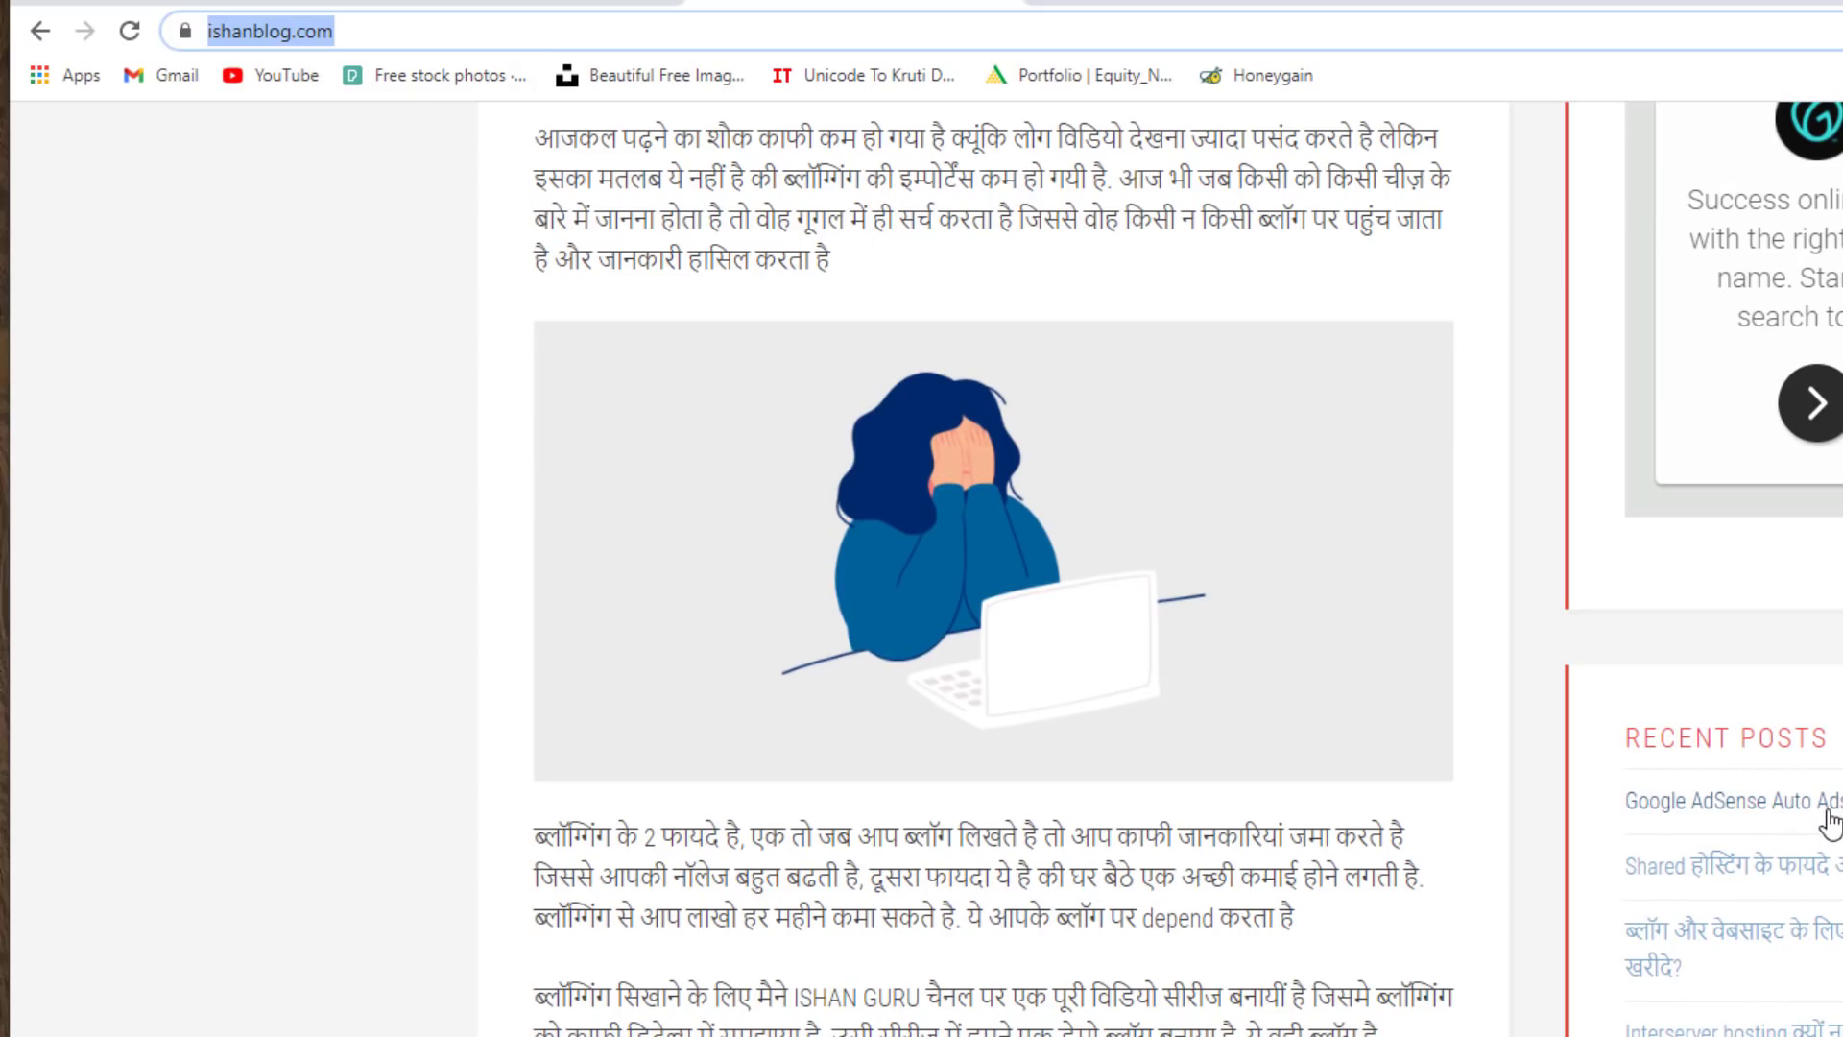
left_click(1829, 816)
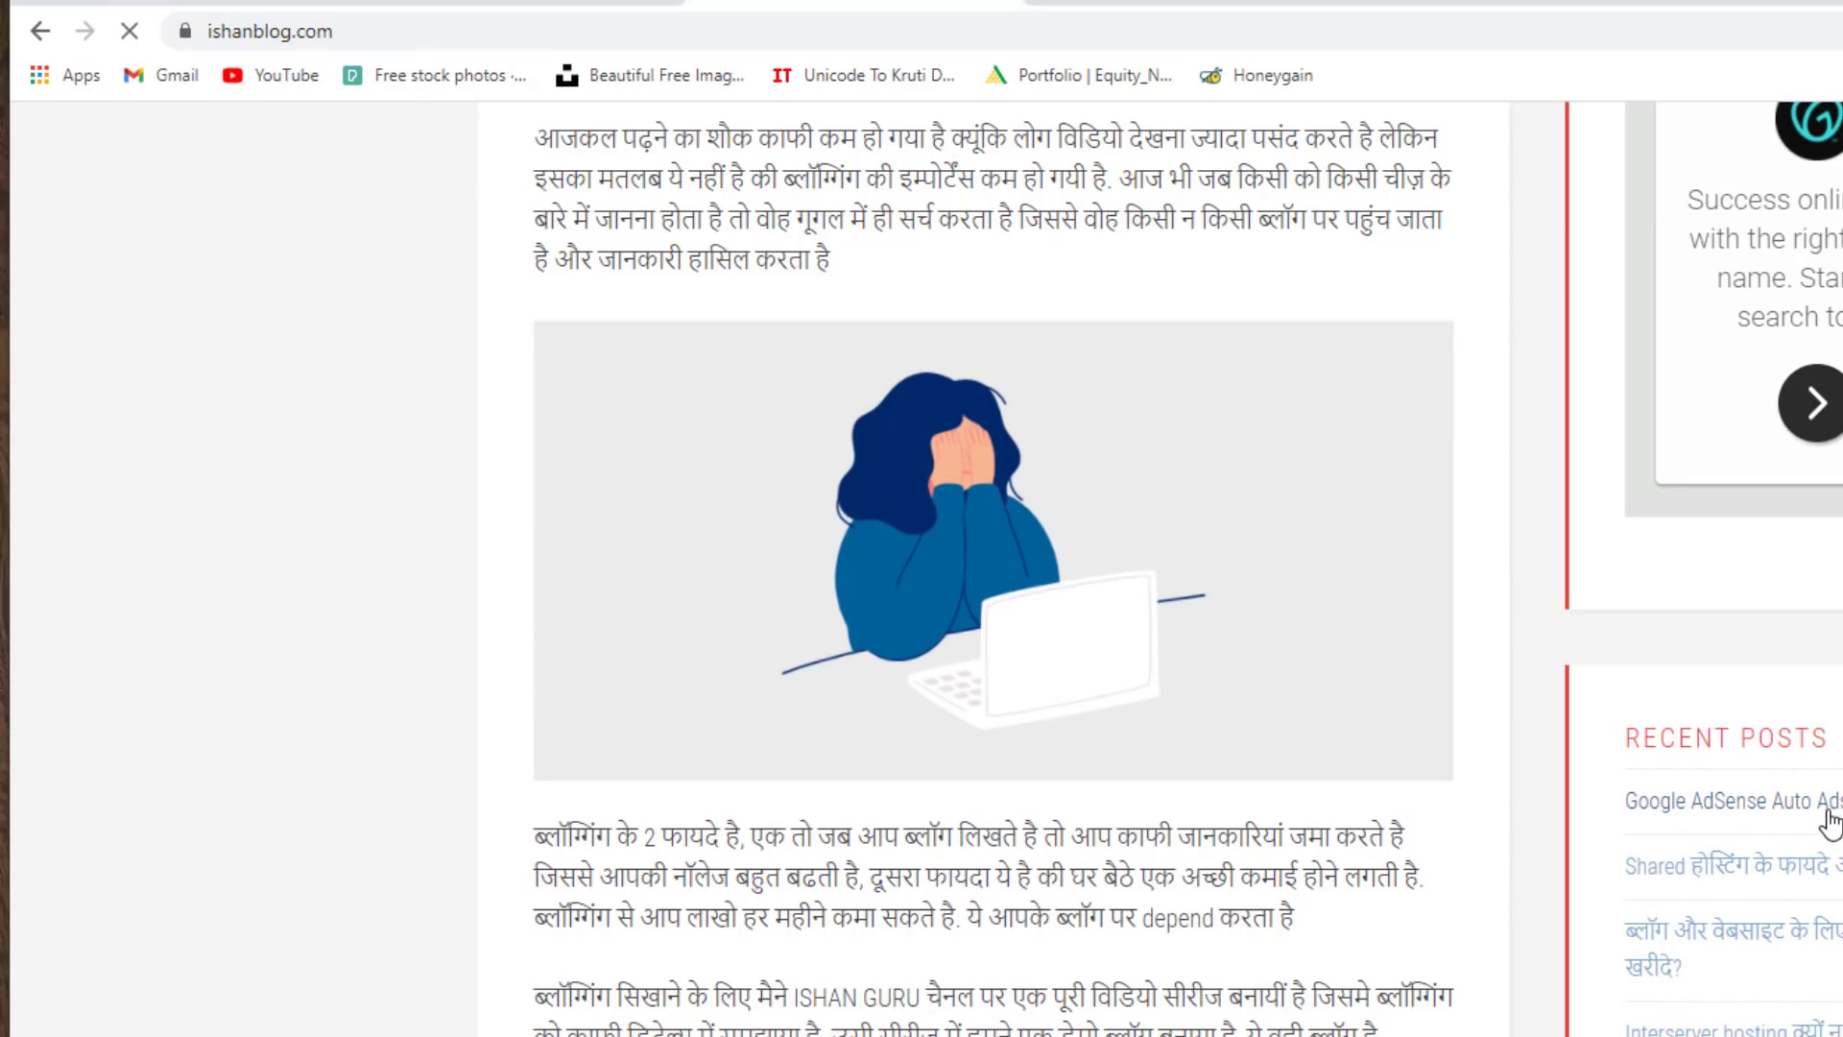
scroll(982, 694, "down", 12)
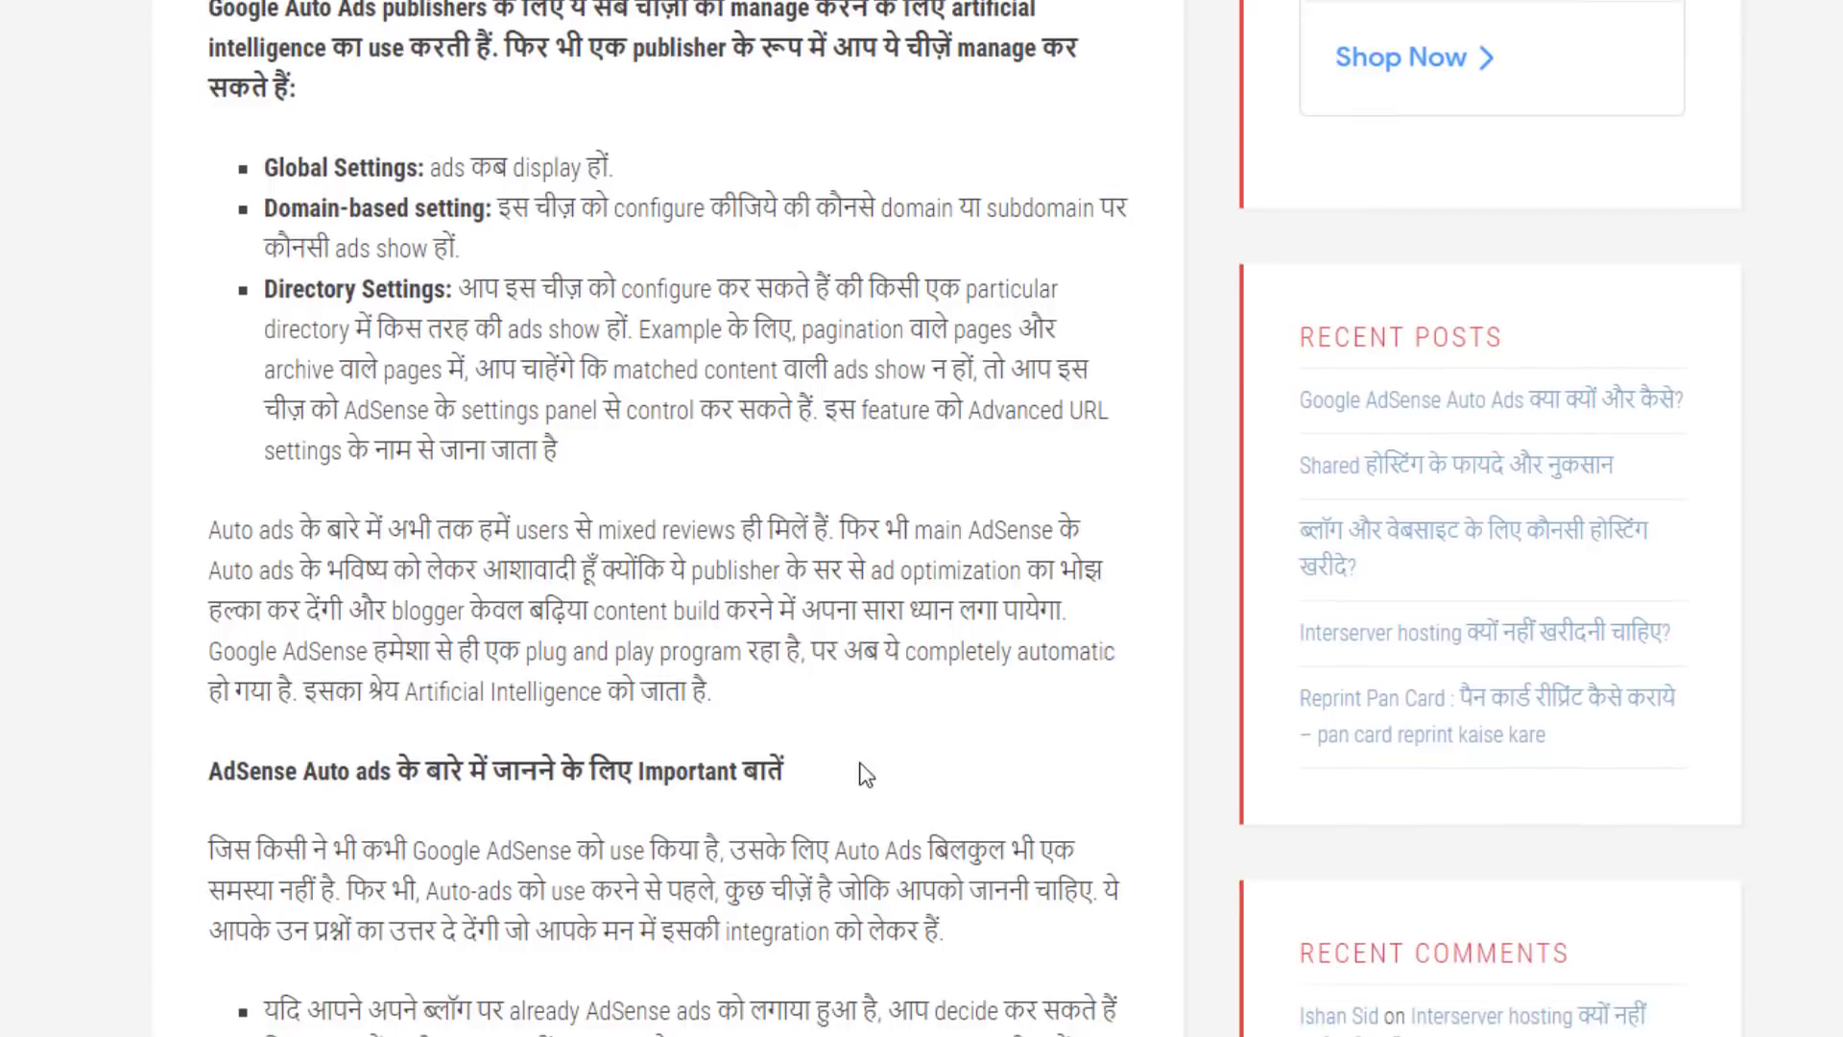
scroll(866, 776, "down", 18)
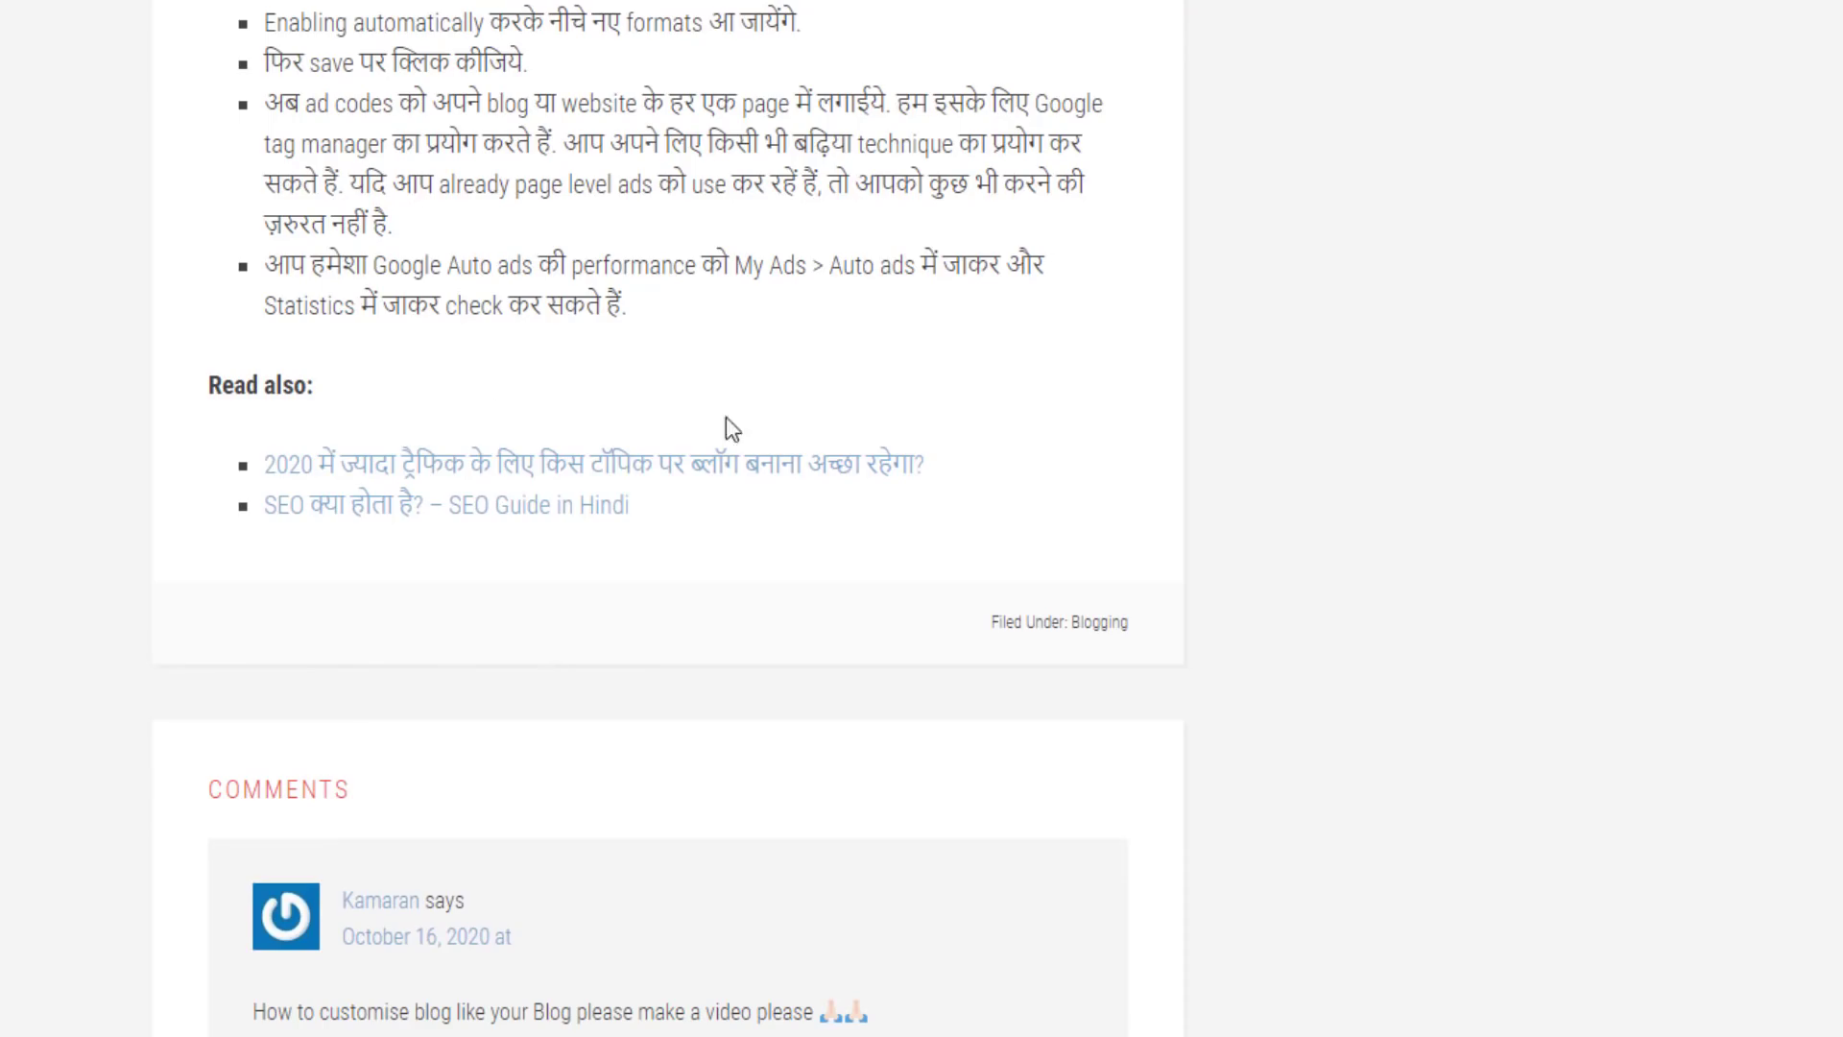
scroll(725, 417, "up", 7)
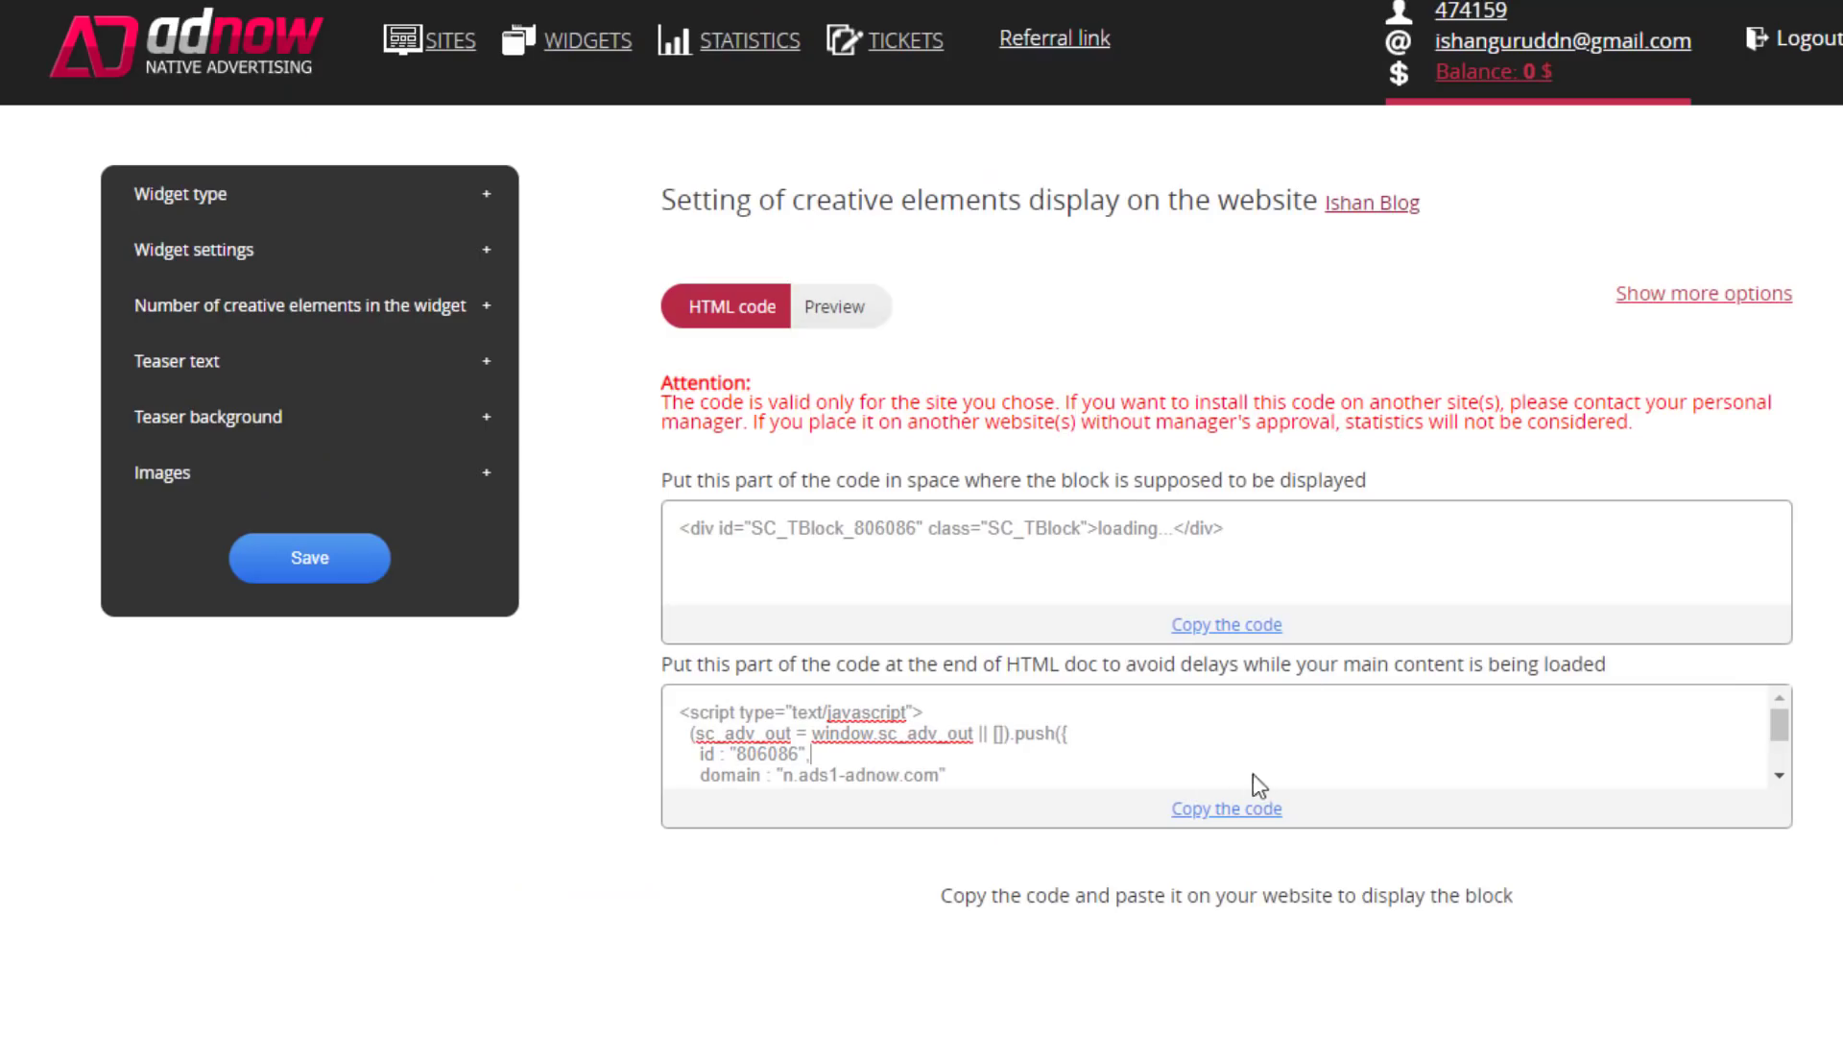
Copy the widget's end-of-document script code, then switch to WordPress and open the Header/Footer Scripts in the Genesis theme settings.
left_click(1229, 809)
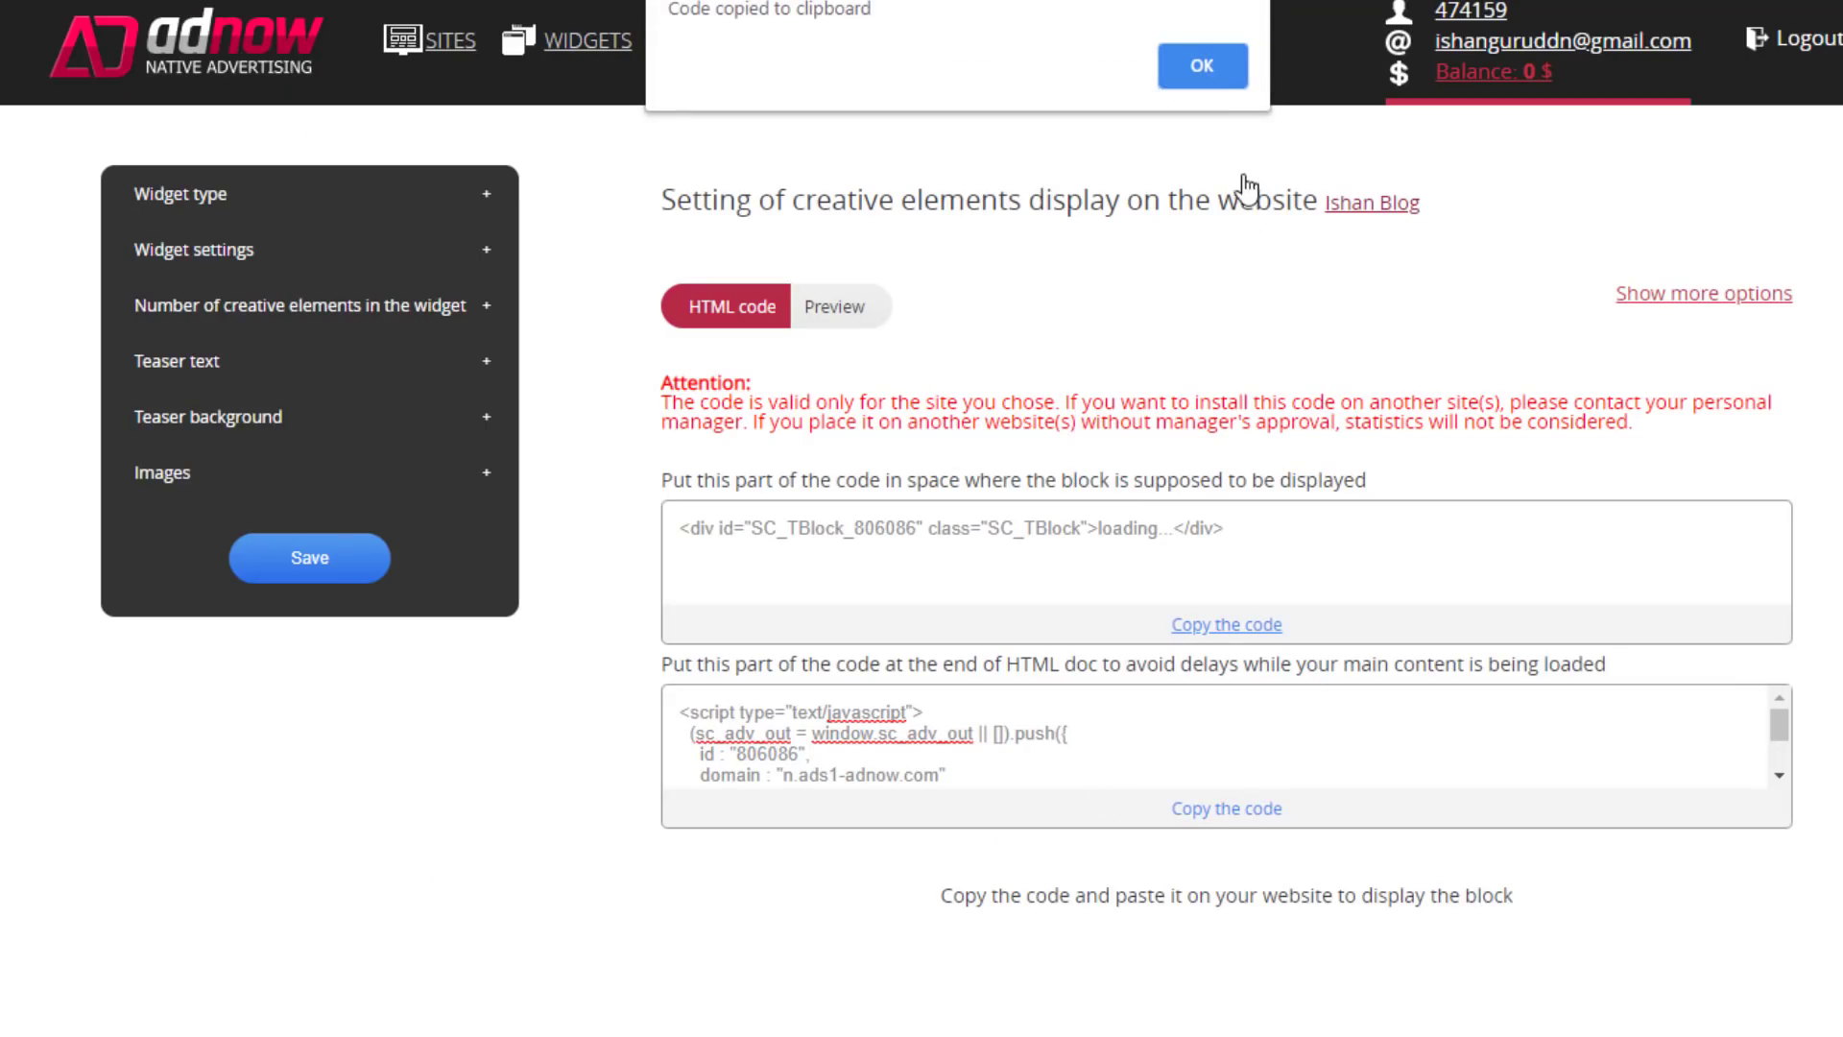
left_click(1202, 65)
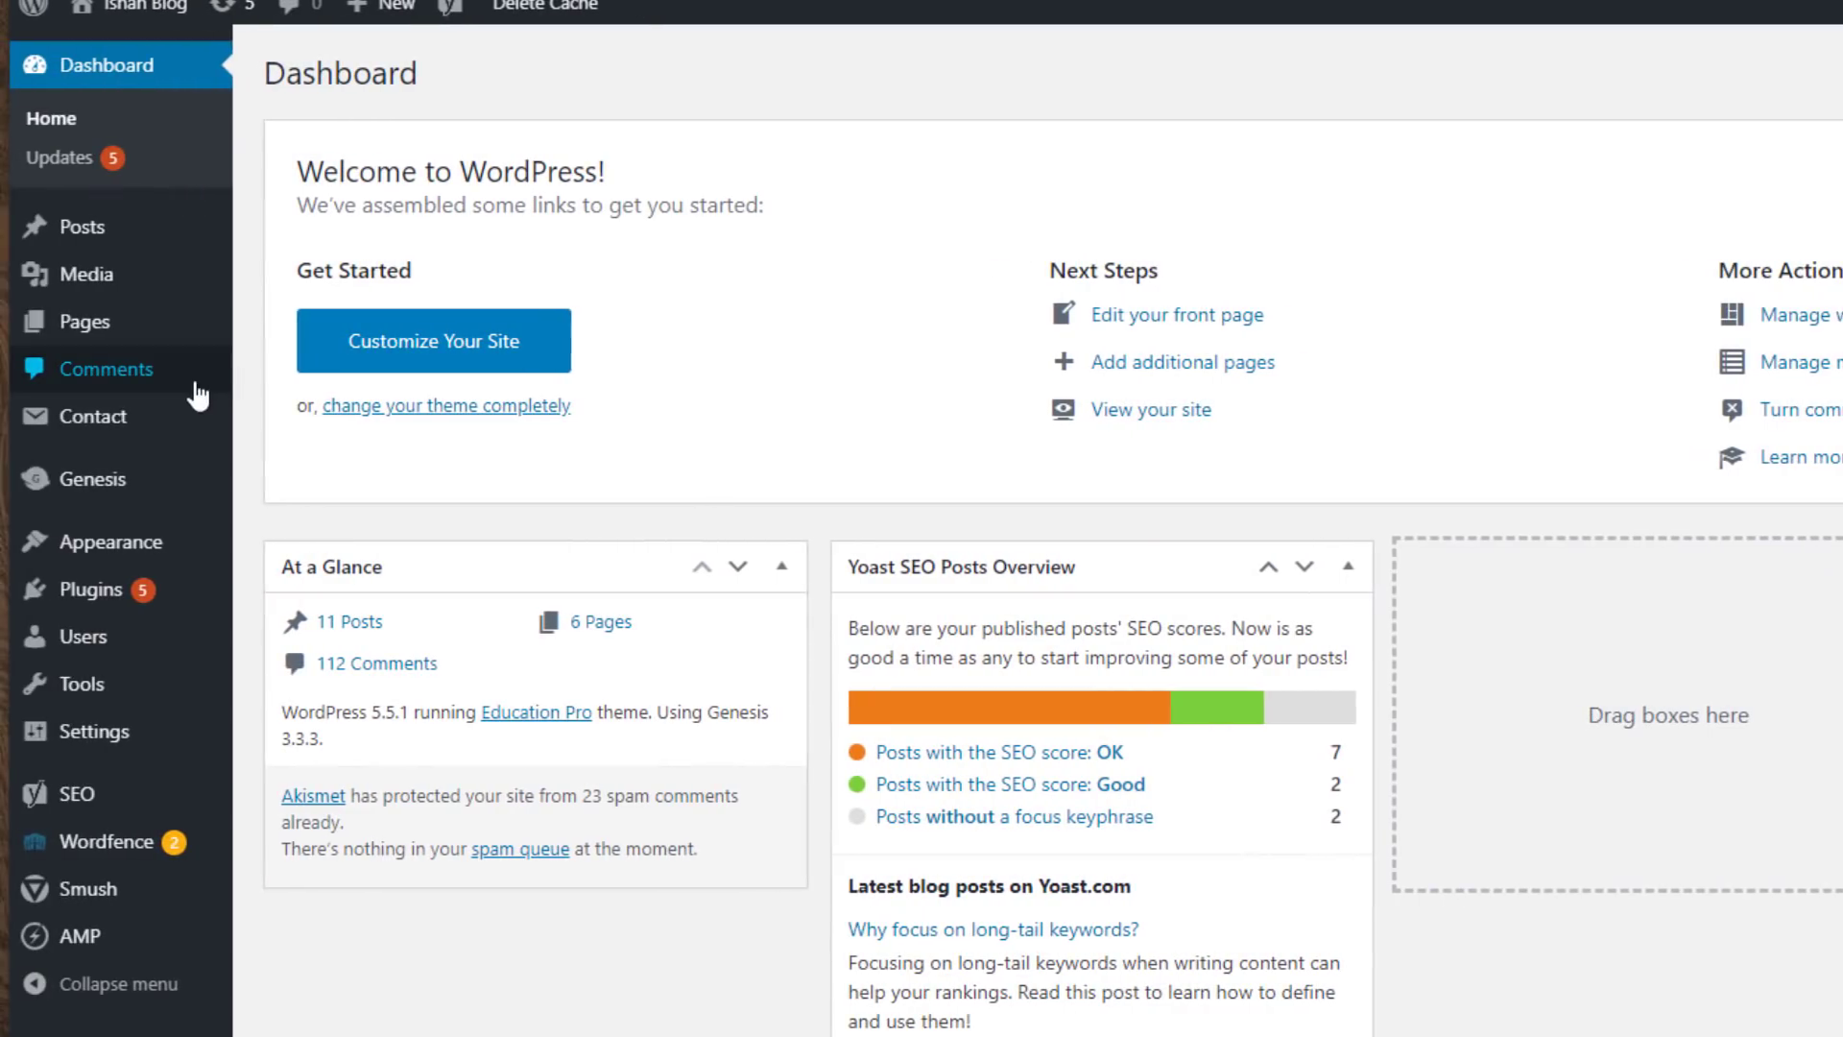
mouse_move(144, 492)
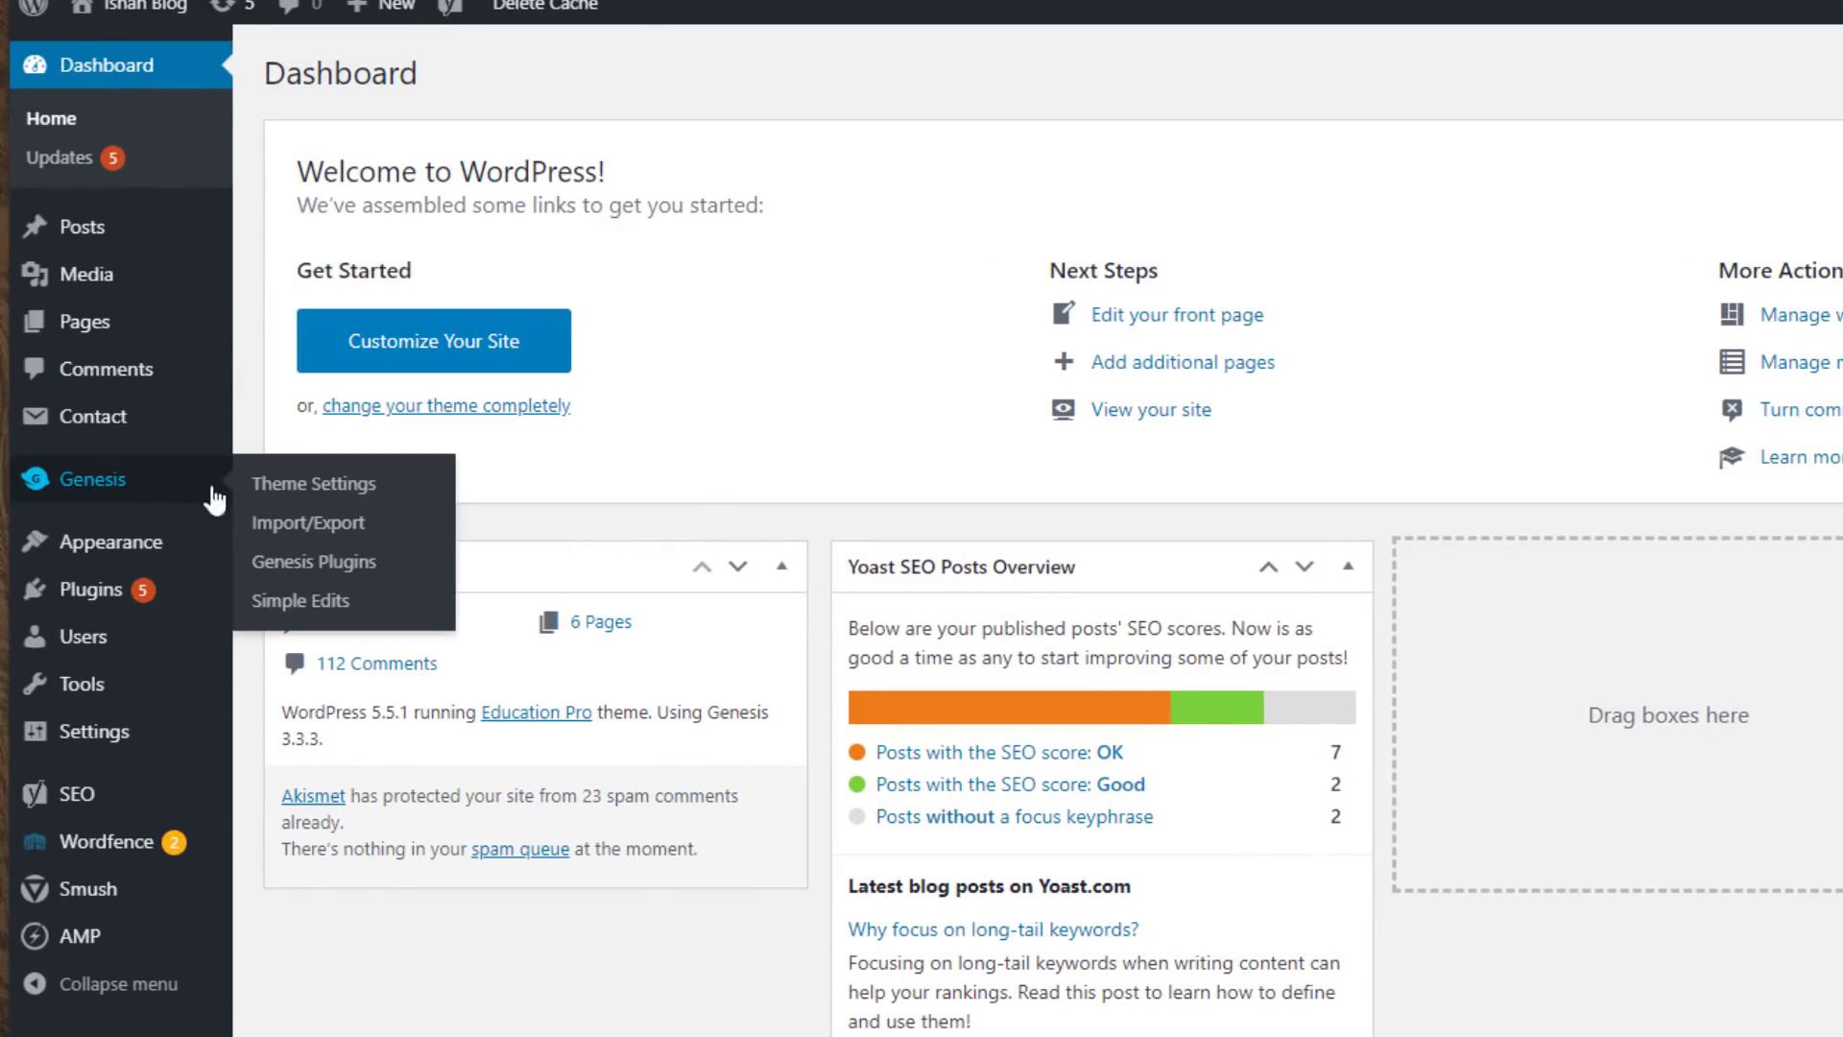
left_click(276, 492)
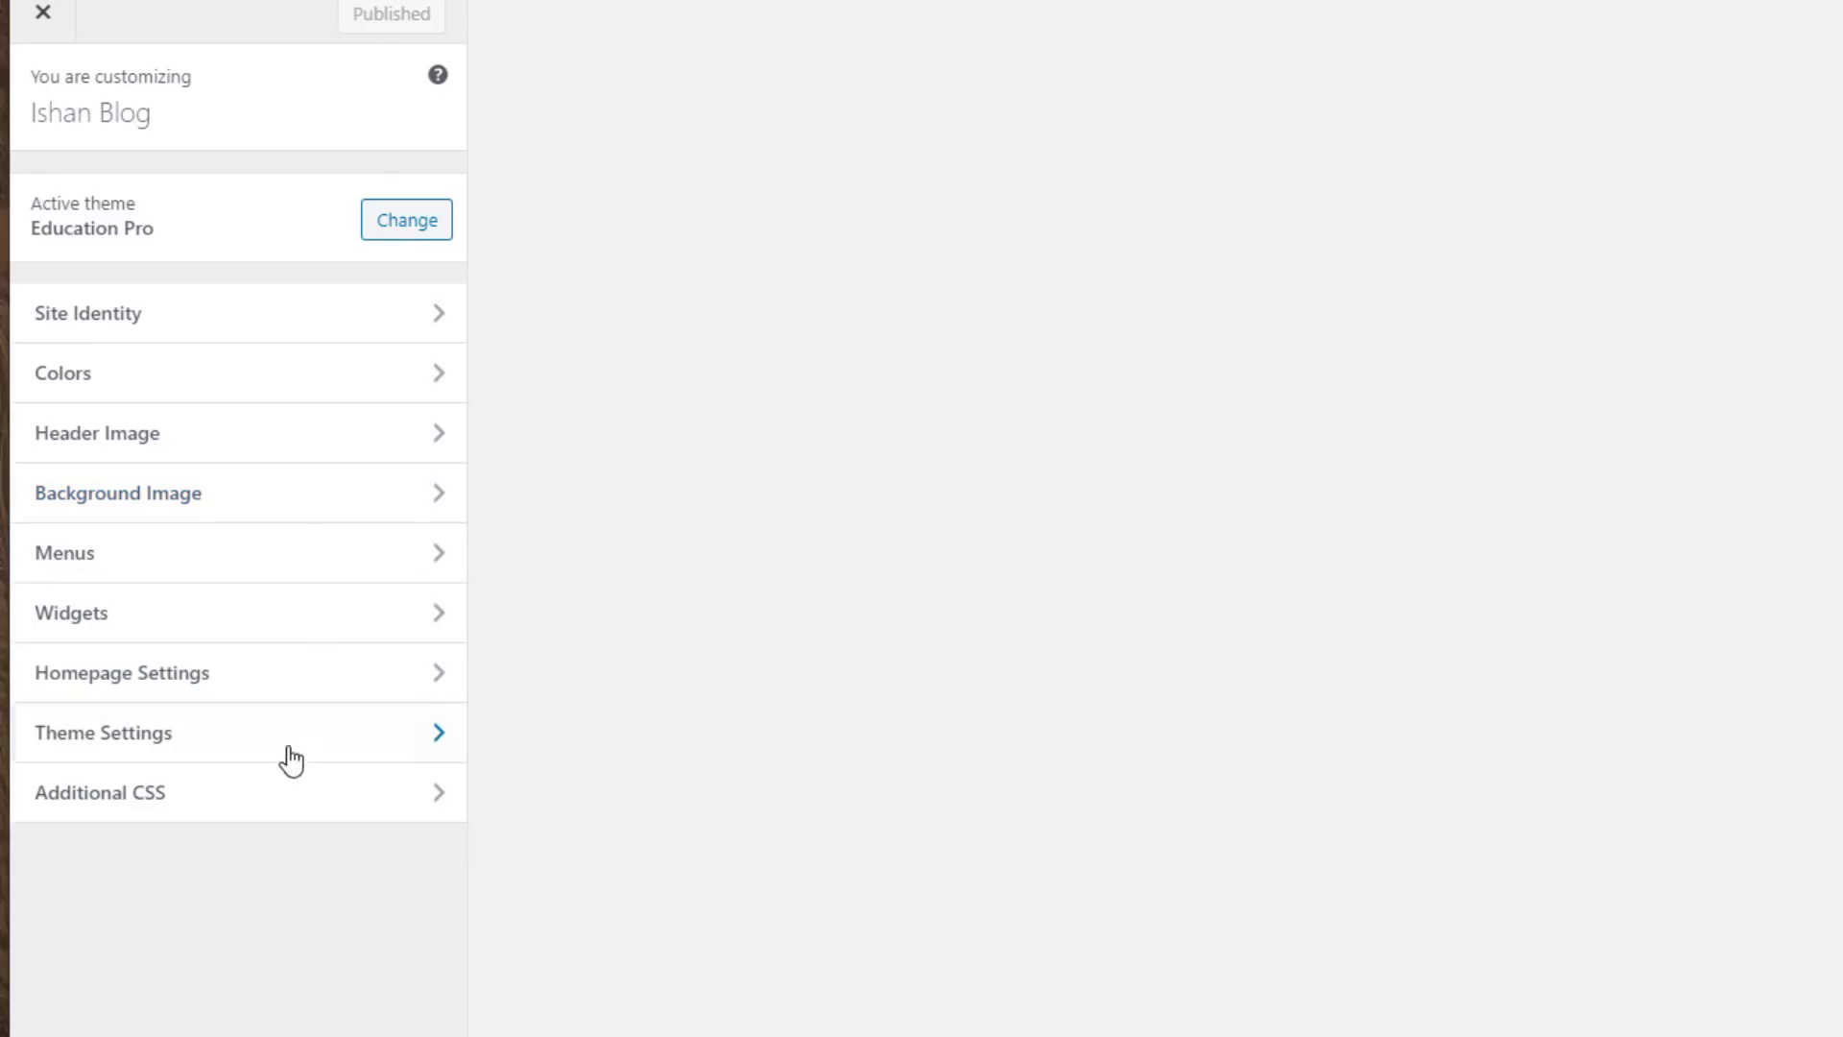
left_click(113, 740)
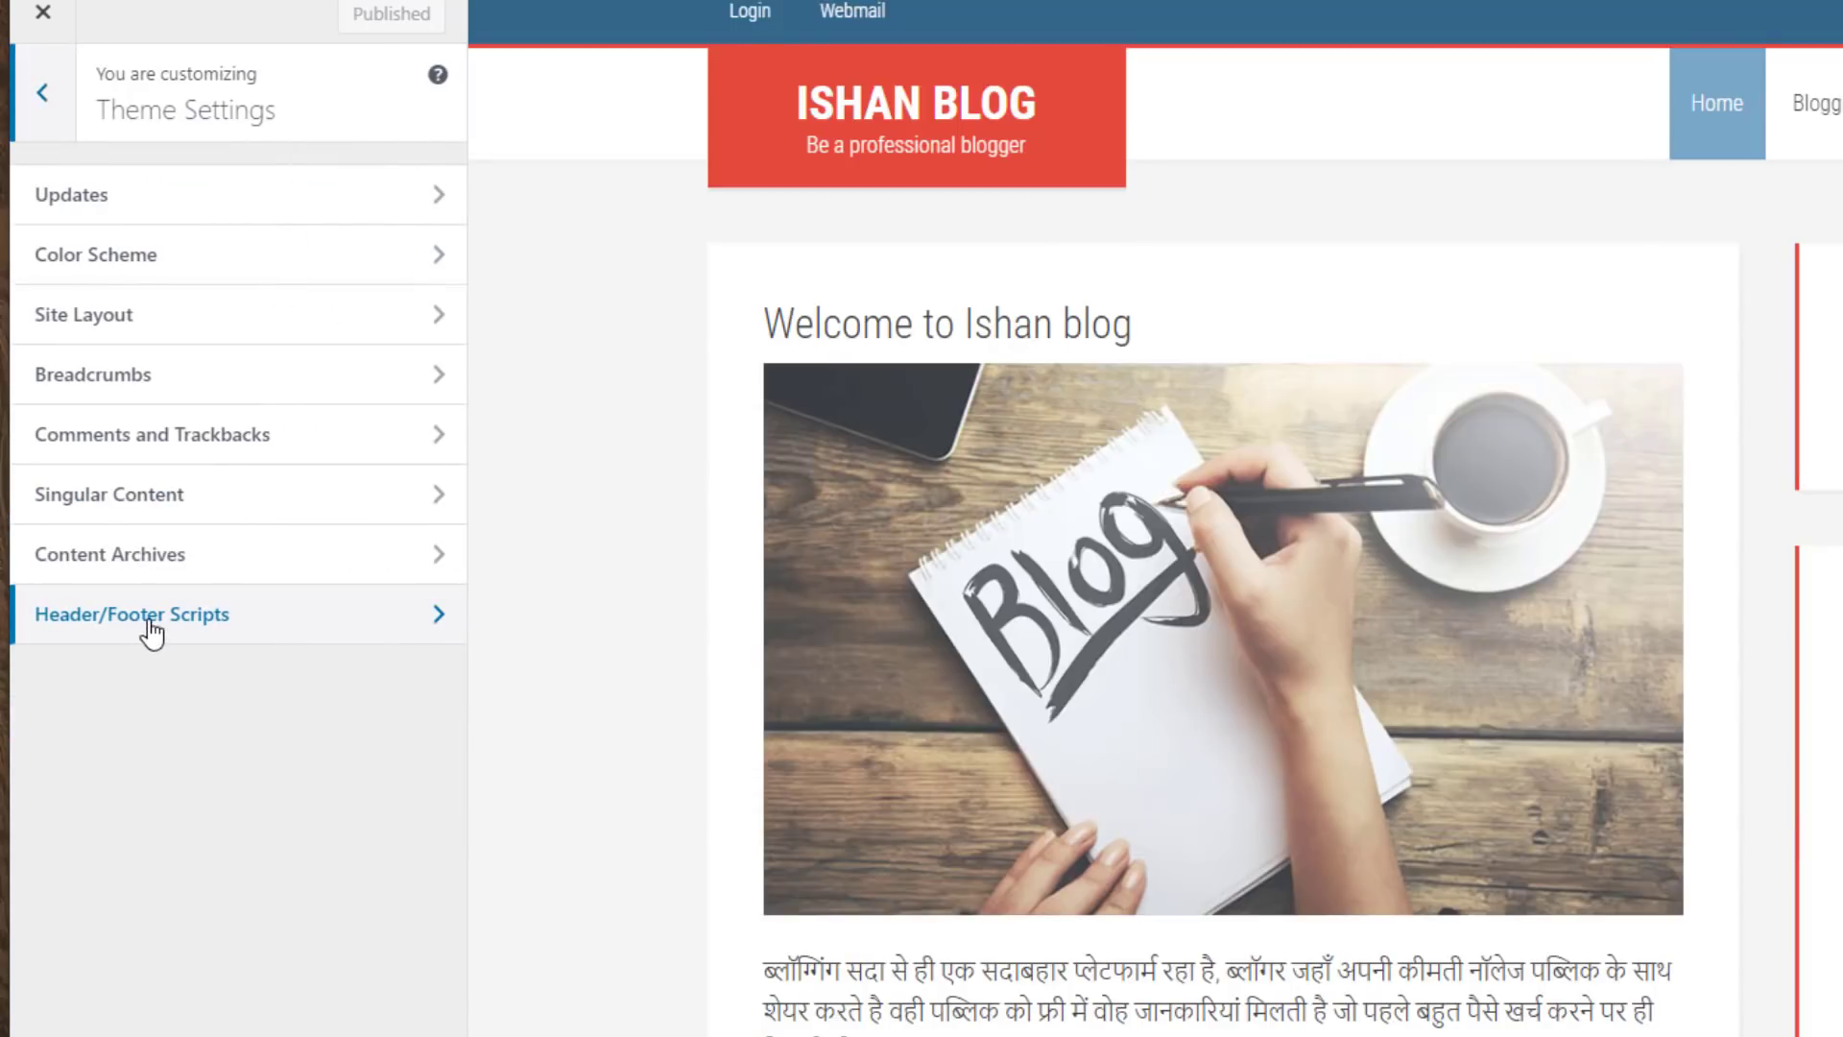
left_click(150, 629)
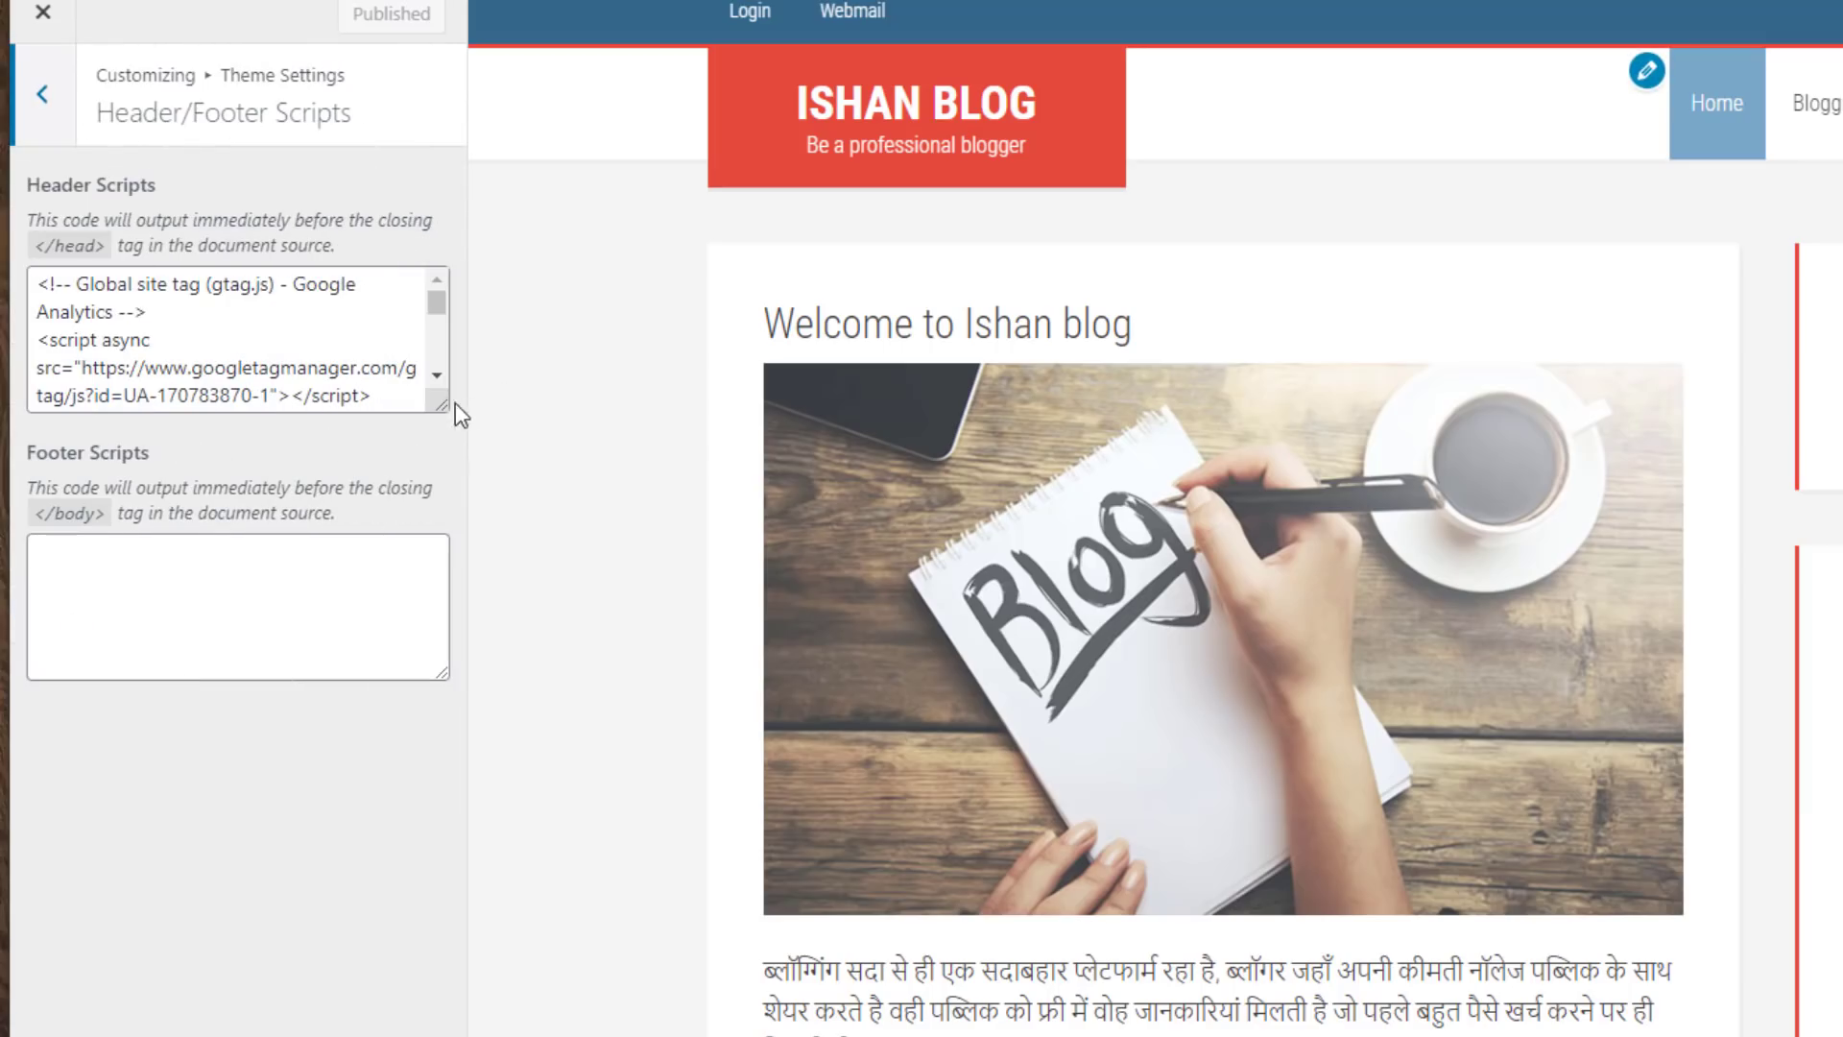
Enlarge the Header Scripts box and start a new line after the AdSense script.
left_click_drag(441, 403, 442, 806)
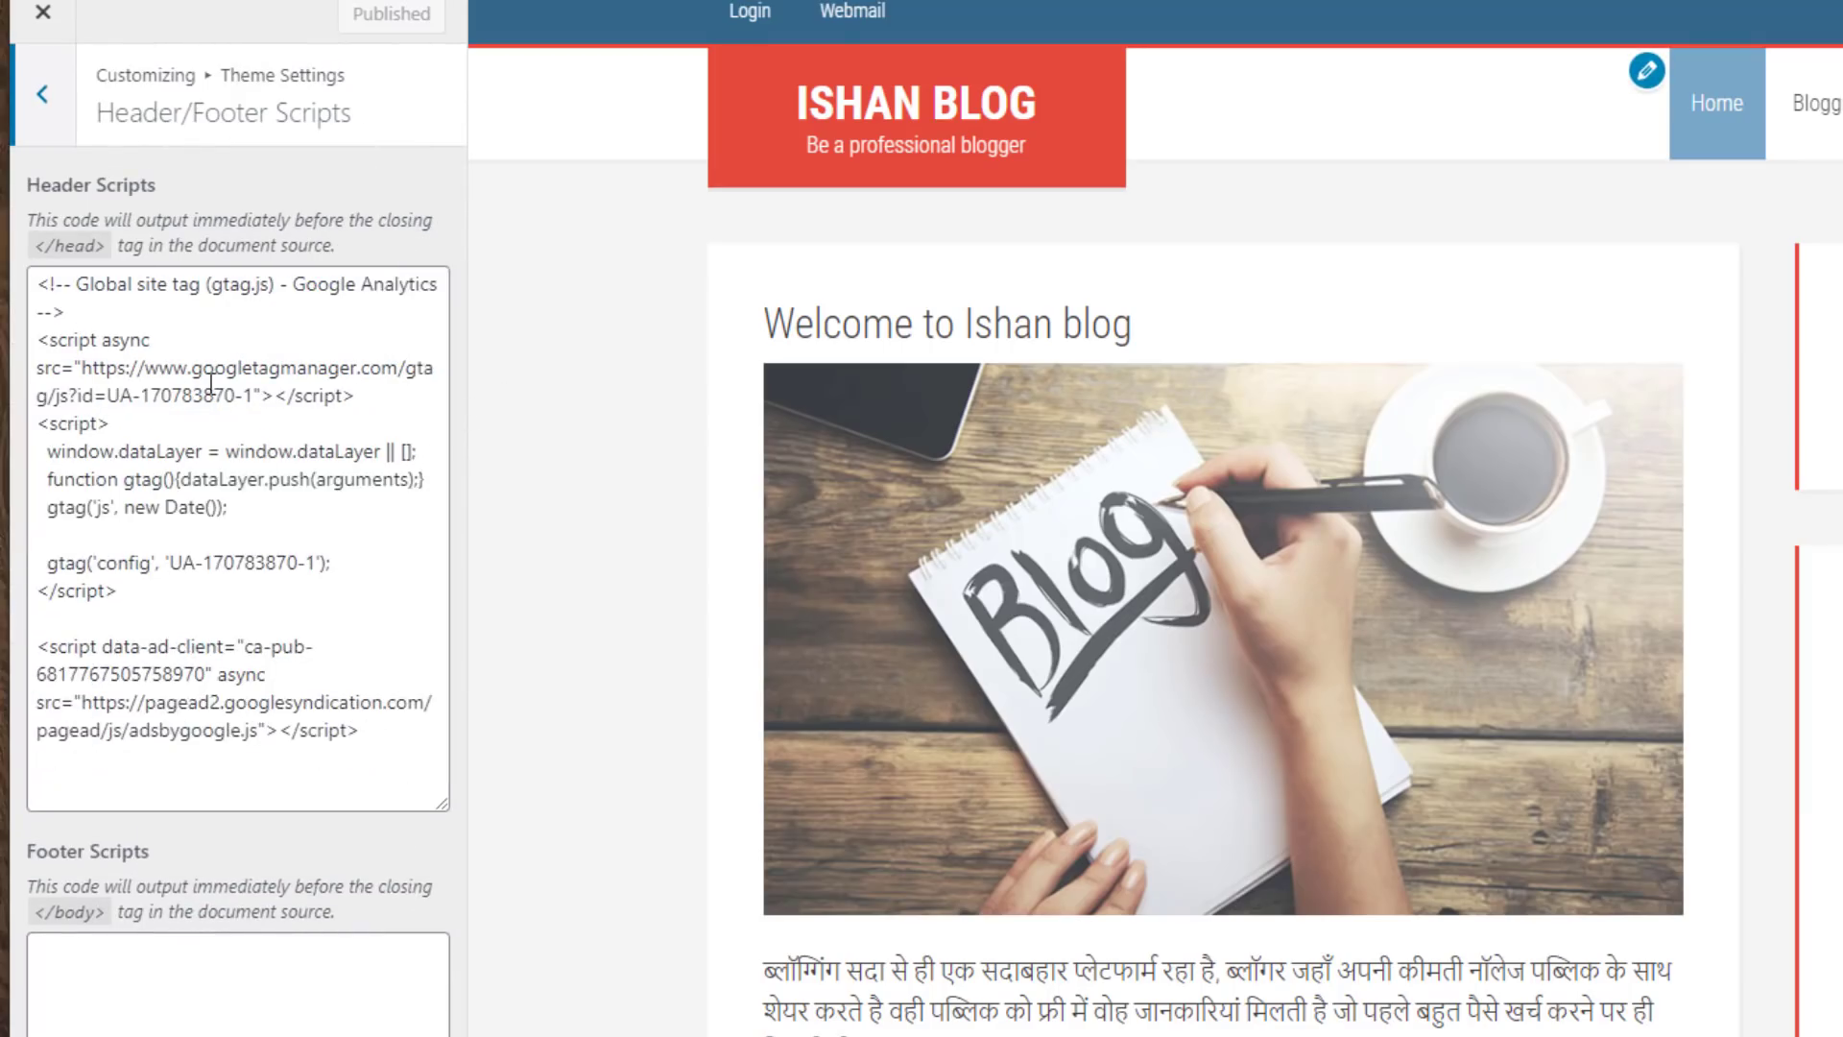
left_click(384, 741)
key("Return")
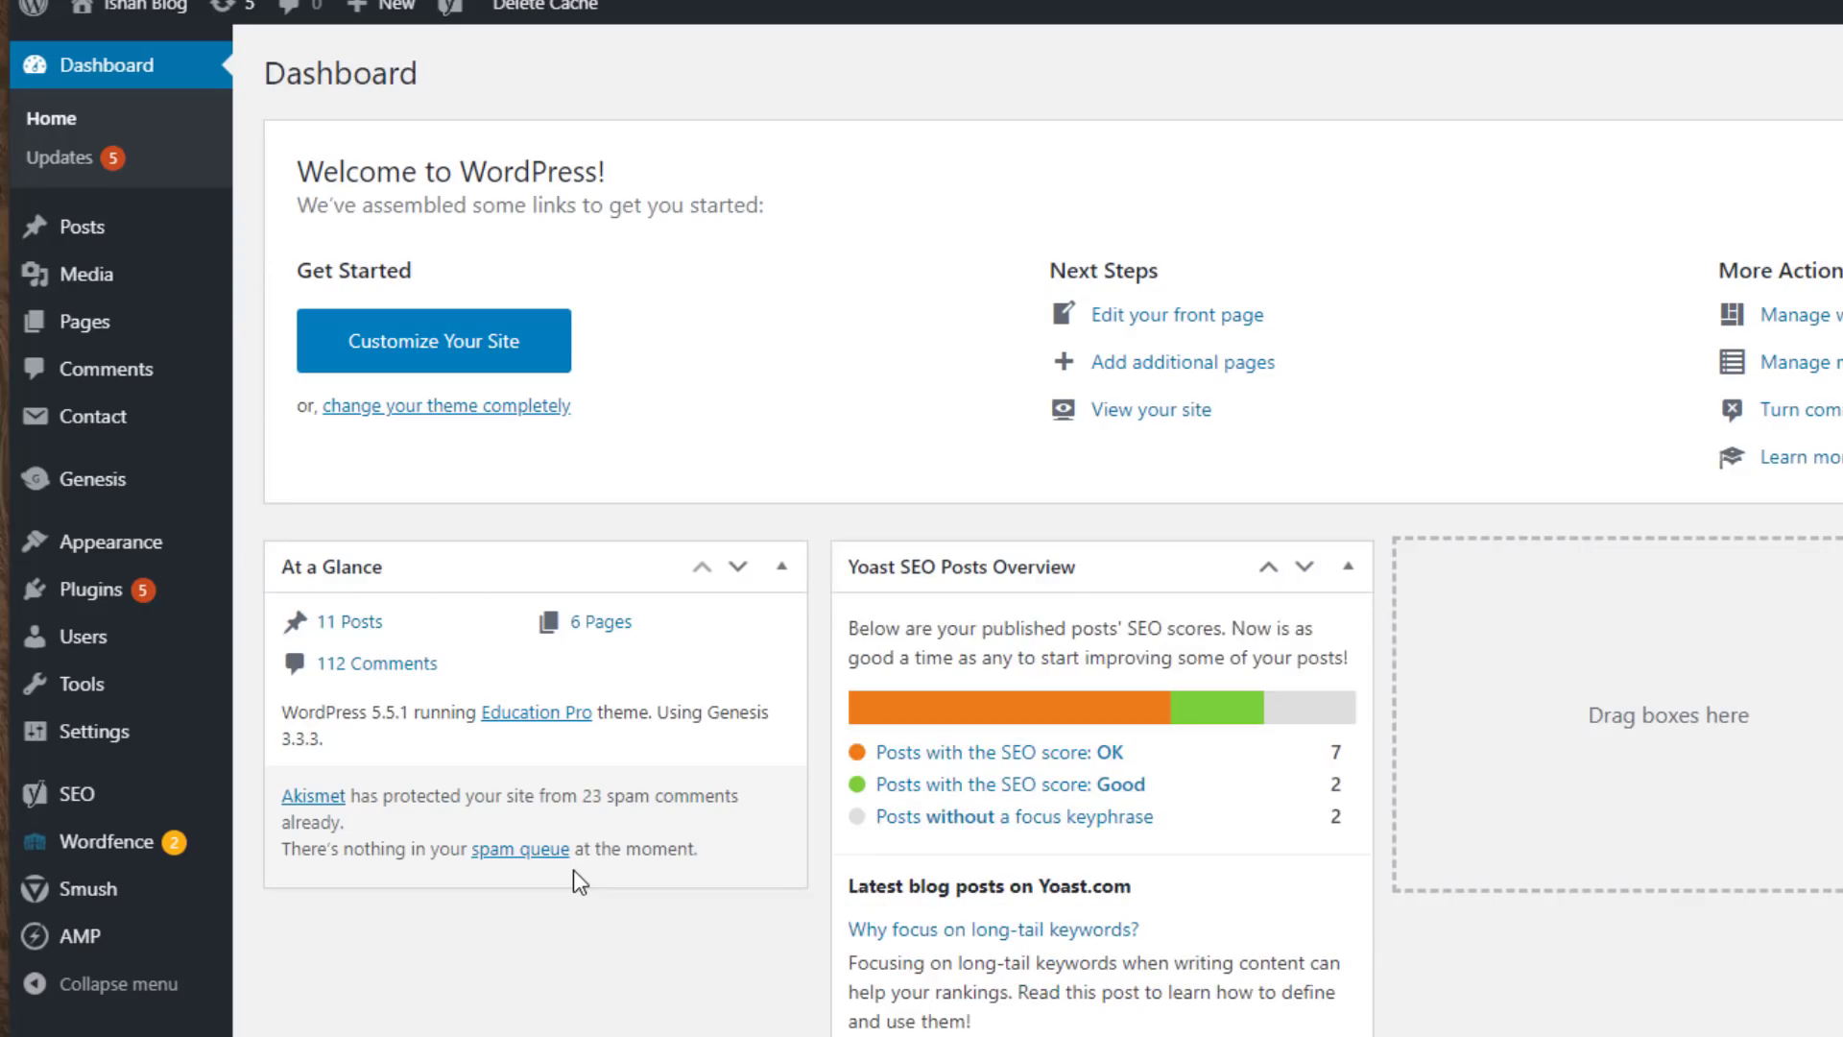
Open the Genesis theme's header.php file in the WordPress Theme Editor.
mouse_move(39, 543)
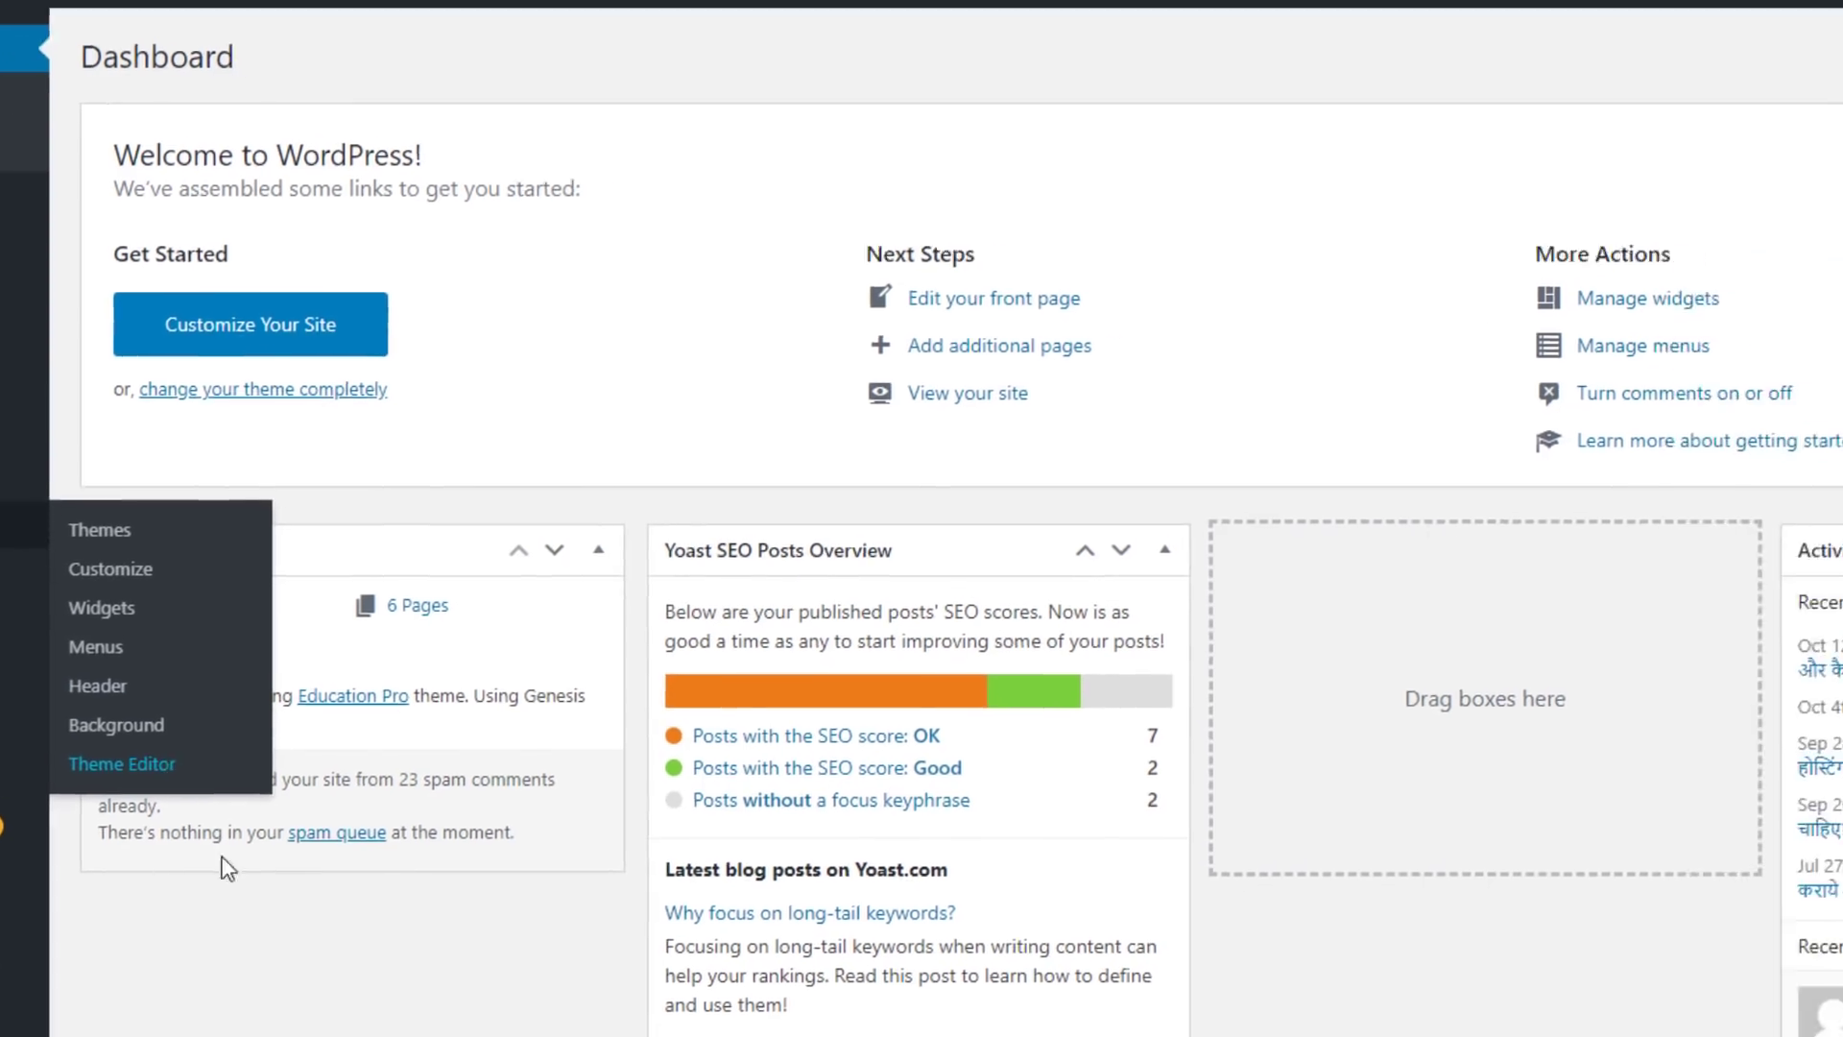
left_click(353, 789)
left_click(1670, 200)
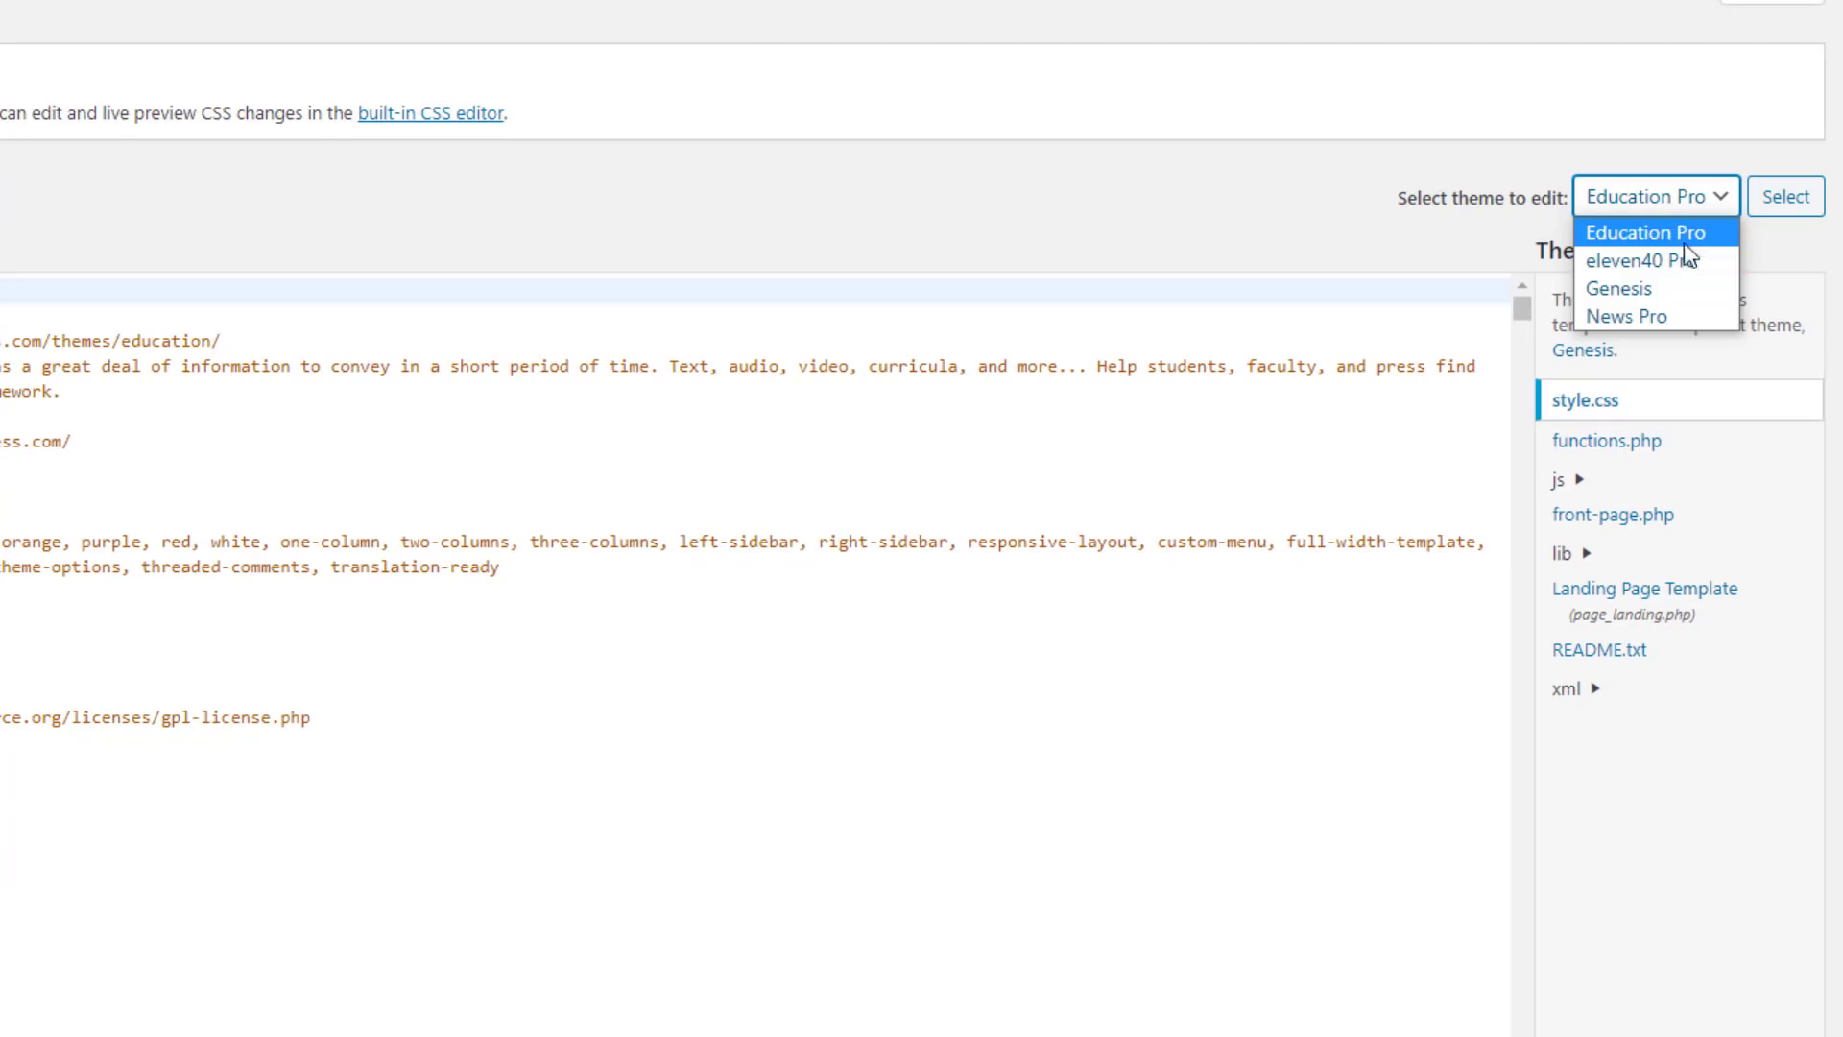
left_click(1675, 289)
left_click(1771, 203)
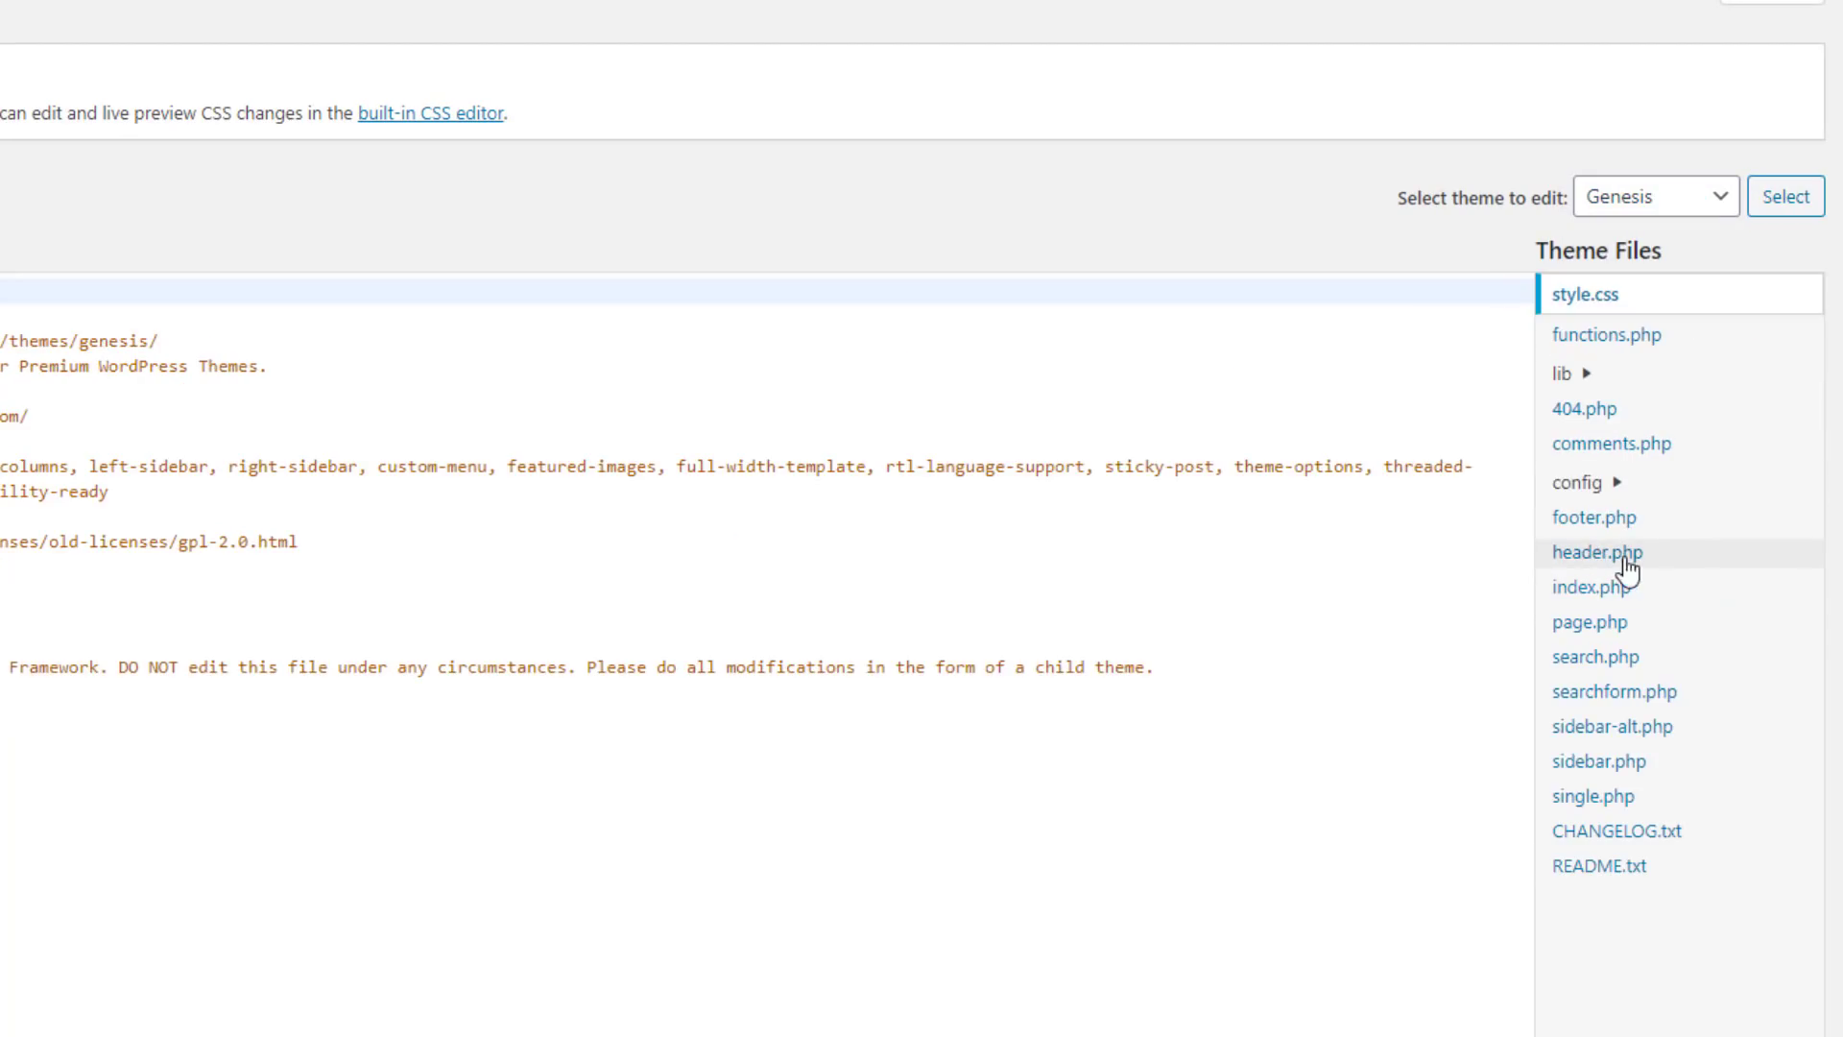
left_click(1626, 562)
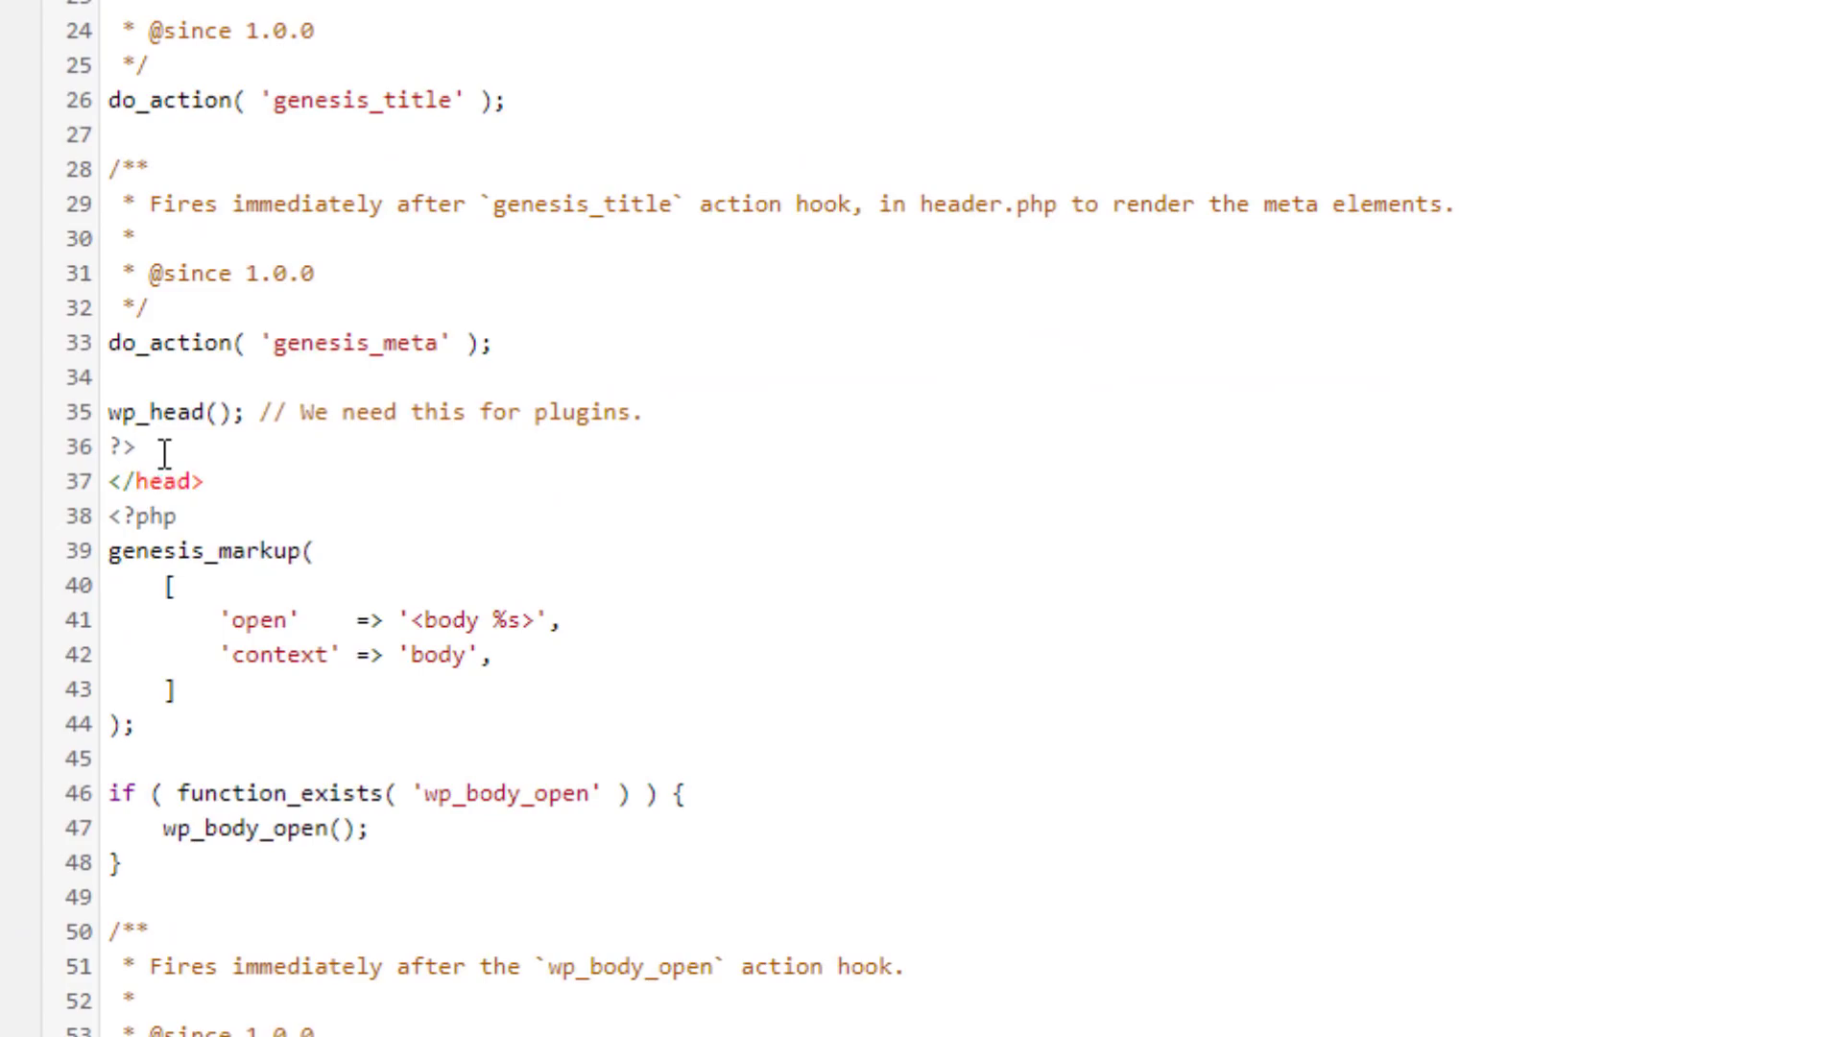
Paste the copied Adnow script on a new line directly before the closing head tag in header.php.
left_click(157, 446)
key("Return")
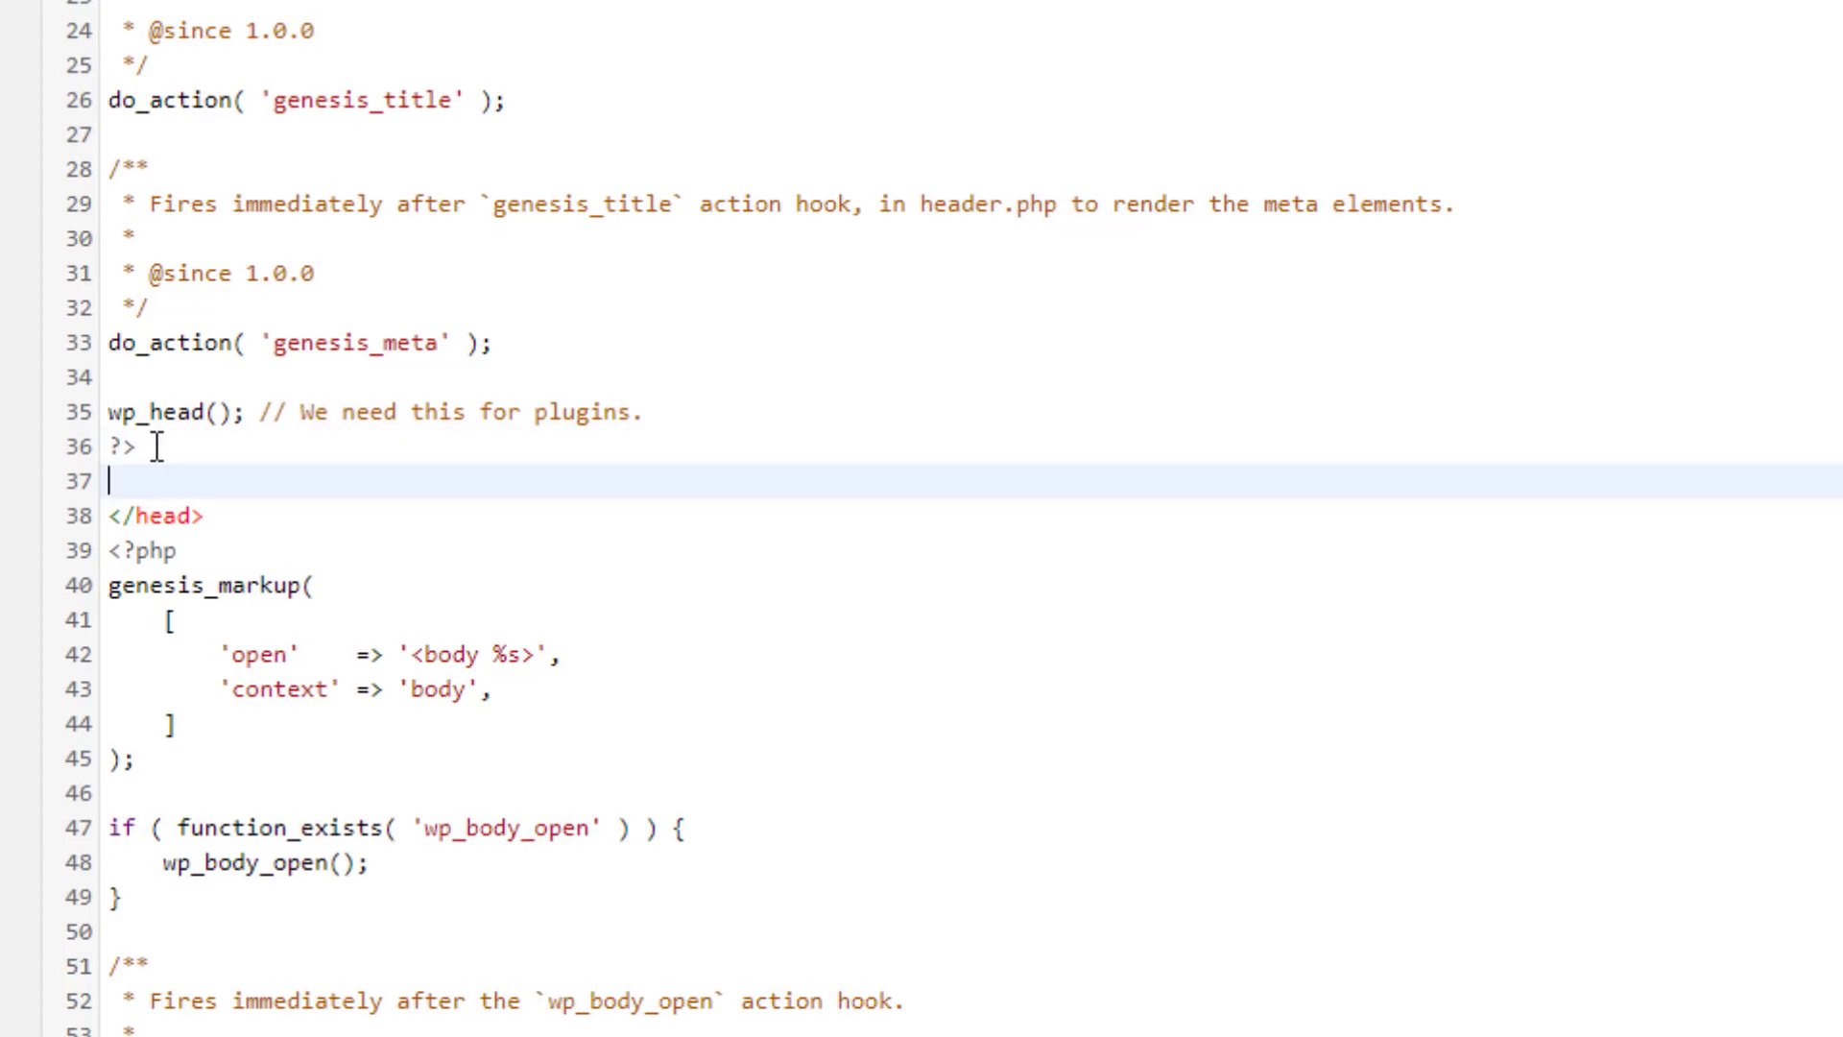
key("ctrl+v")
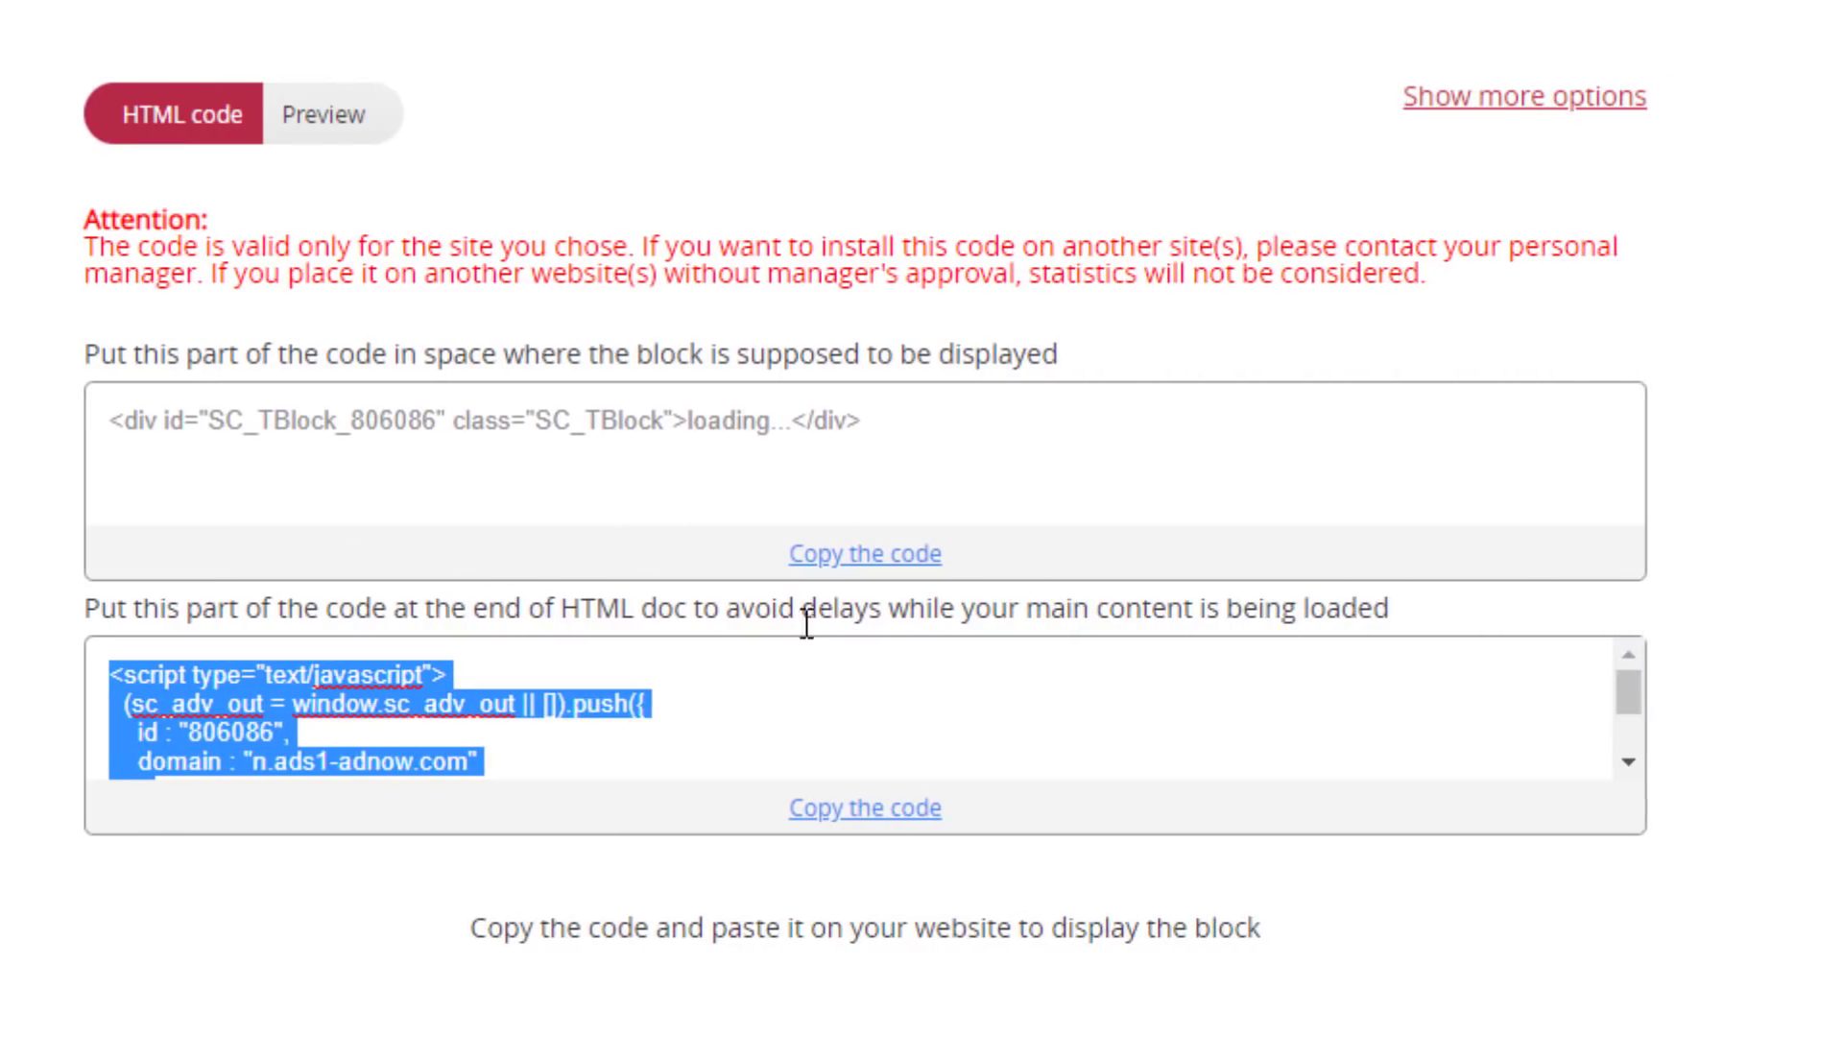
Copy the Adnow code for the block's display position and expand the After Entry area on the WordPress Widgets page.
left_click(874, 556)
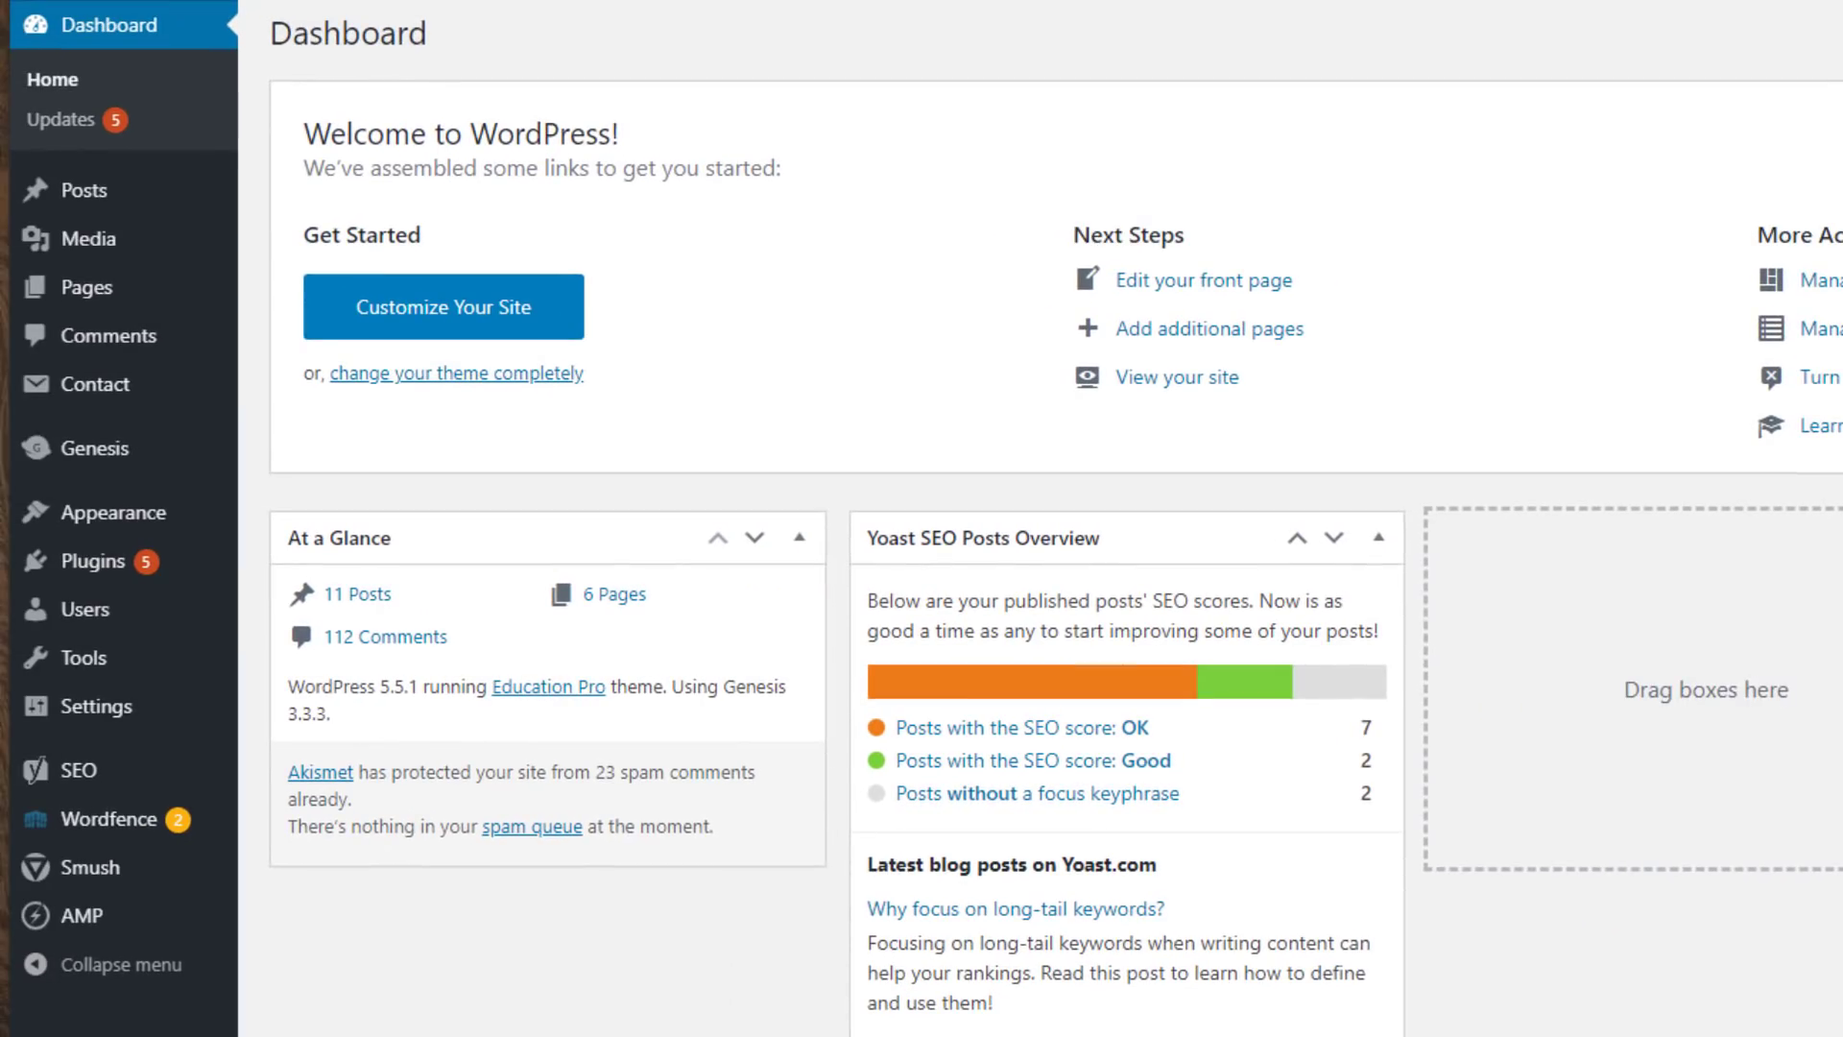
mouse_move(153, 511)
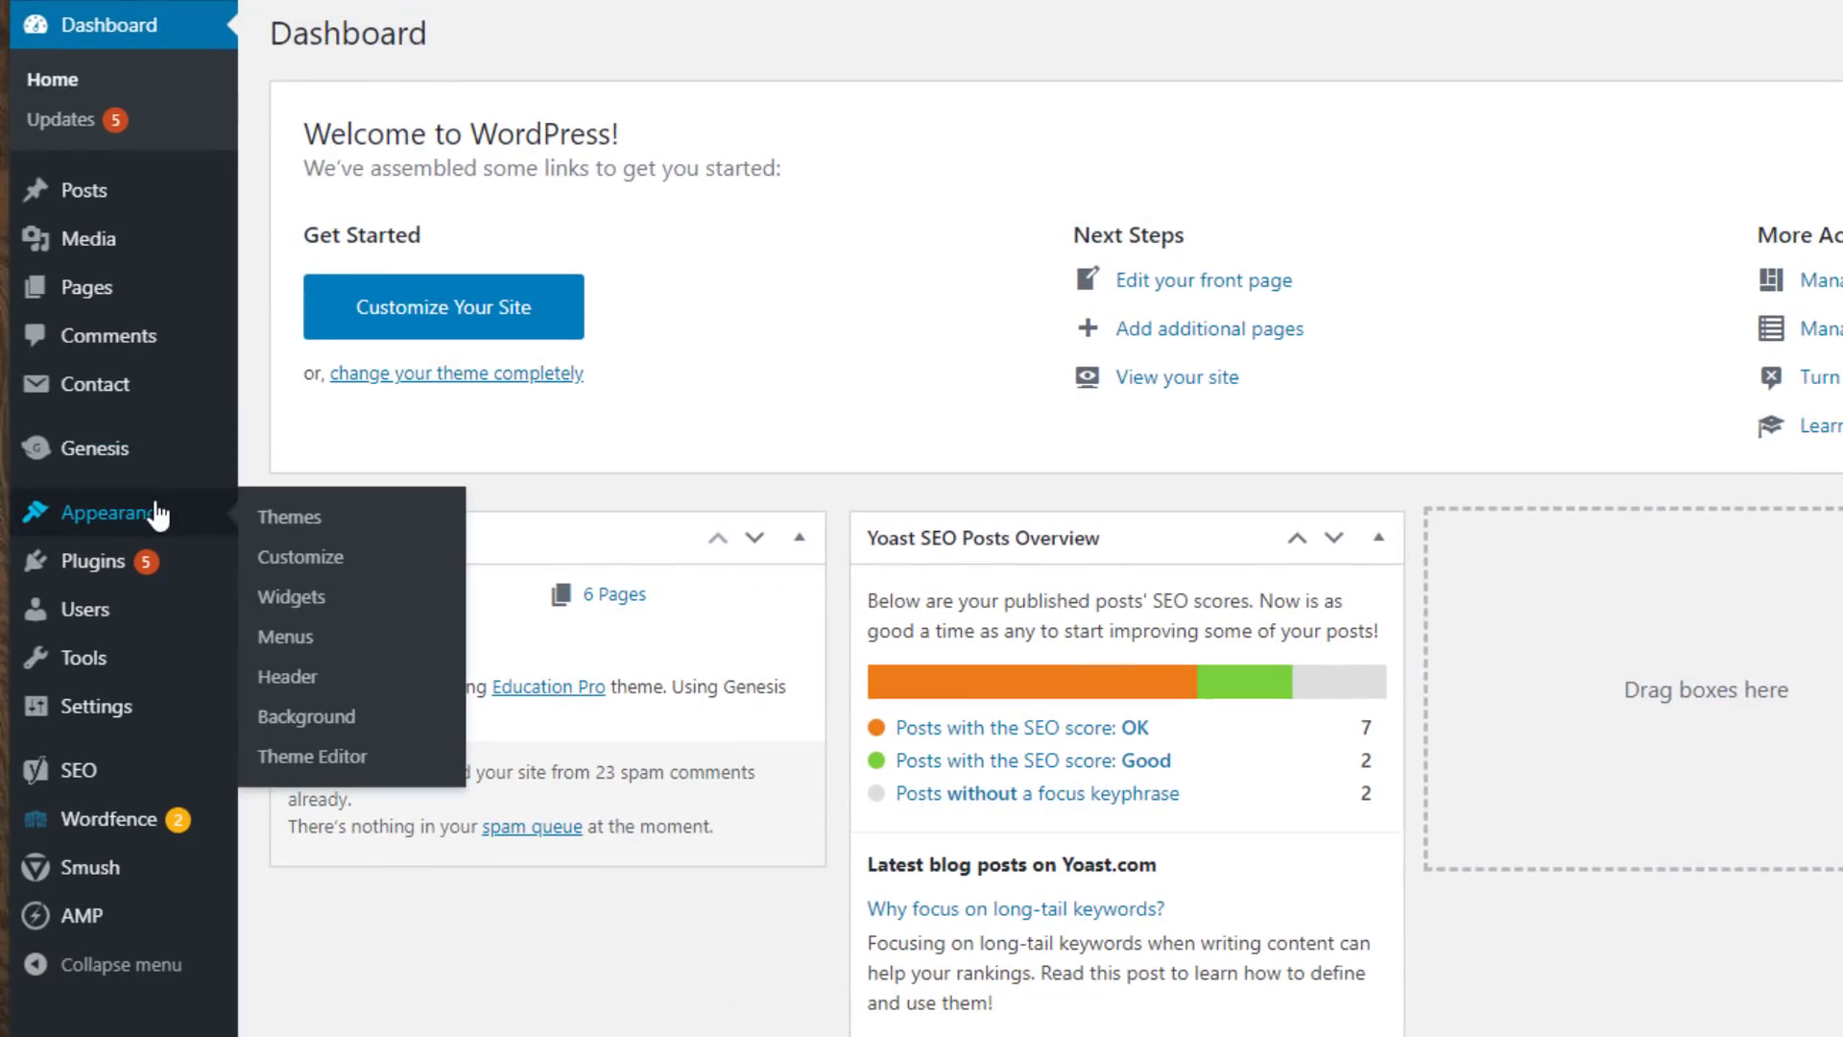
left_click(304, 607)
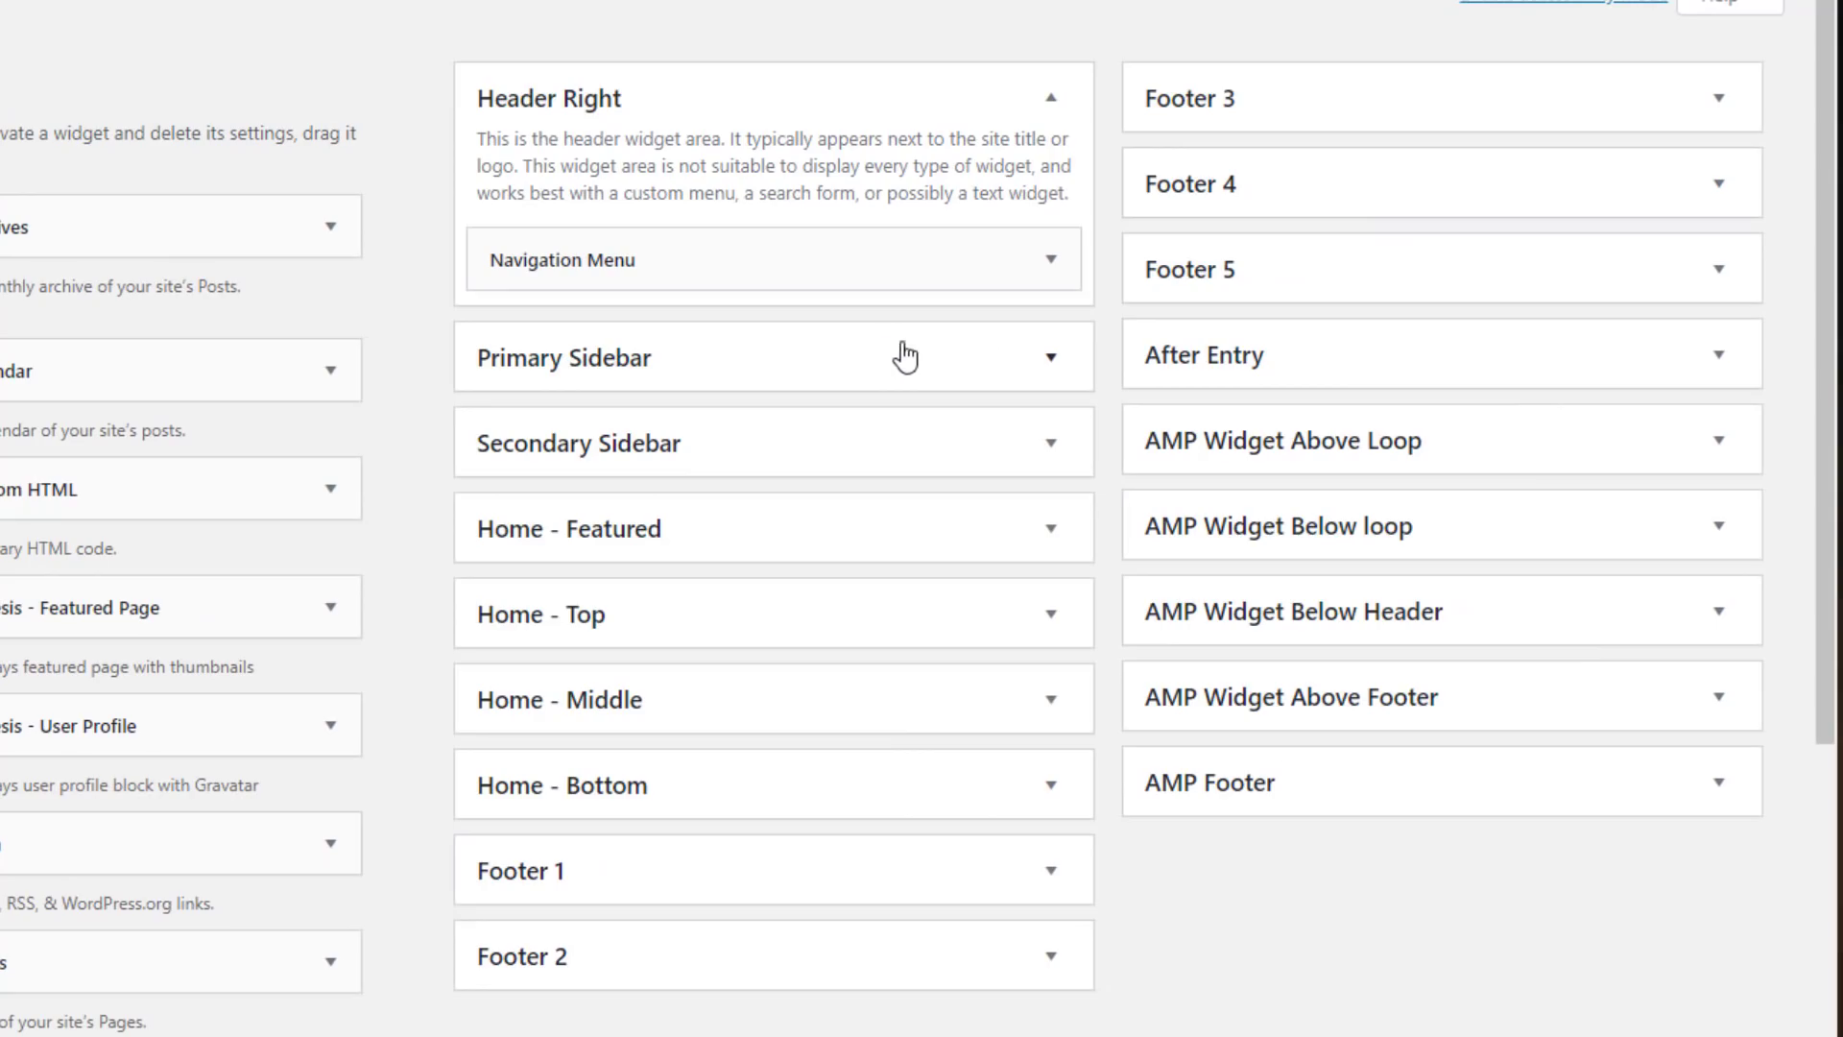
left_click(1264, 366)
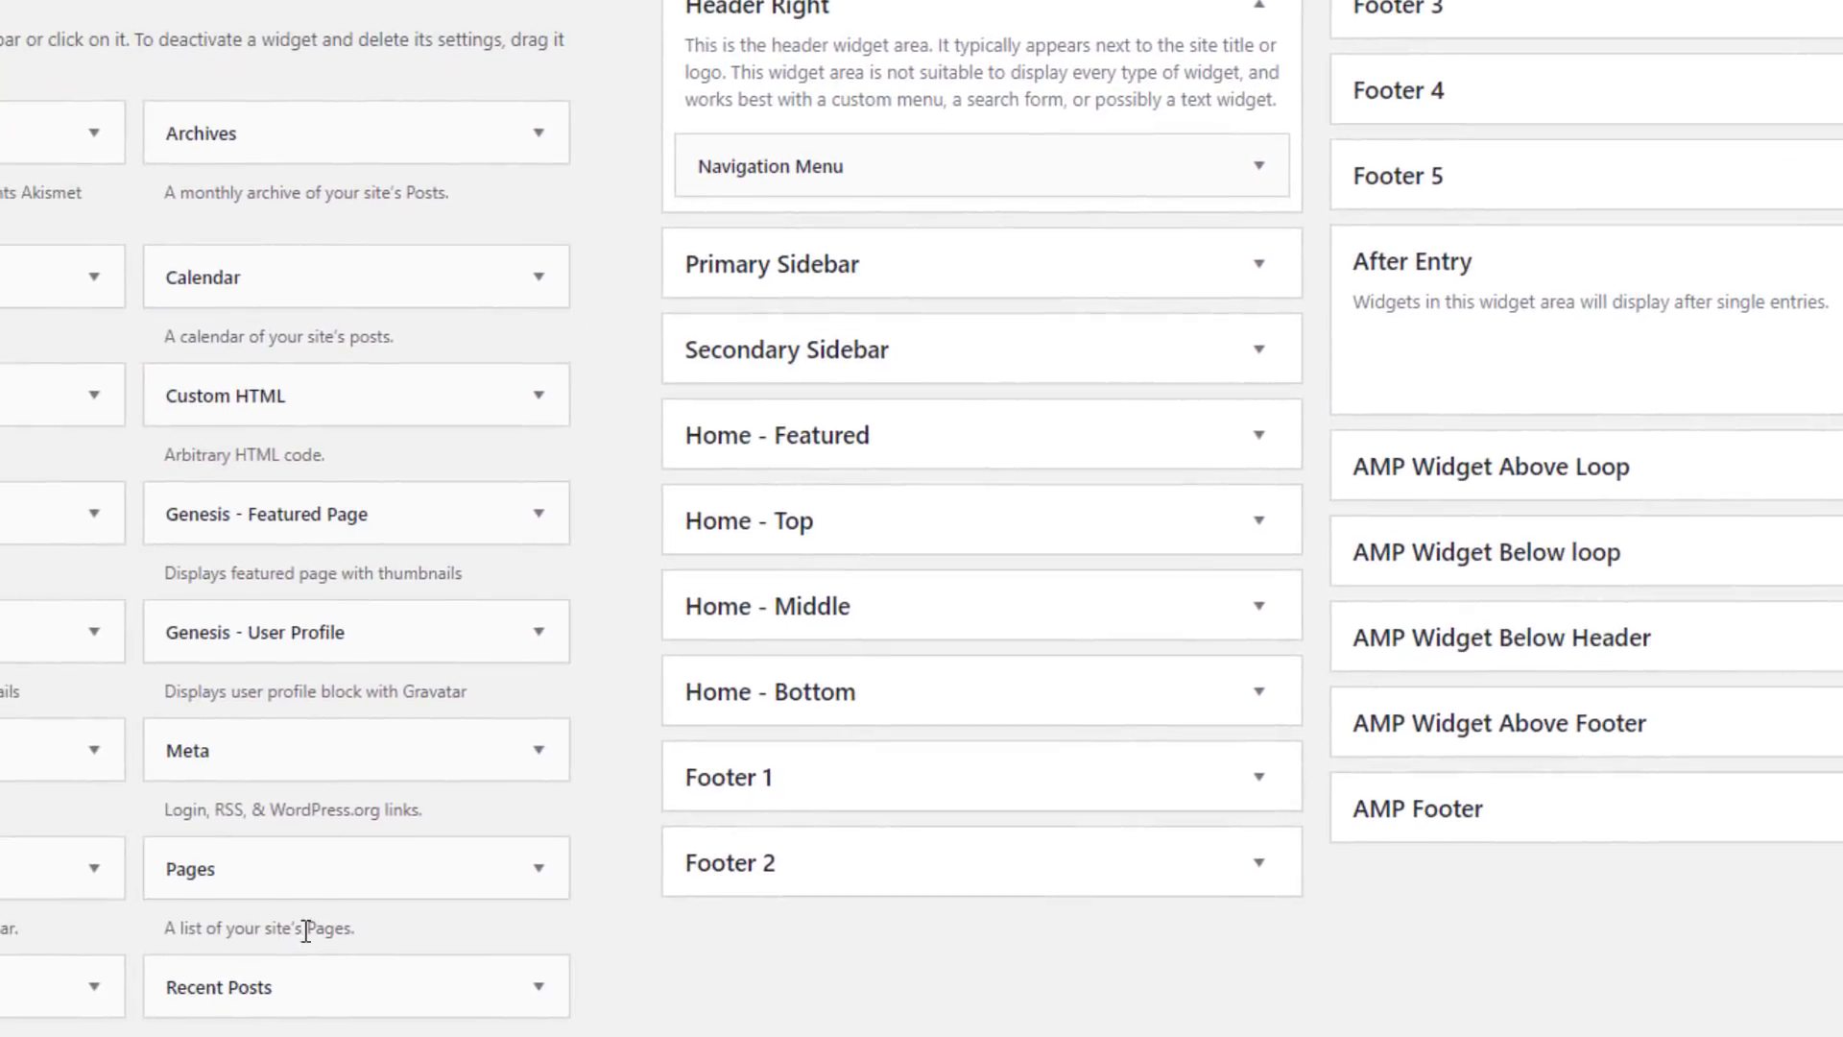
Add a Text widget to the After Entry area.
scroll(171, 960, "down", 3)
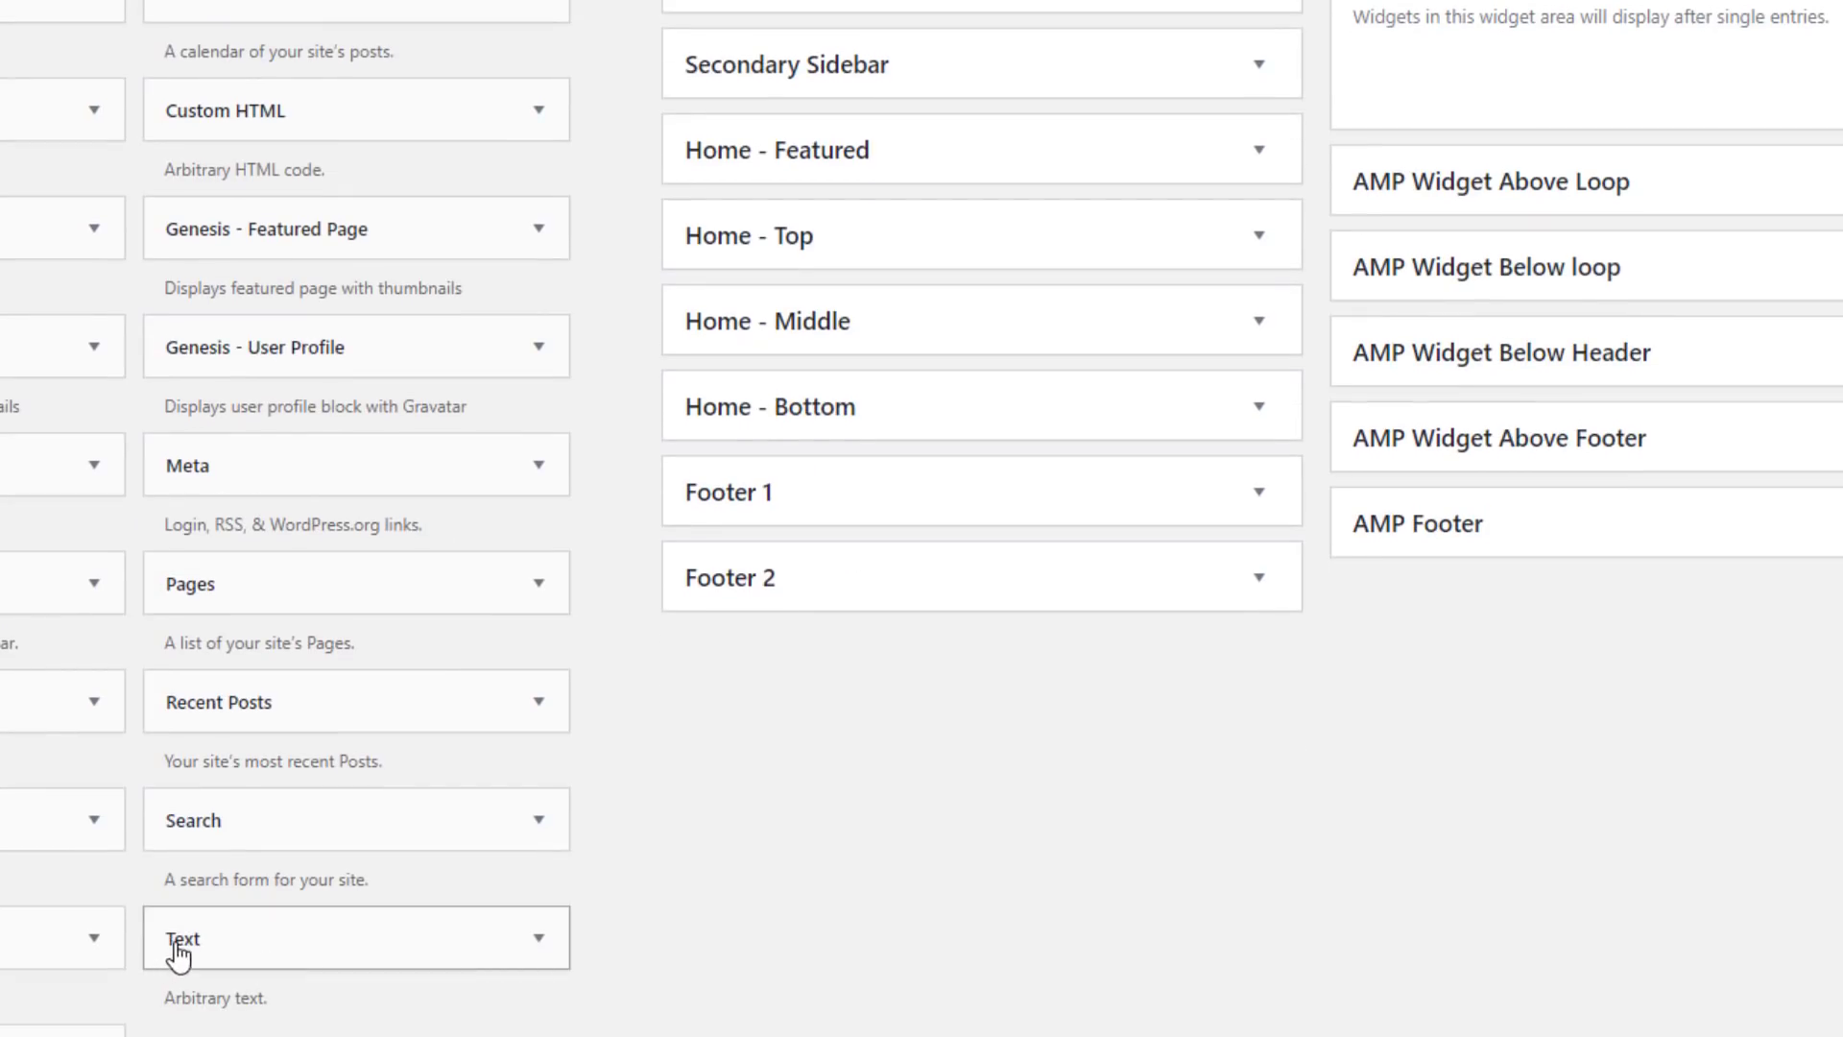
left_click_drag(170, 960, 1476, 400)
left_click_drag(1325, 579, 1294, 263)
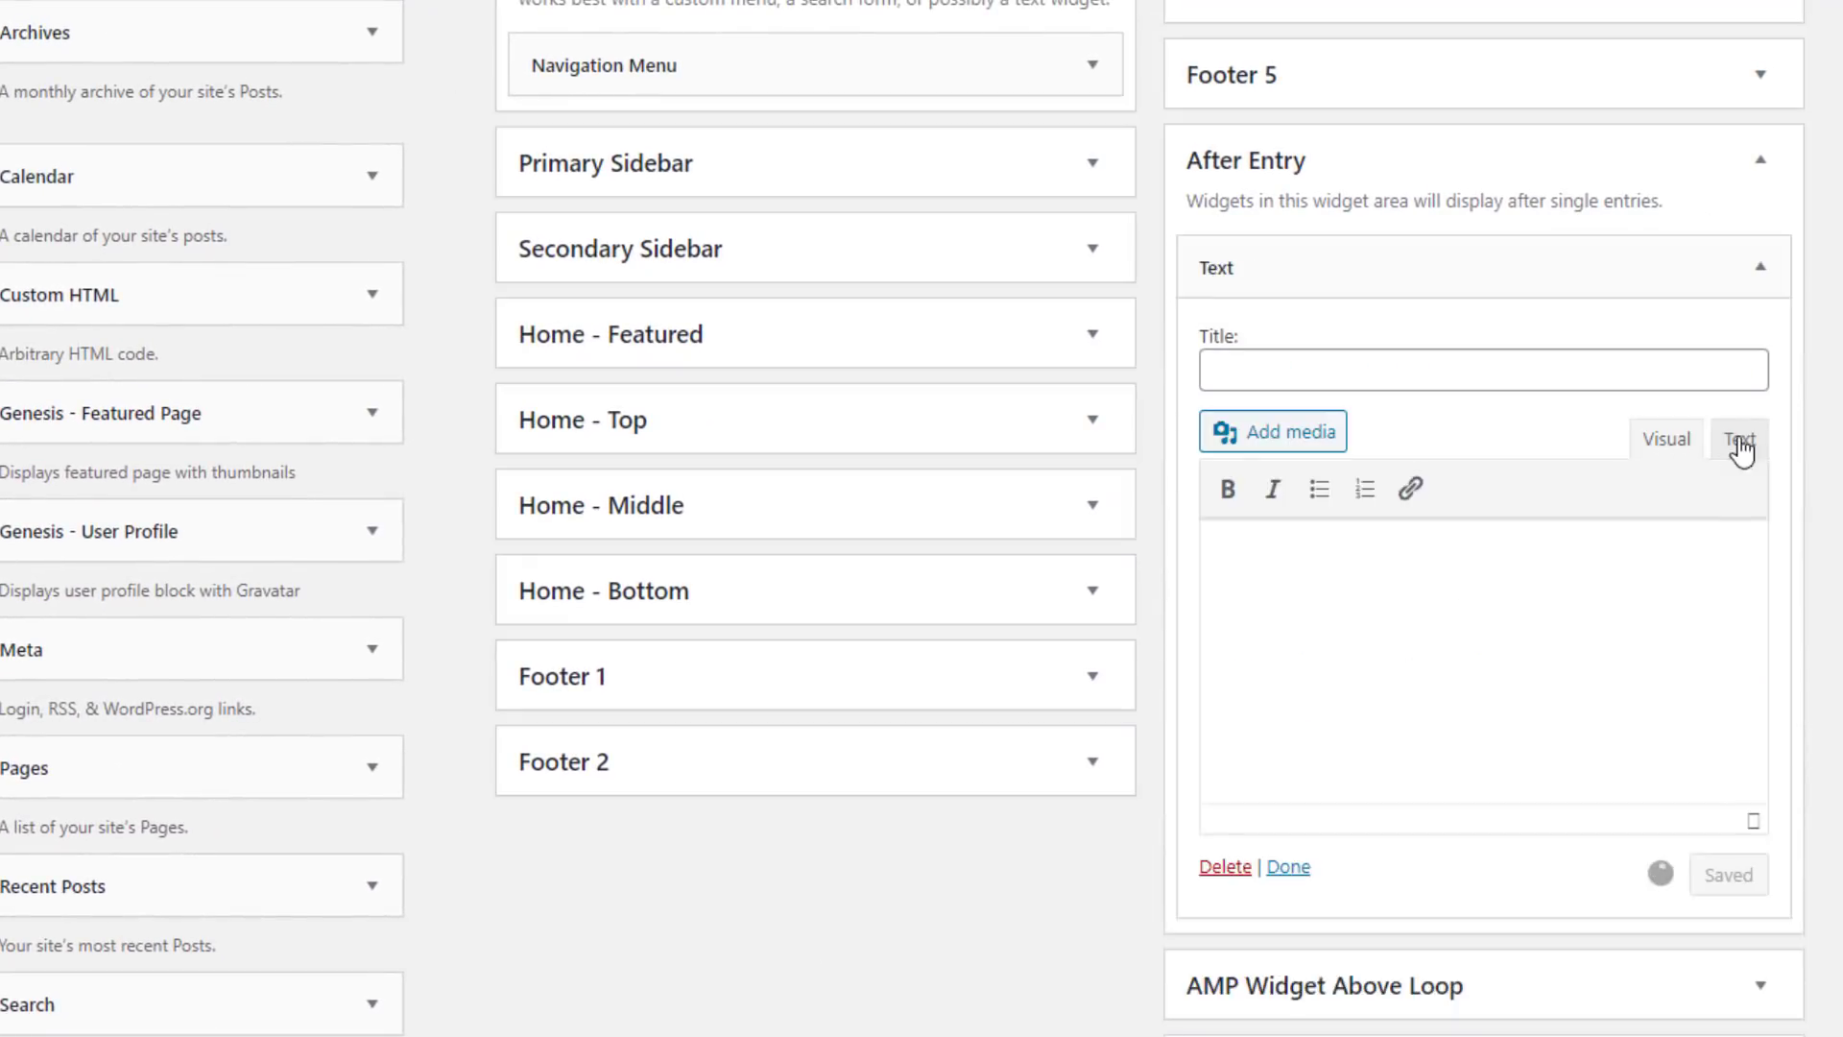
Paste the SC_TBlock_806086 div code into the Text widget's HTML source view and save the widget.
left_click(1741, 443)
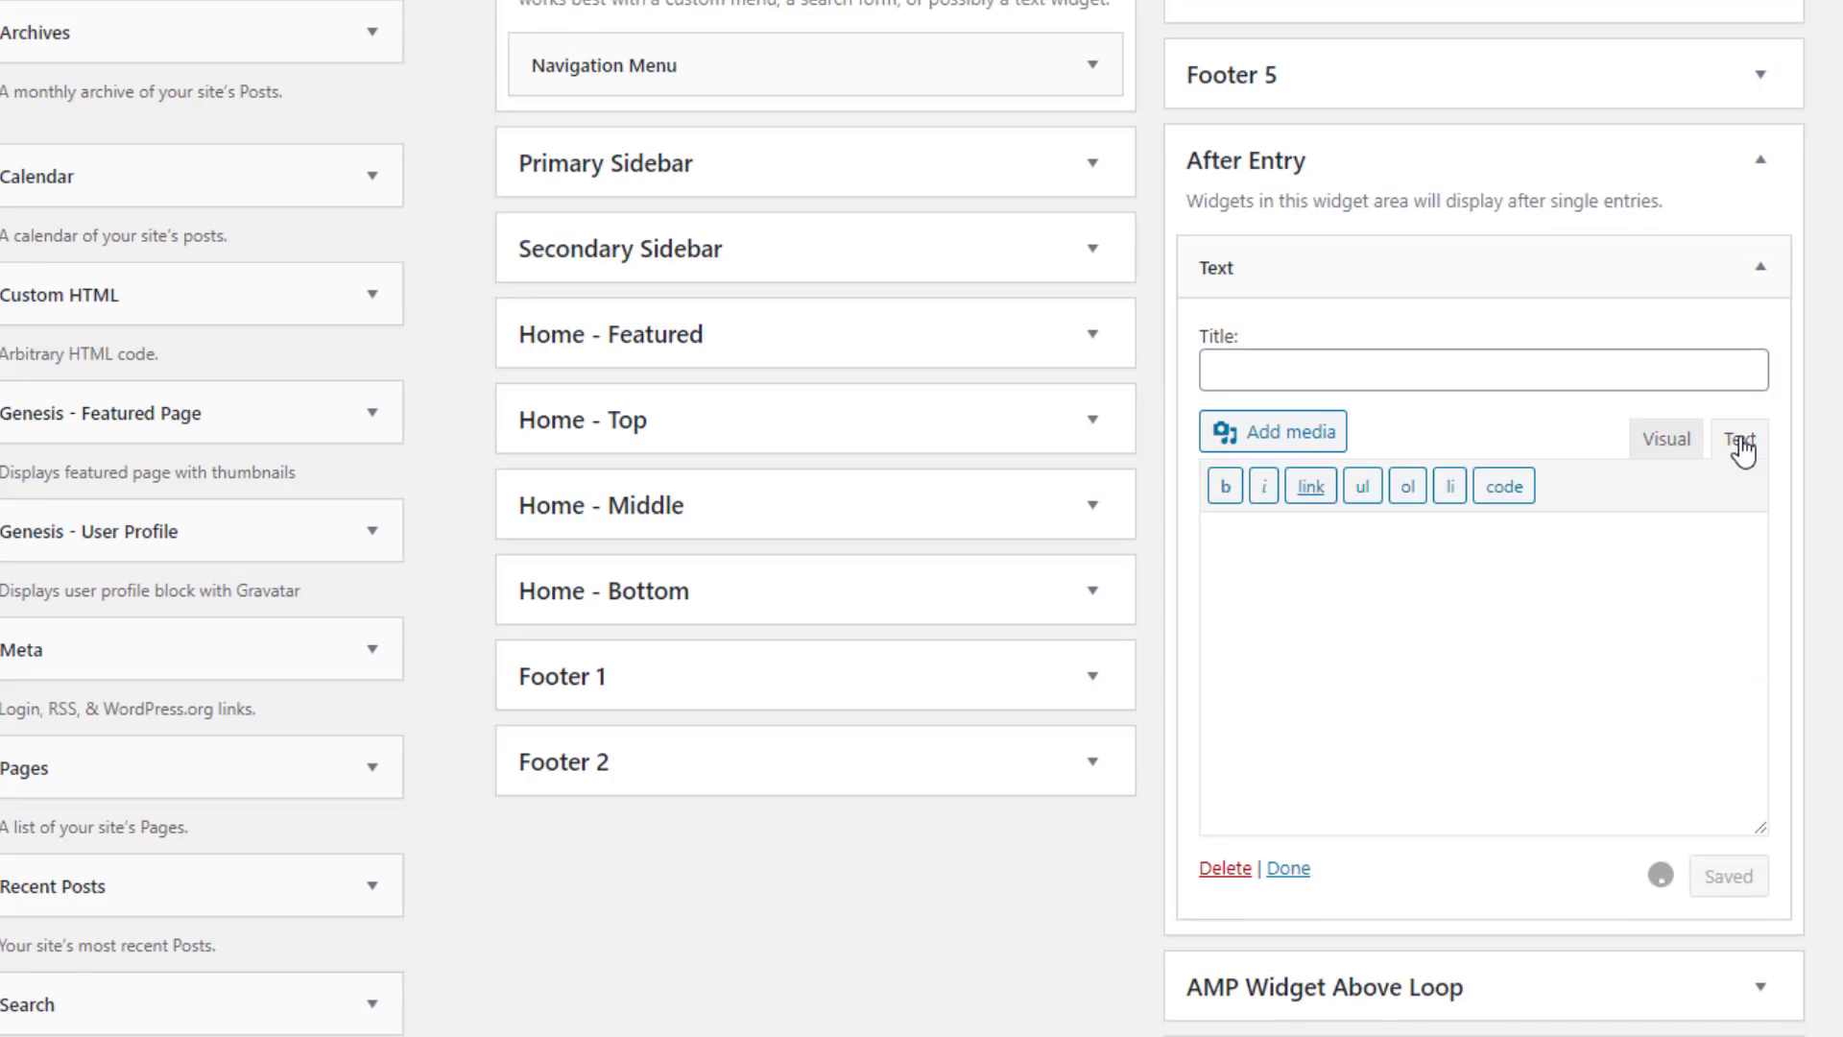
left_click(1392, 612)
type("<div id=\"SC_TBlock_806086\" class=\"SC_TBlock\">loading...</div>")
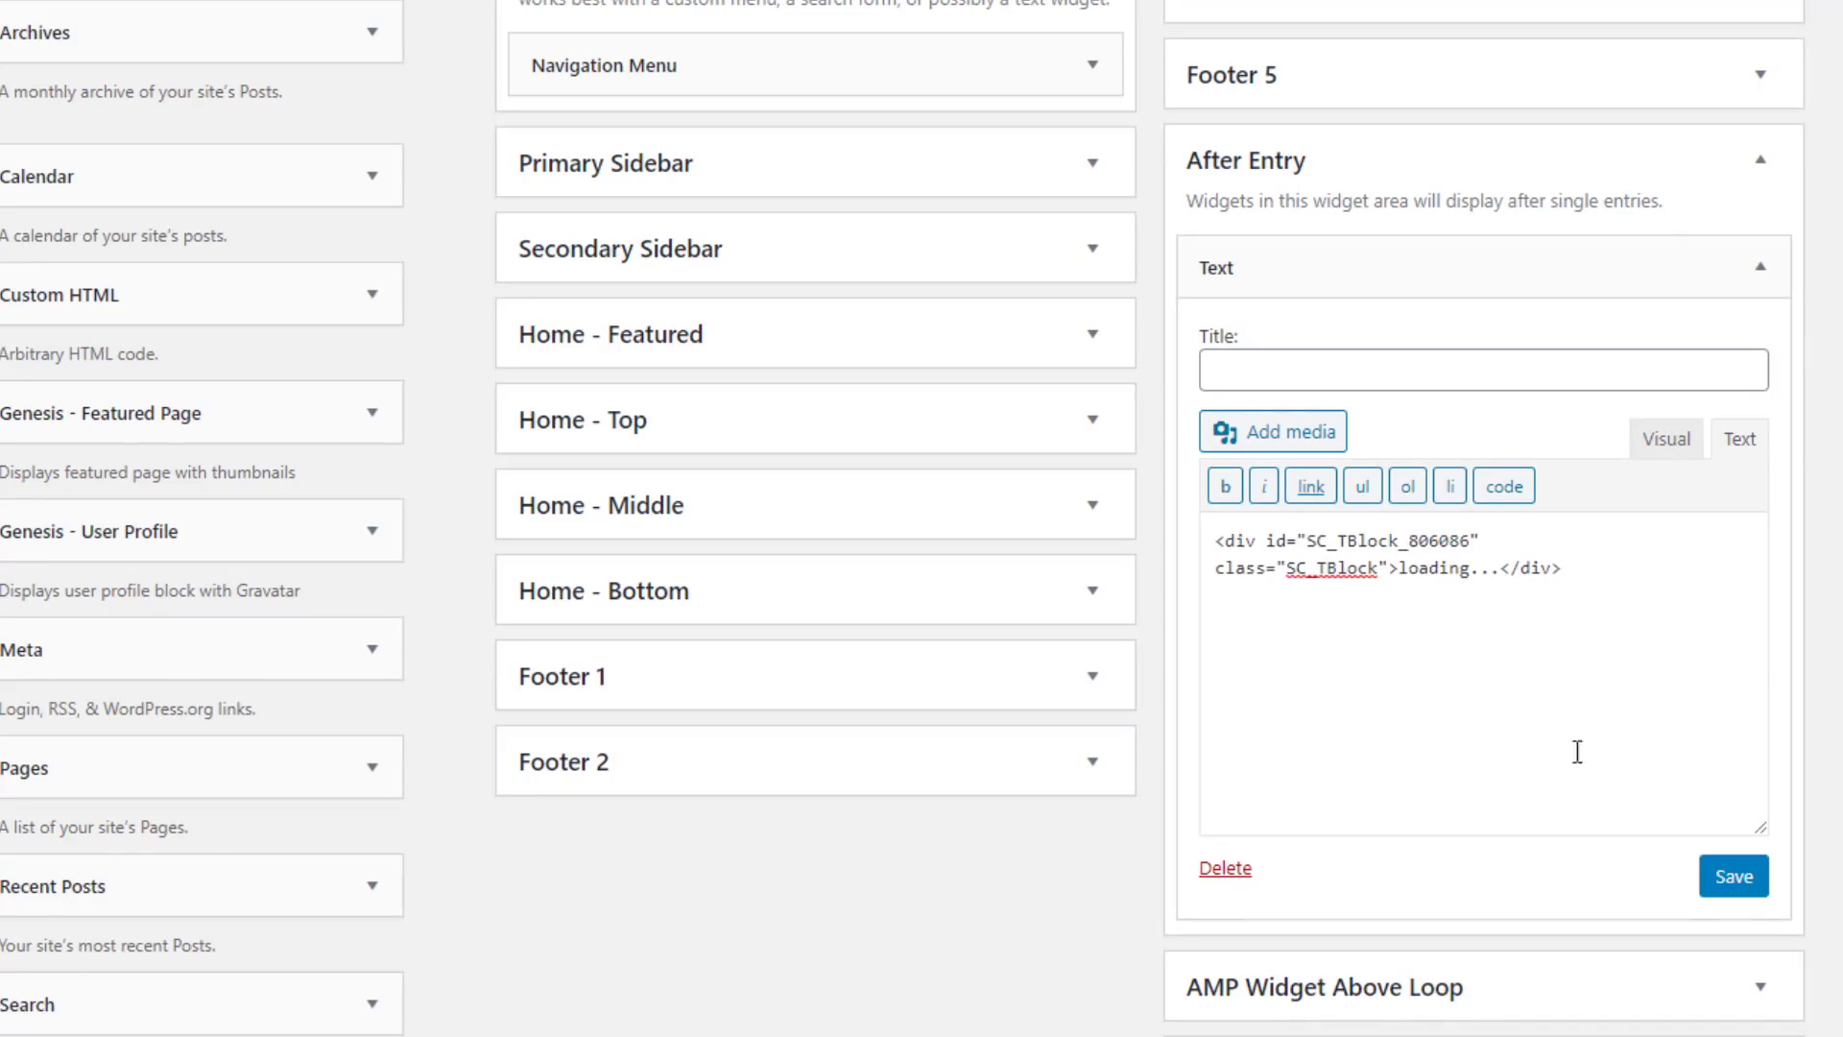
left_click(1742, 883)
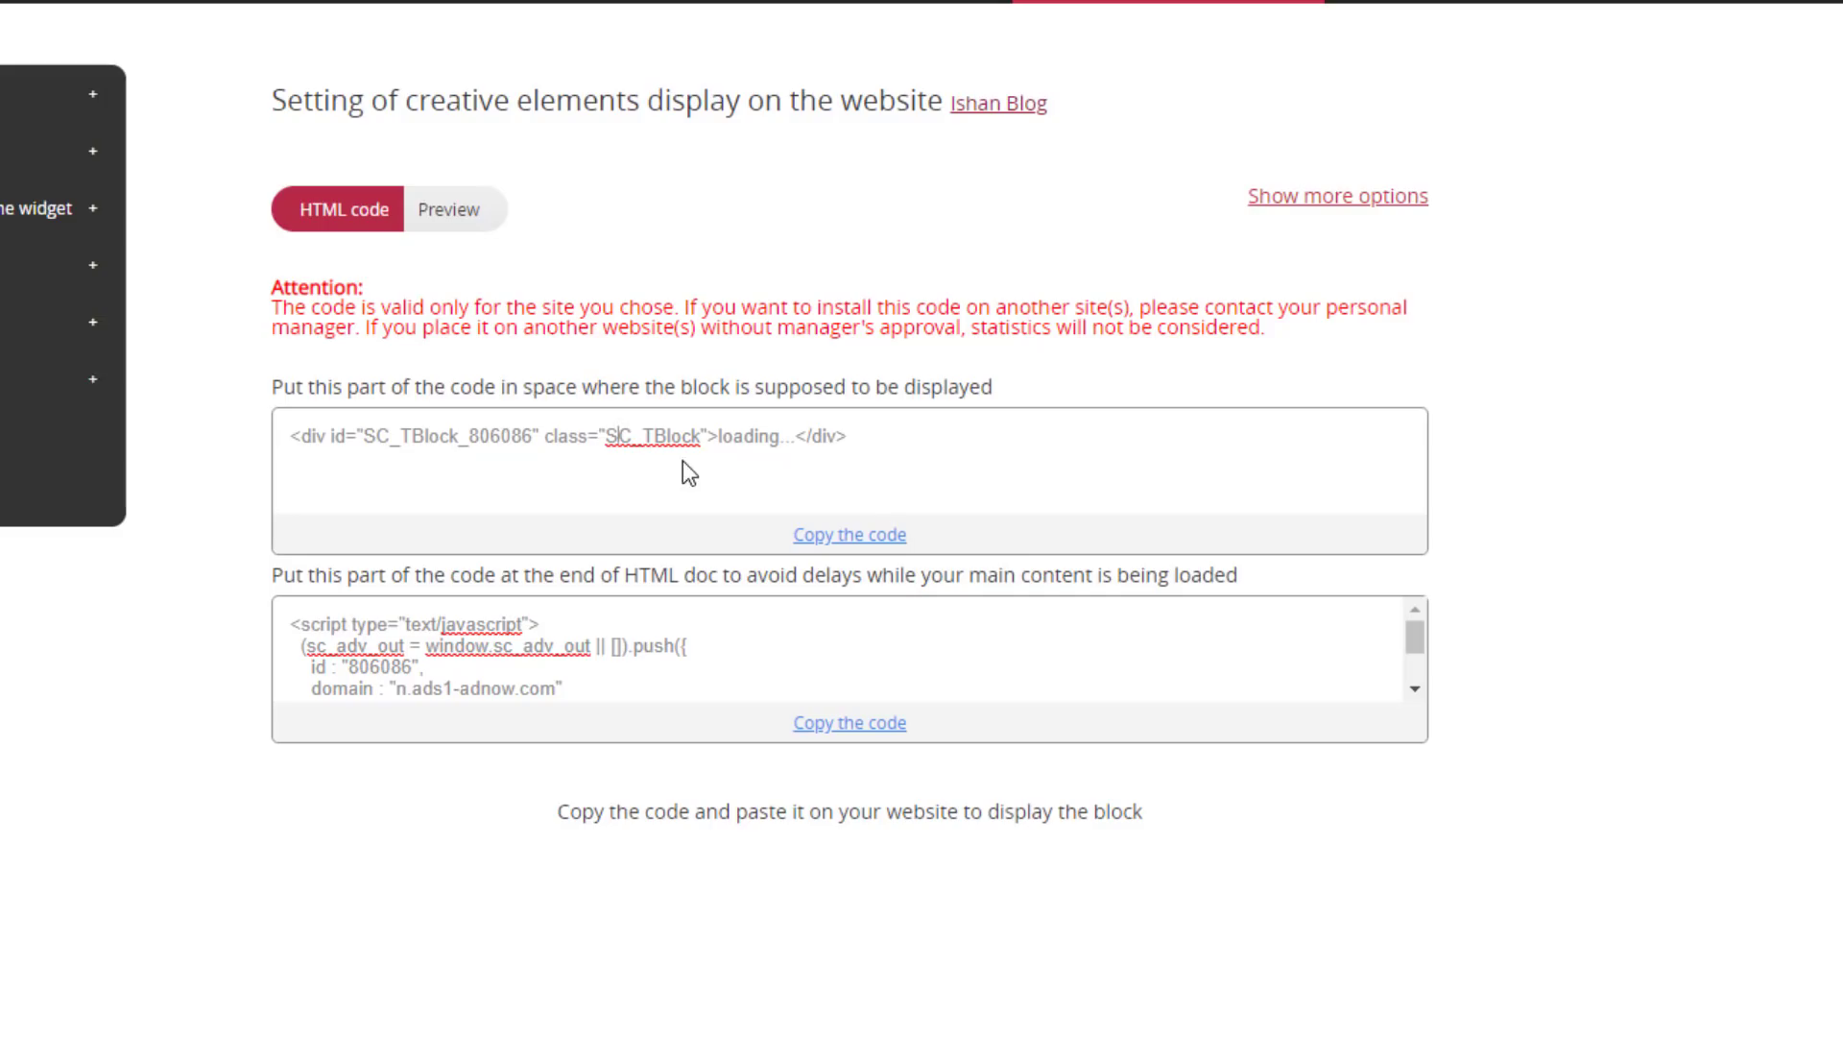
Switch to the blog and examine the shared hosting article down to the ad area between the post and the comments.
left_click_drag(689, 473, 591, 446)
left_click(303, 96)
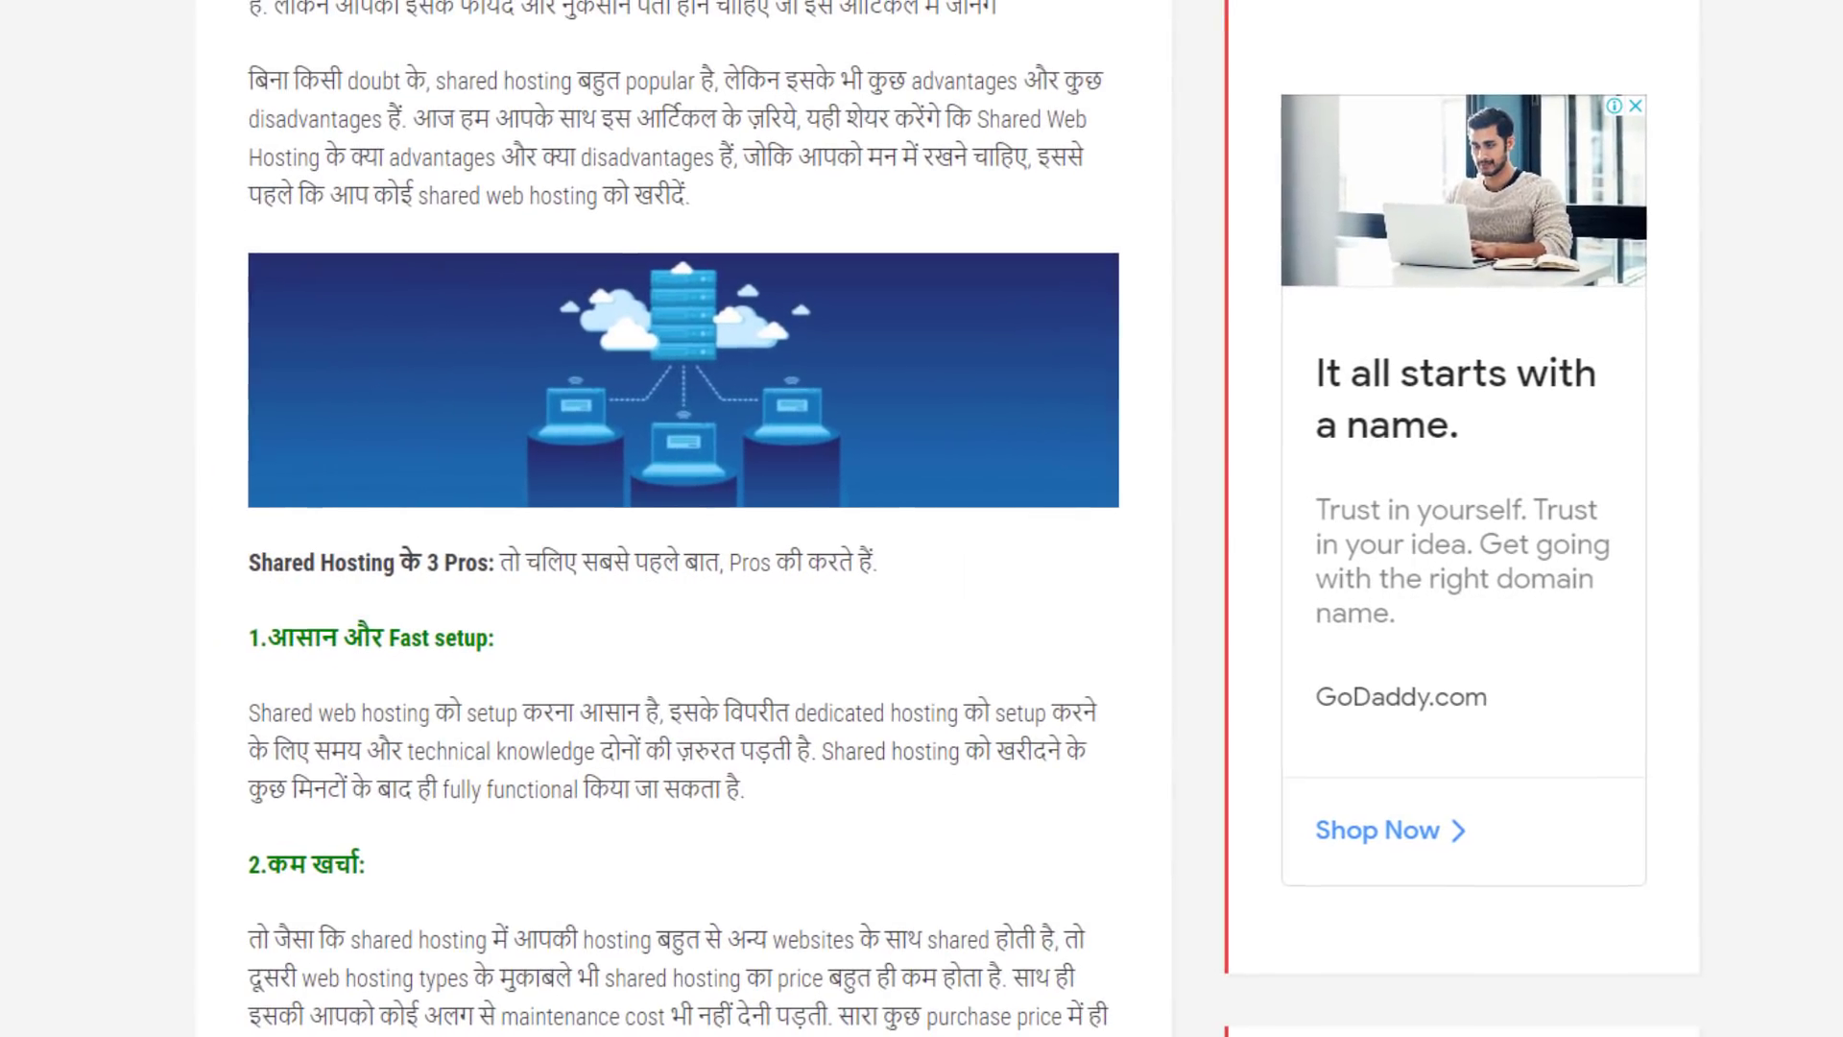
scroll(890, 583, "down", 20)
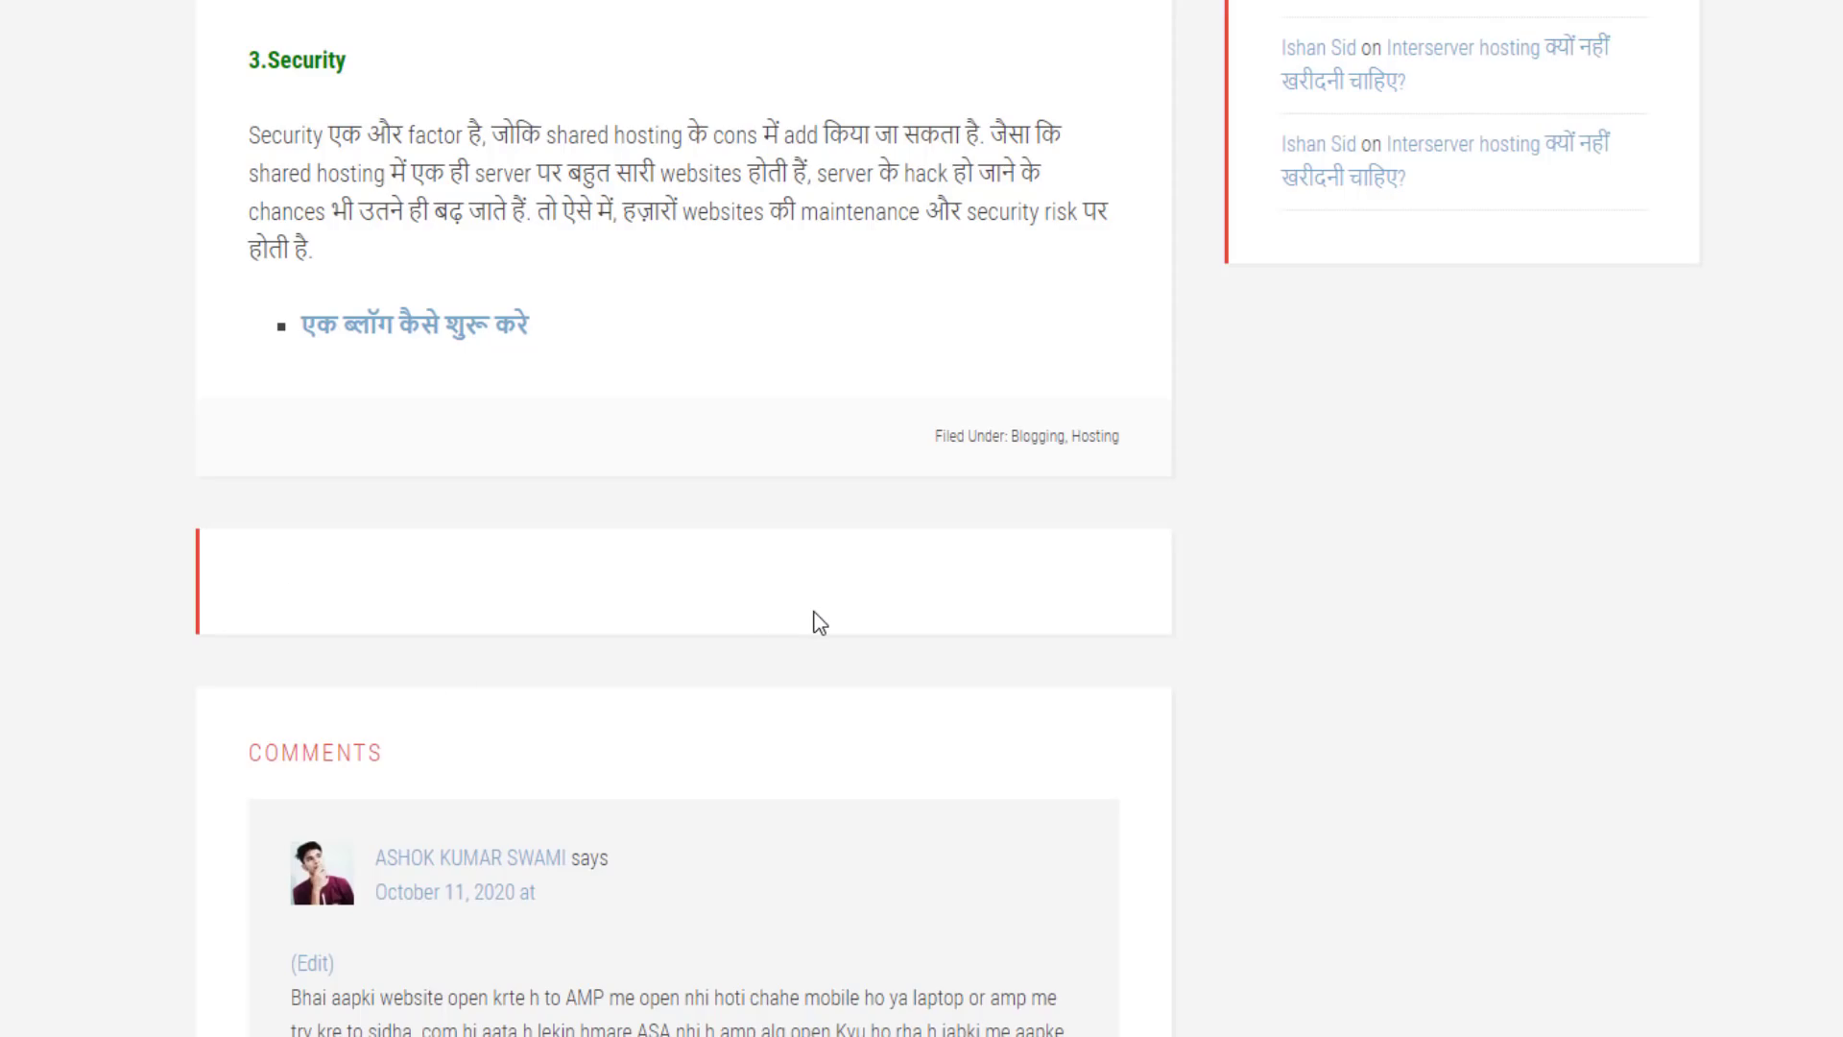
scroll(818, 622, "up", 20)
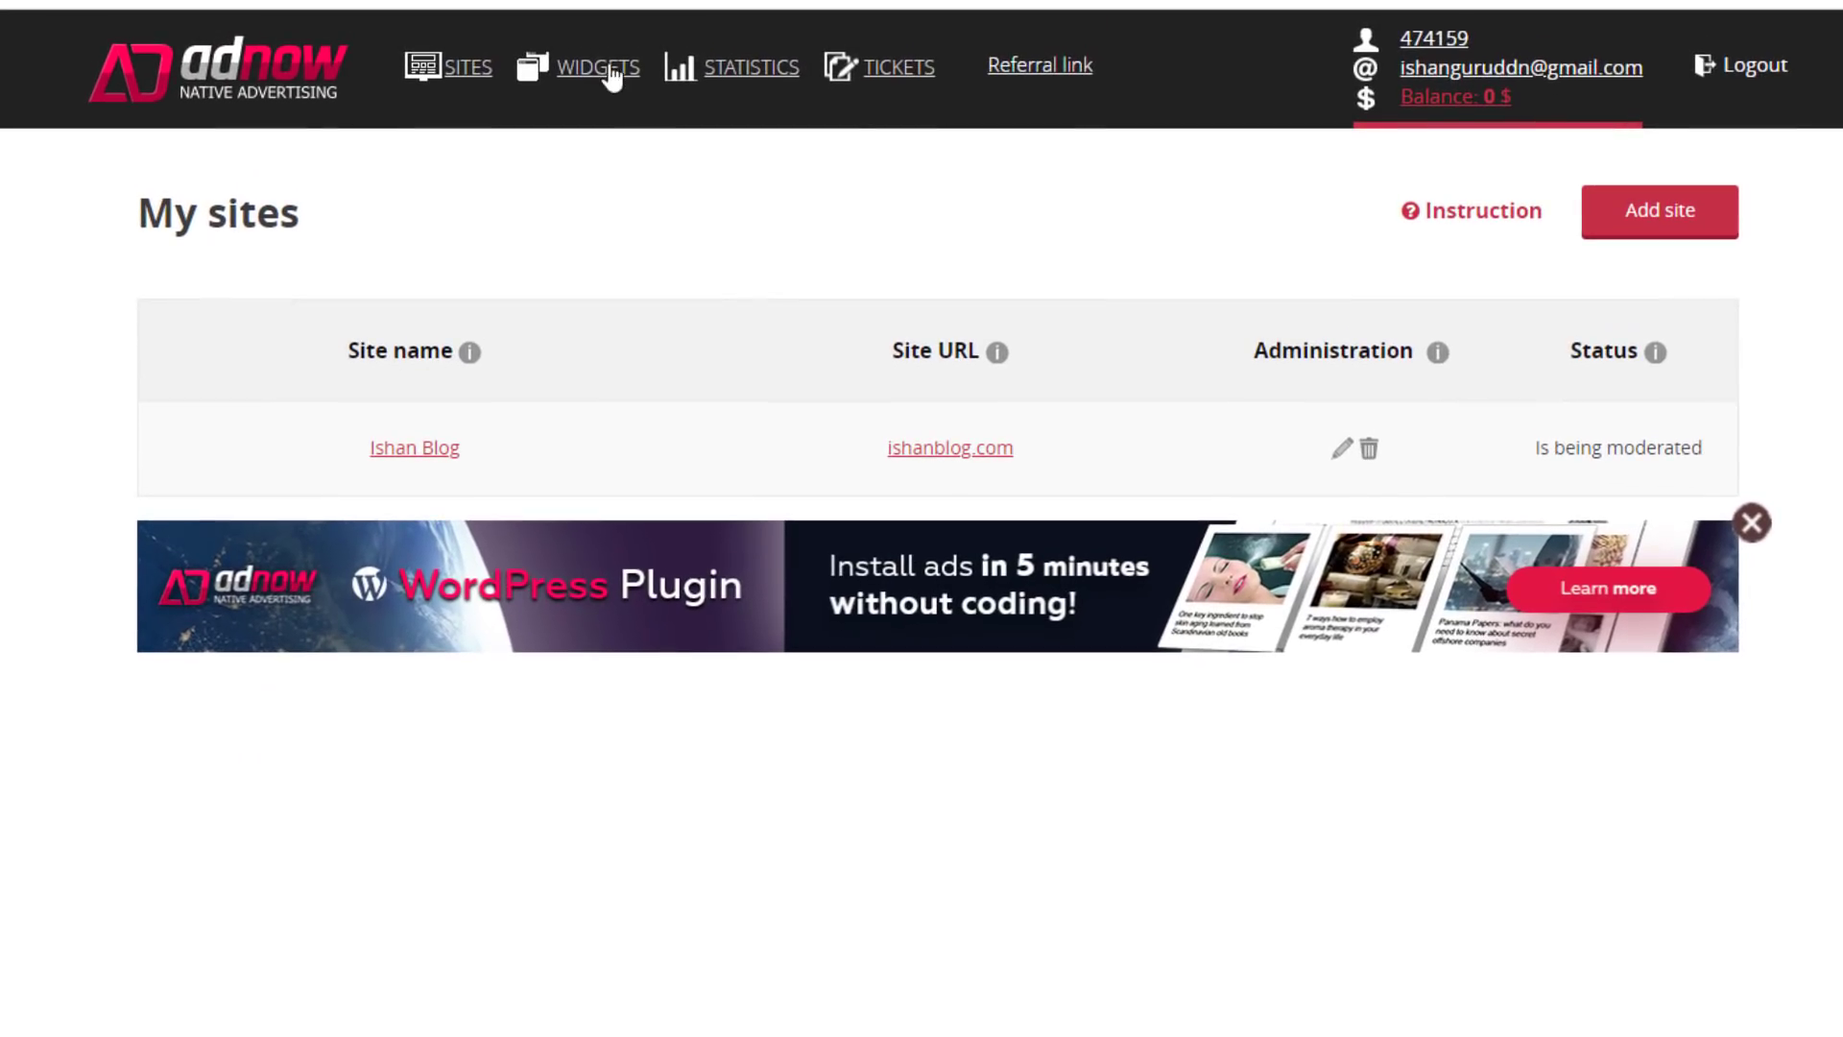
Review the Adnow widget list and the statistics page, including the clicks chart and the daily income table.
left_click(591, 77)
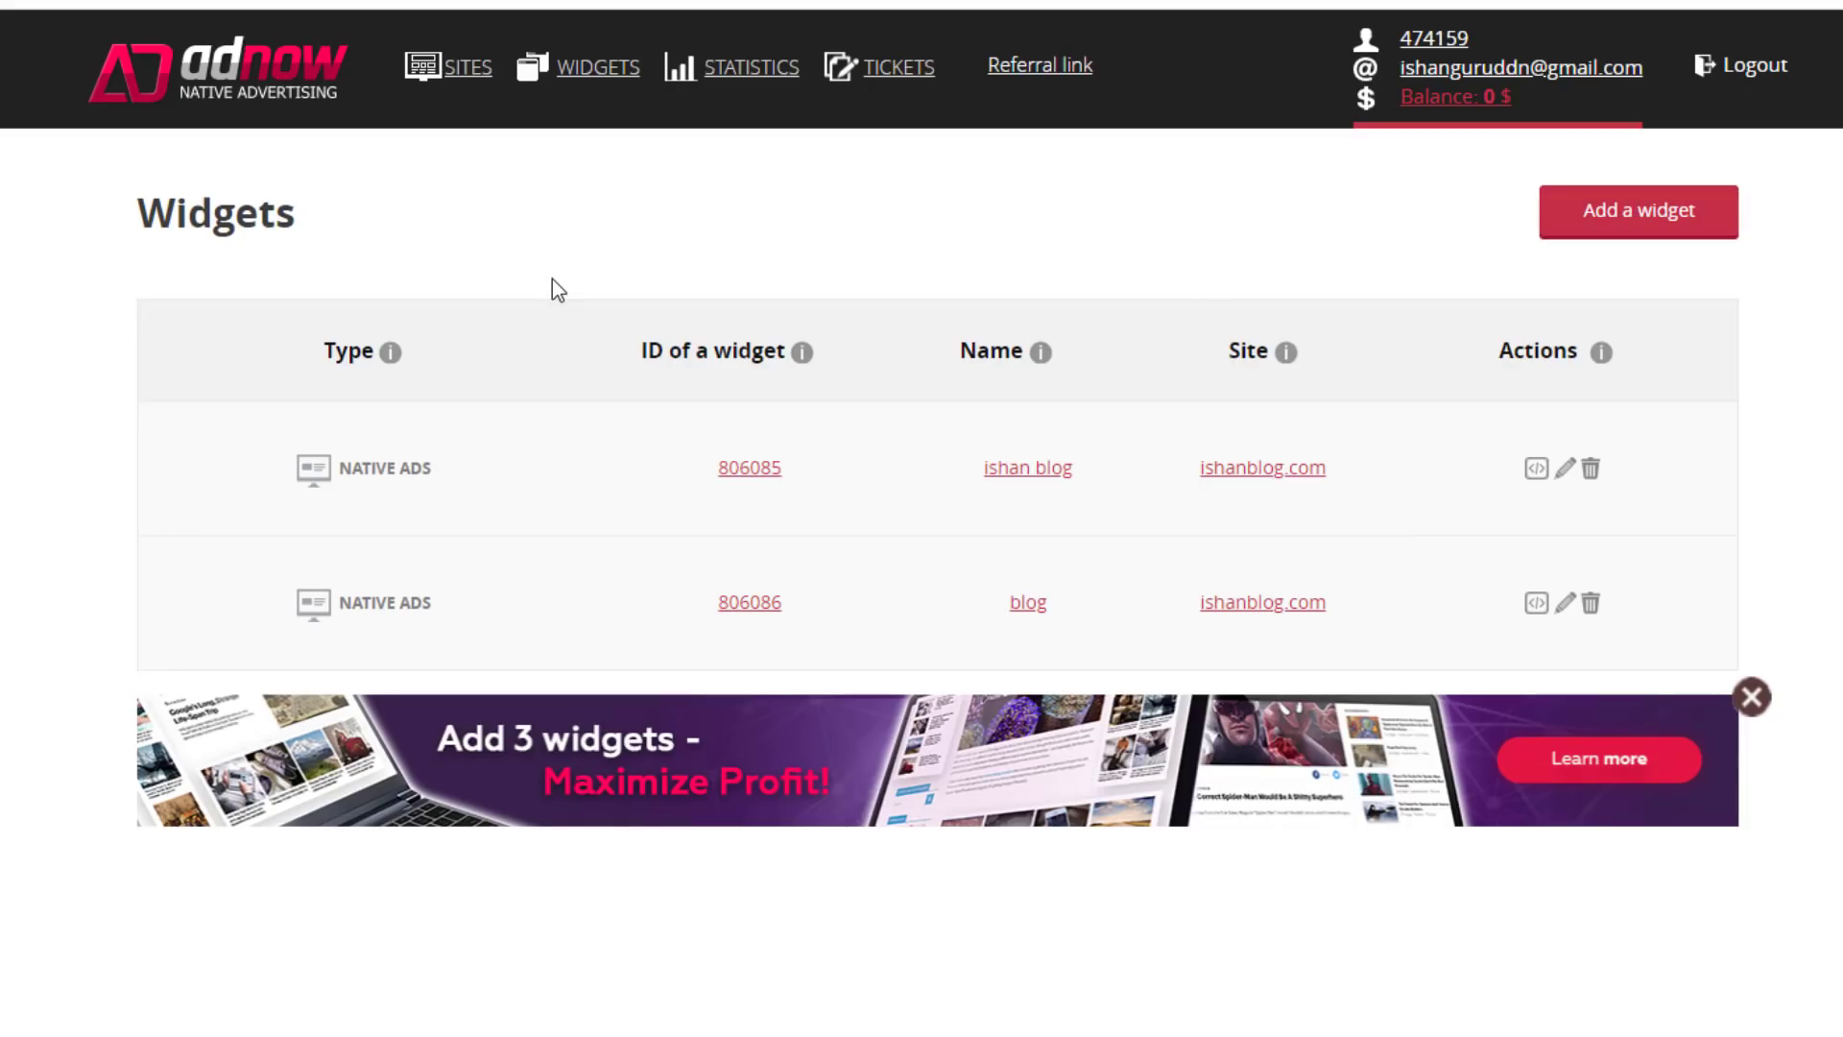
key("alt+Left")
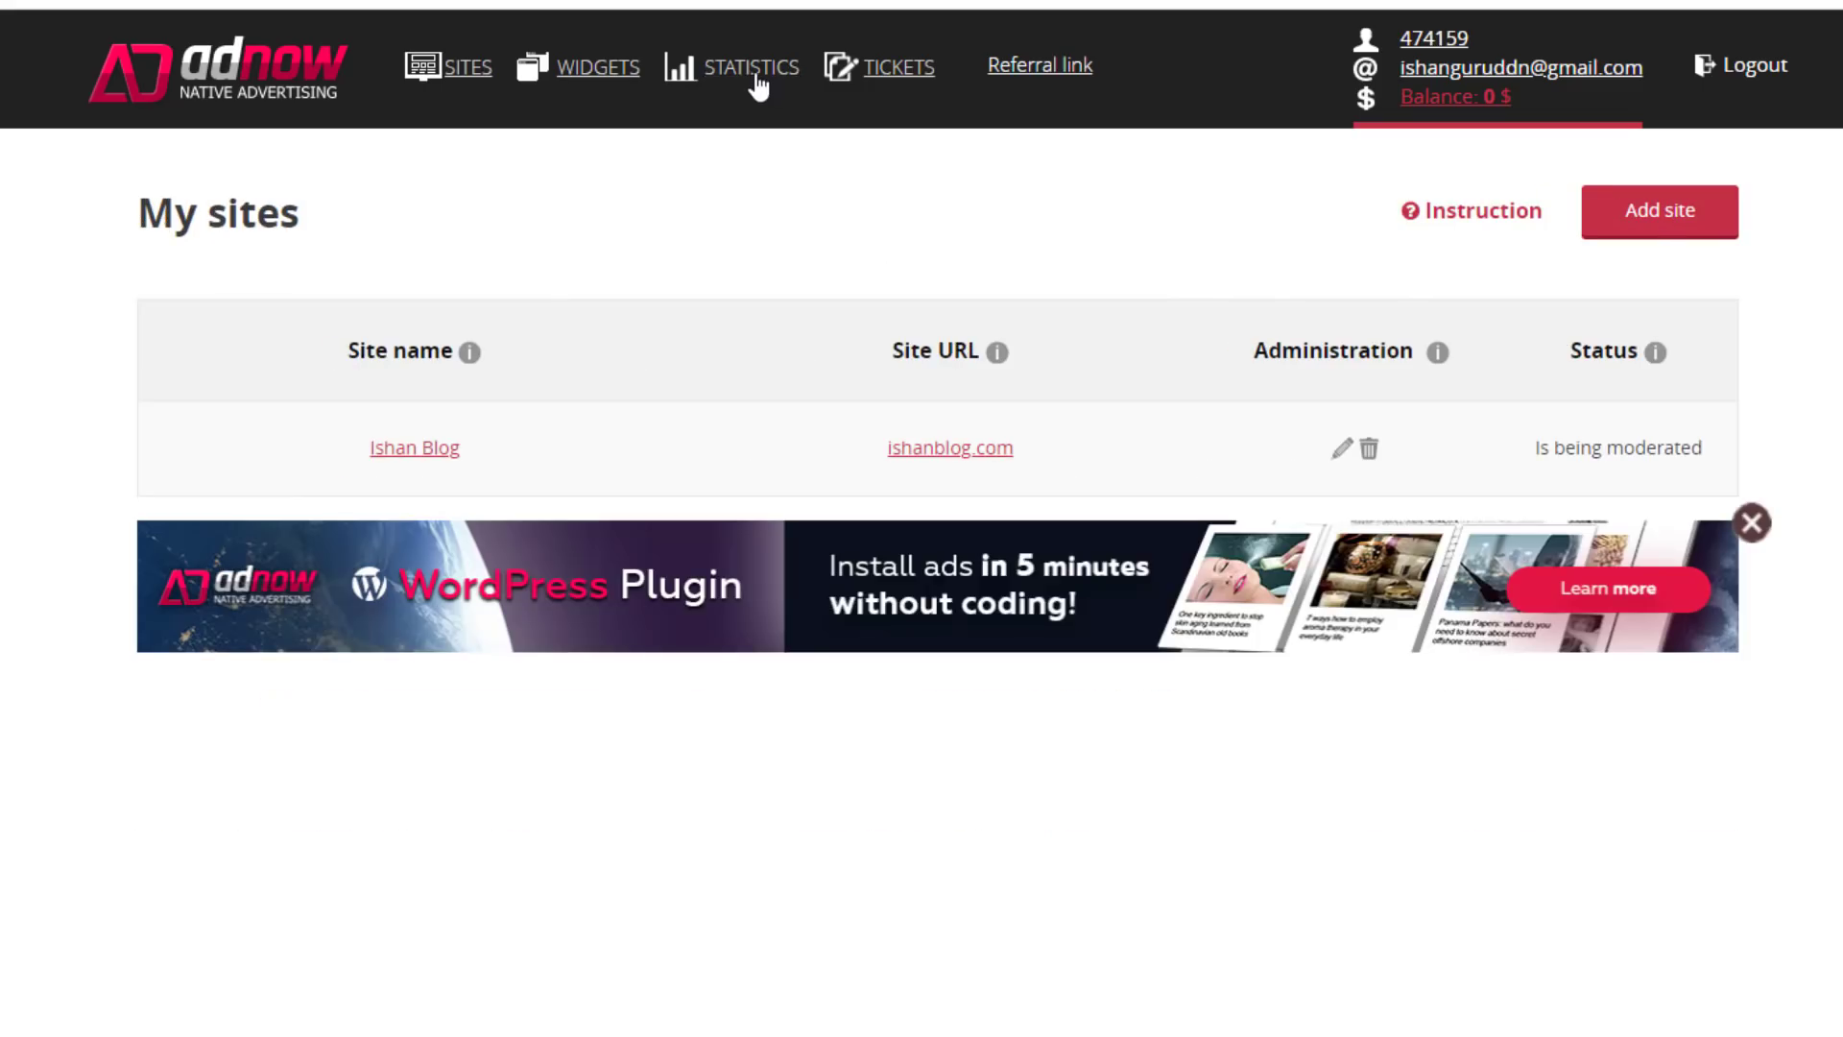
left_click(755, 77)
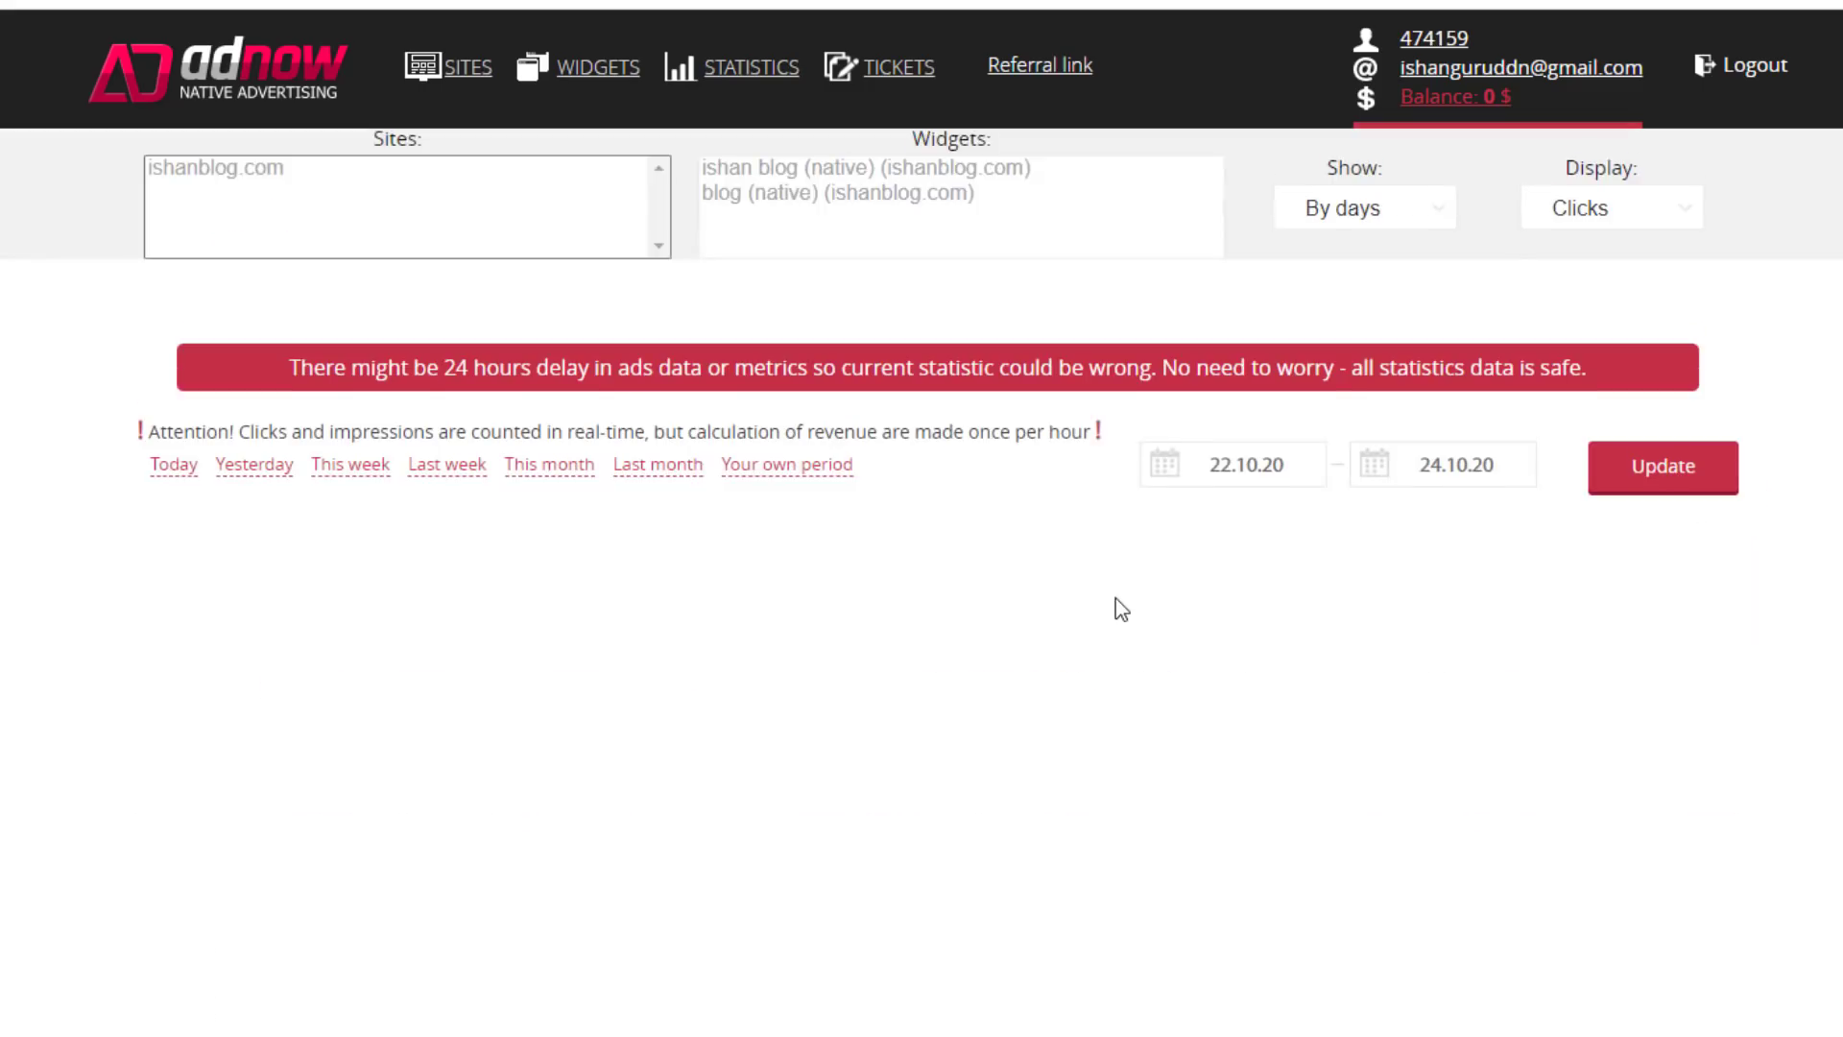
scroll(1325, 893, "down", 3)
scroll(596, 975, "down", 2)
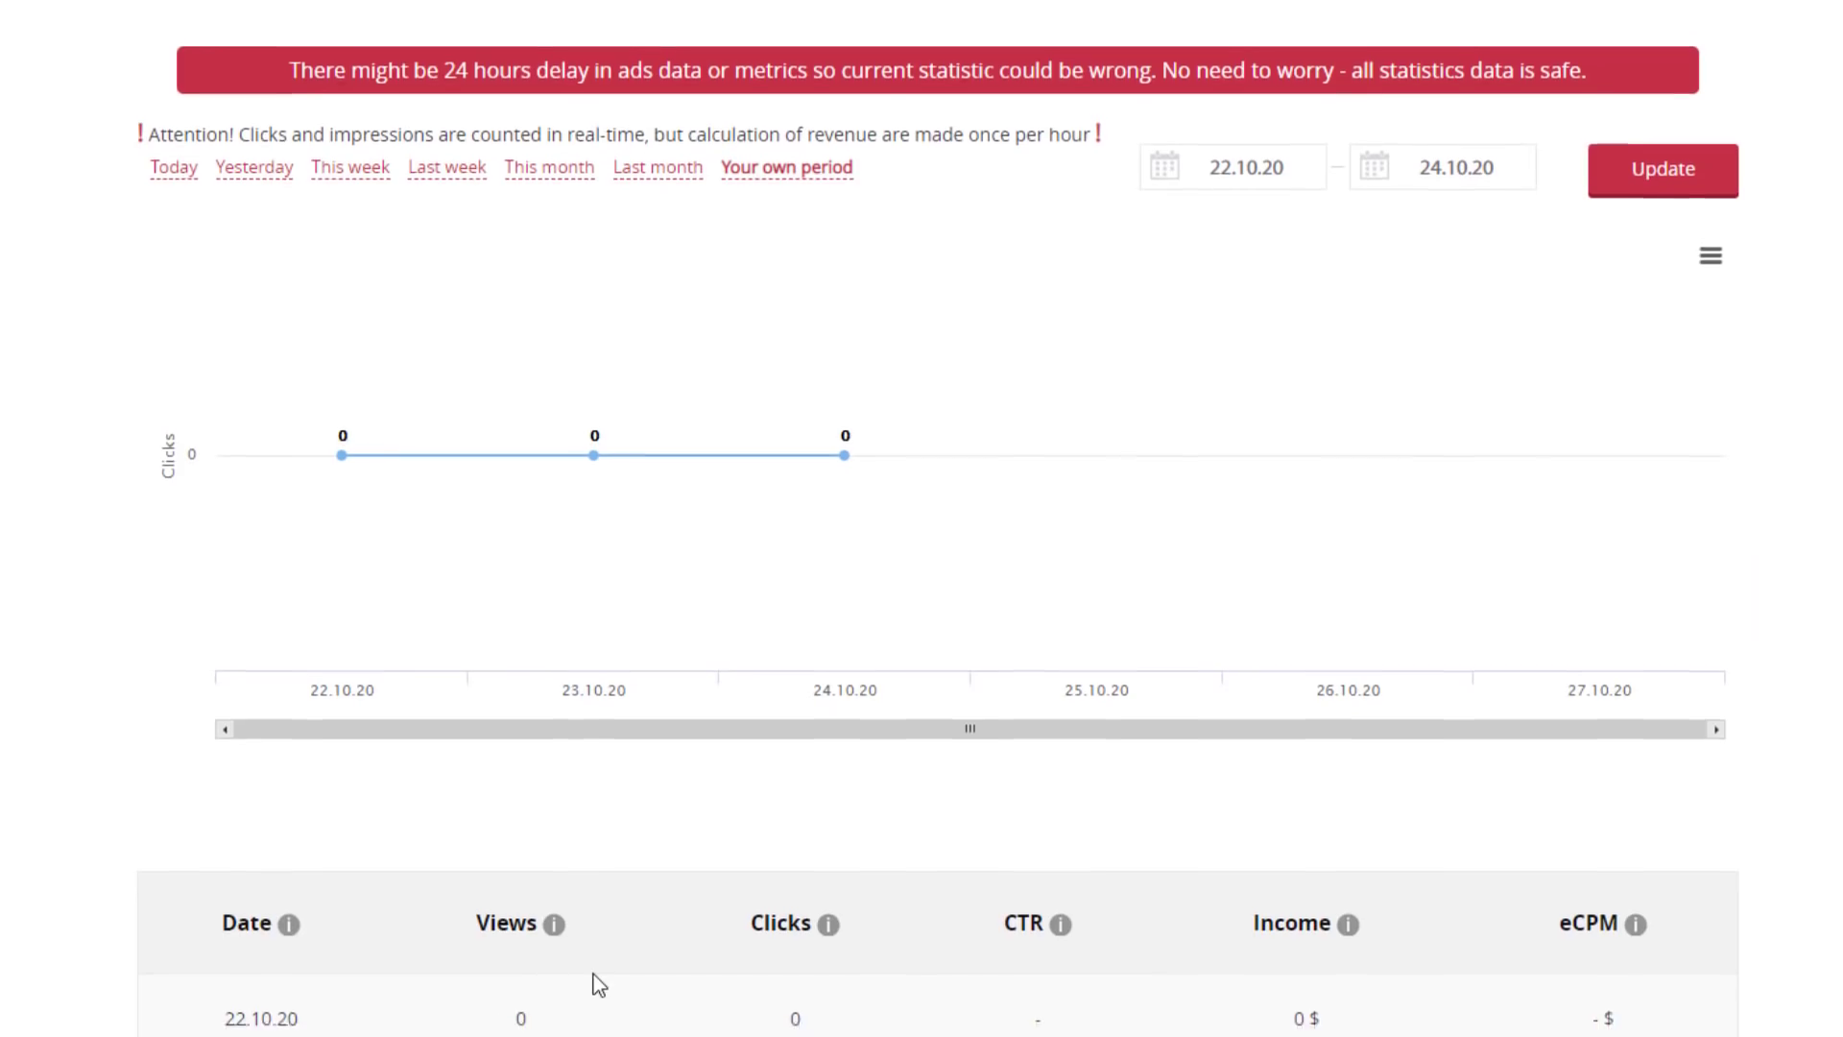
scroll(804, 805, "down", 3)
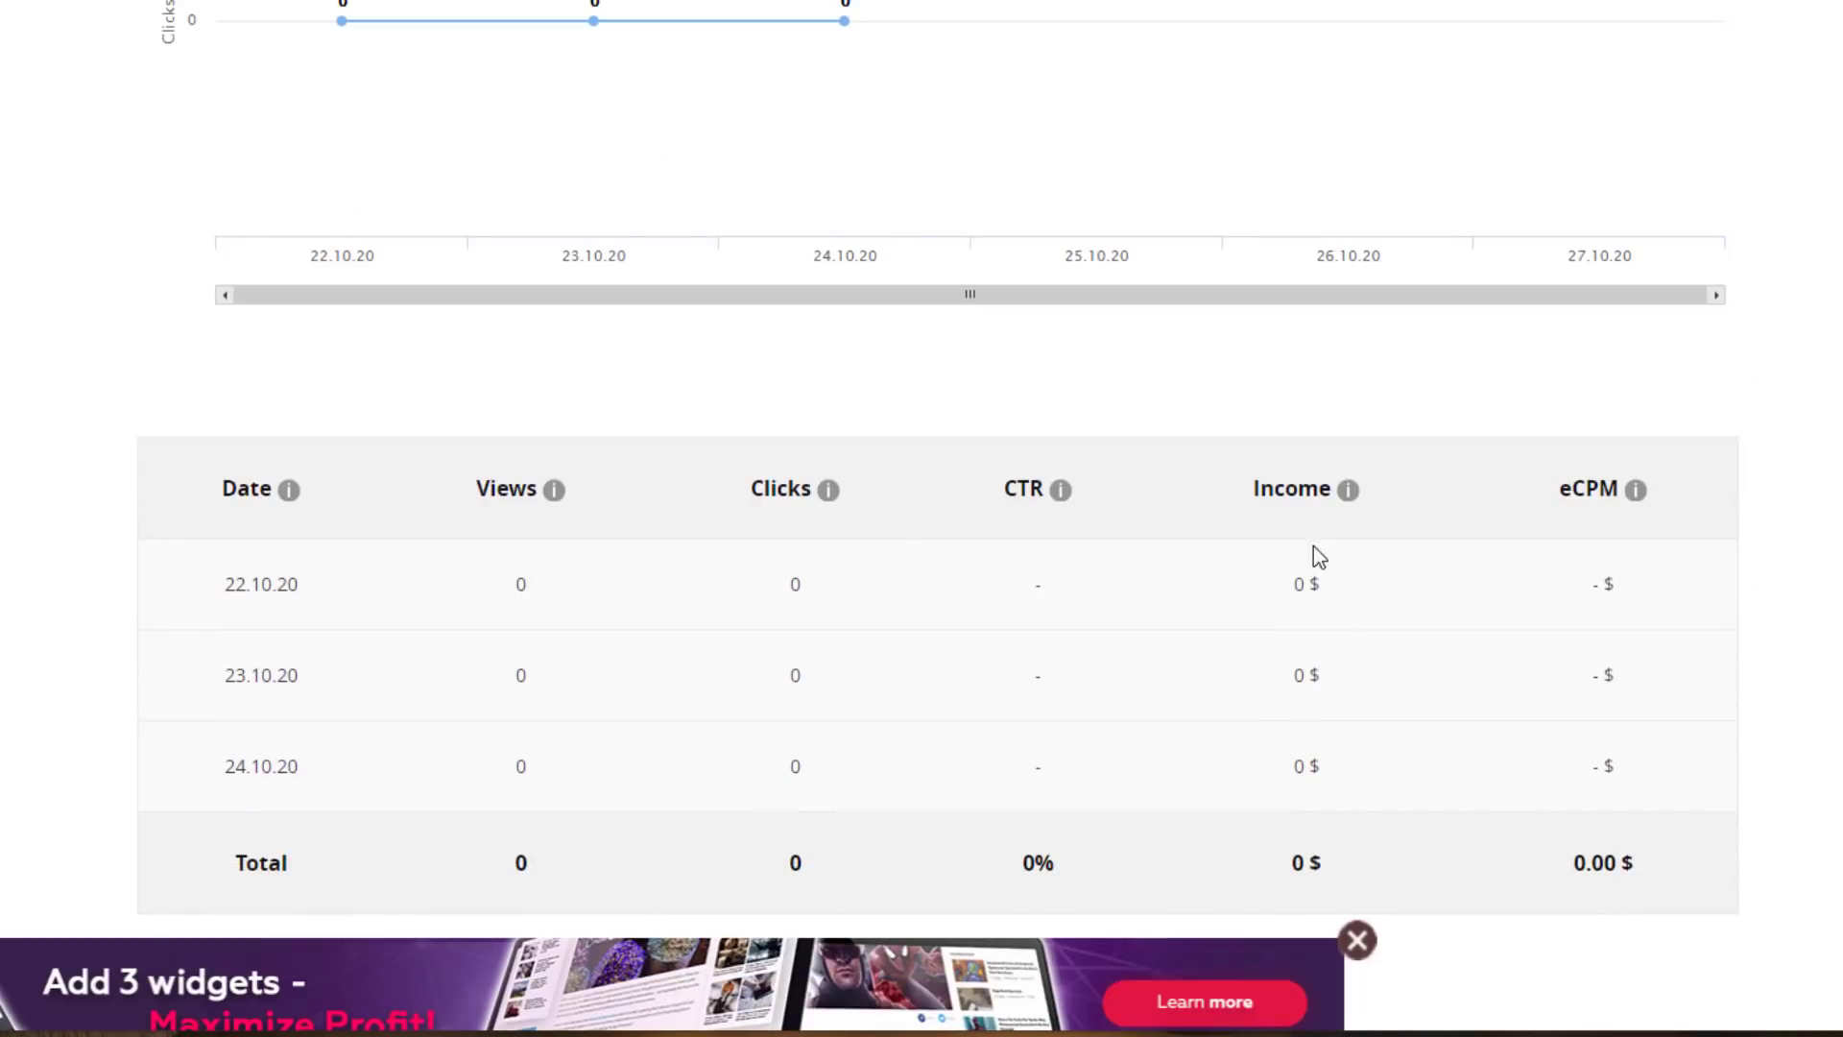
scroll(1347, 849, "up", 8)
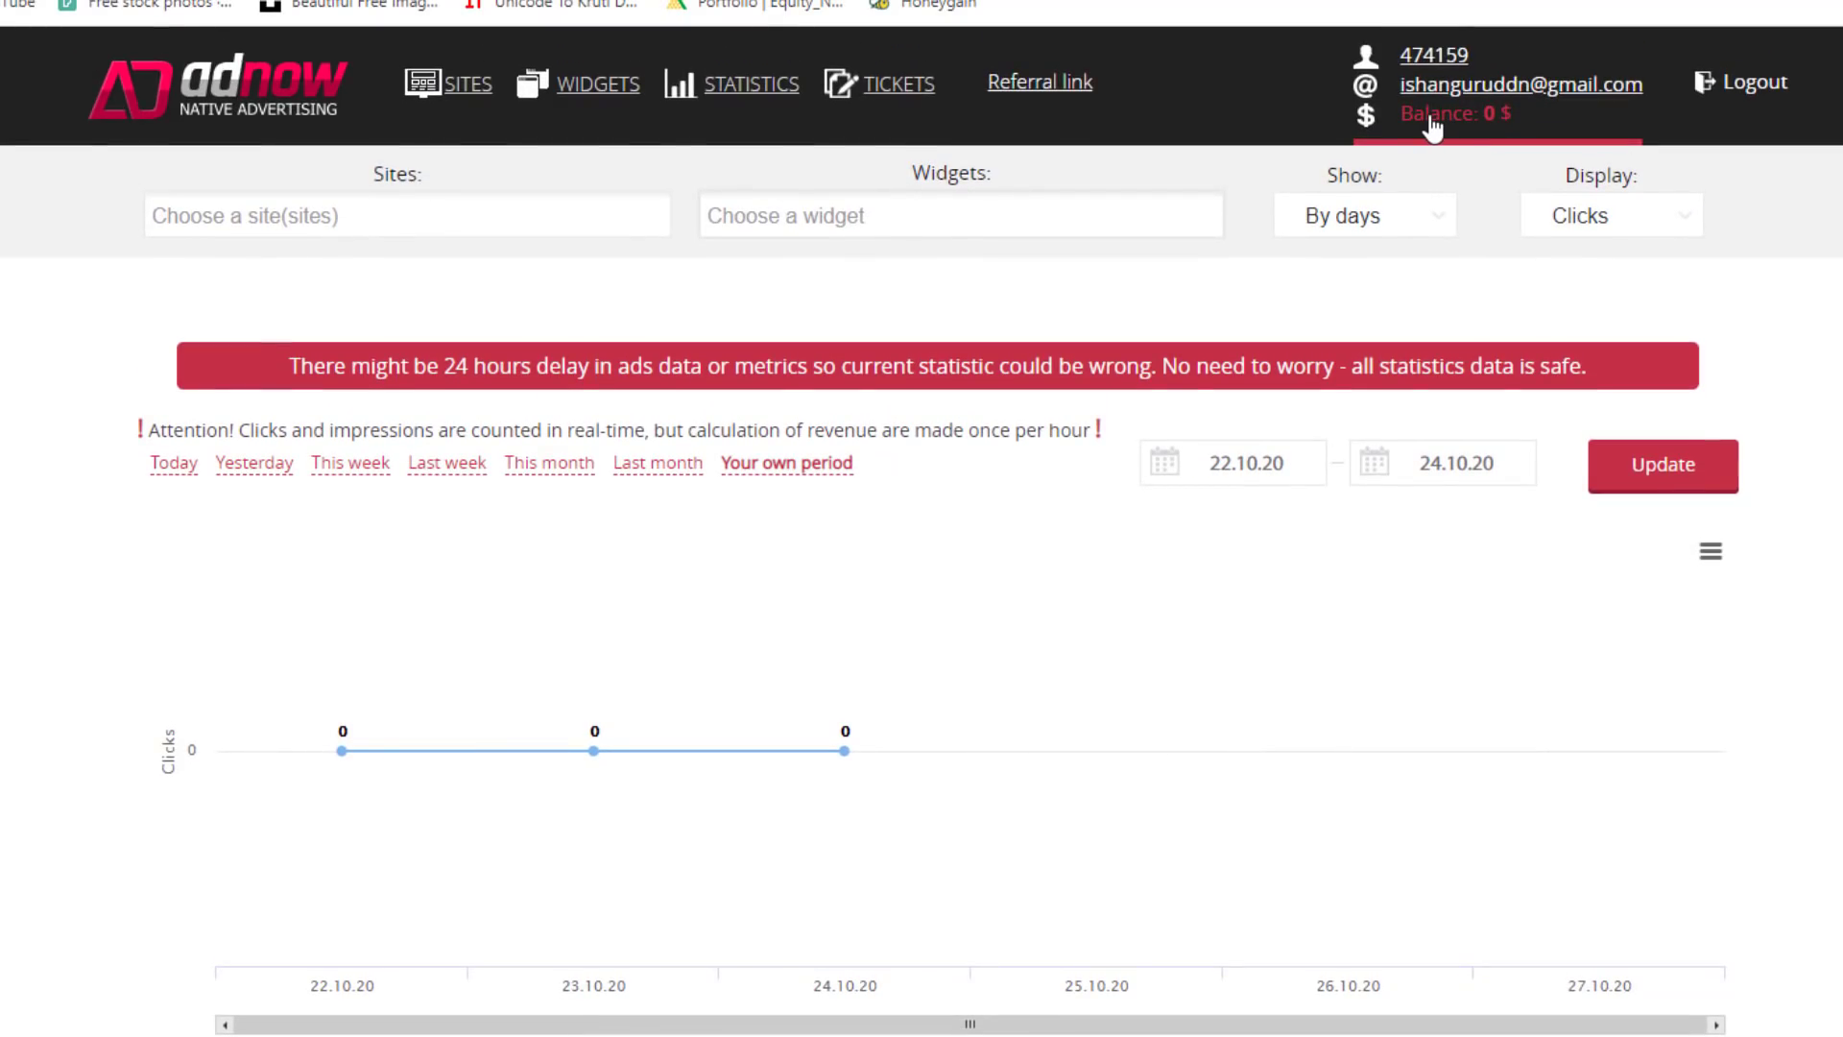
Check the payment history through the account balance and open the profile's payment method settings.
left_click(1432, 120)
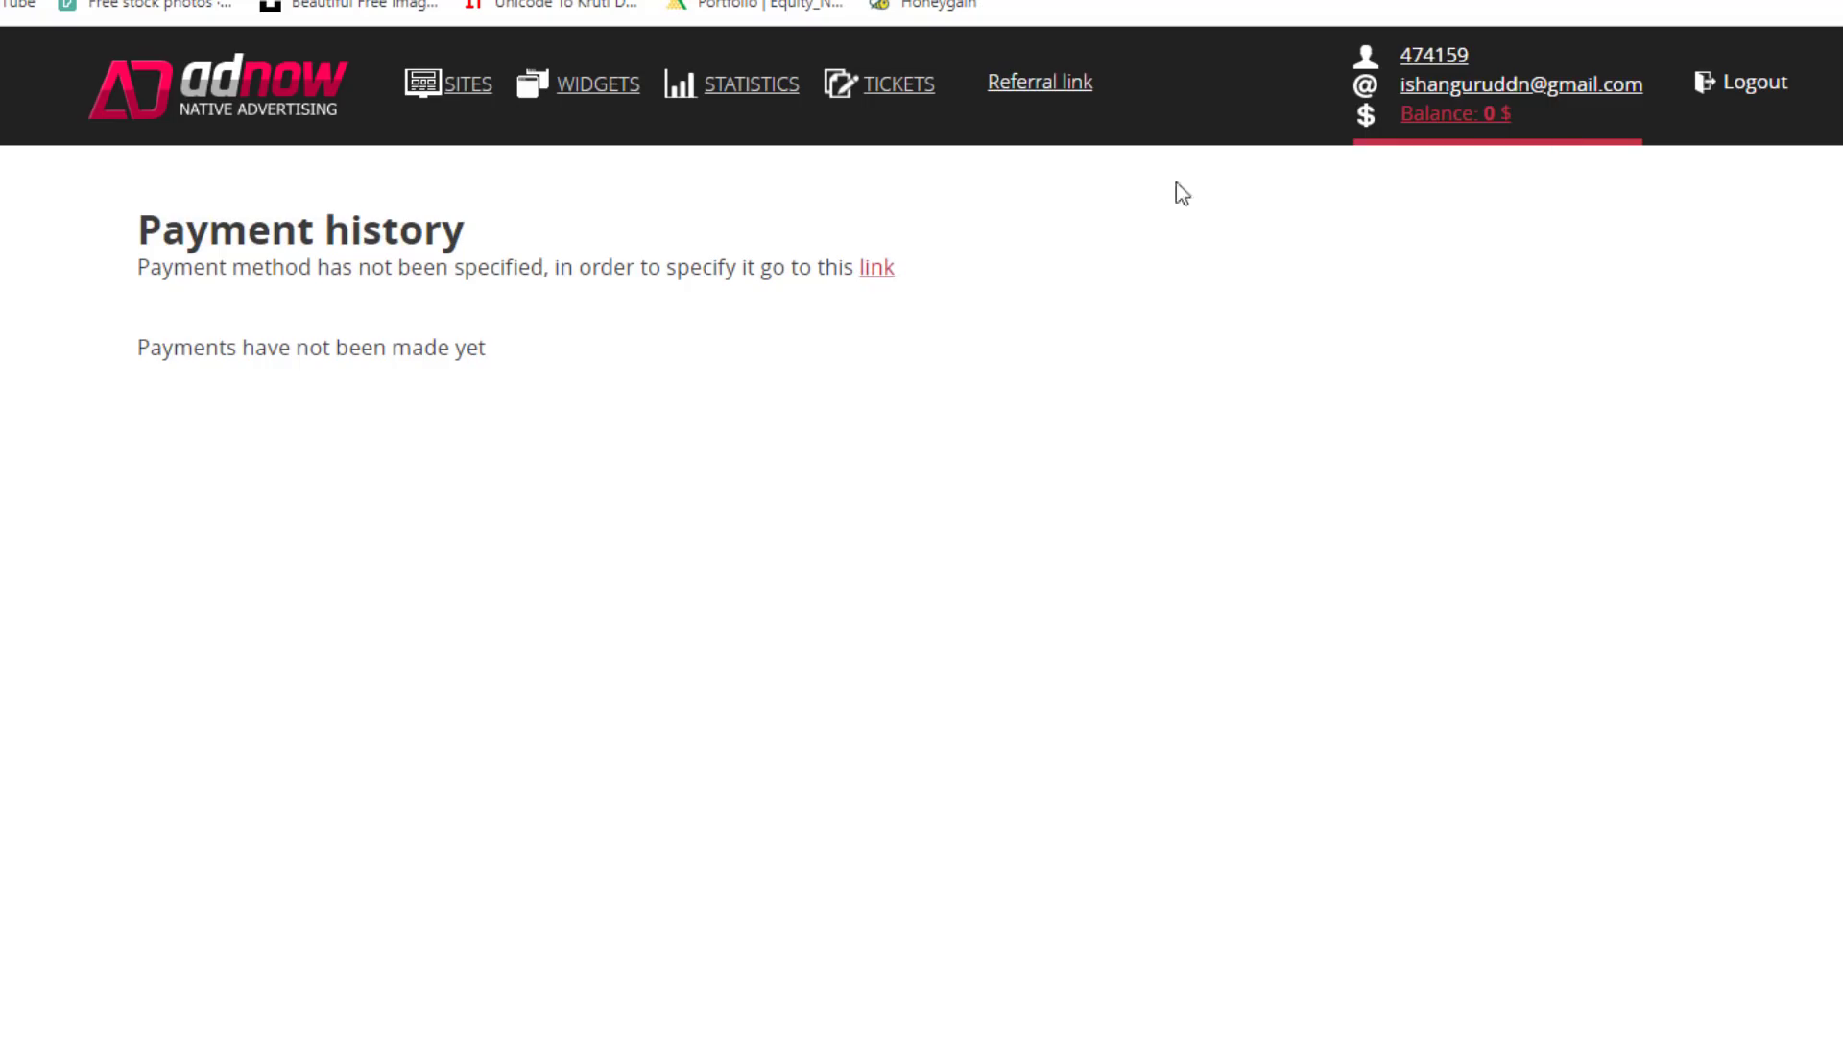
left_click(881, 274)
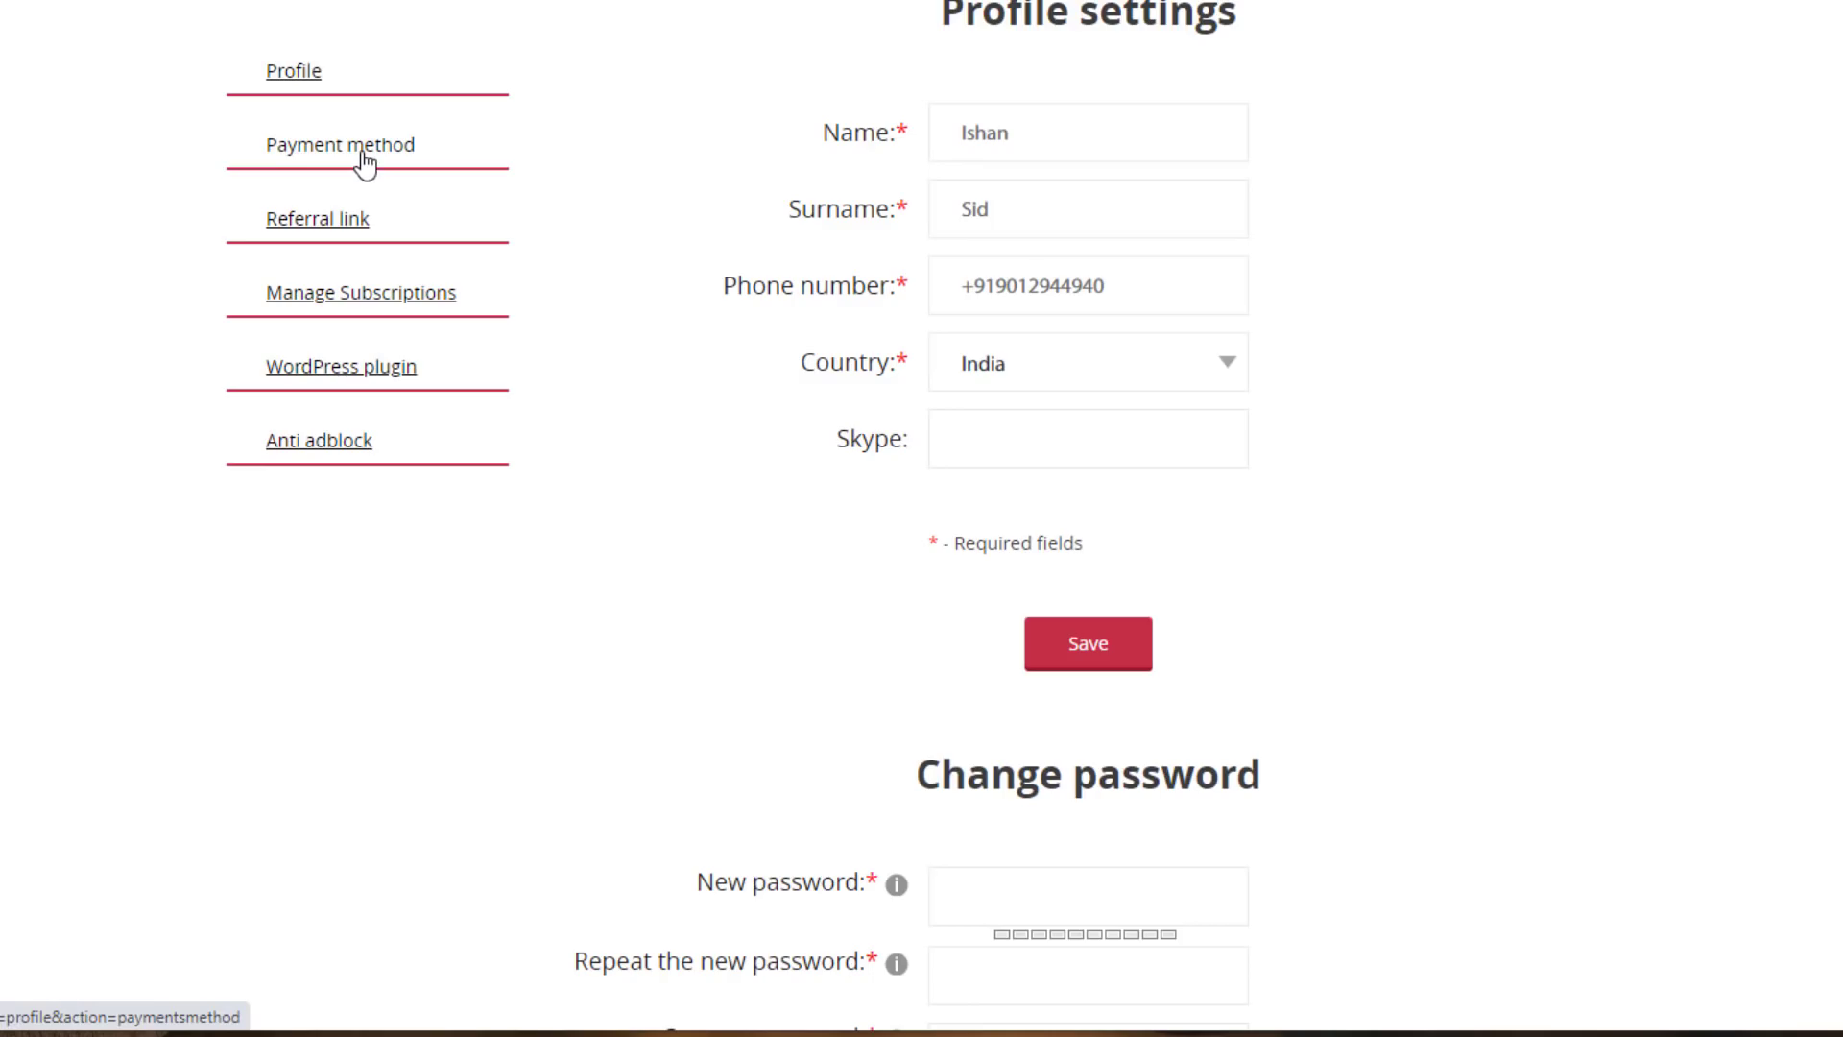
left_click(364, 156)
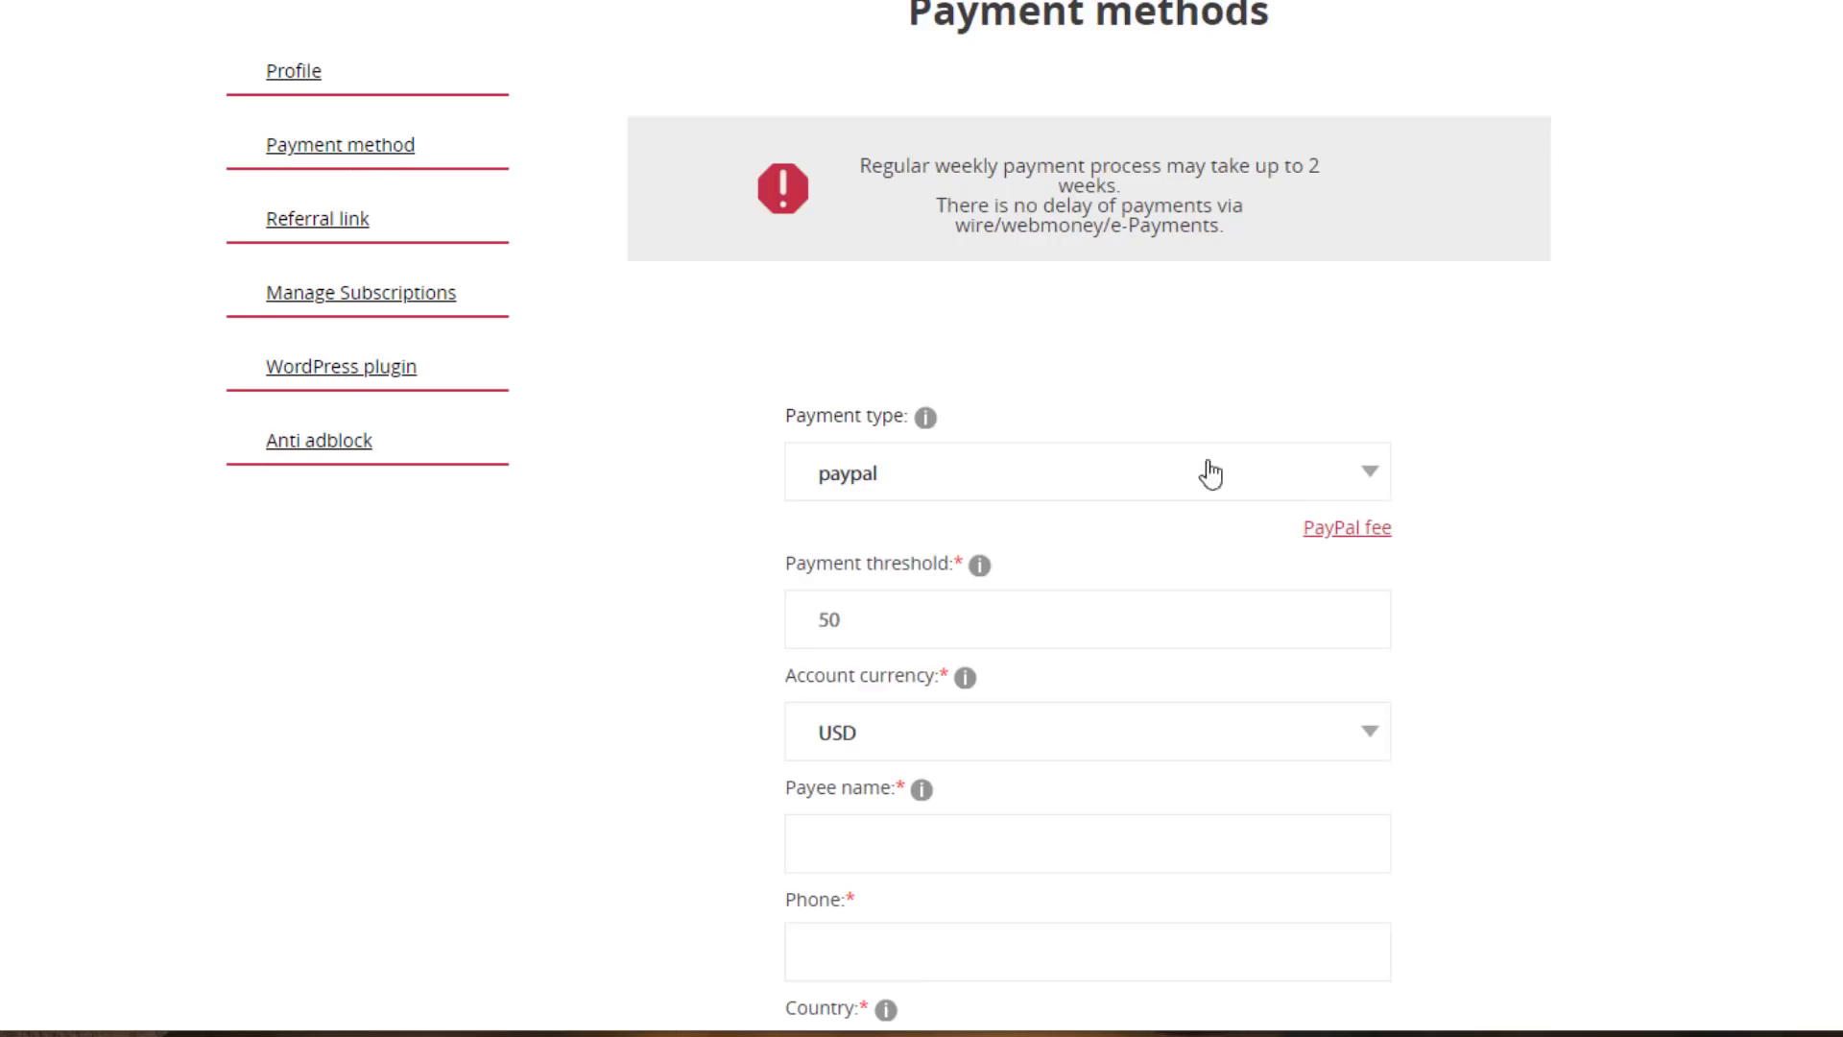
Choose paypal as the payment type and set the payment threshold to 100.
scroll(908, 374, "down", 3)
left_click(1225, 213)
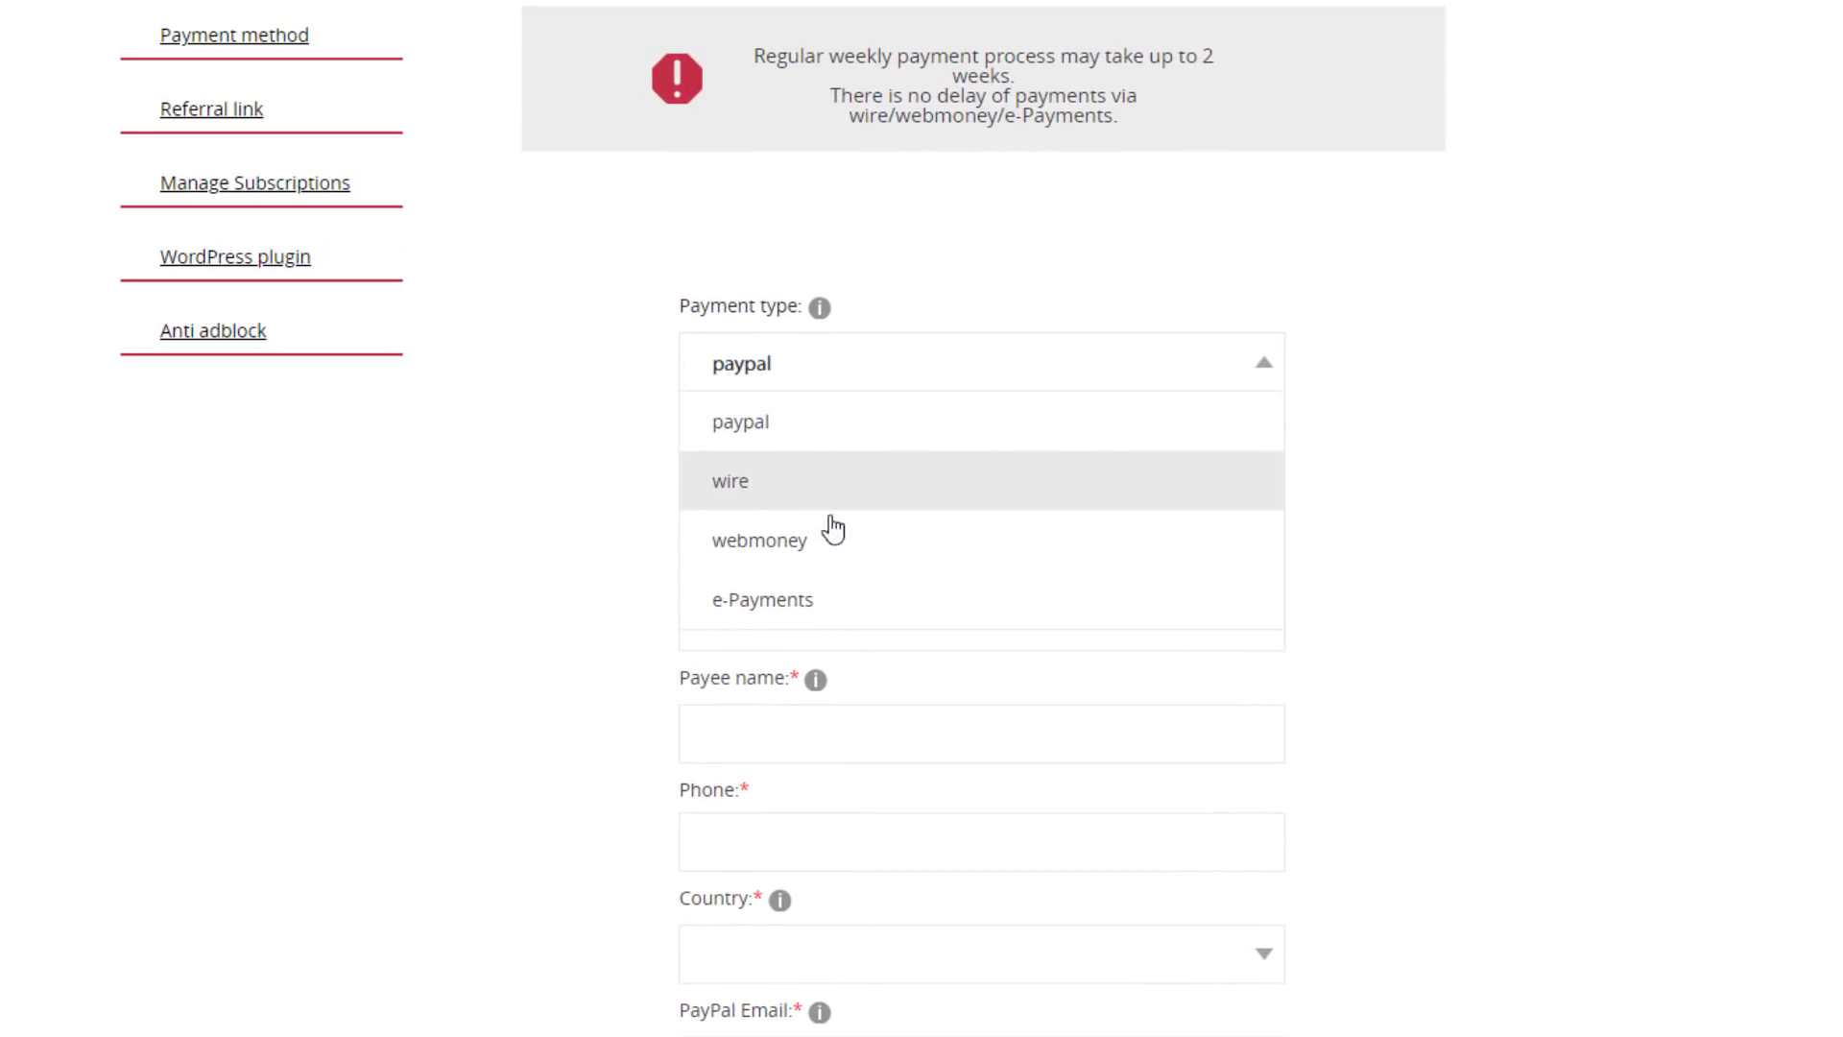
left_click(811, 416)
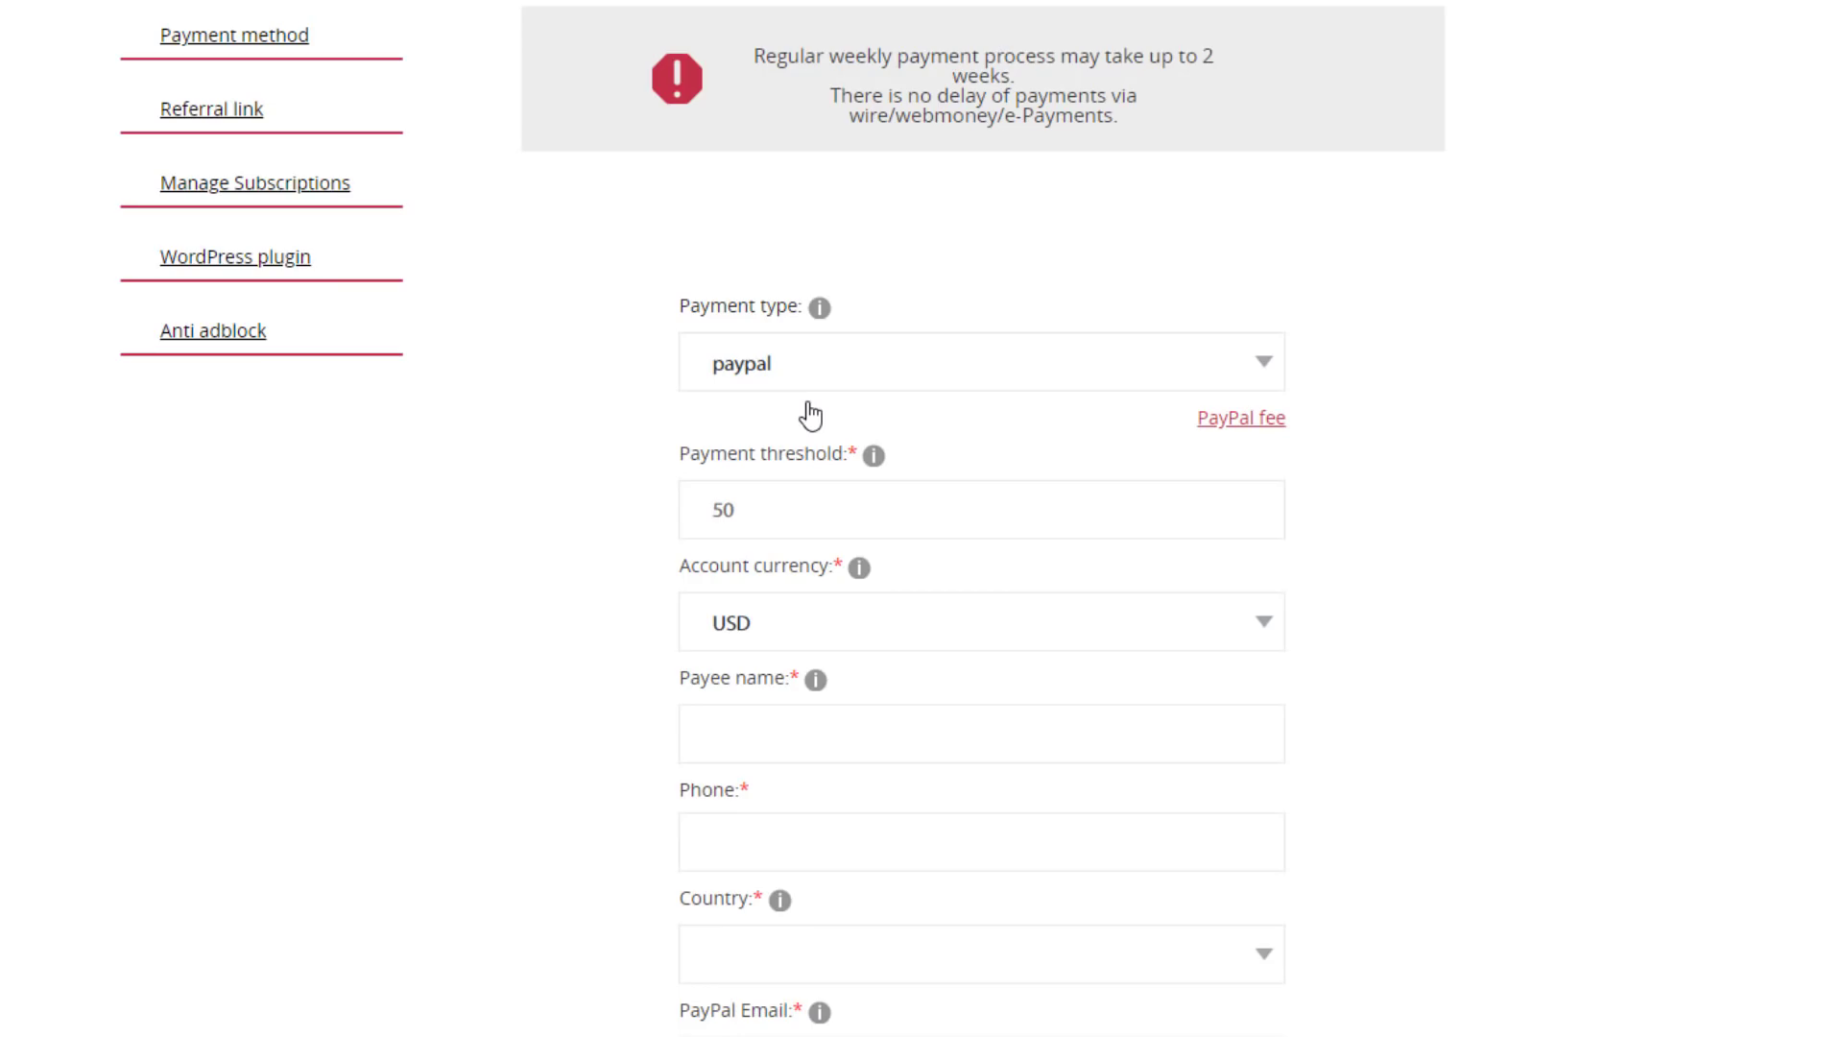
double_click(716, 522)
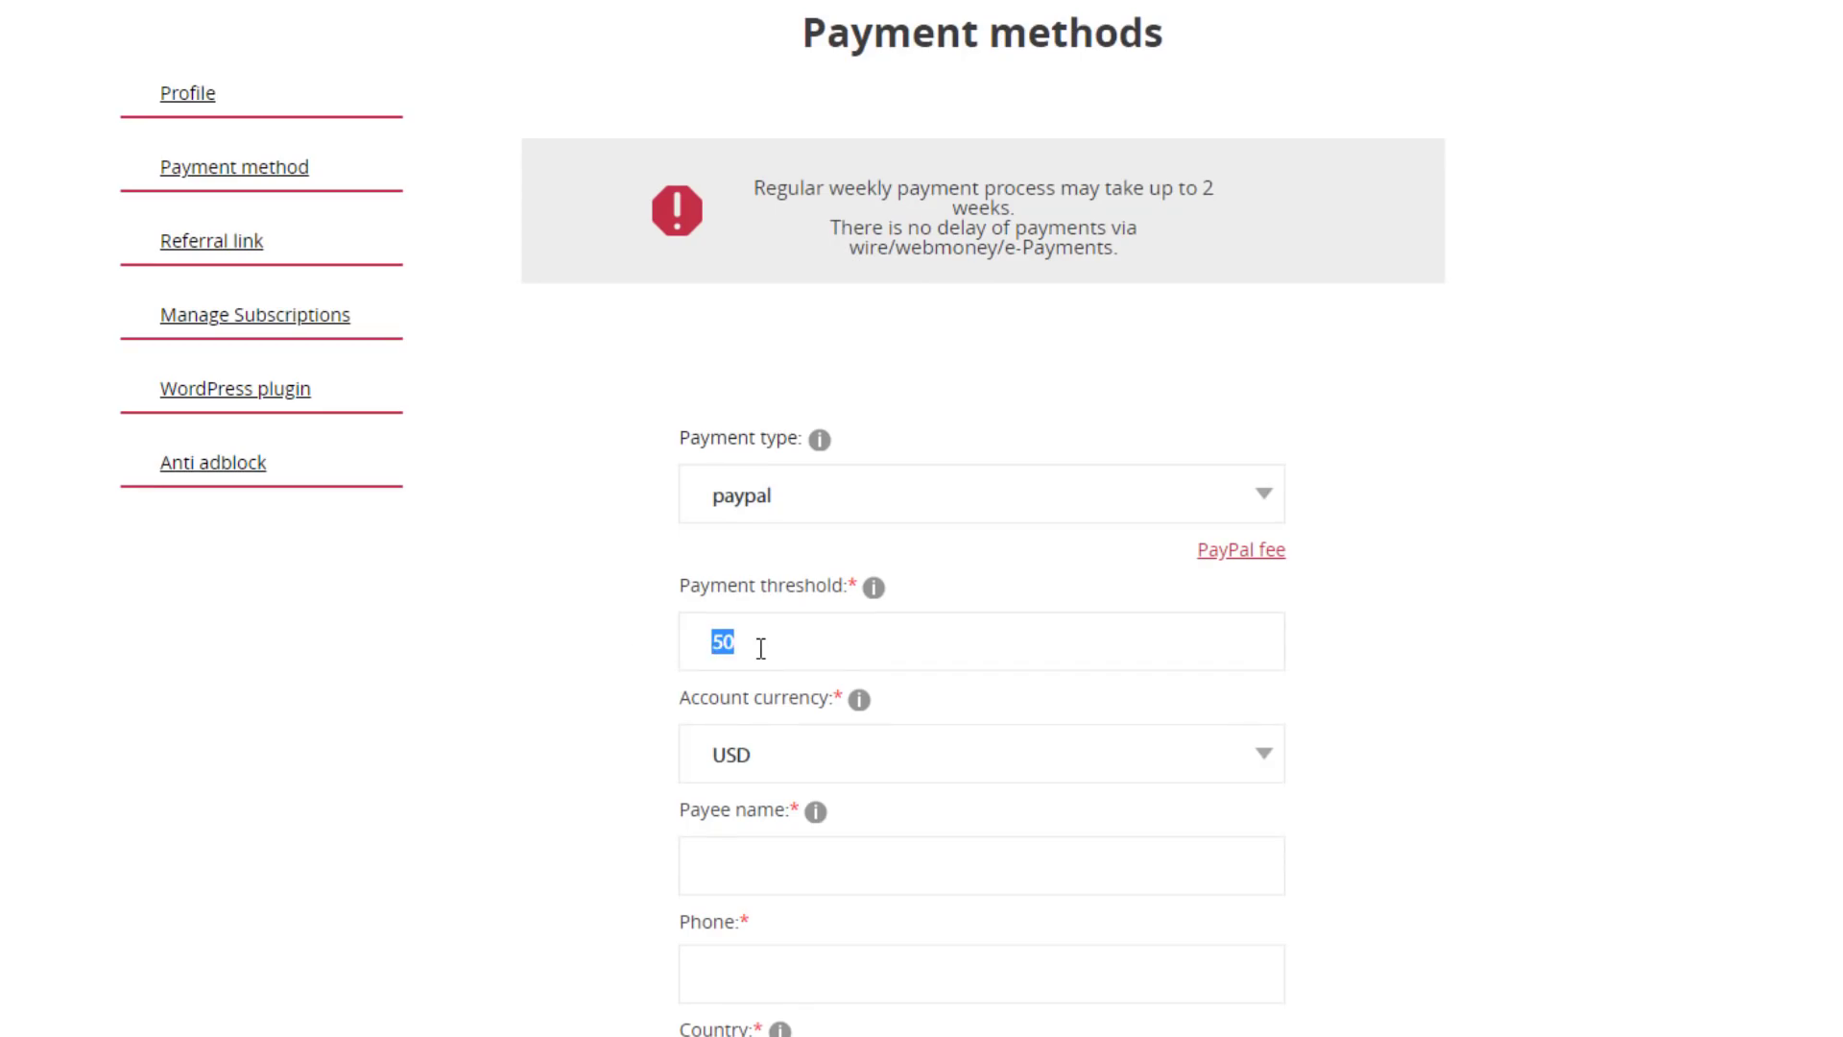
type("100")
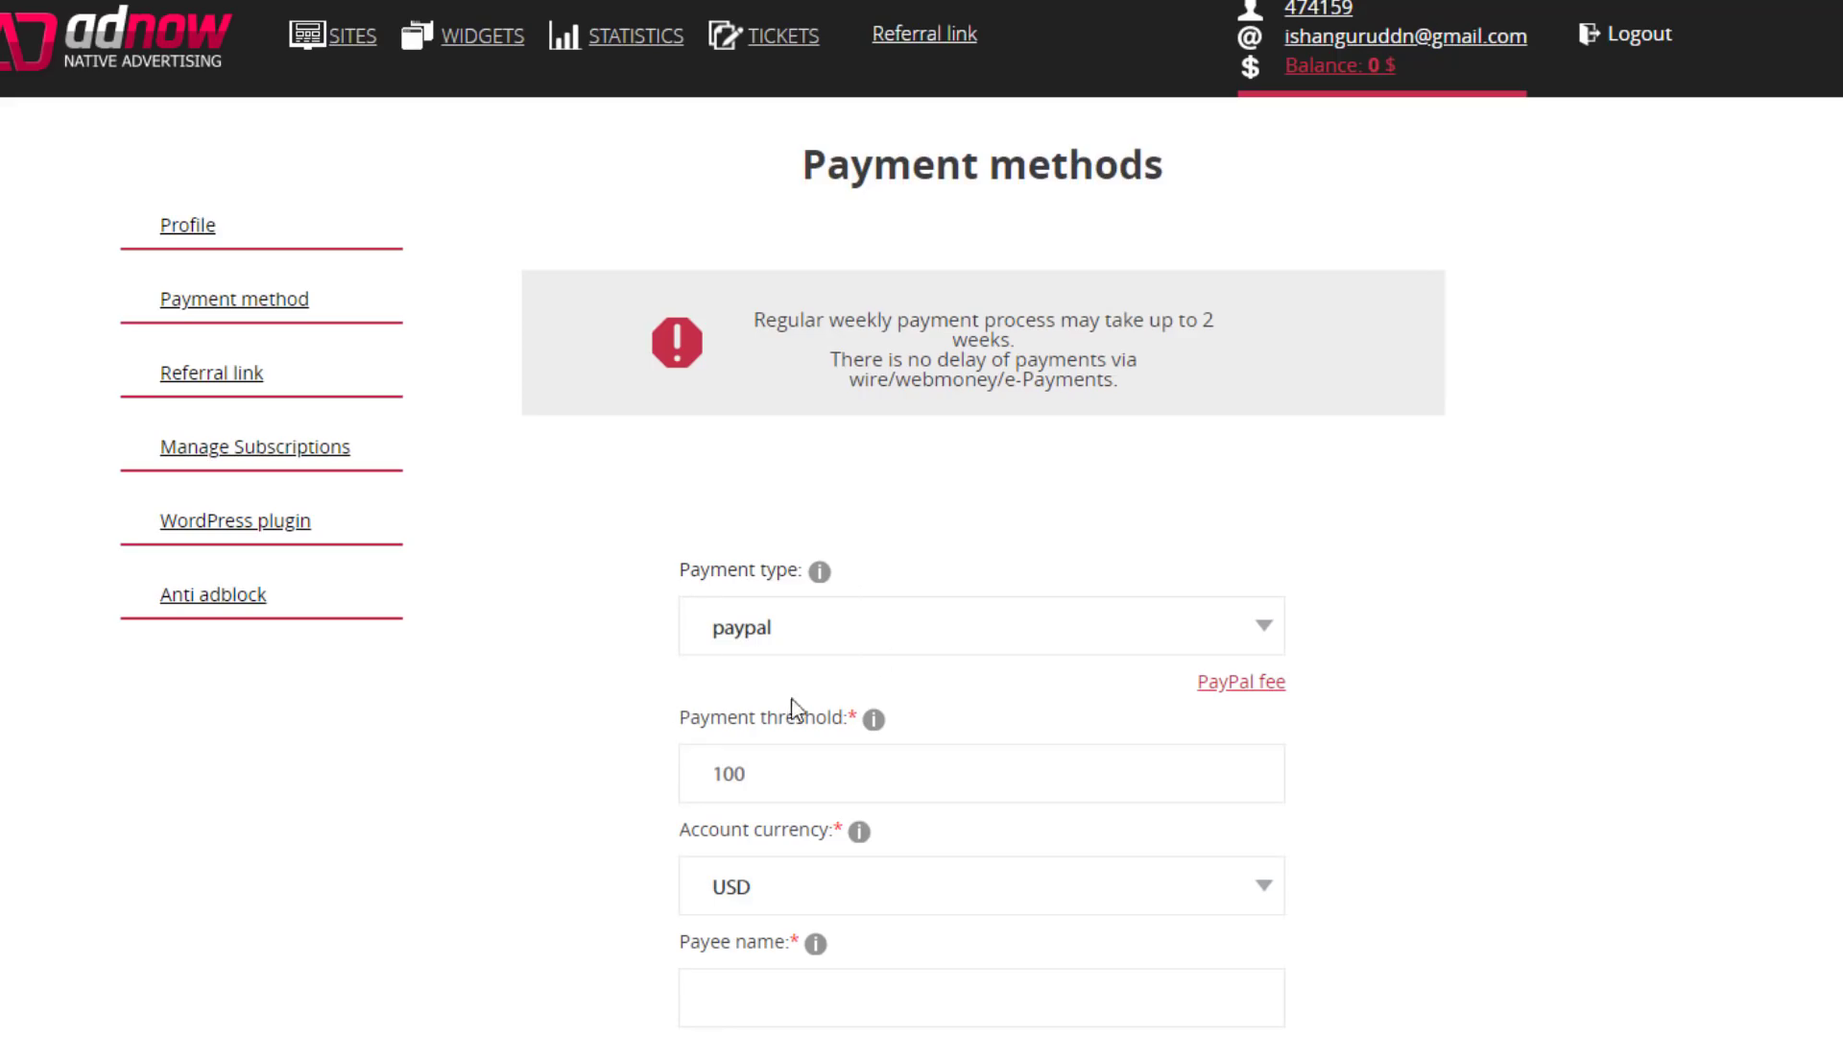
Enter the payee's full name and submit the payment details form.
scroll(826, 768, "down", 4)
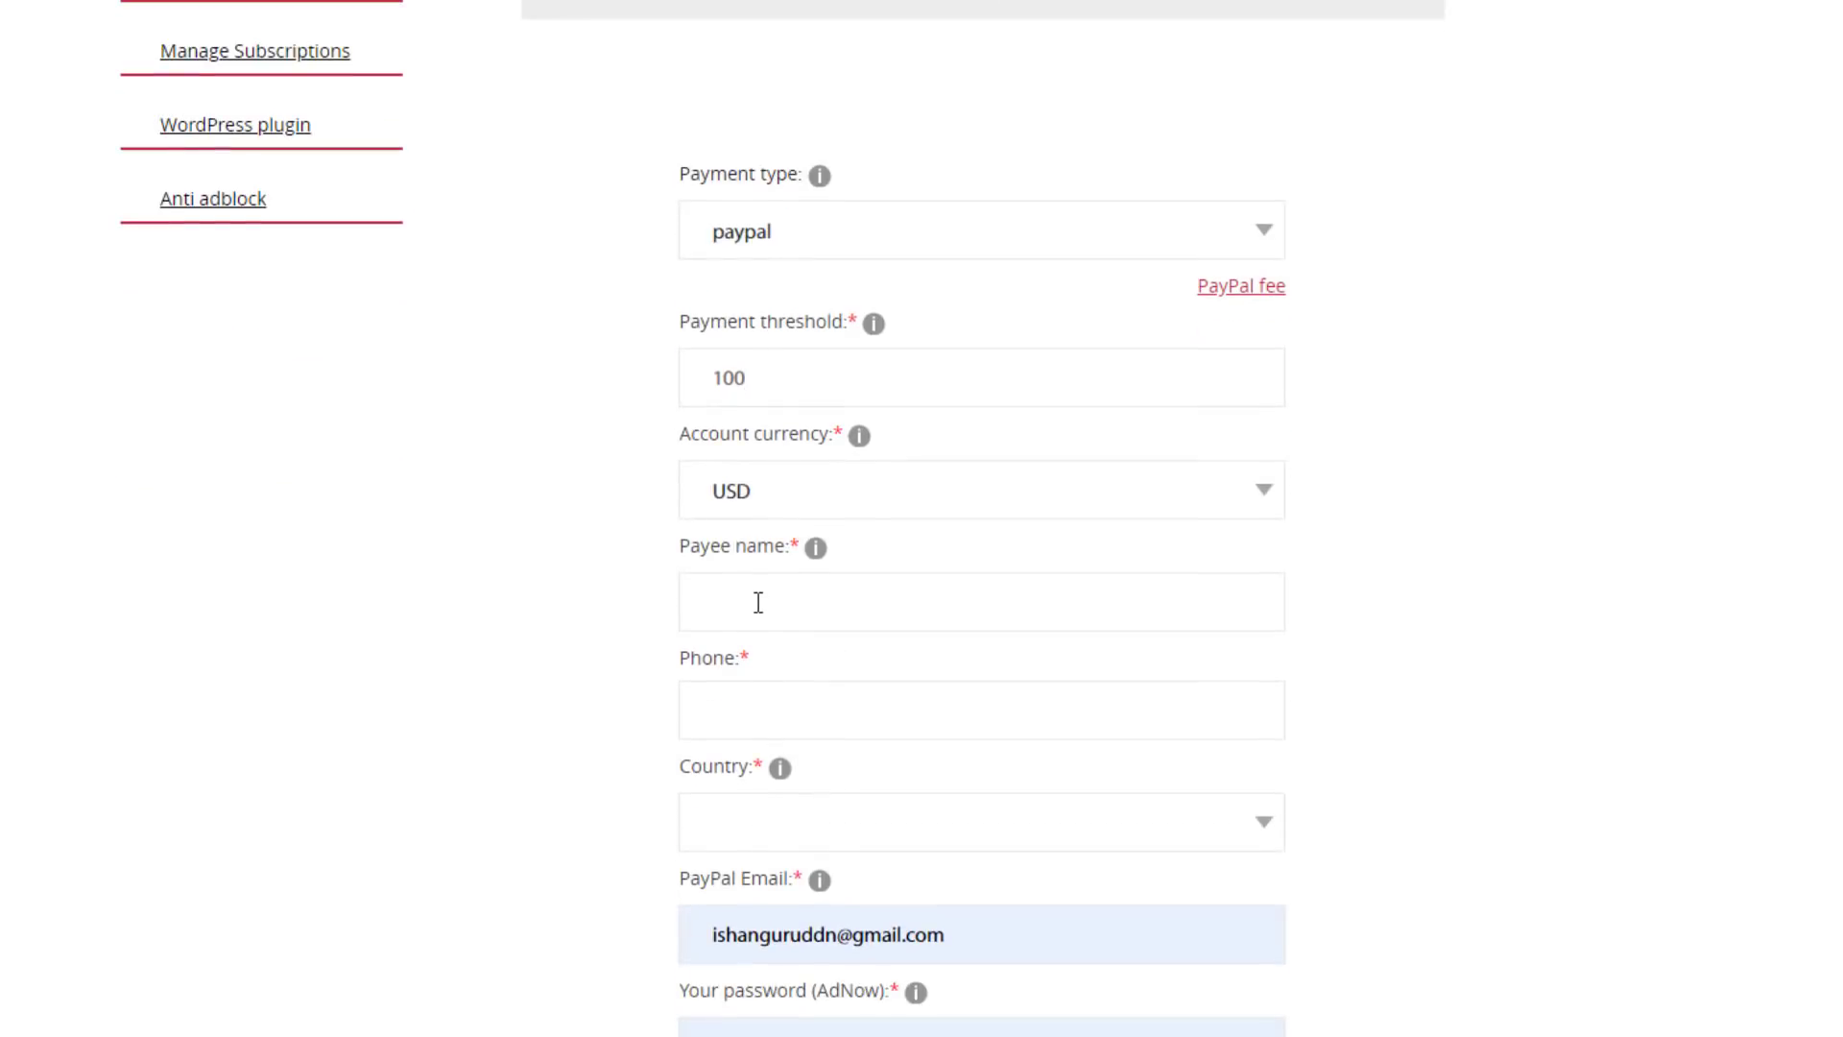
type("Ishan Sid")
scroll(761, 708, "down", 2)
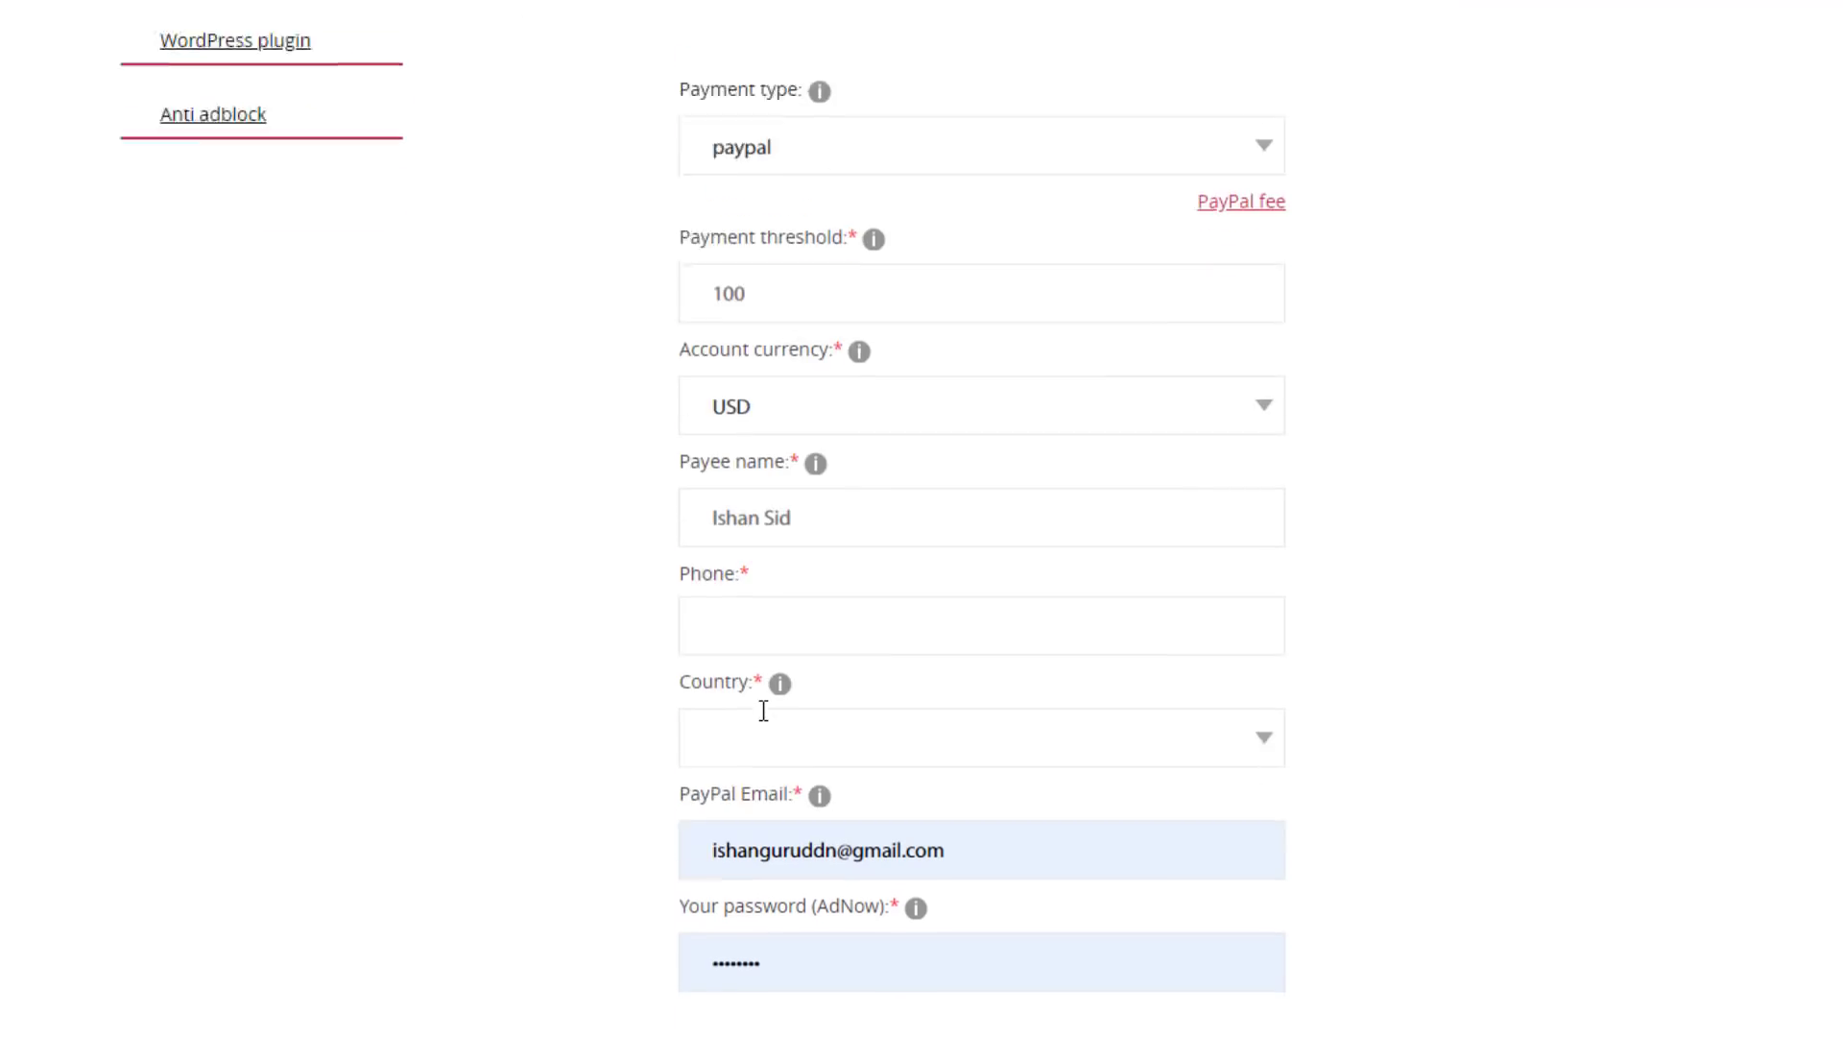
scroll(777, 683, "down", 1)
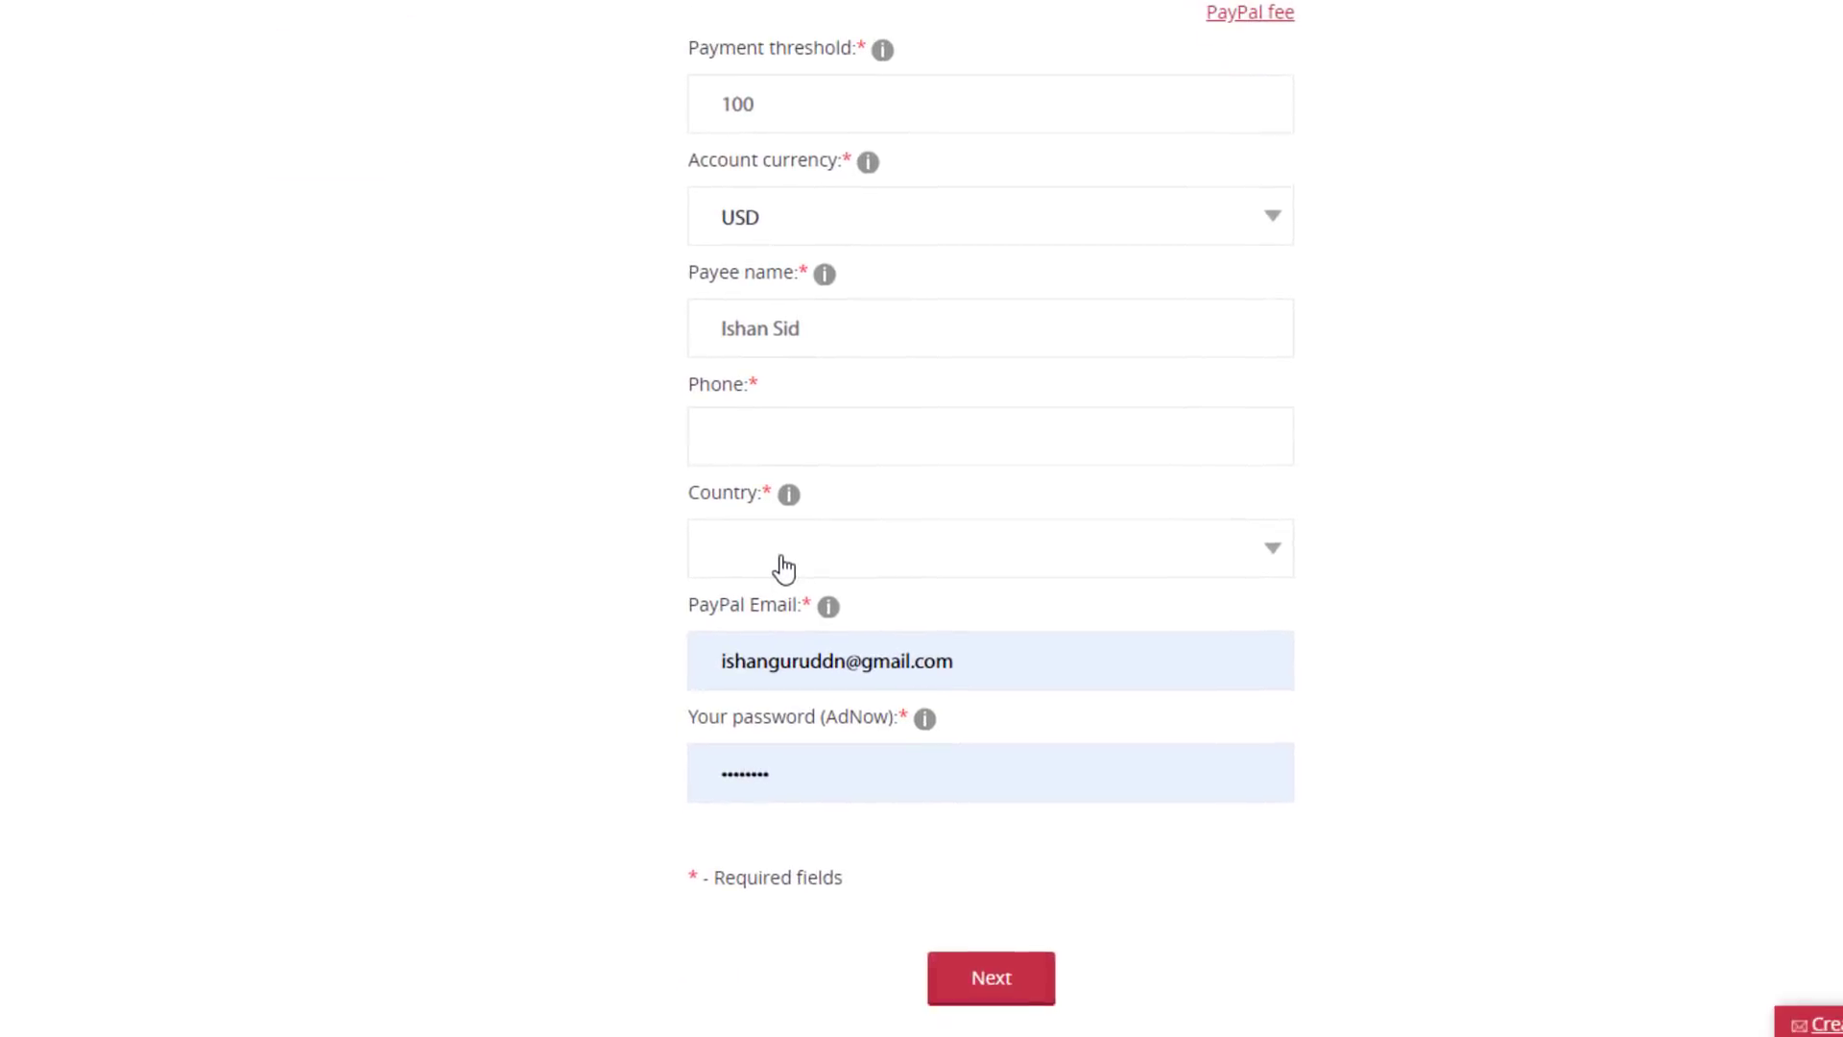
left_click(1025, 981)
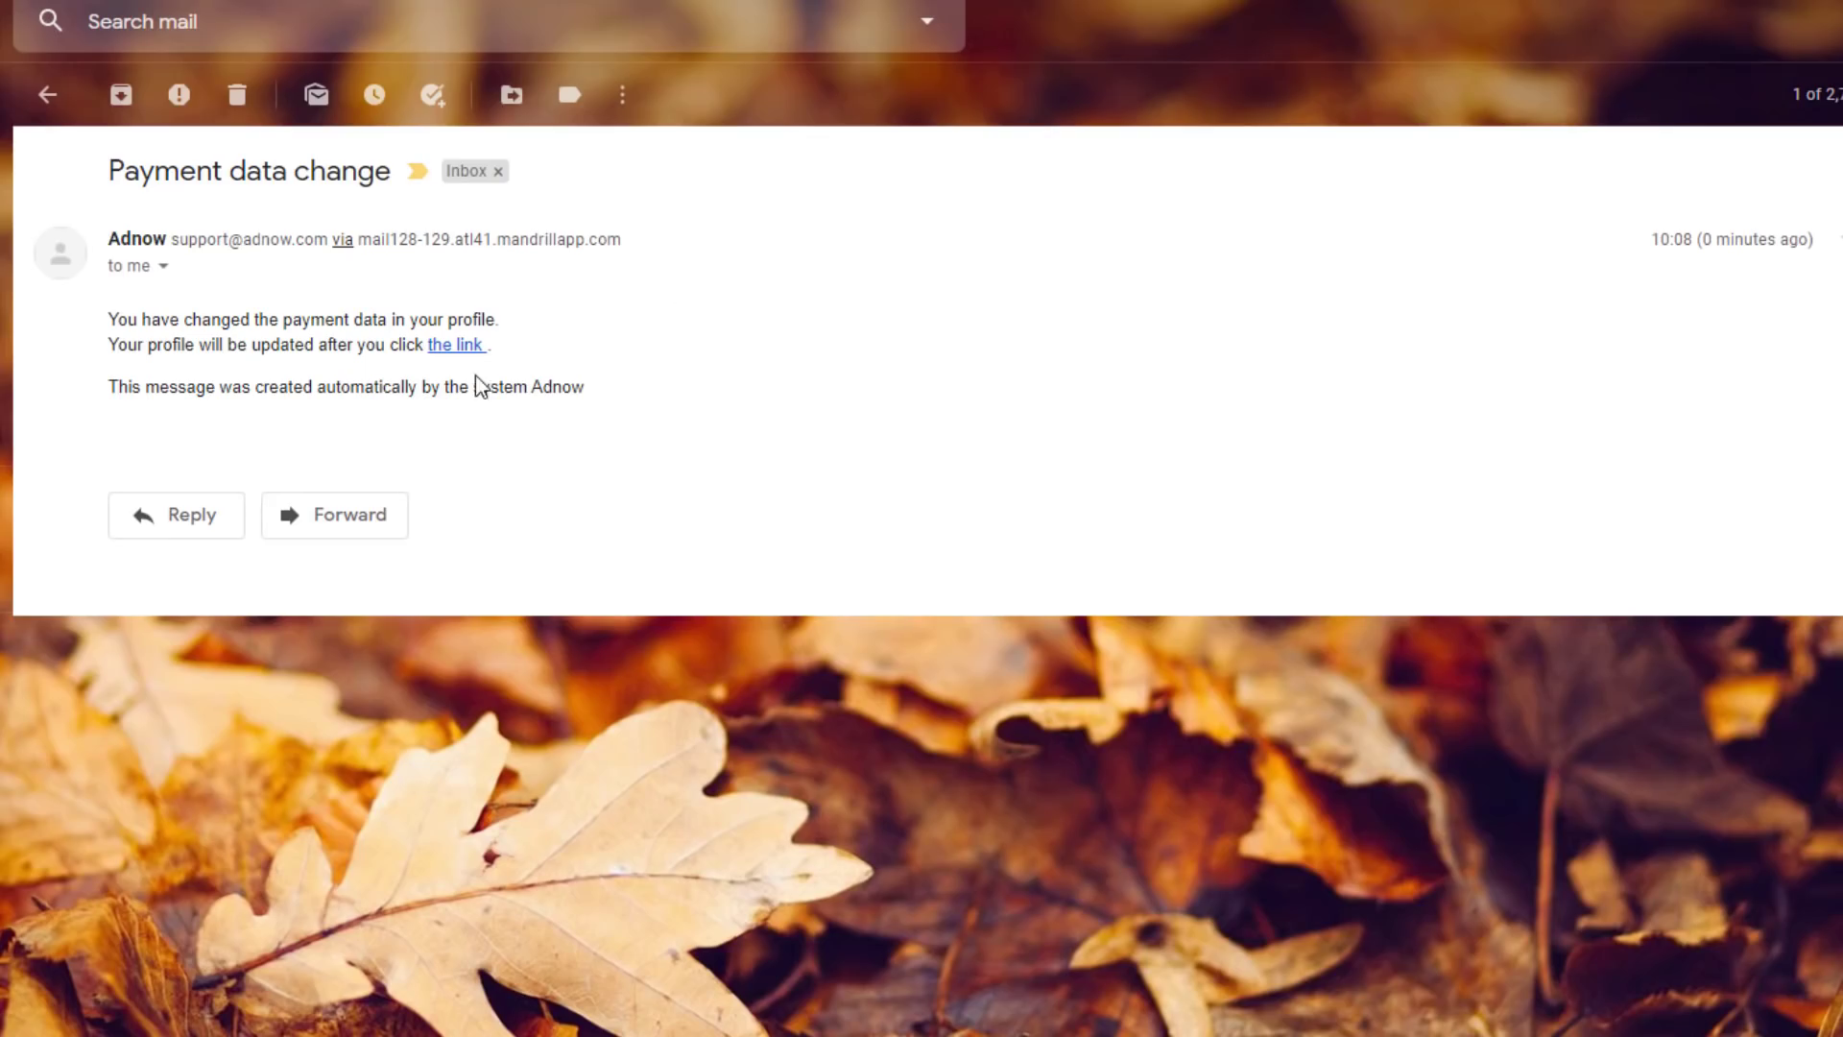
Confirm the payment data change through the link in the Adnow e-mail.
left_click(463, 348)
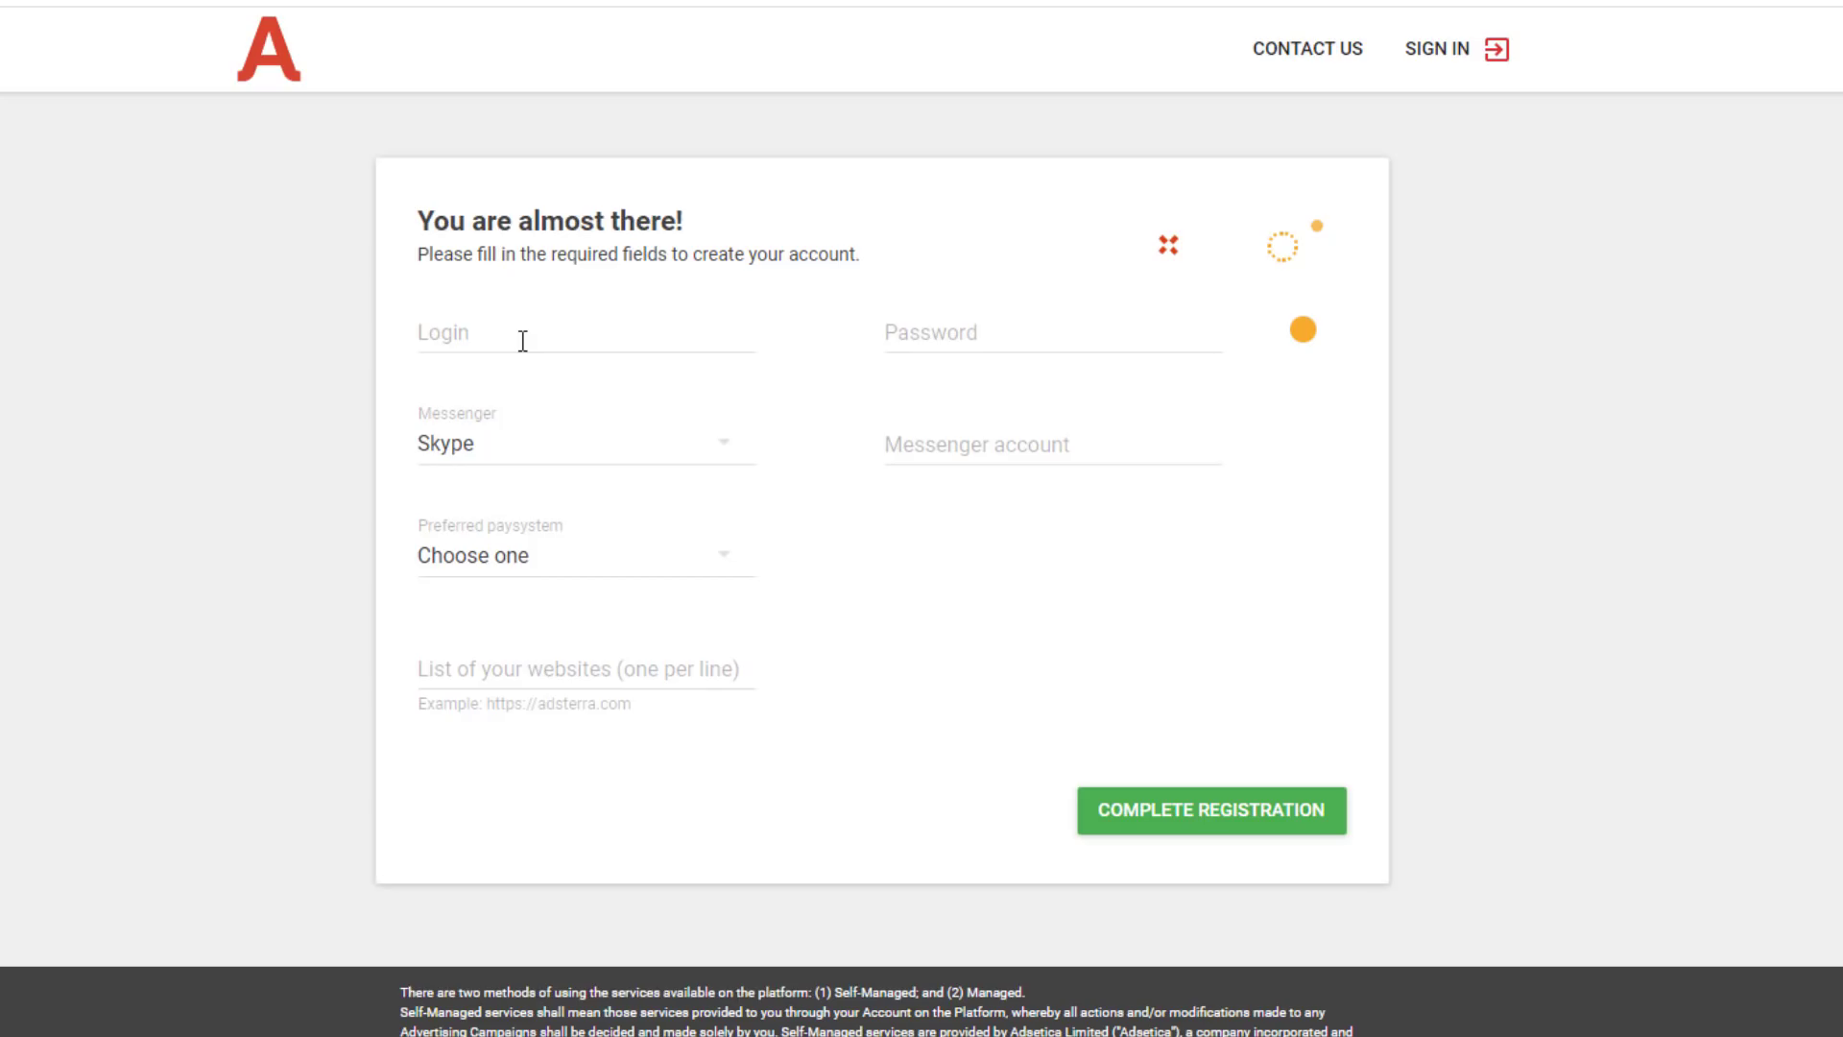
Fill in the publisher's login and the account password in the Adsterra registration form.
left_click(523, 341)
left_click(537, 422)
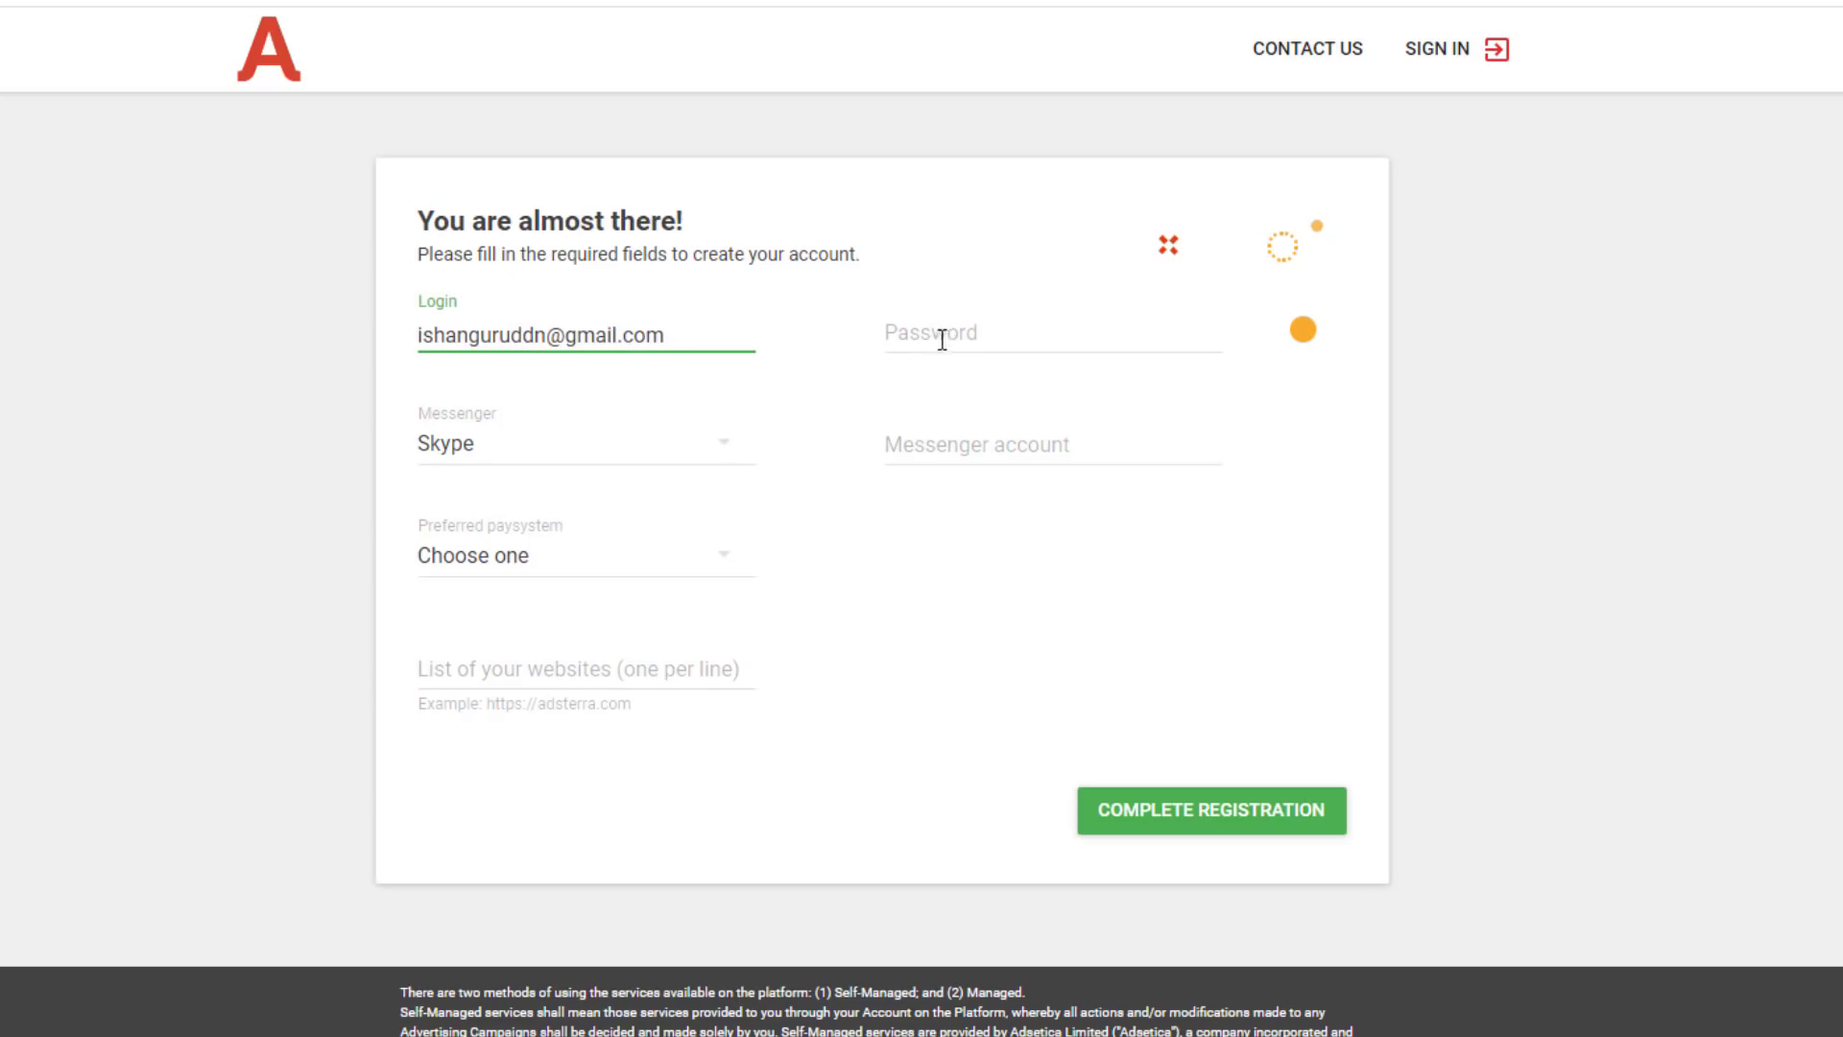
left_click(941, 340)
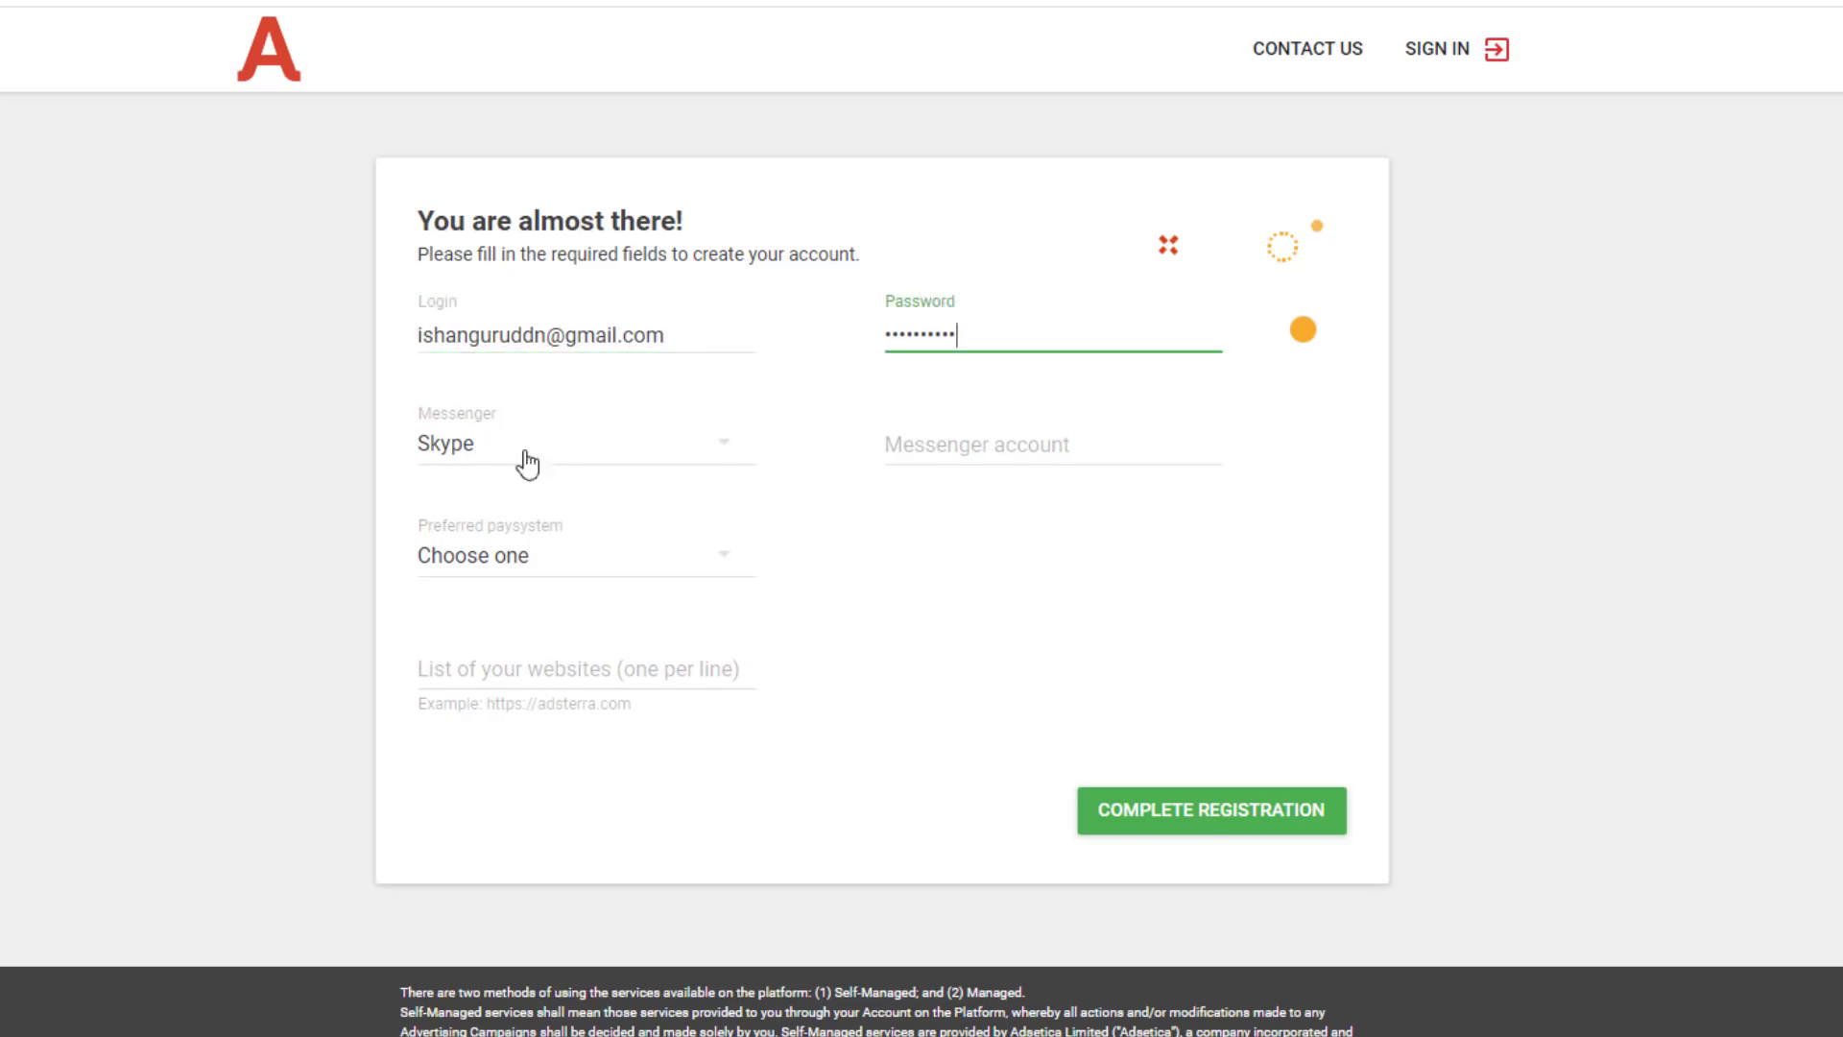
Choose Telegram as the messenger and enter the messenger account name.
left_click(524, 462)
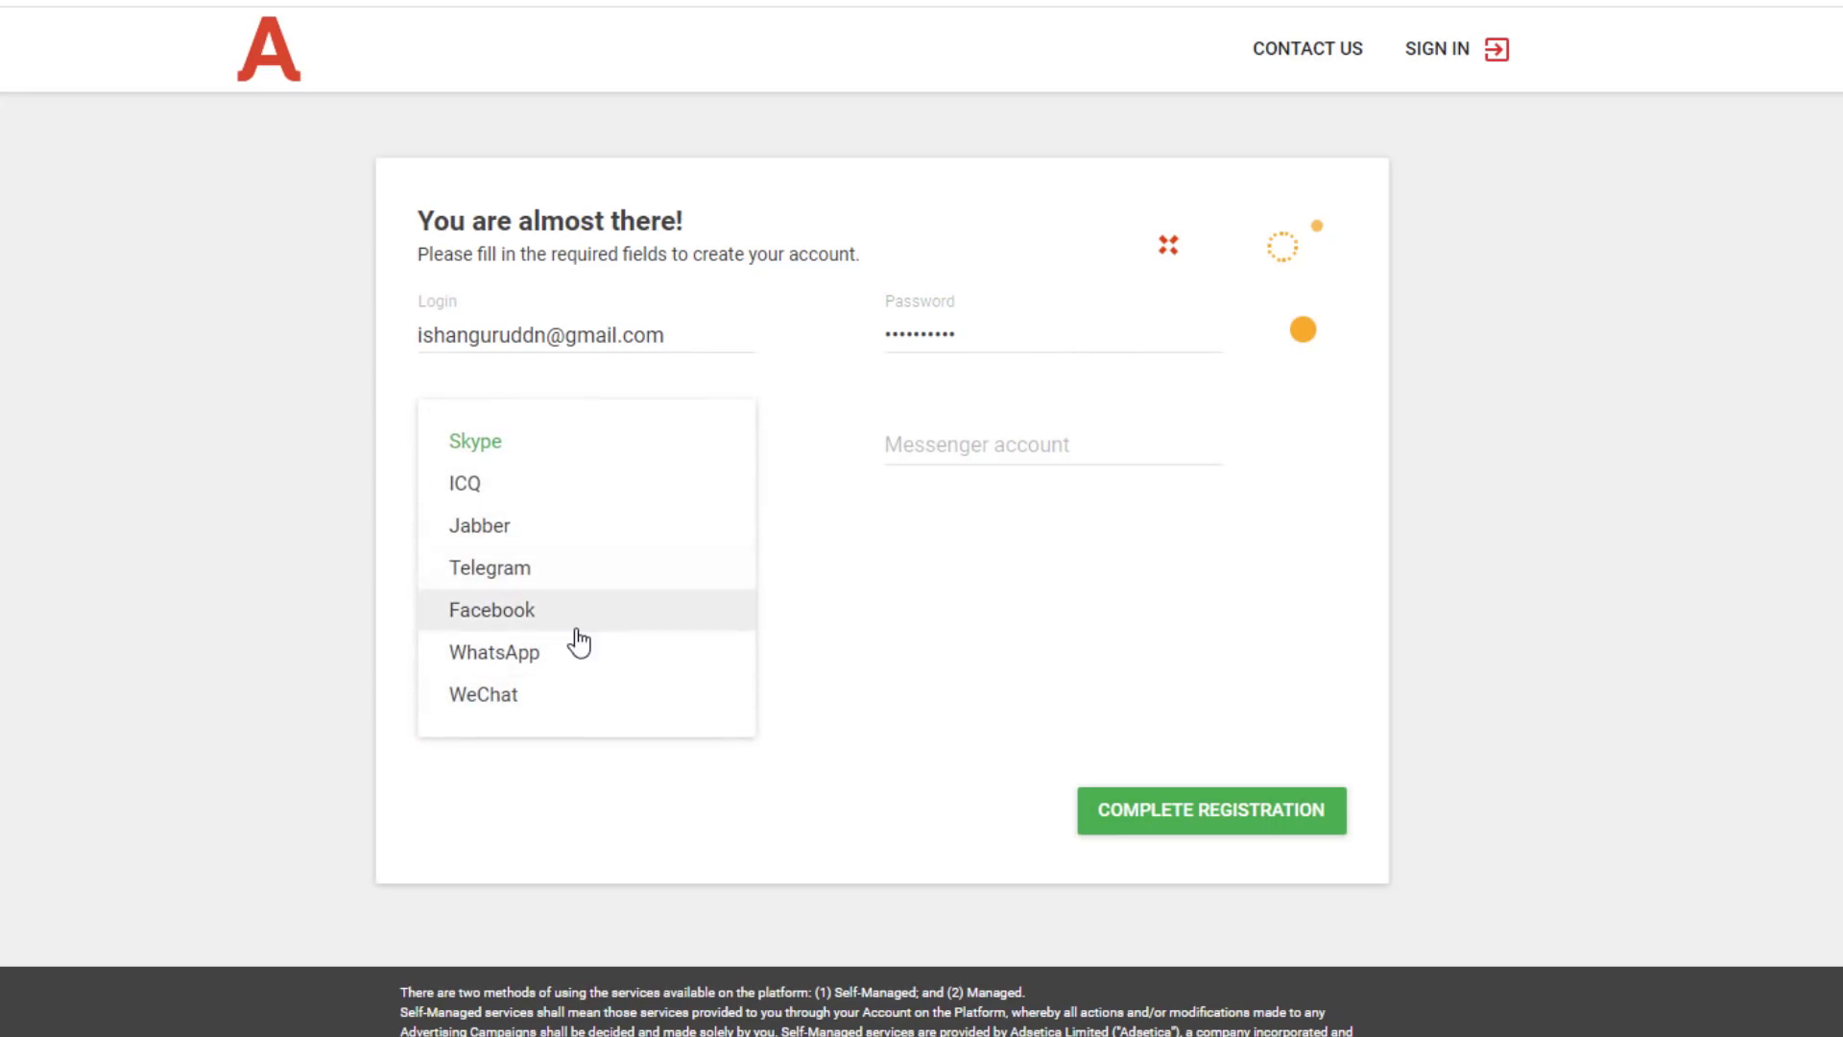
left_click(515, 574)
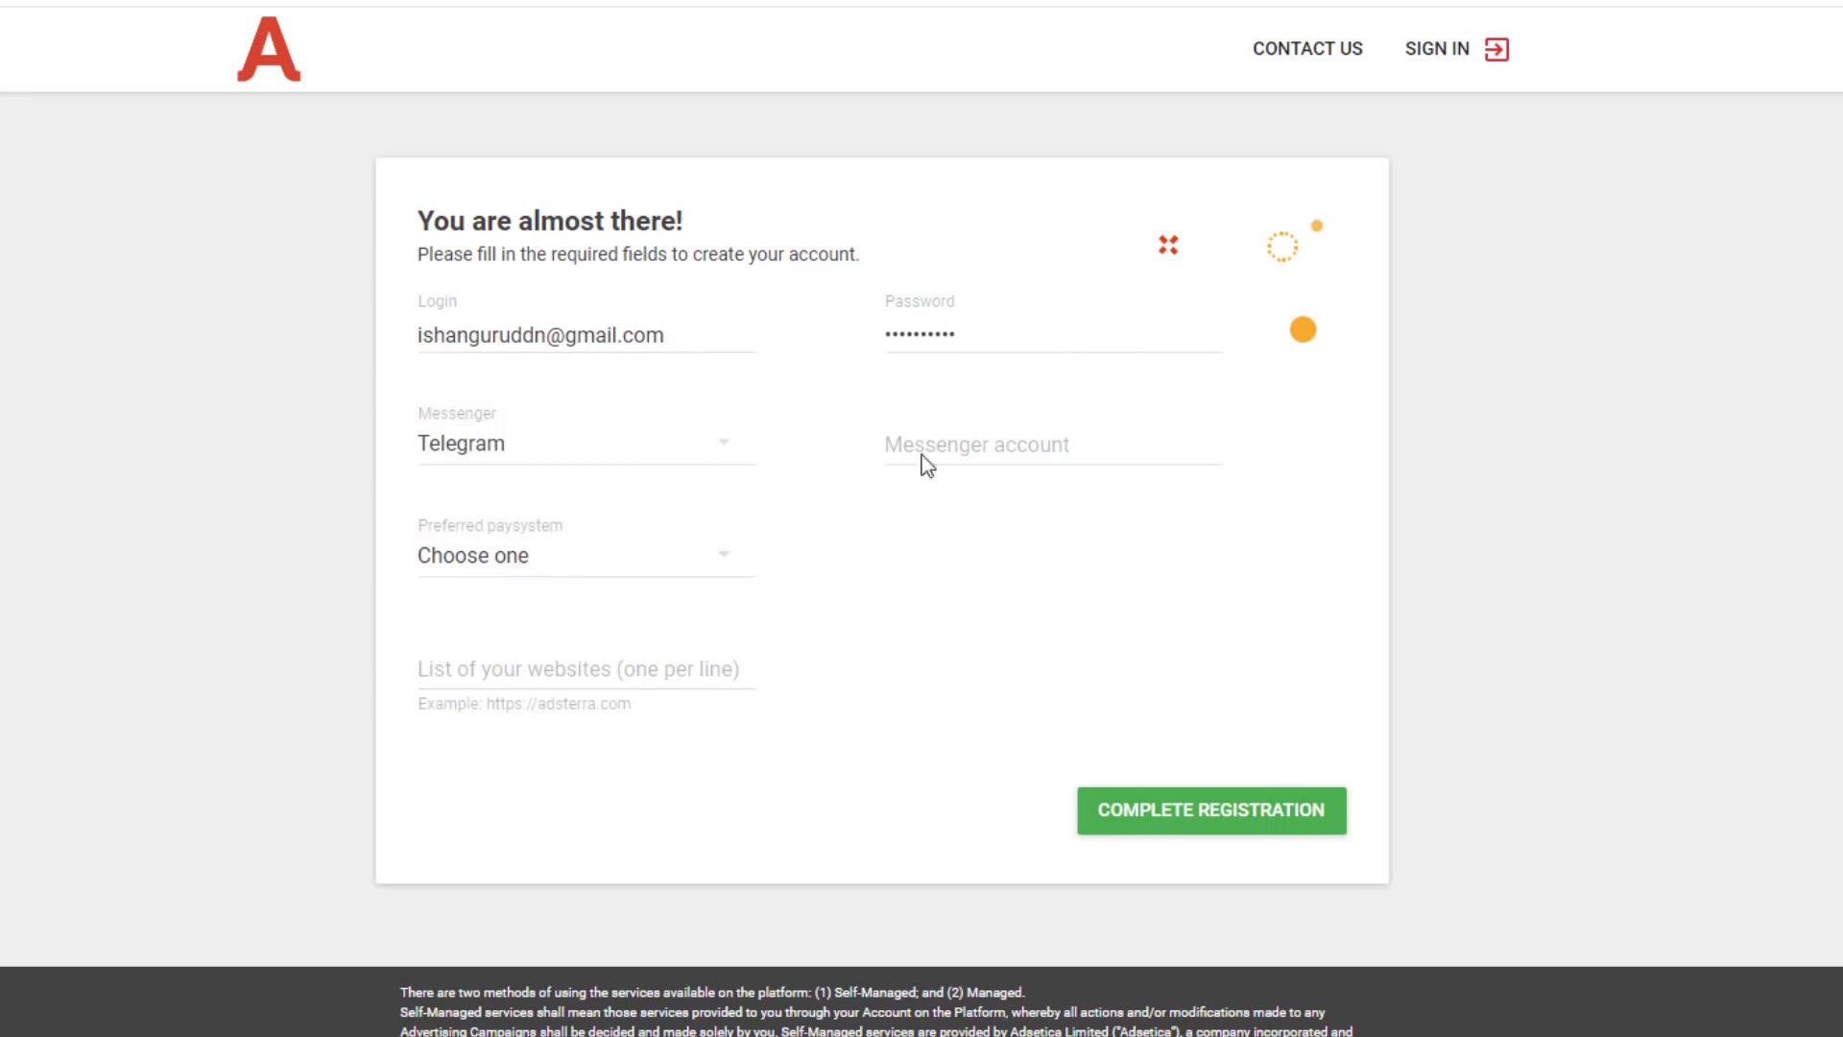
left_click(992, 441)
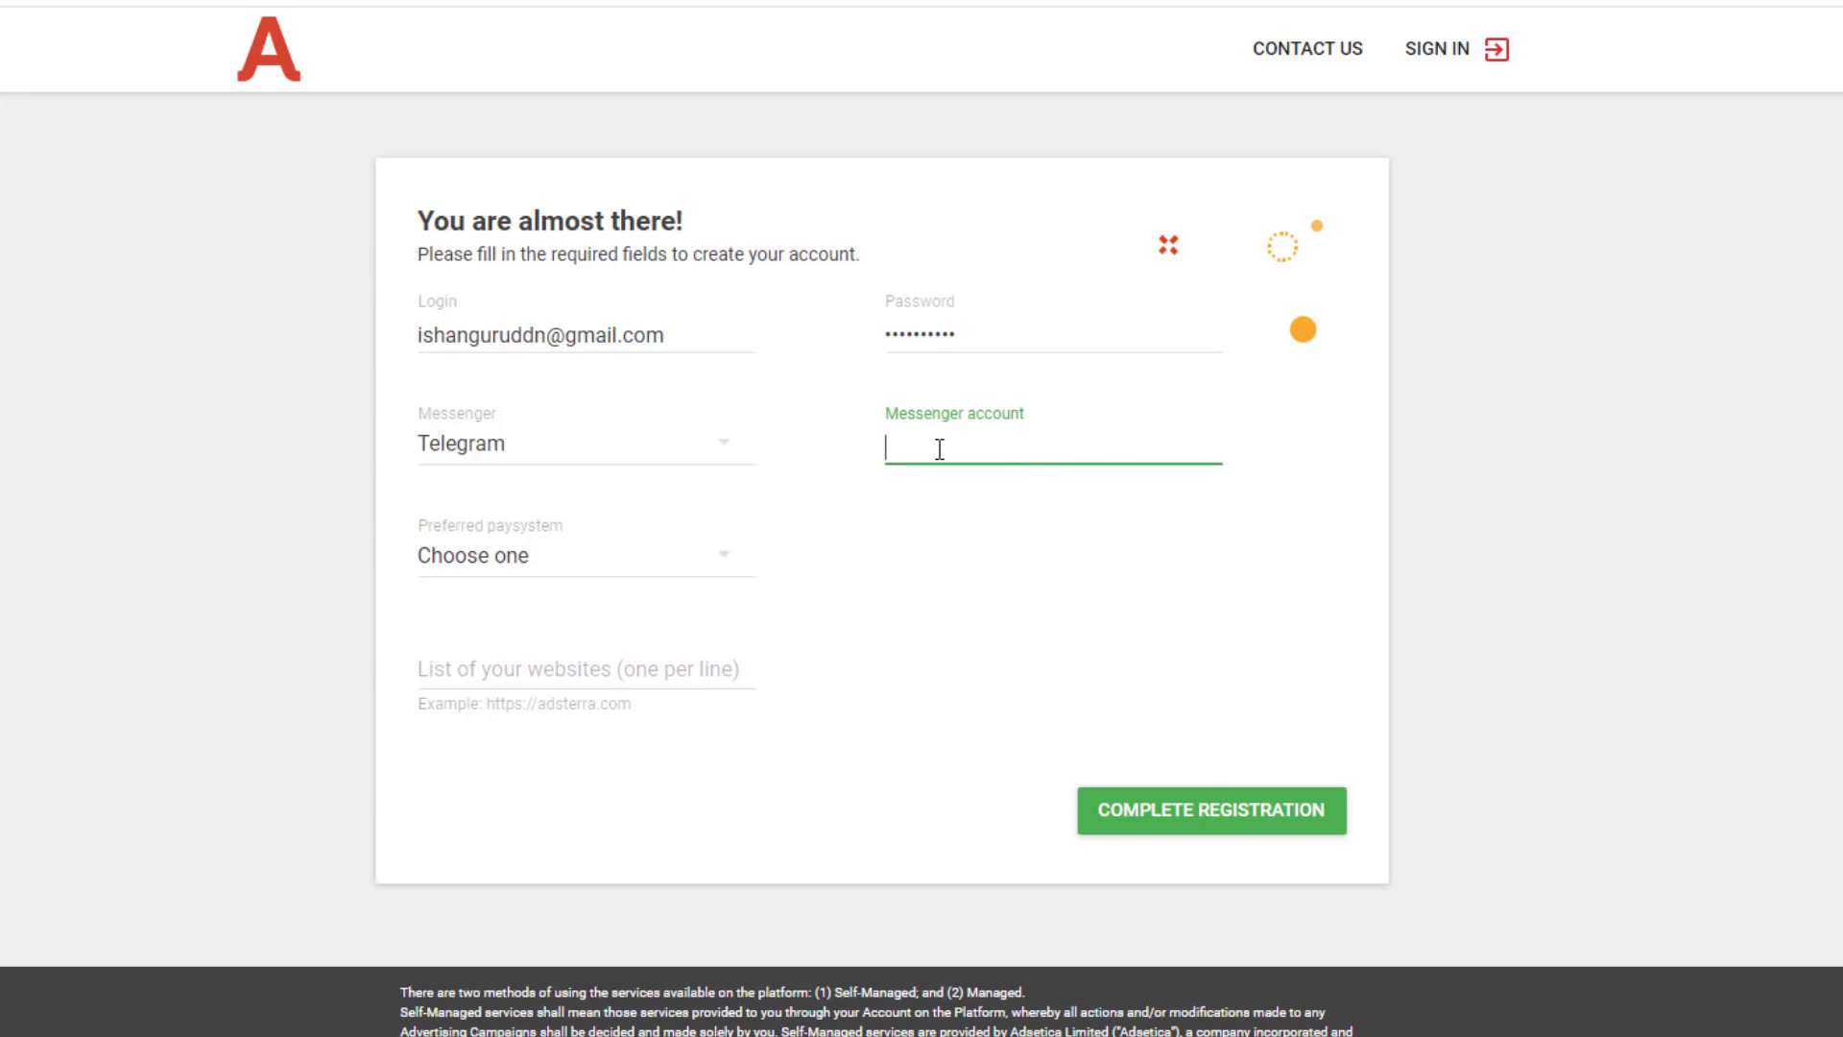
type("ishanllb")
Set the preferred paysystem to PayPal and fill in the payment account's e-mail.
left_click(571, 568)
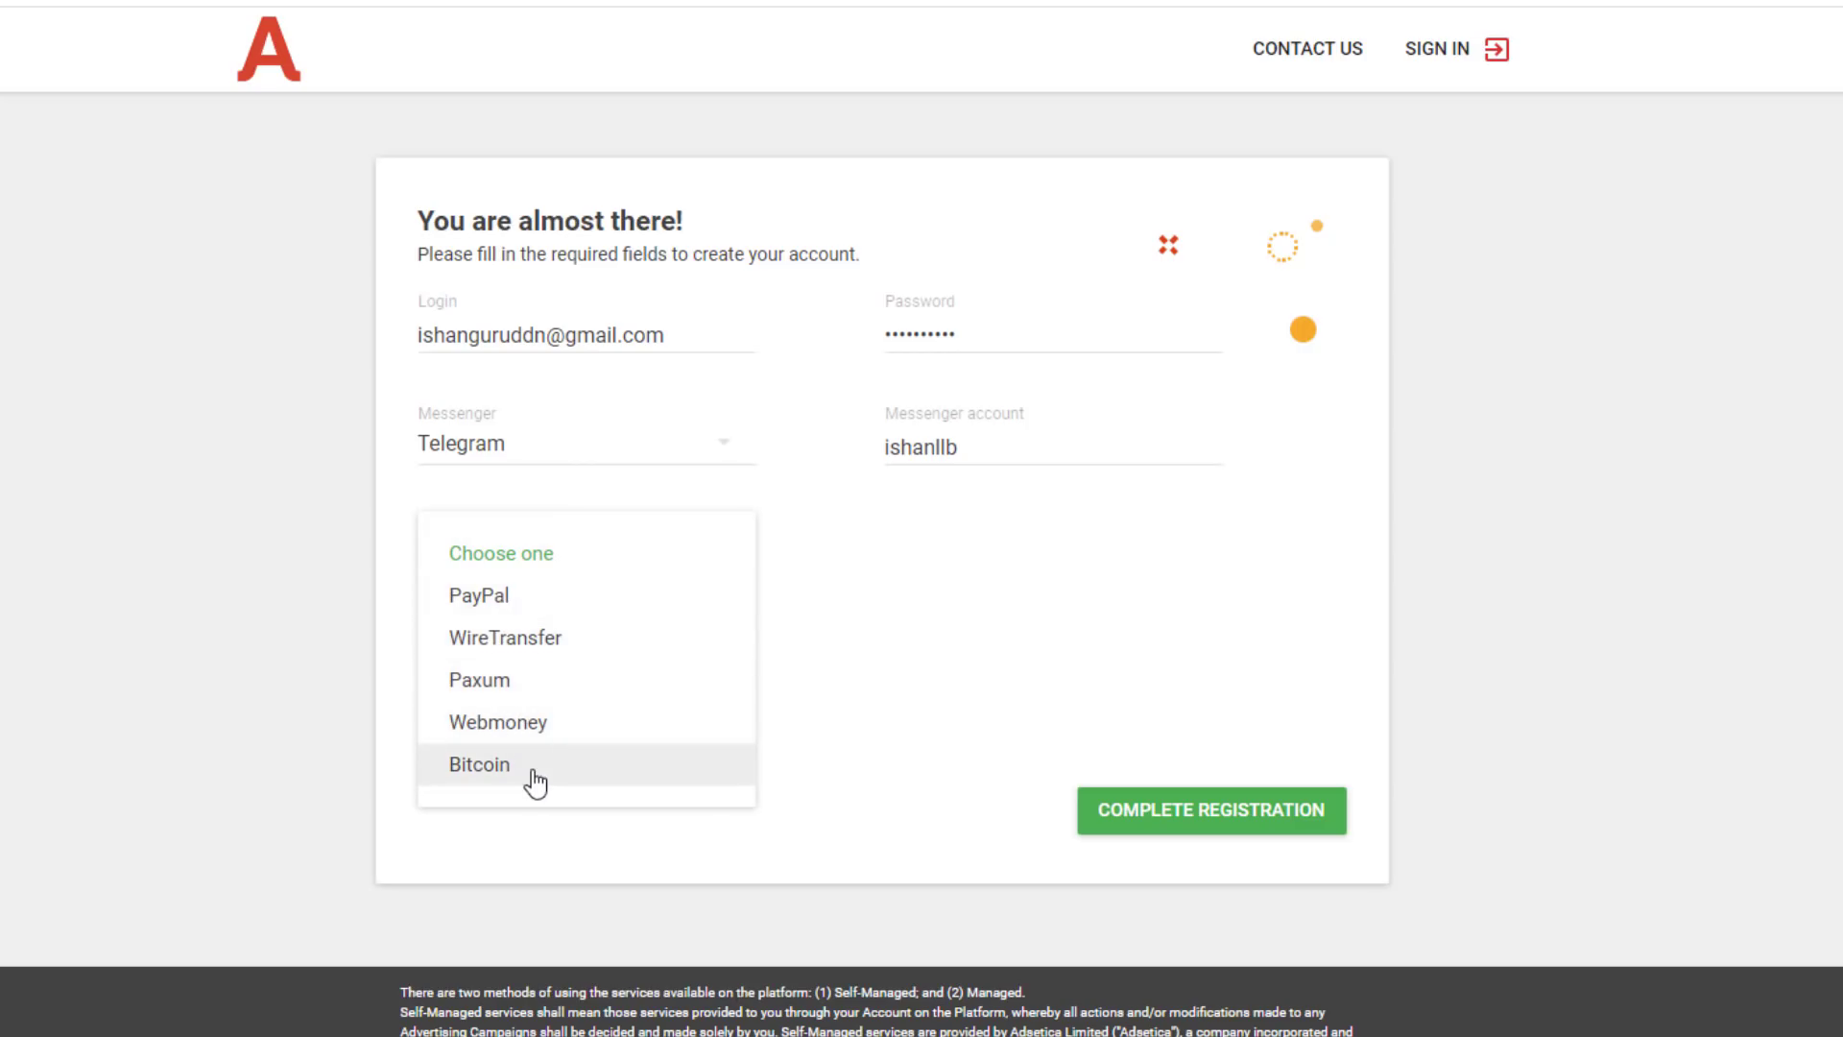
left_click(508, 597)
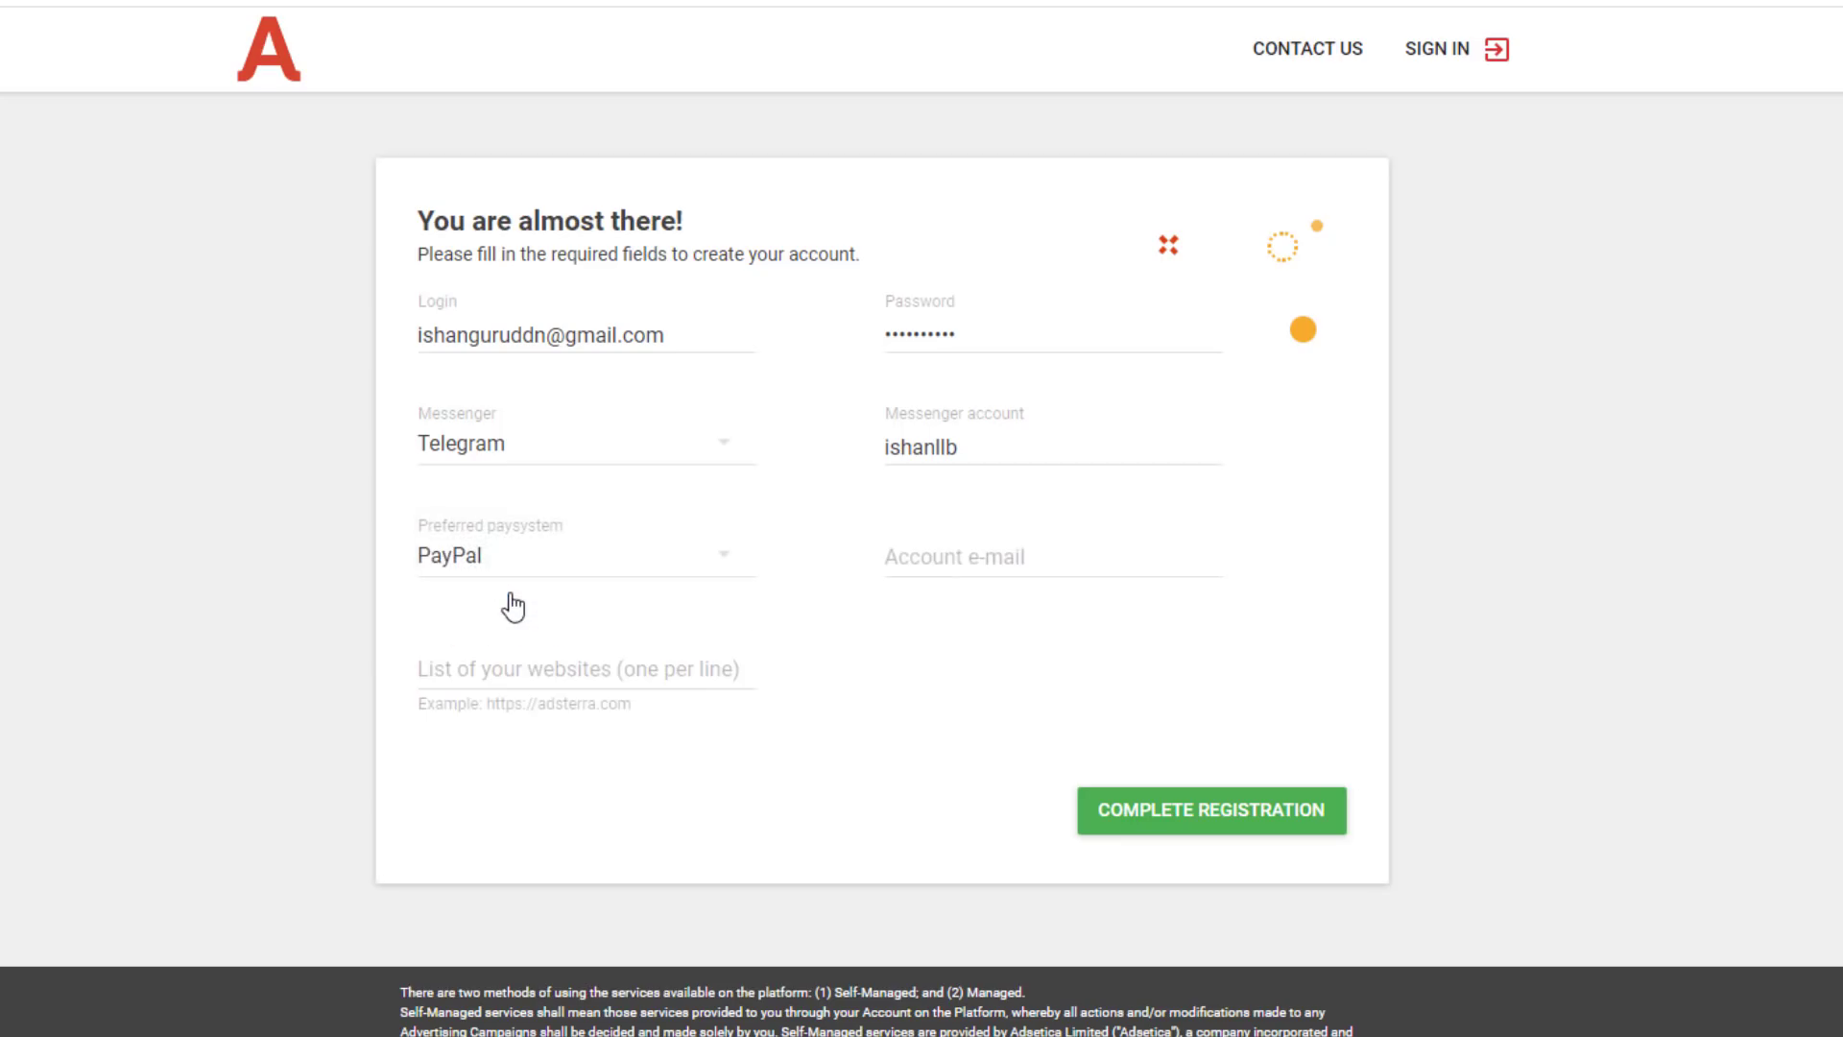
left_click(972, 557)
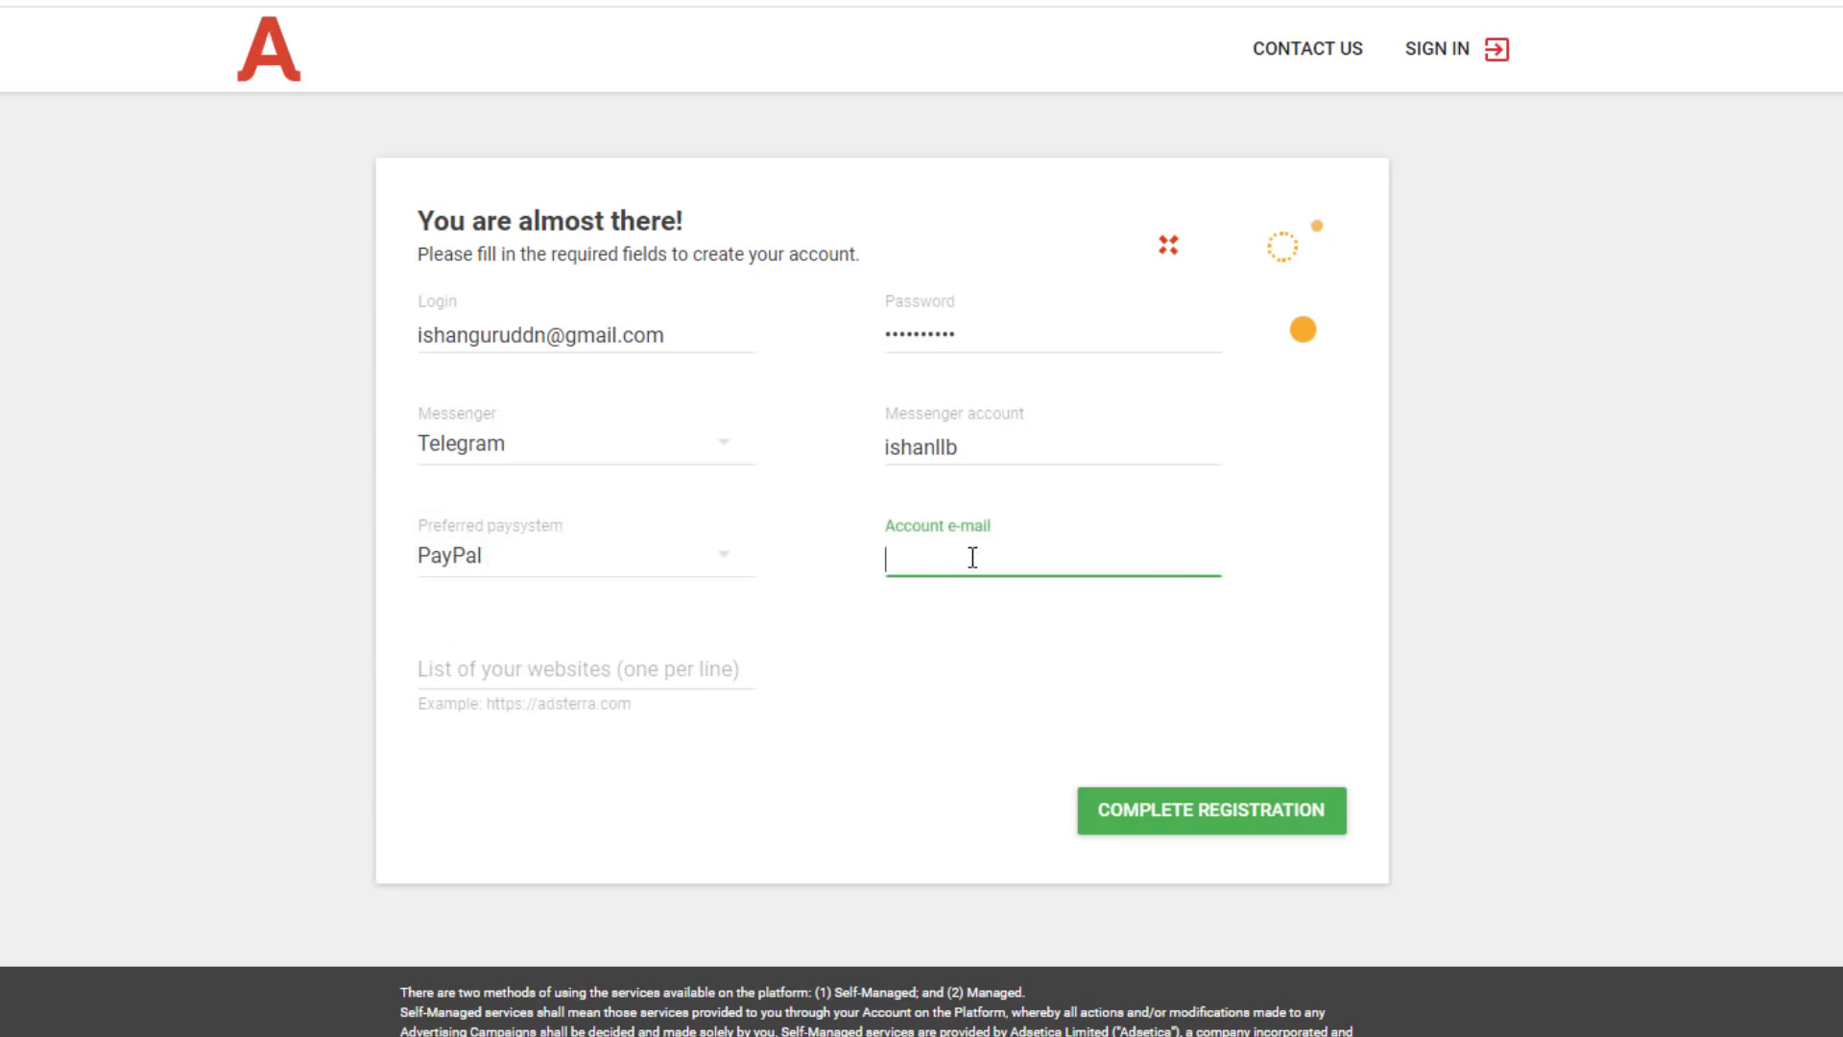
key("ctrl+v")
left_click(519, 673)
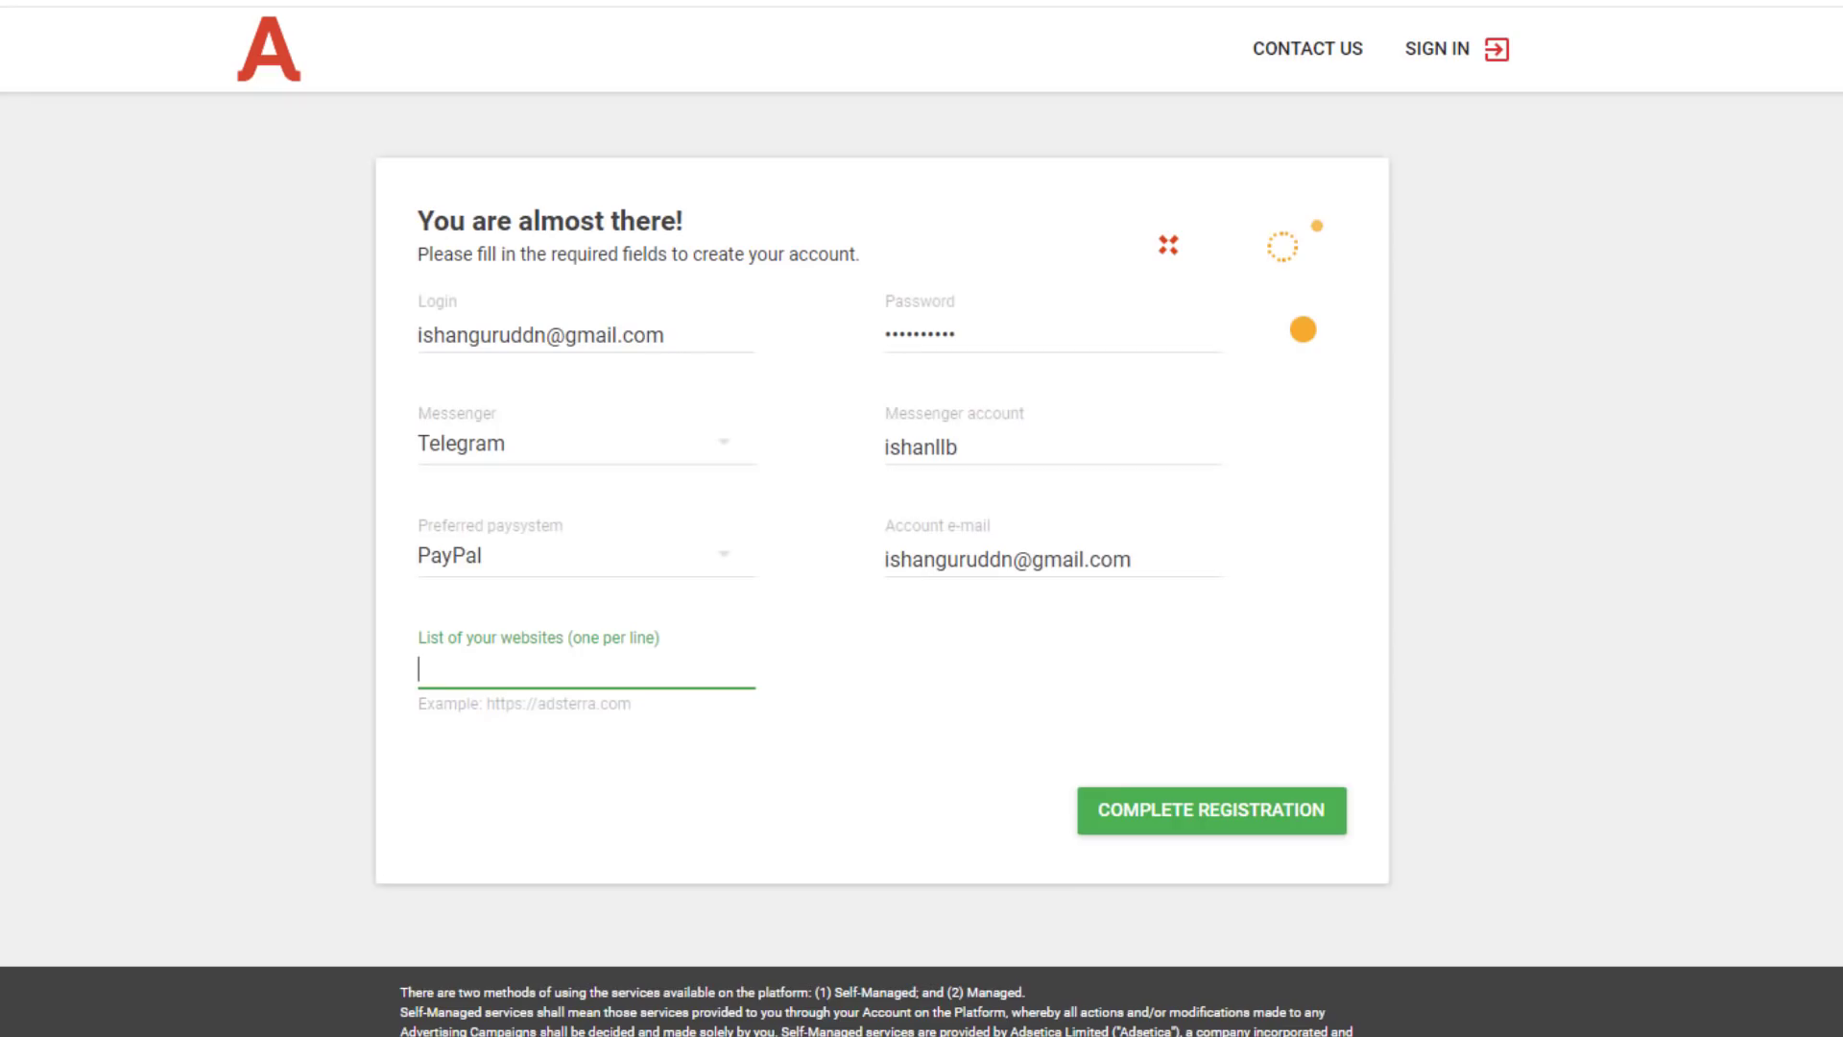
type("https://www.ishanblog.com/")
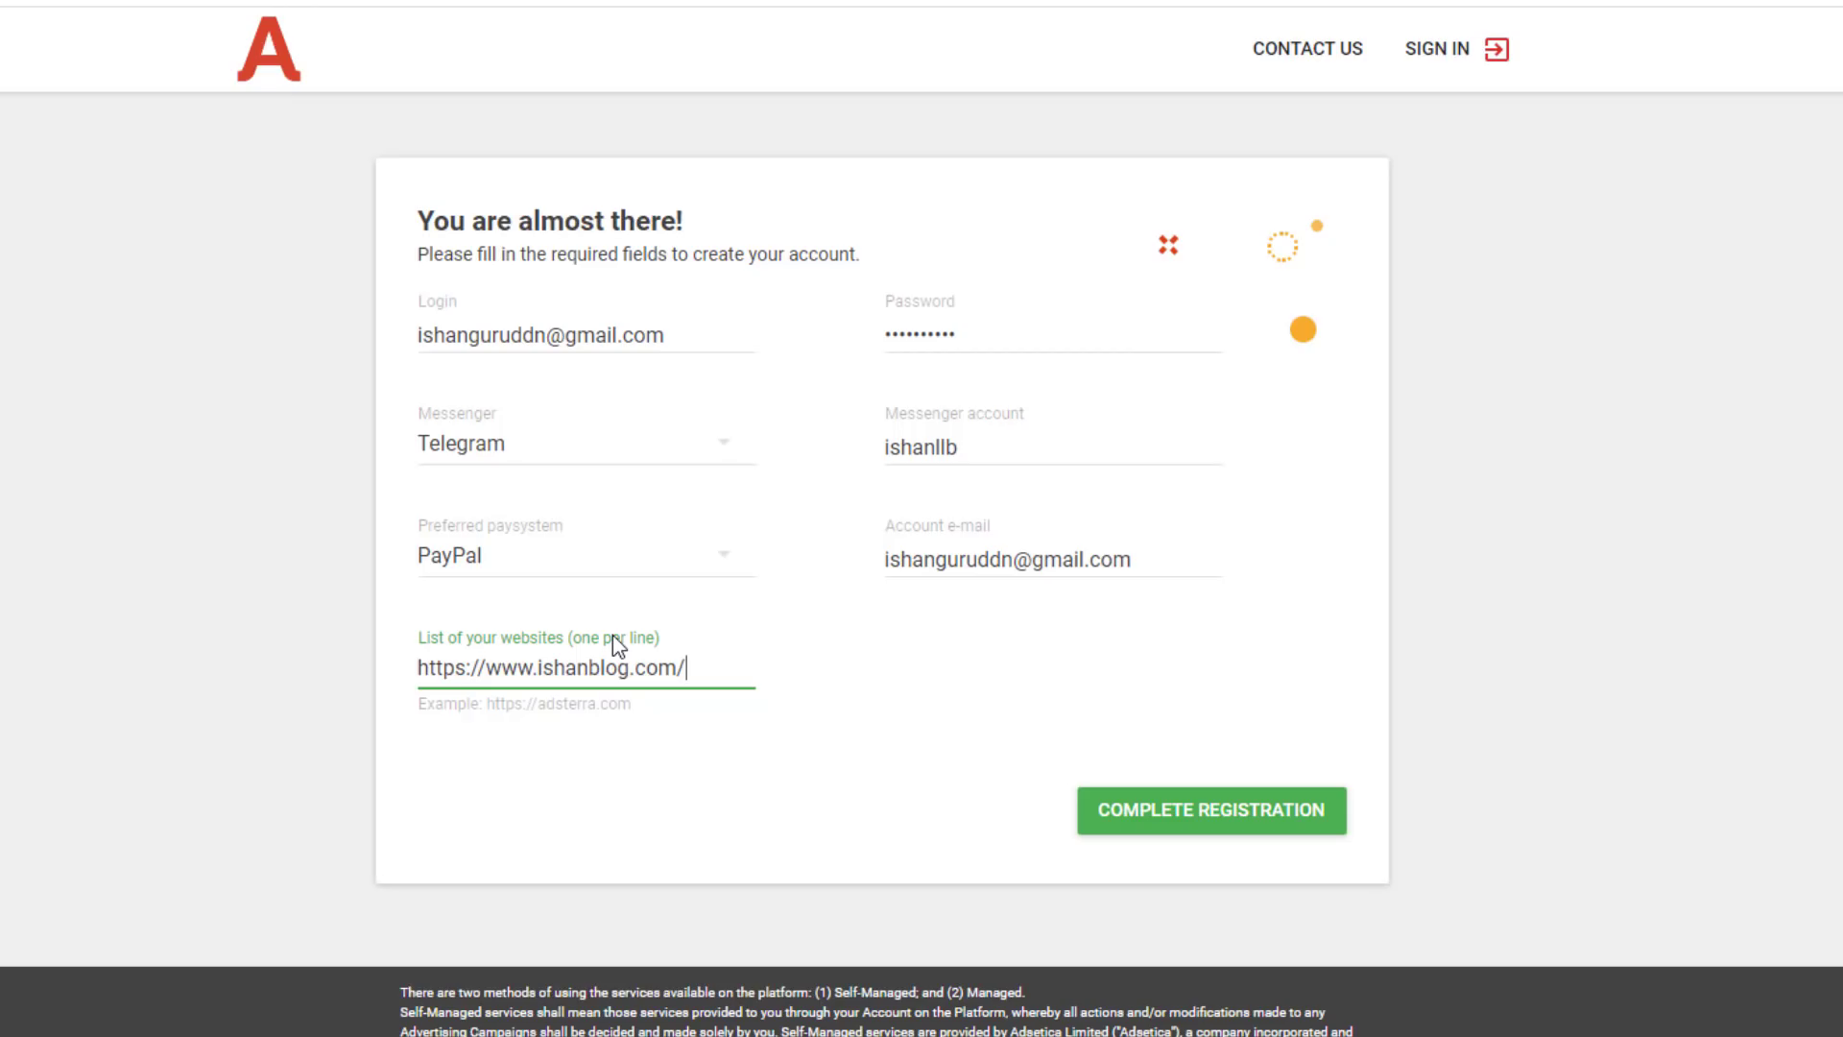
key("Return")
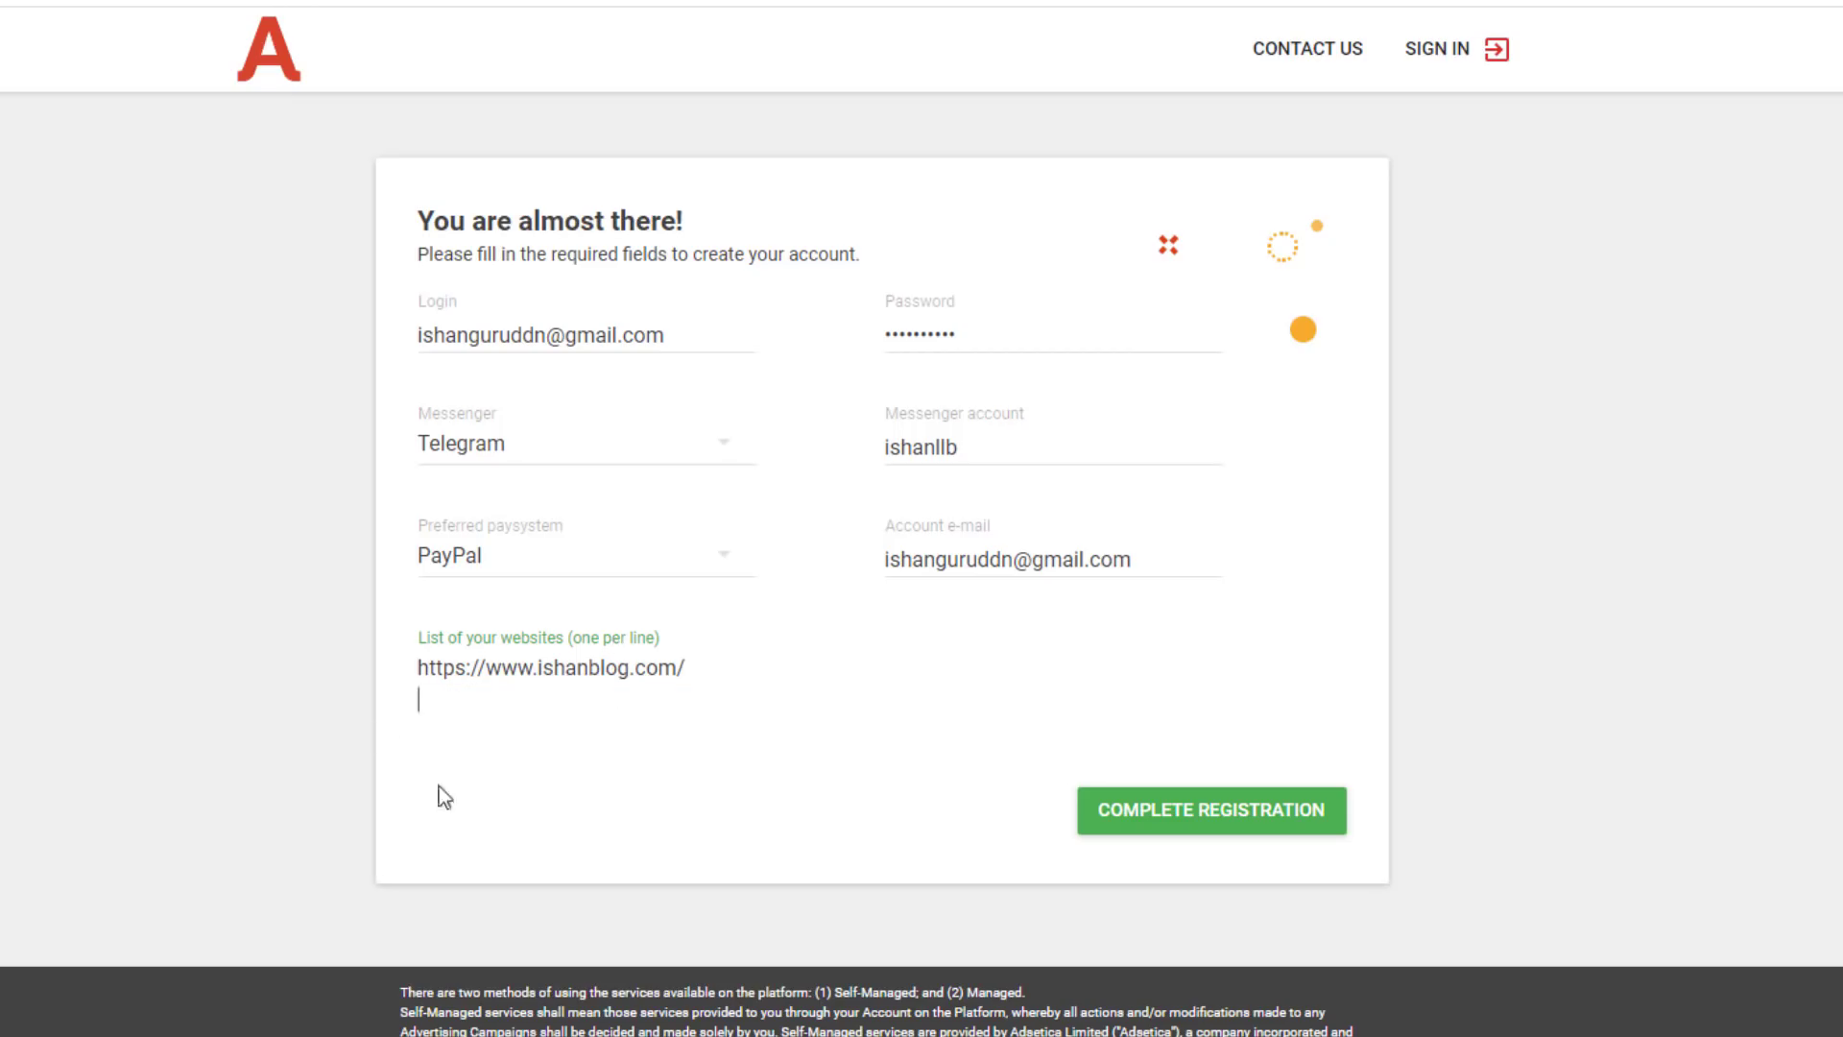
left_click(1206, 828)
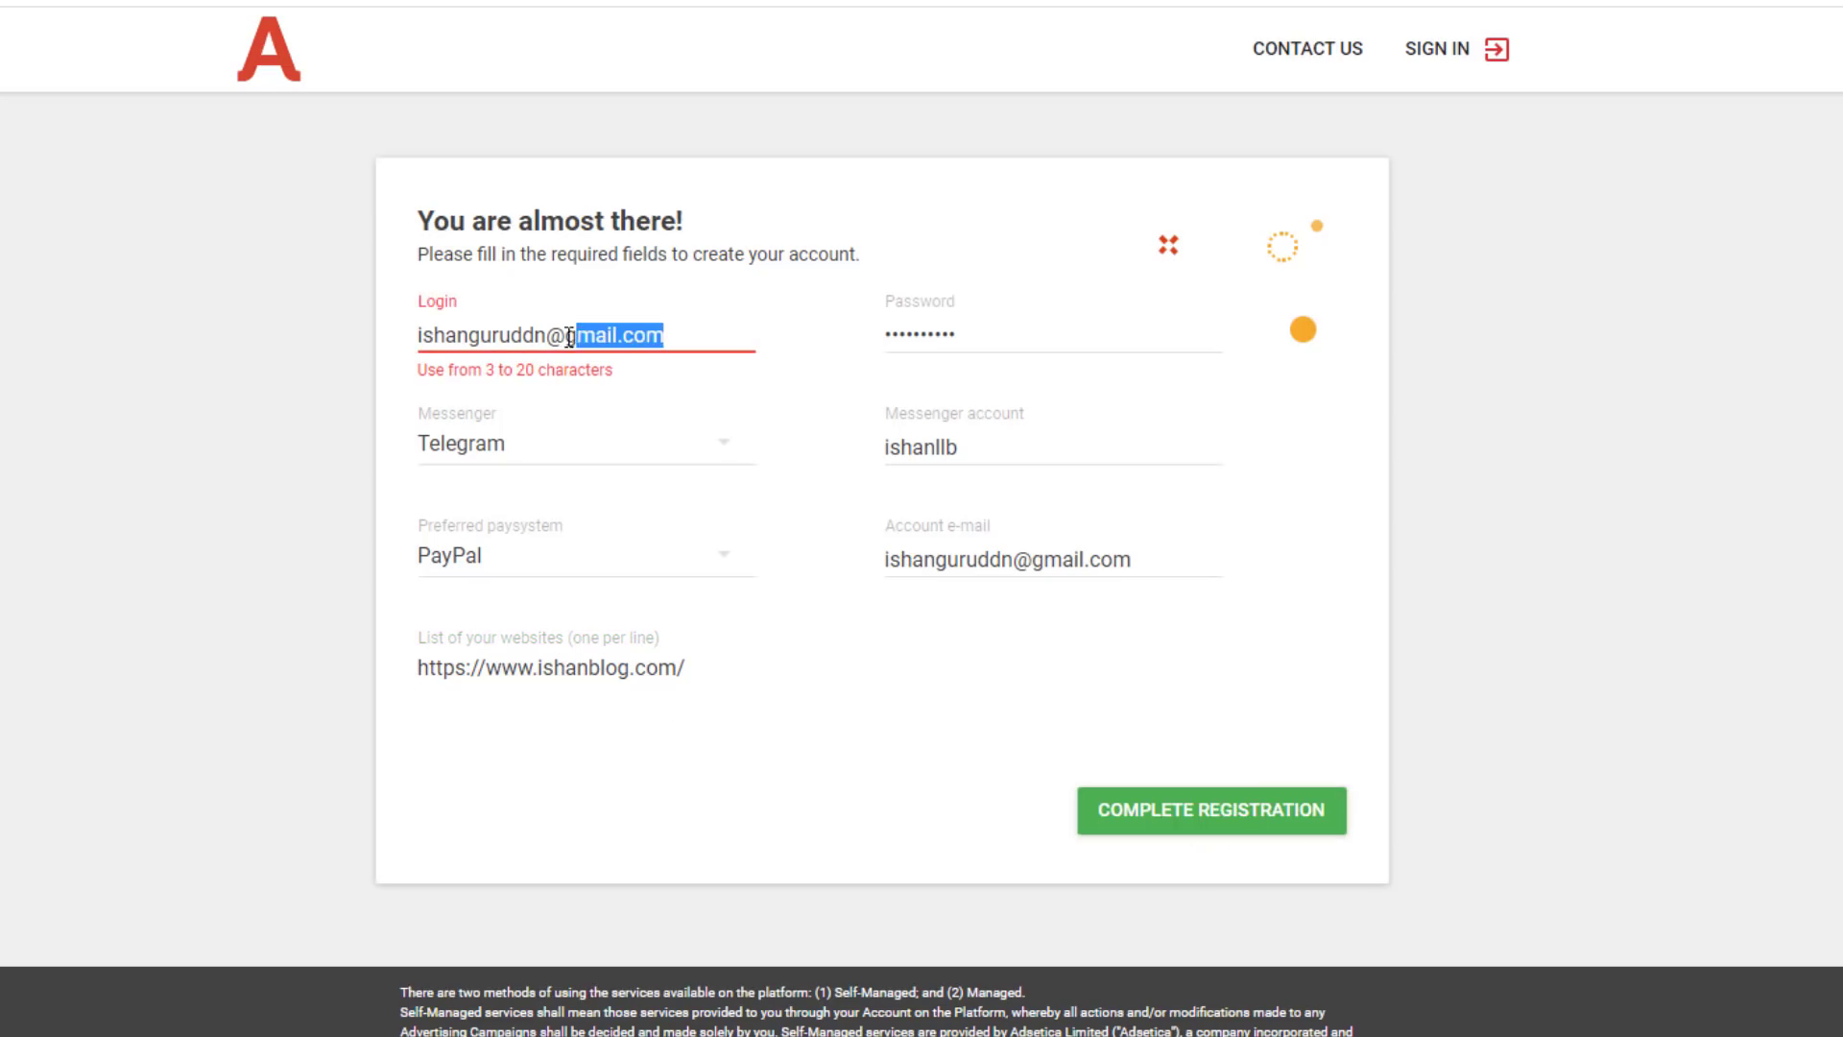
Remove the e-mail domain from the login so it fits 3 to 20 characters, and resubmit the registration.
left_click_drag(546, 334, 701, 347)
key("BackSpace")
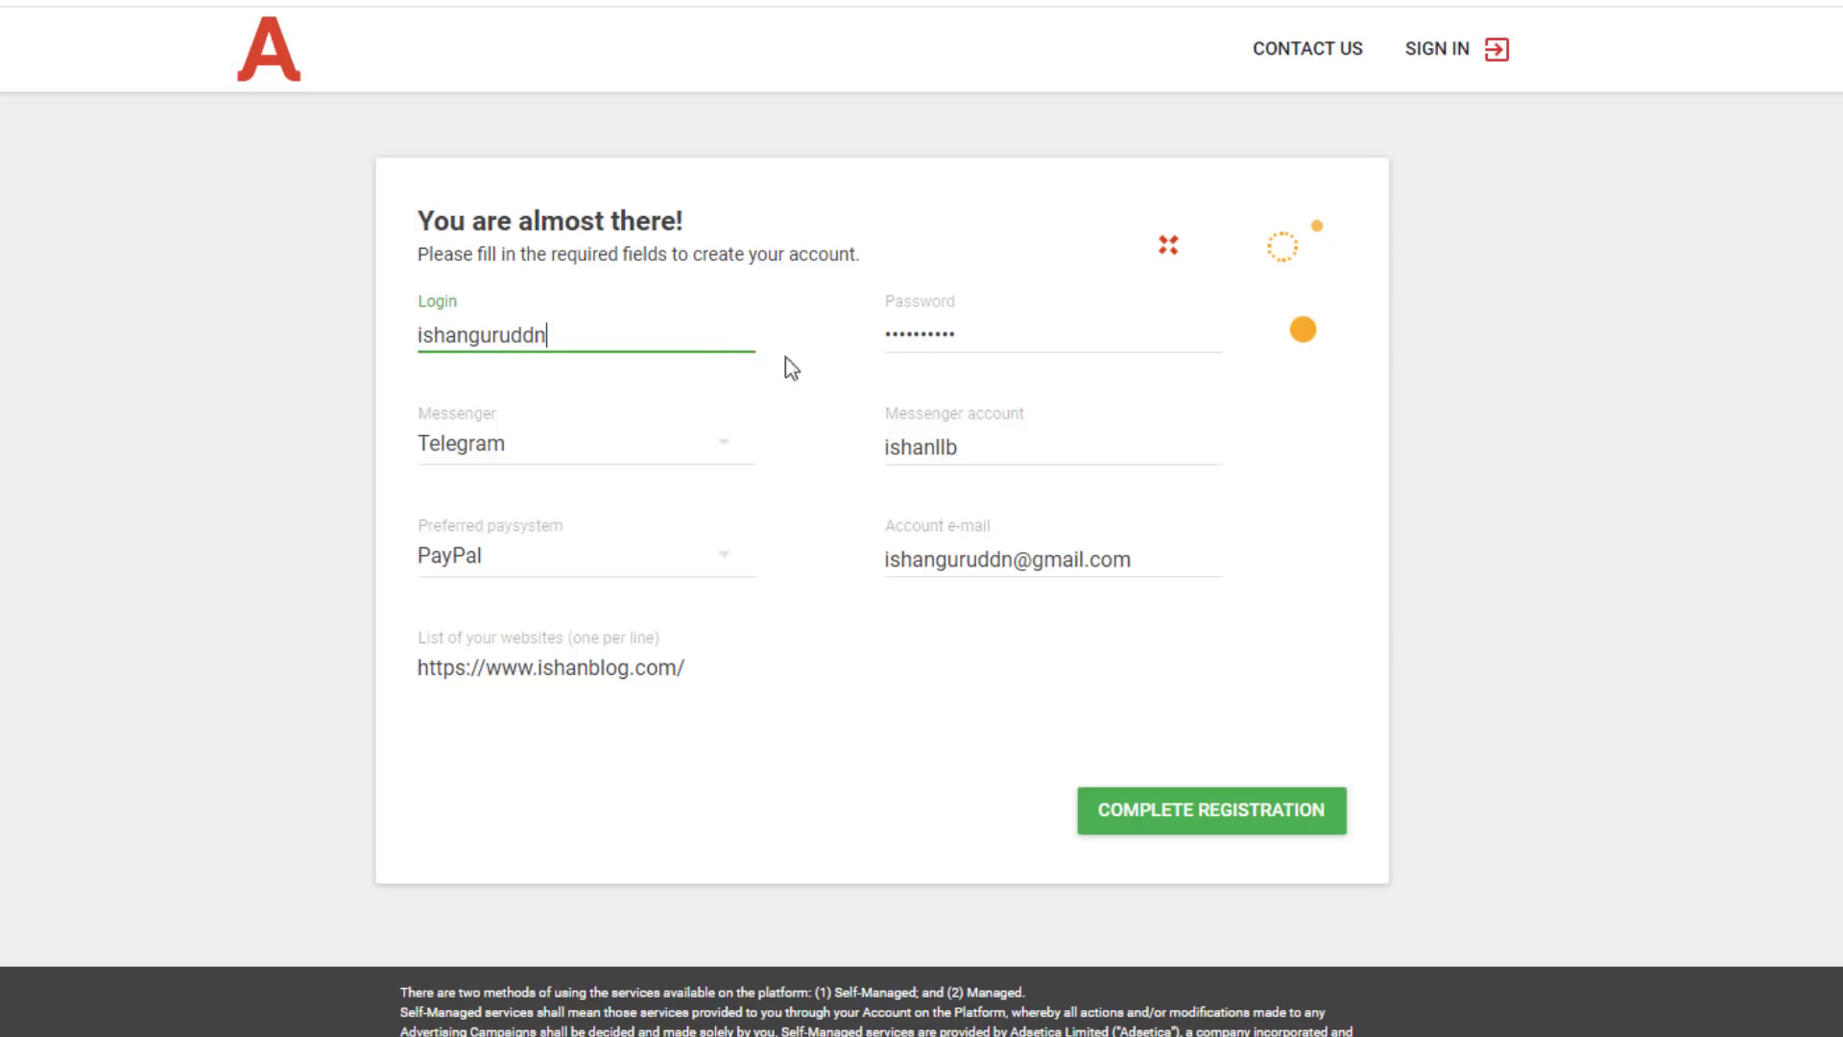
left_click(1164, 828)
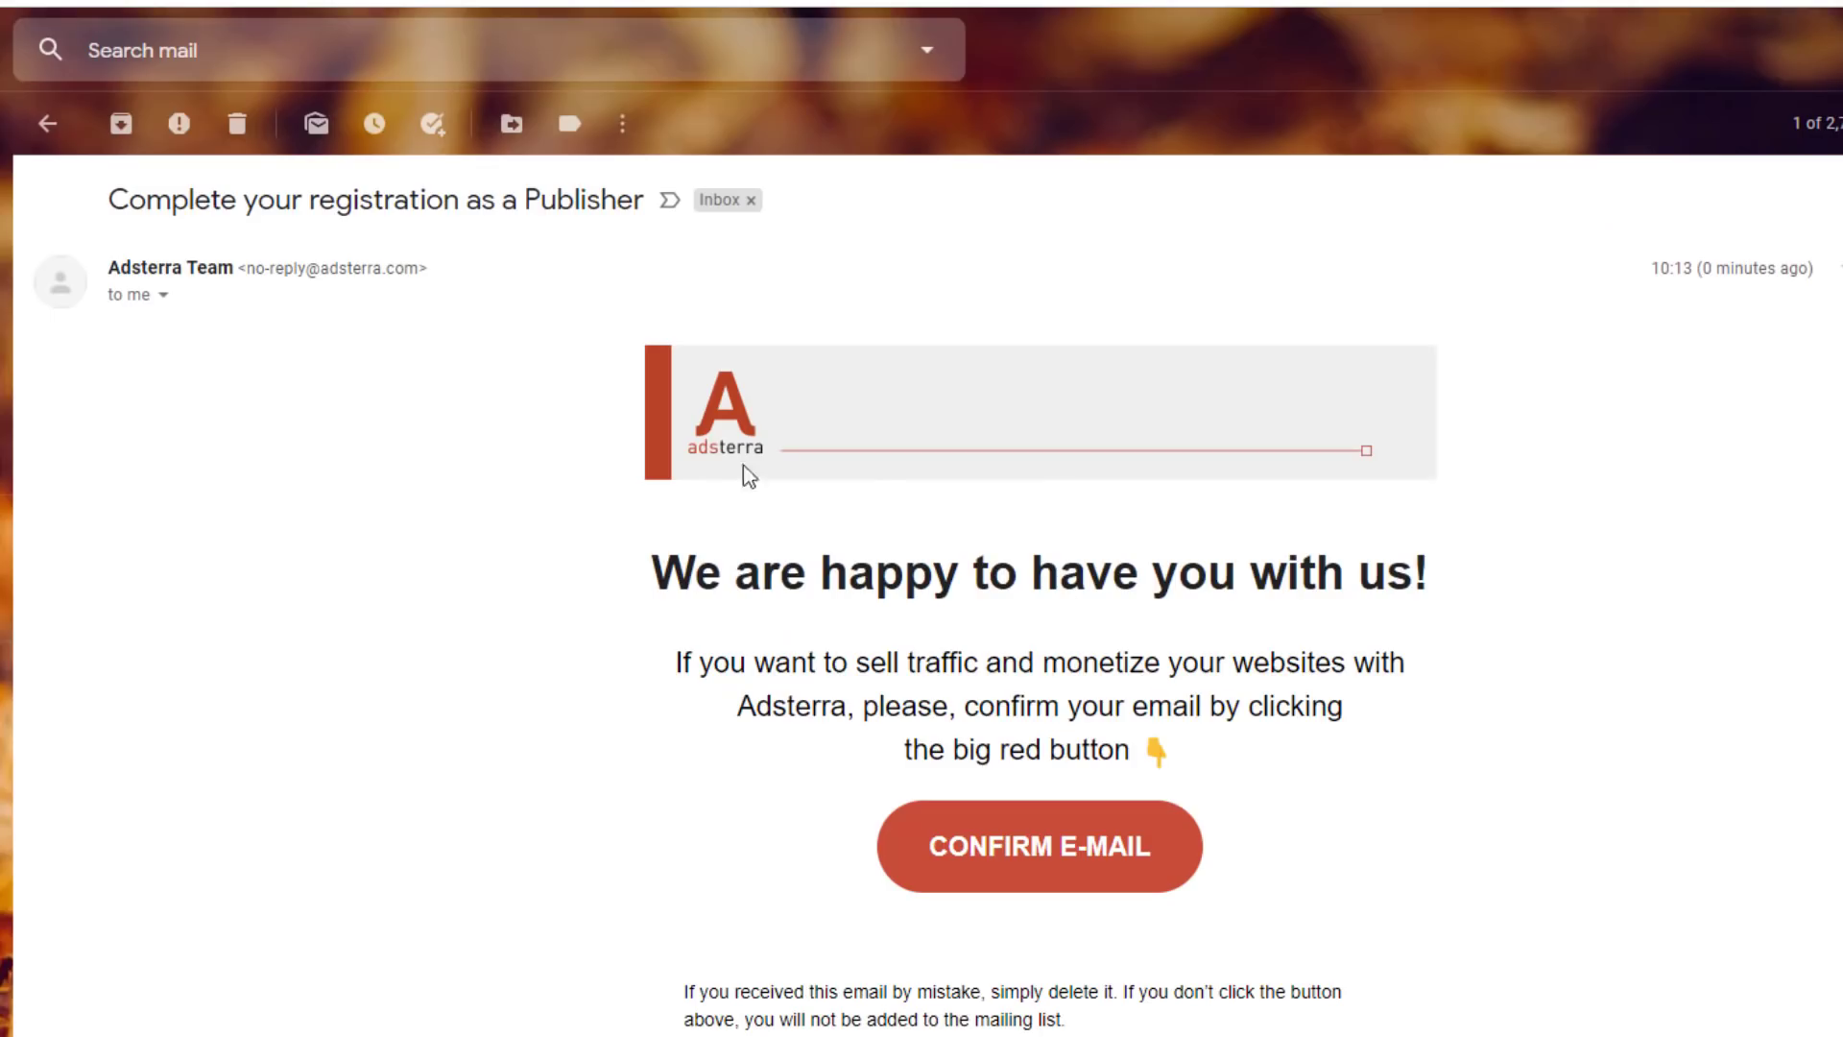
Confirm the publisher's e-mail address from the Adsterra registration message.
left_click(1041, 857)
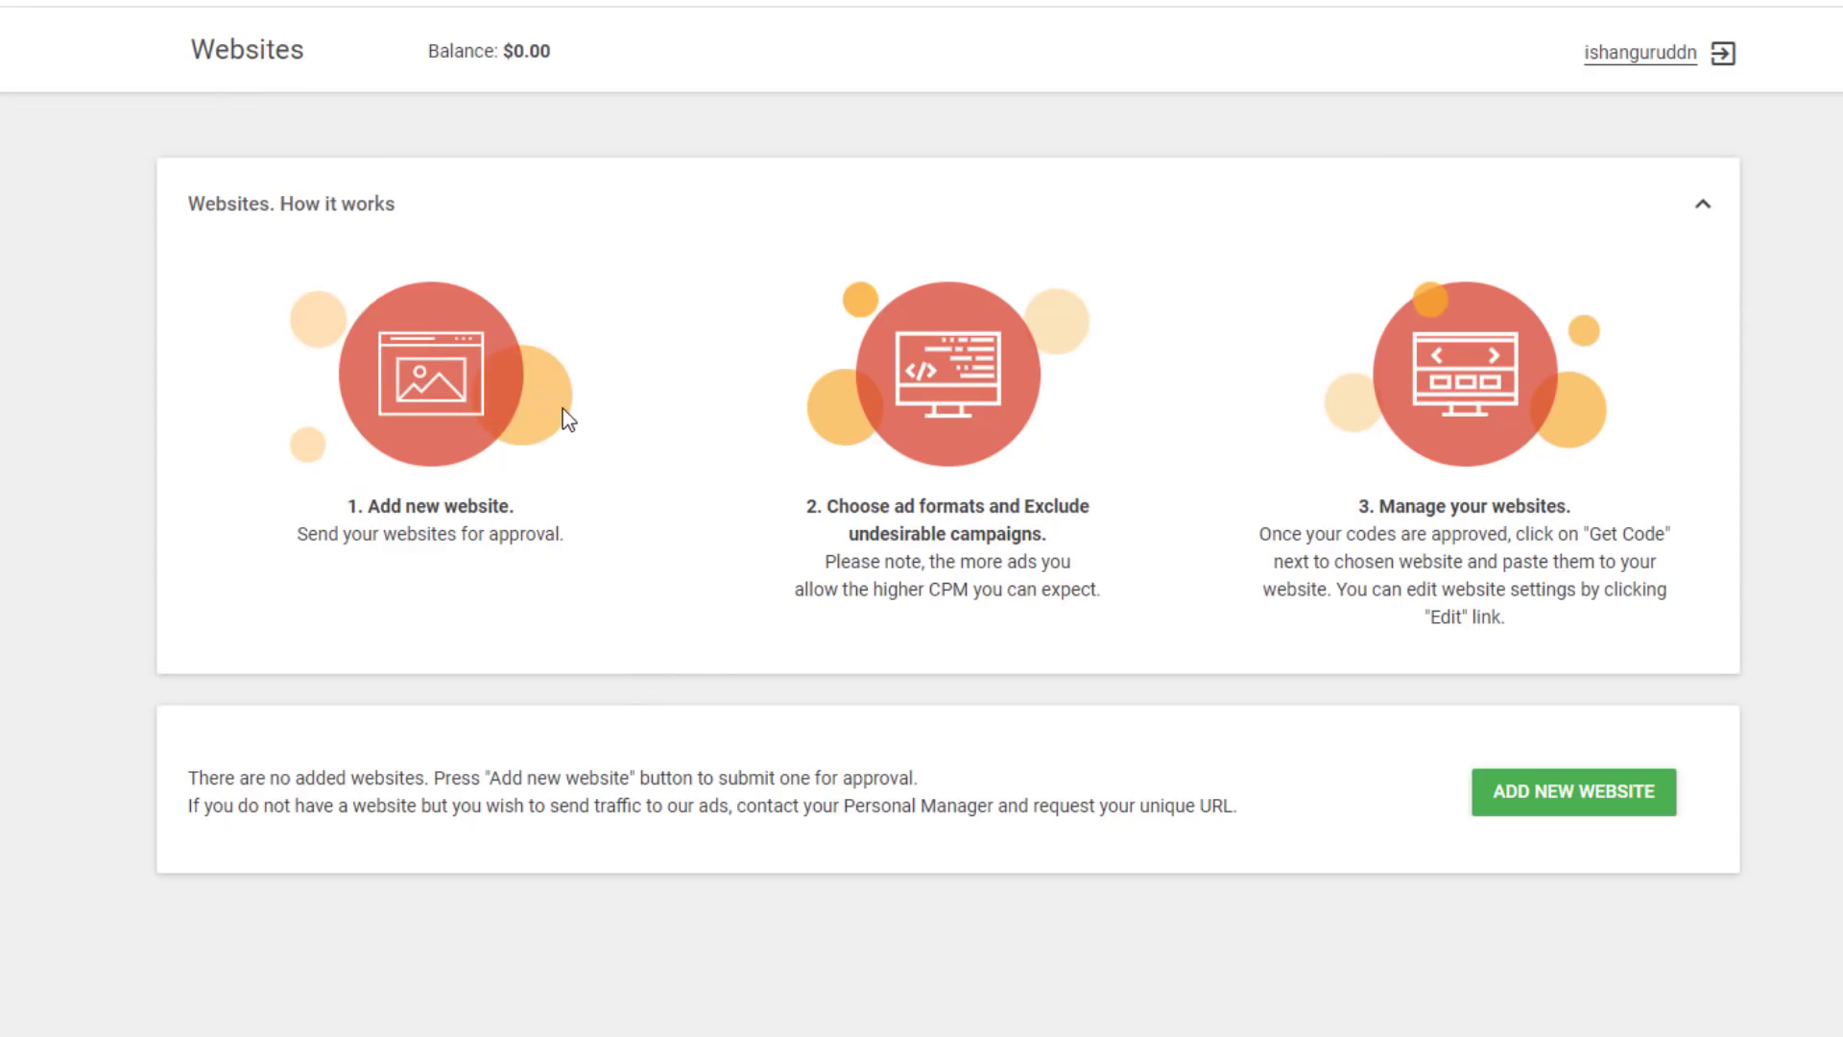
Start adding the new website ishanblog.com and set its category to Other.
left_click(1559, 808)
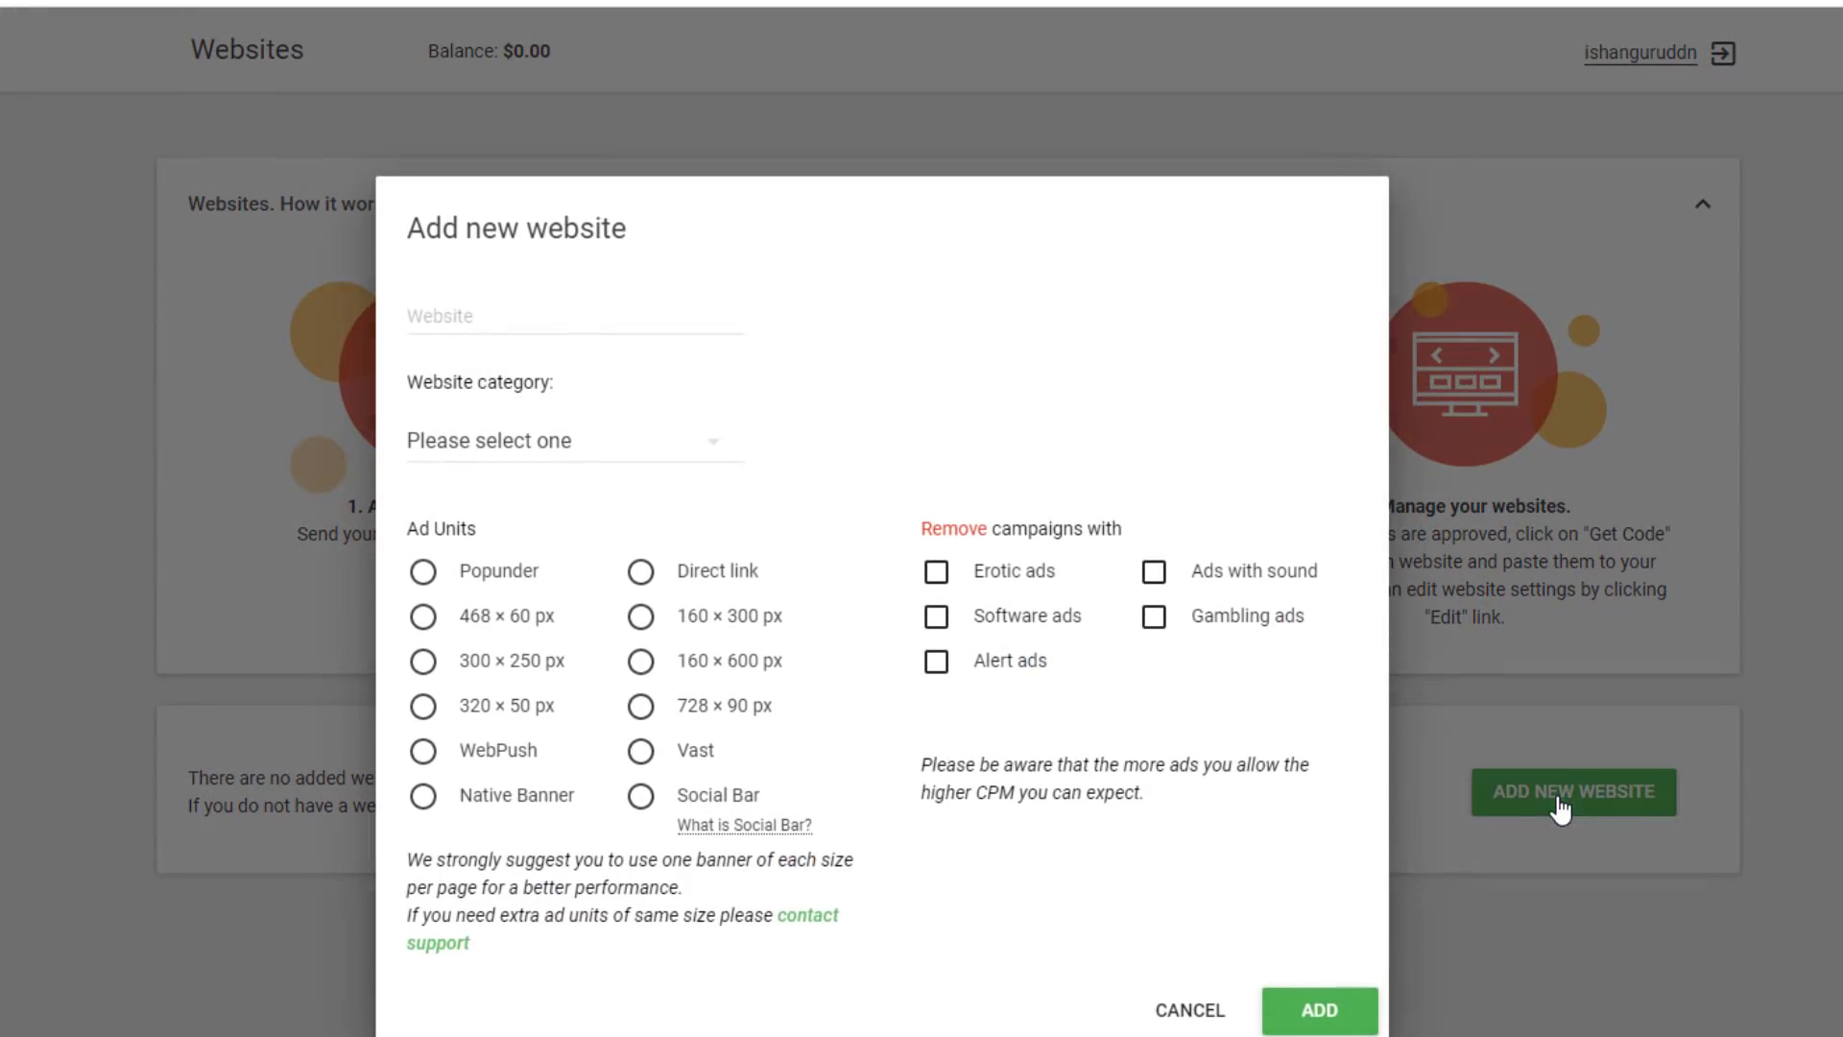
left_click(551, 316)
type("ishan")
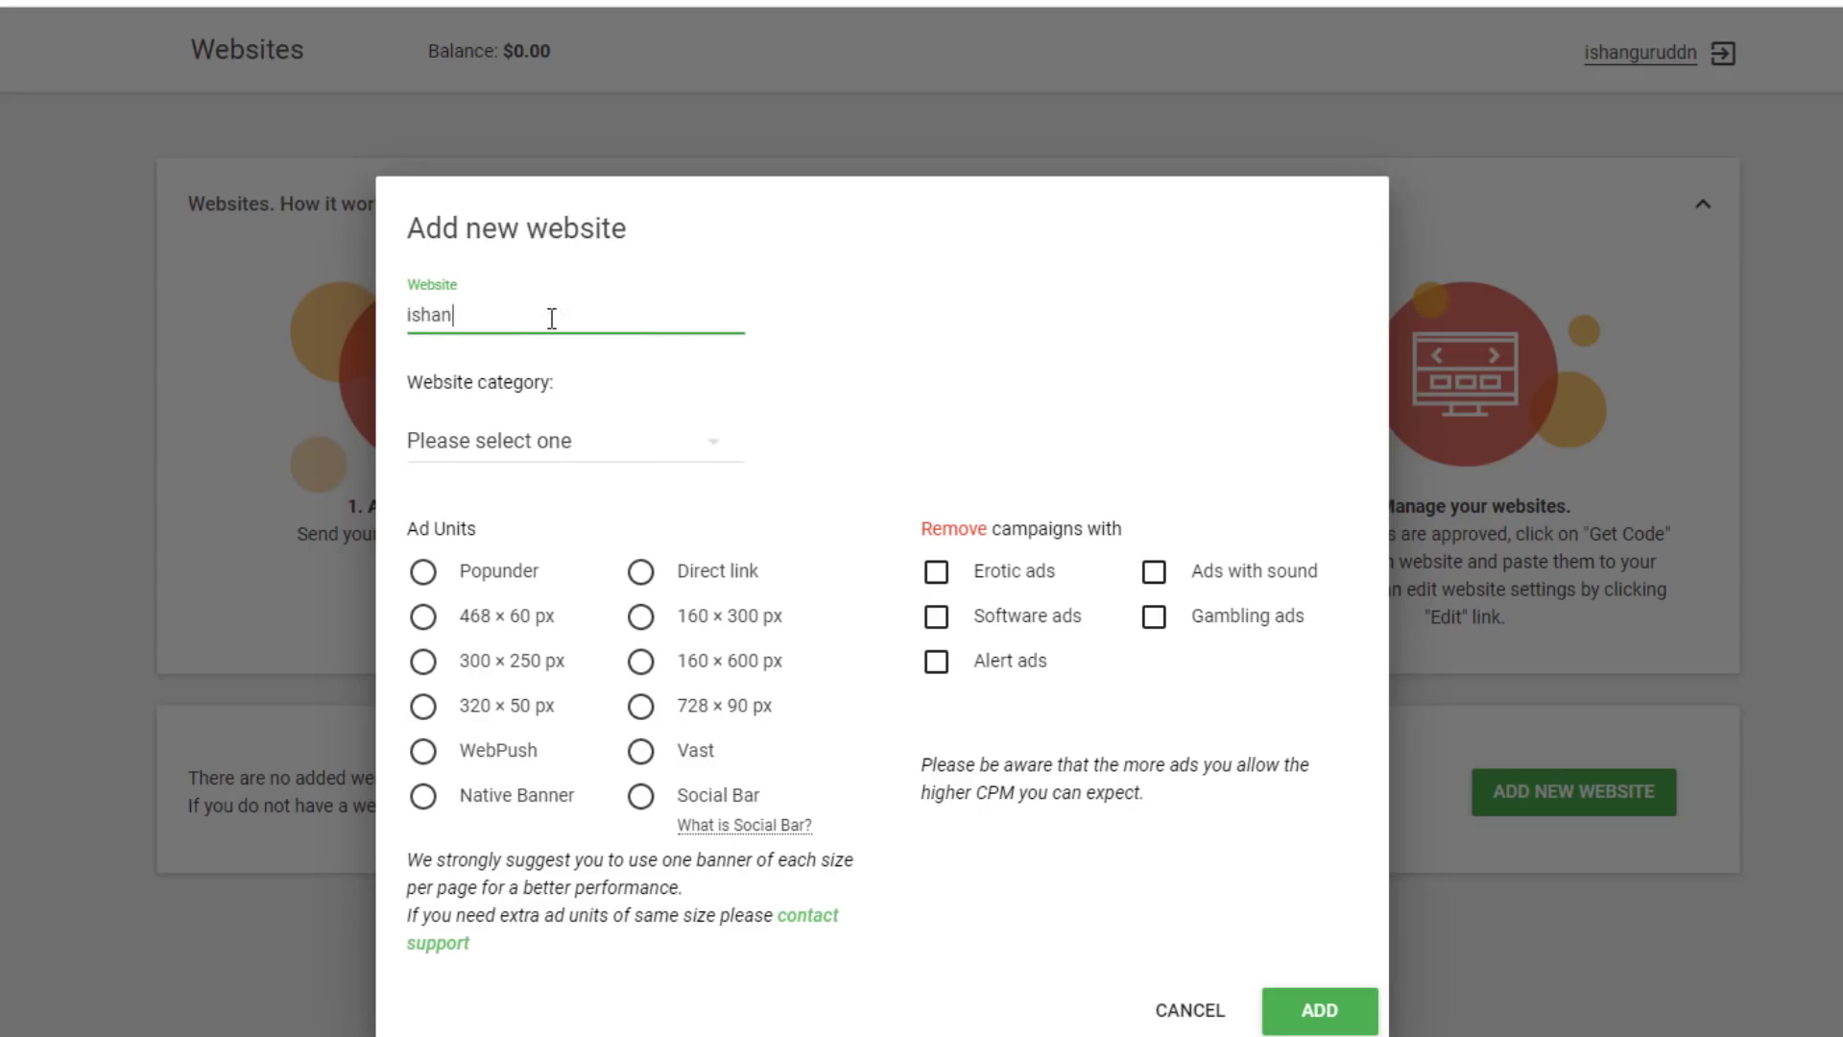
type("blog.com")
left_click(576, 446)
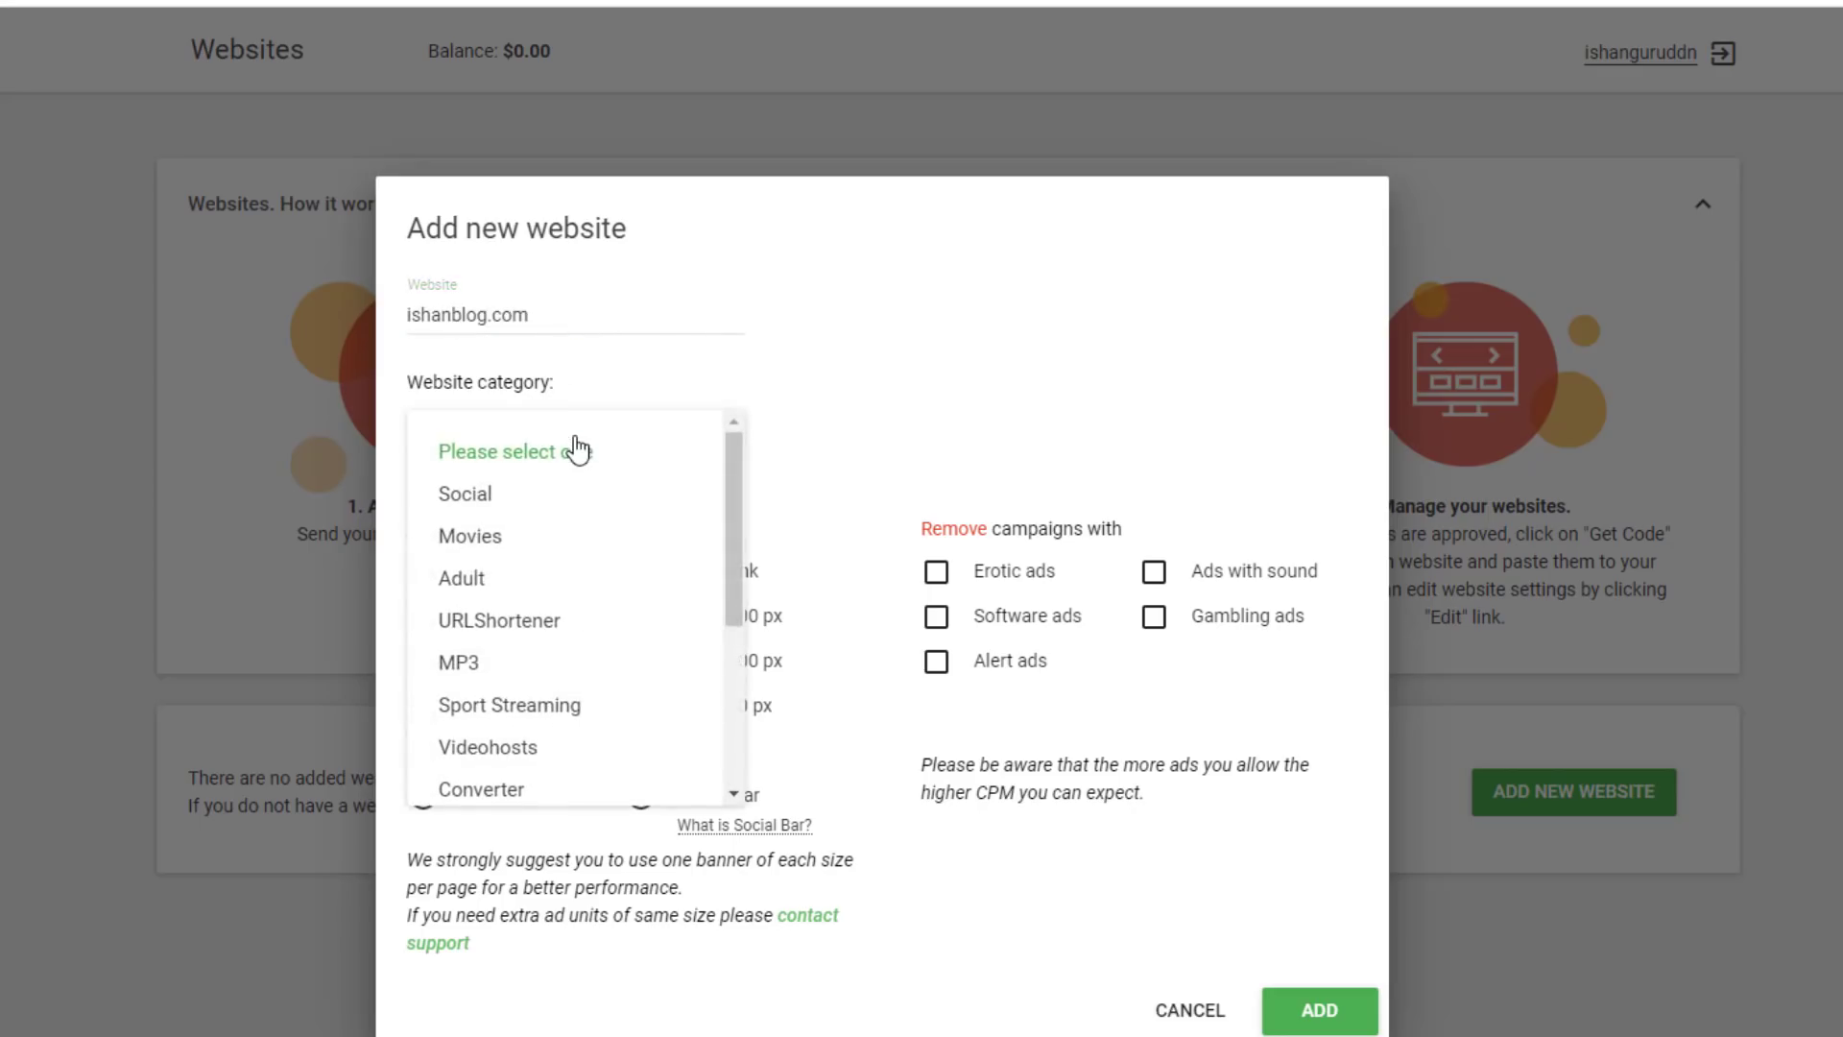
scroll(611, 660, "down", 5)
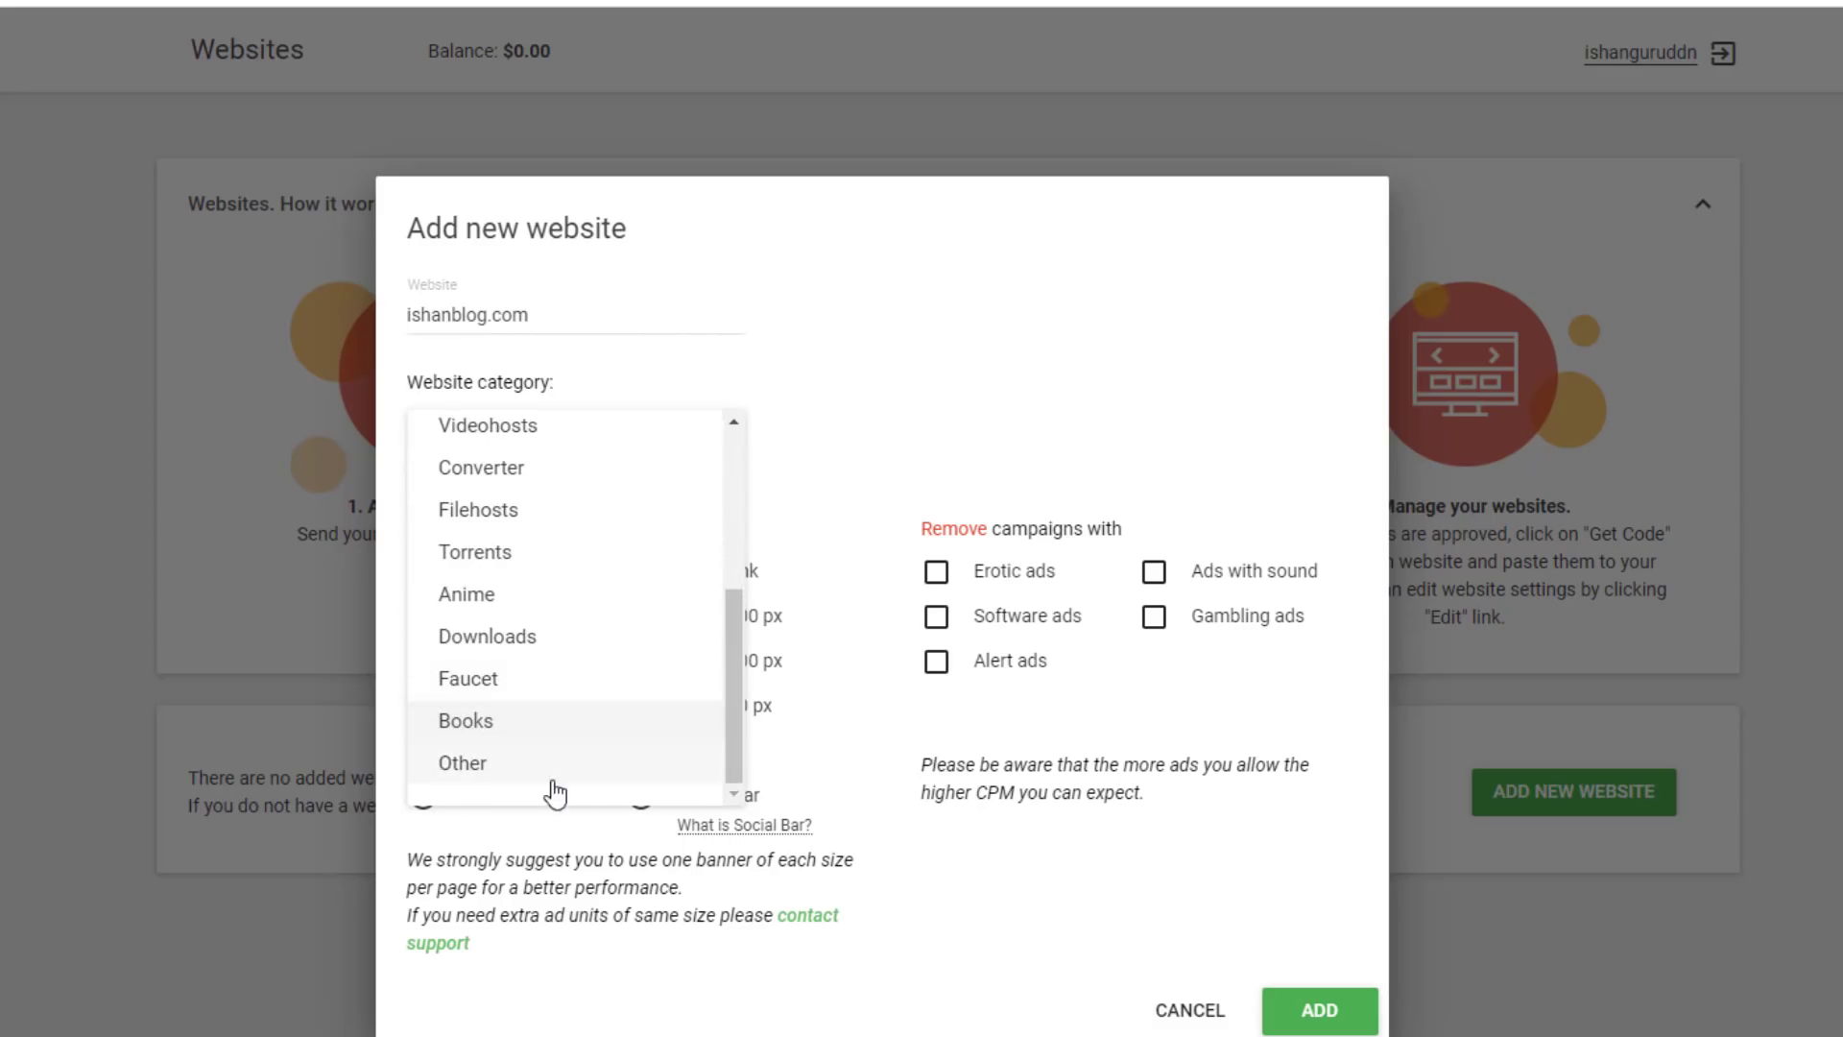
left_click(525, 756)
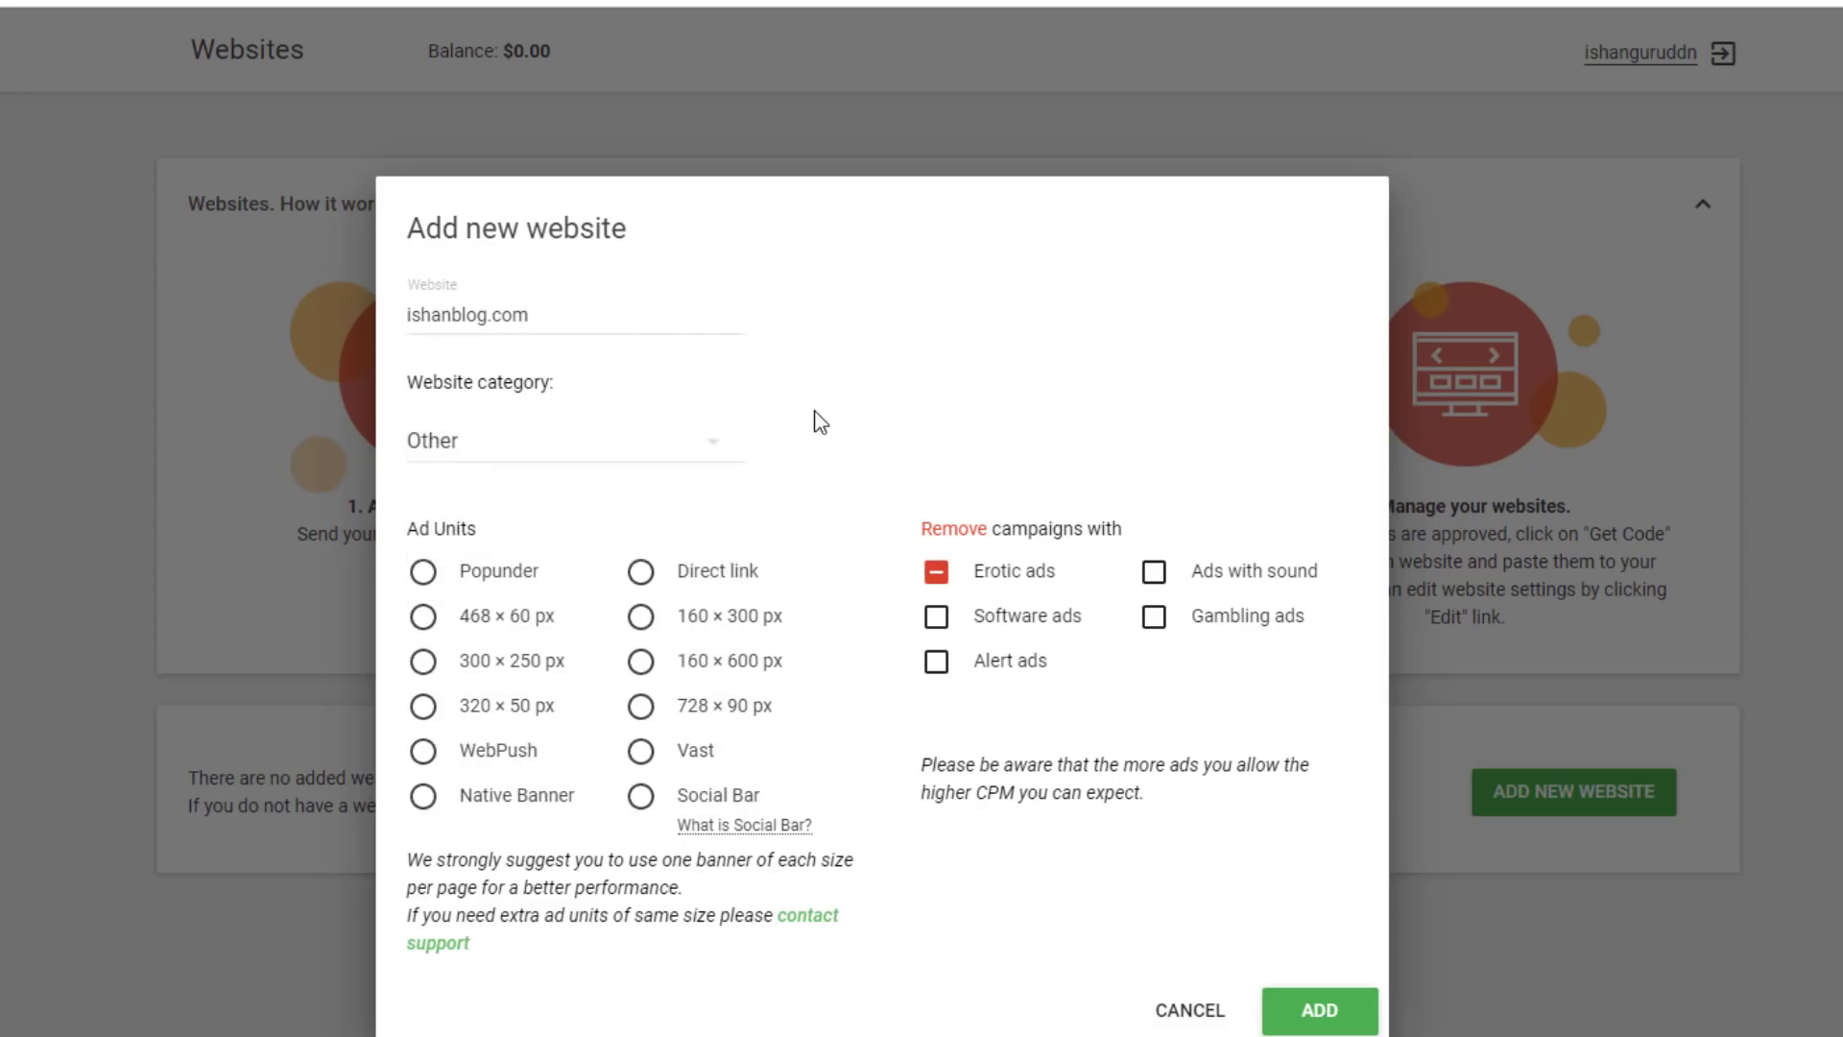
Select the 300 × 250 px ad unit and send the website for approval.
left_click(422, 661)
left_click(1320, 1010)
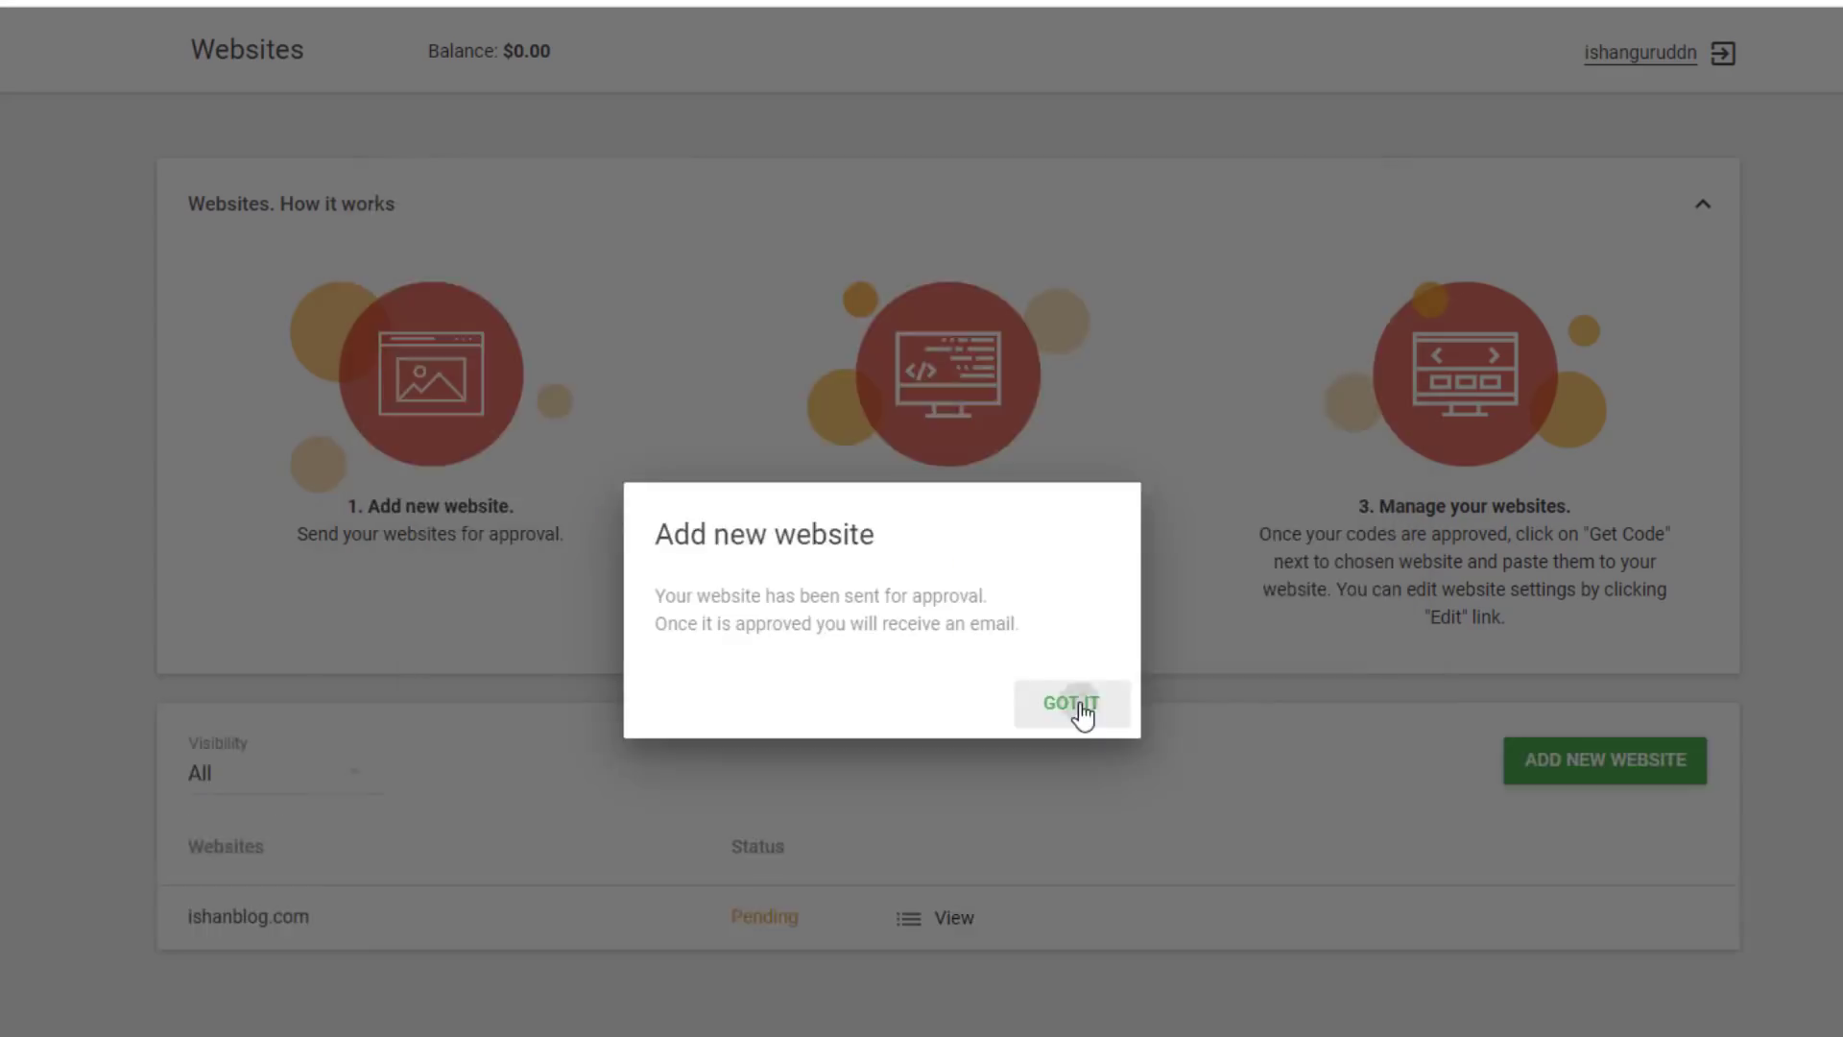
left_click(1072, 706)
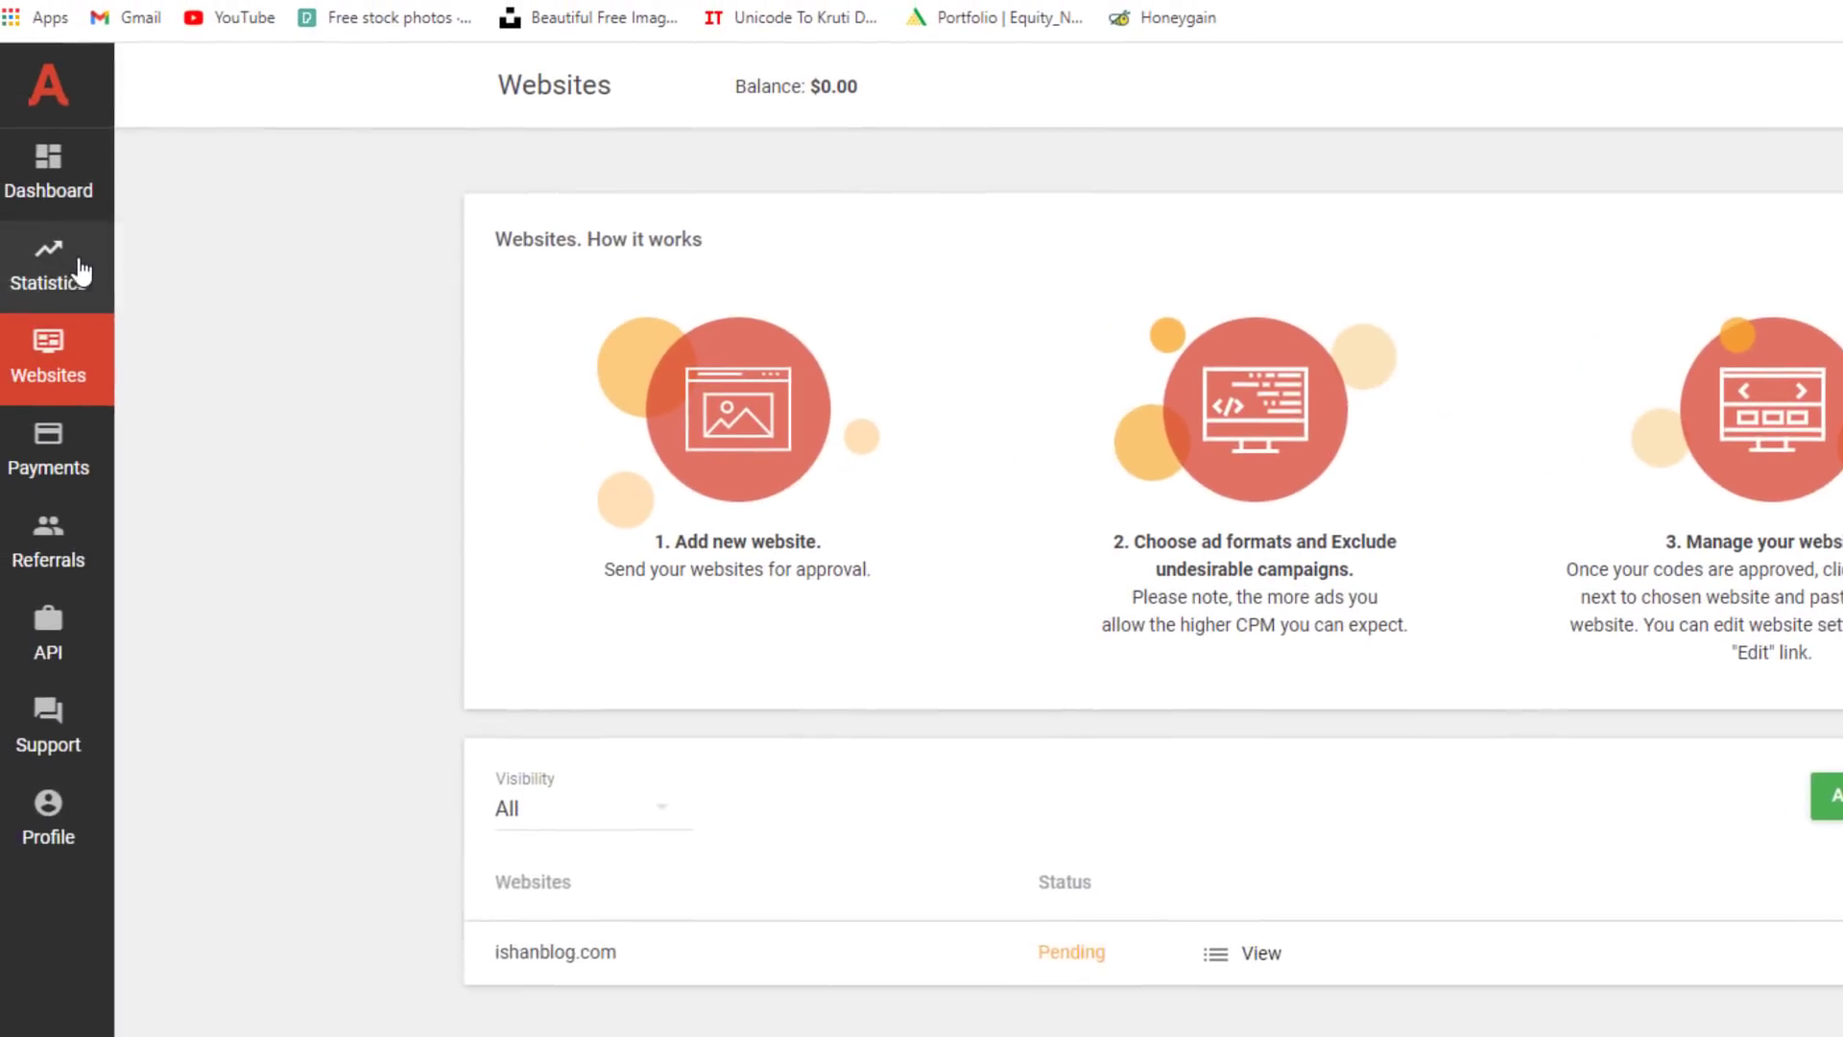
Look over the Adsterra statistics page, and read the payment rules and payments history.
left_click(100, 274)
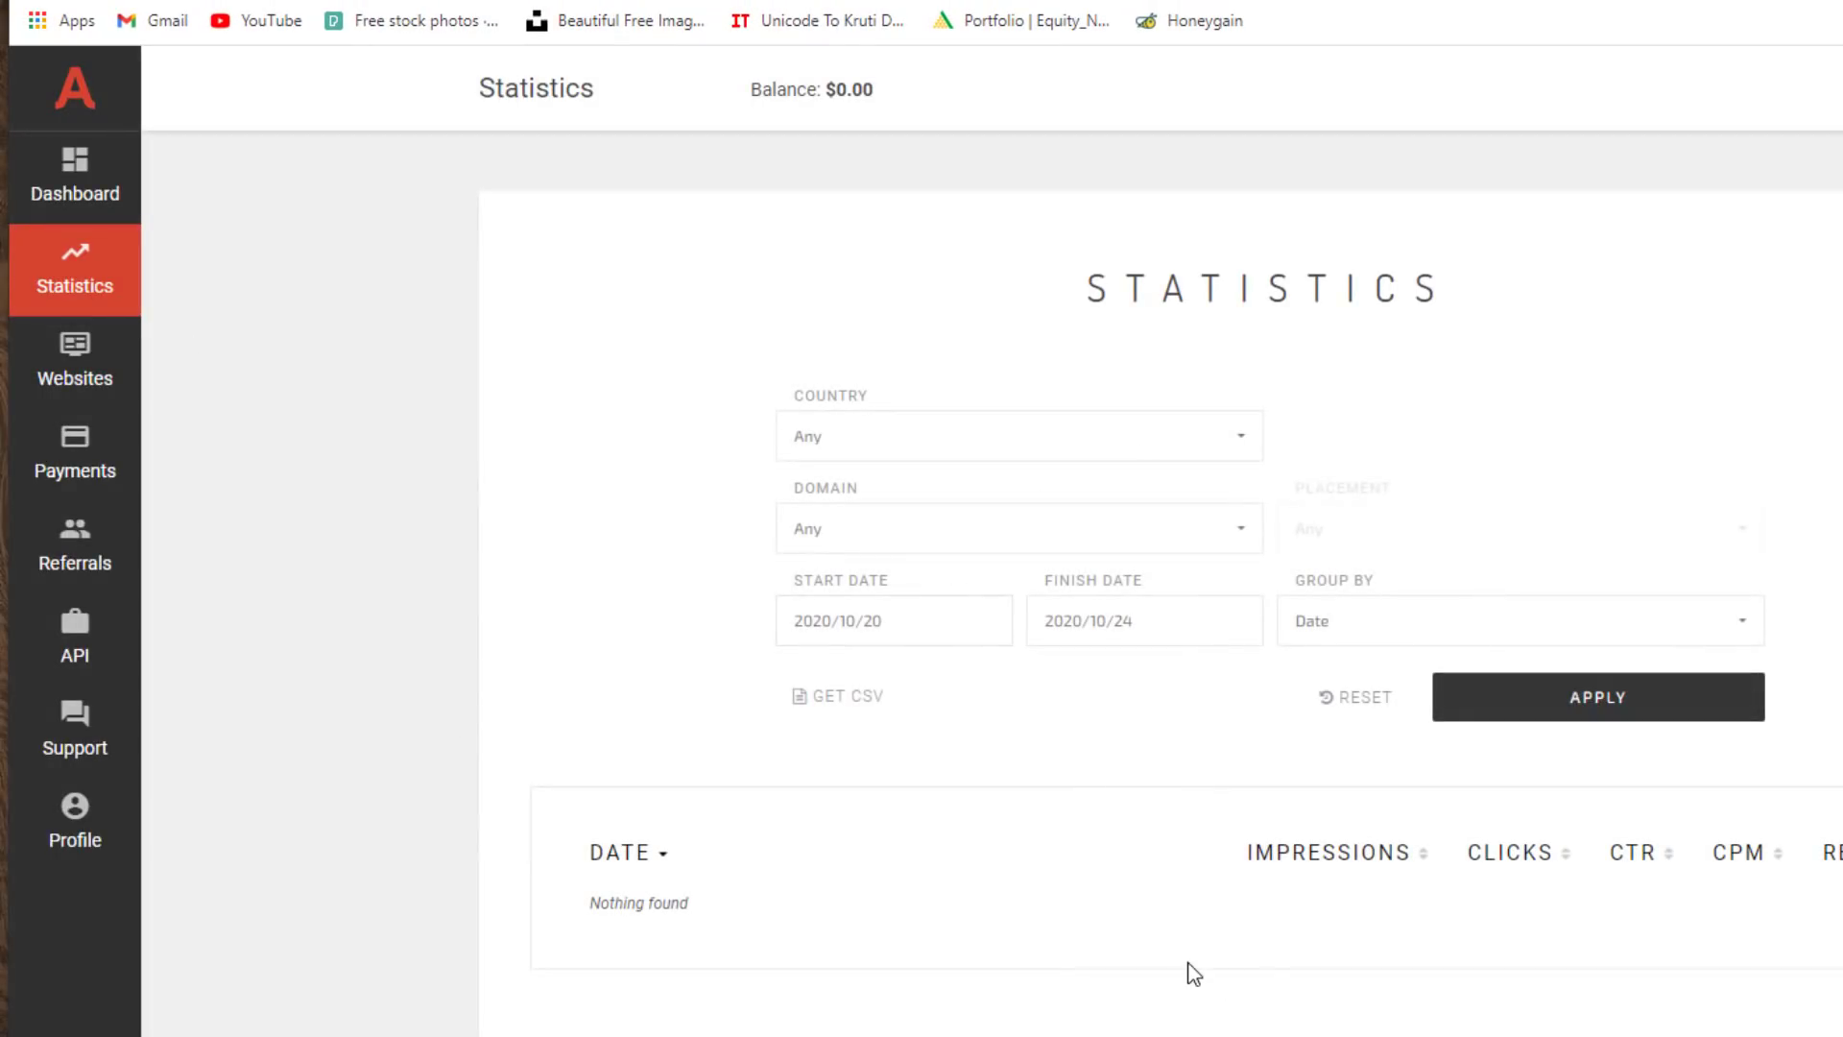
left_click(78, 483)
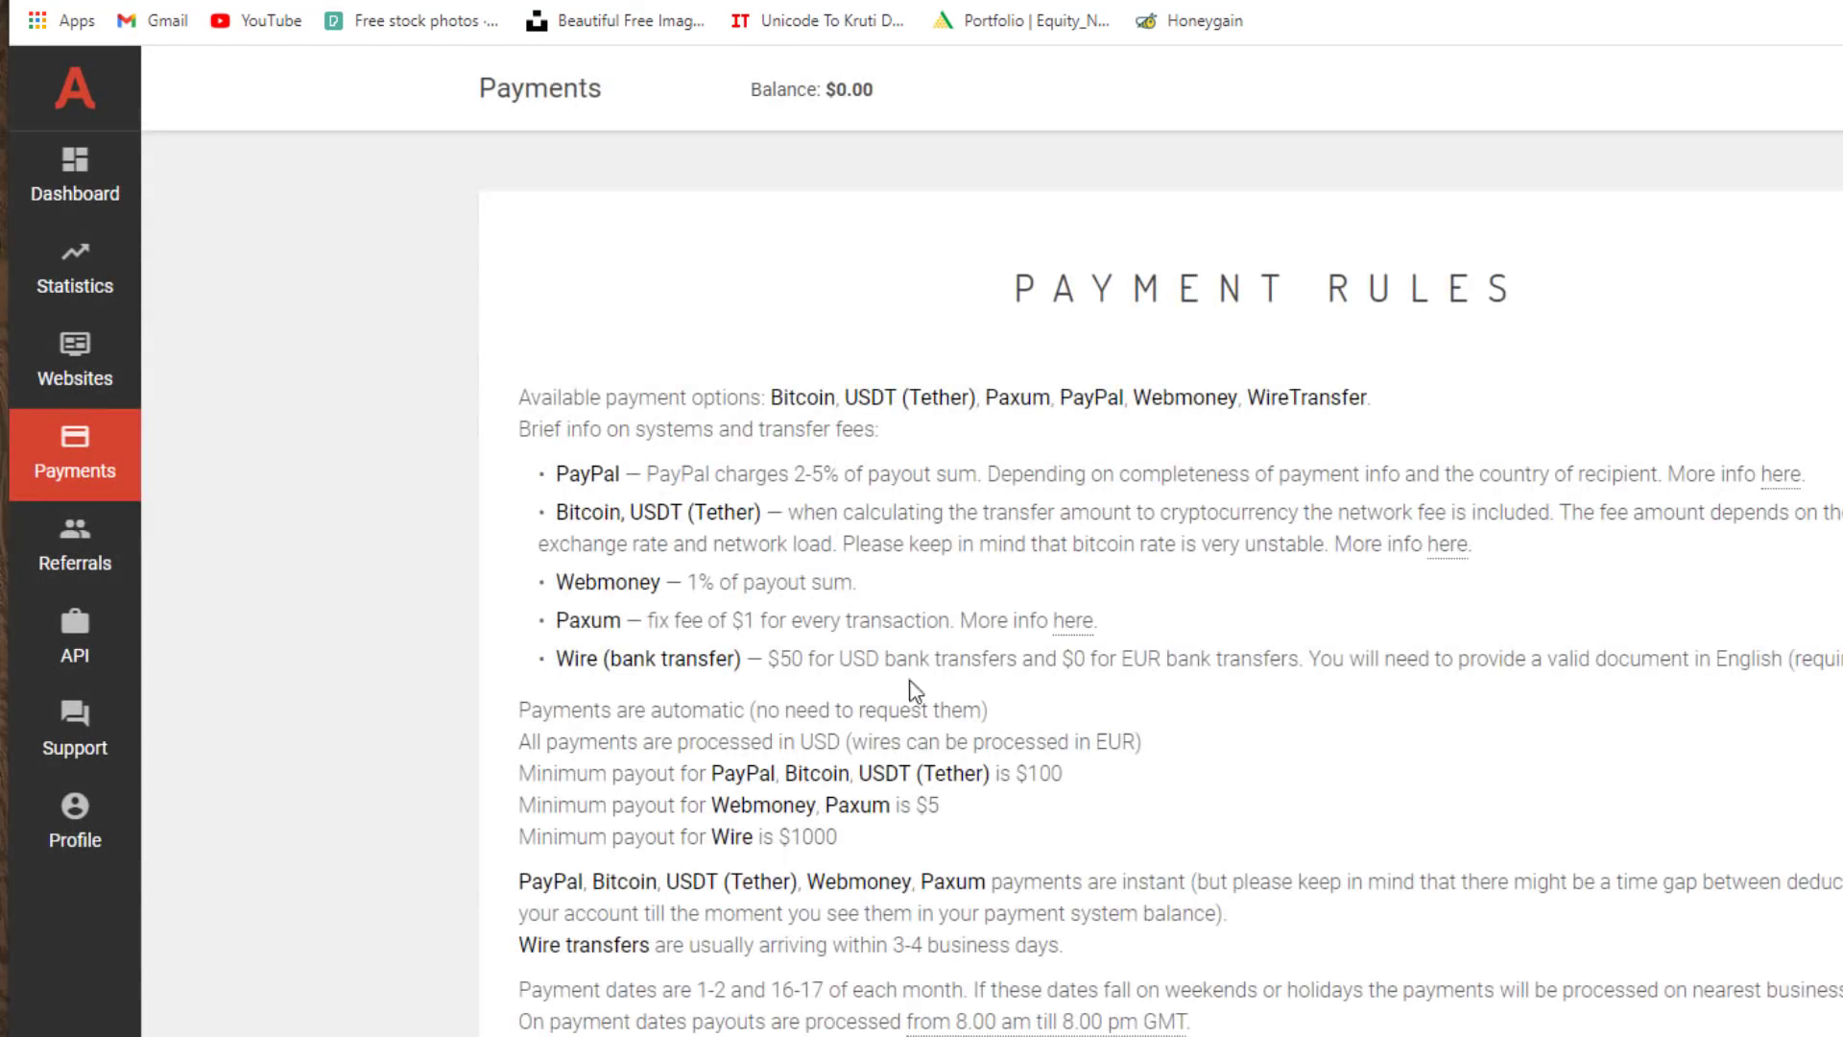
scroll(960, 710, "down", 8)
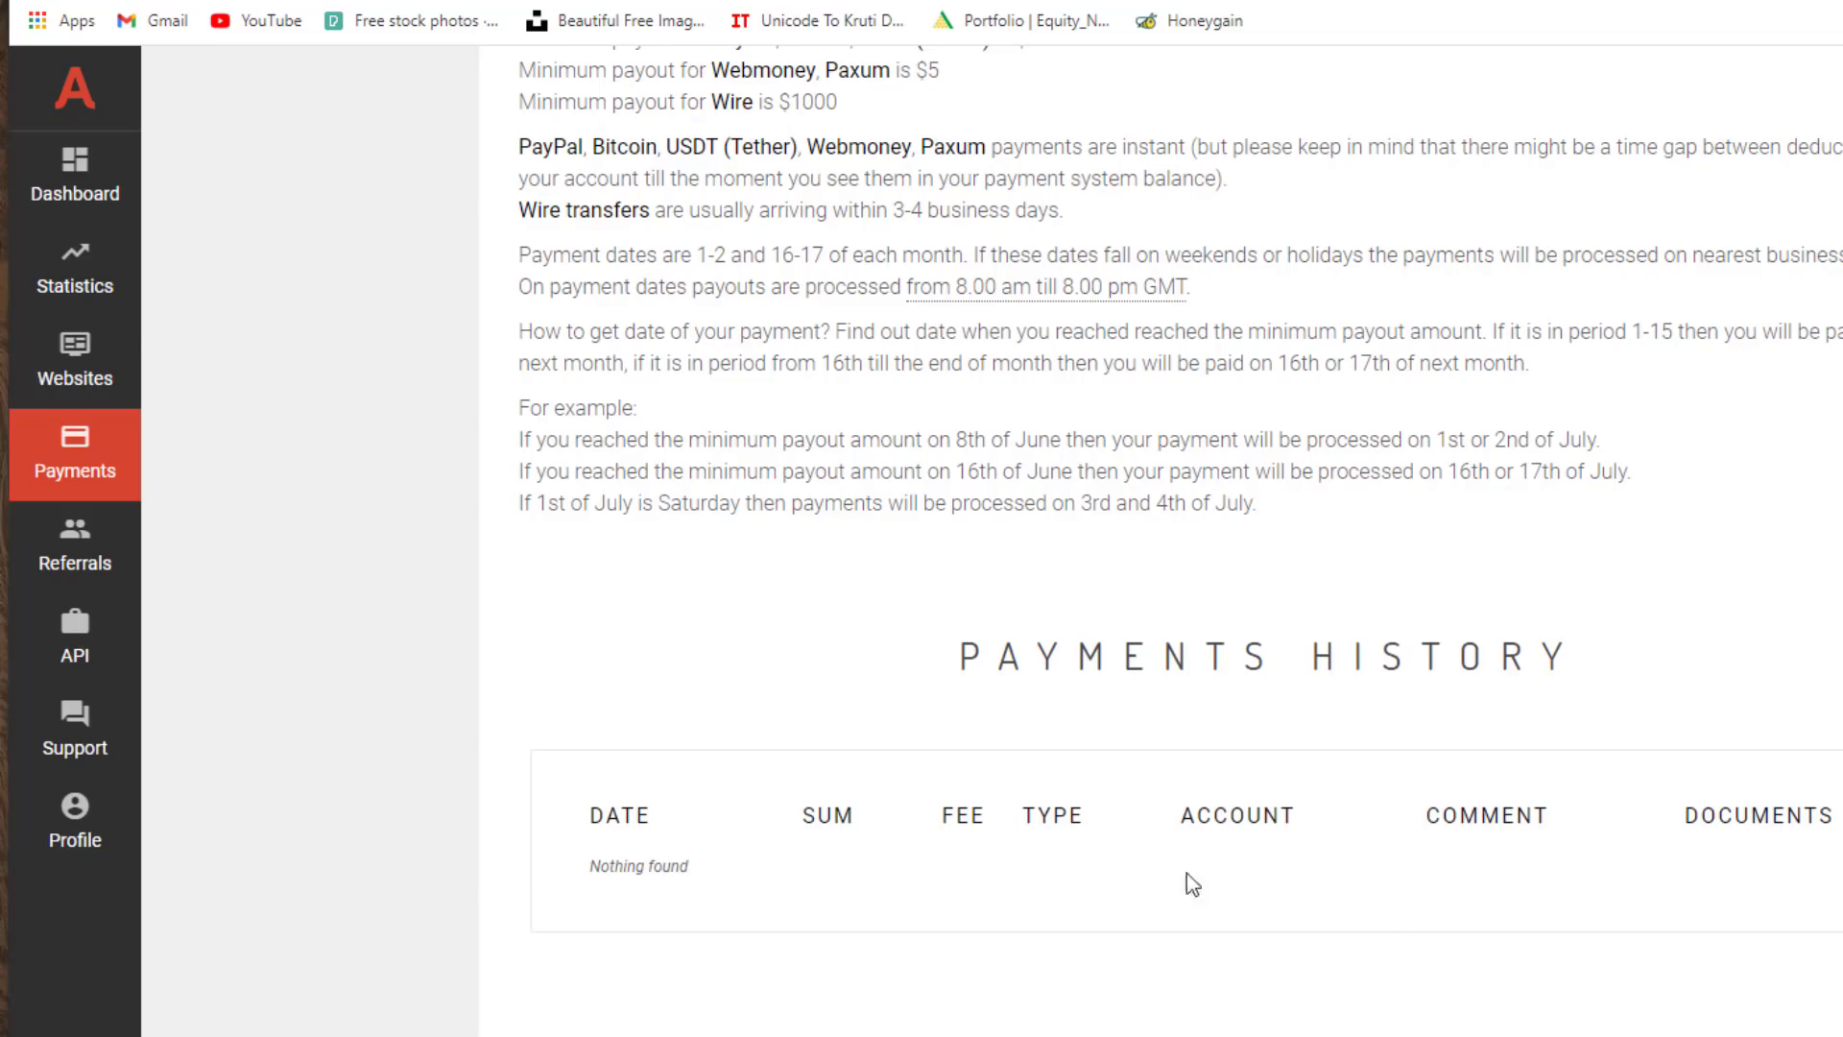
scroll(1049, 715, "up", 7)
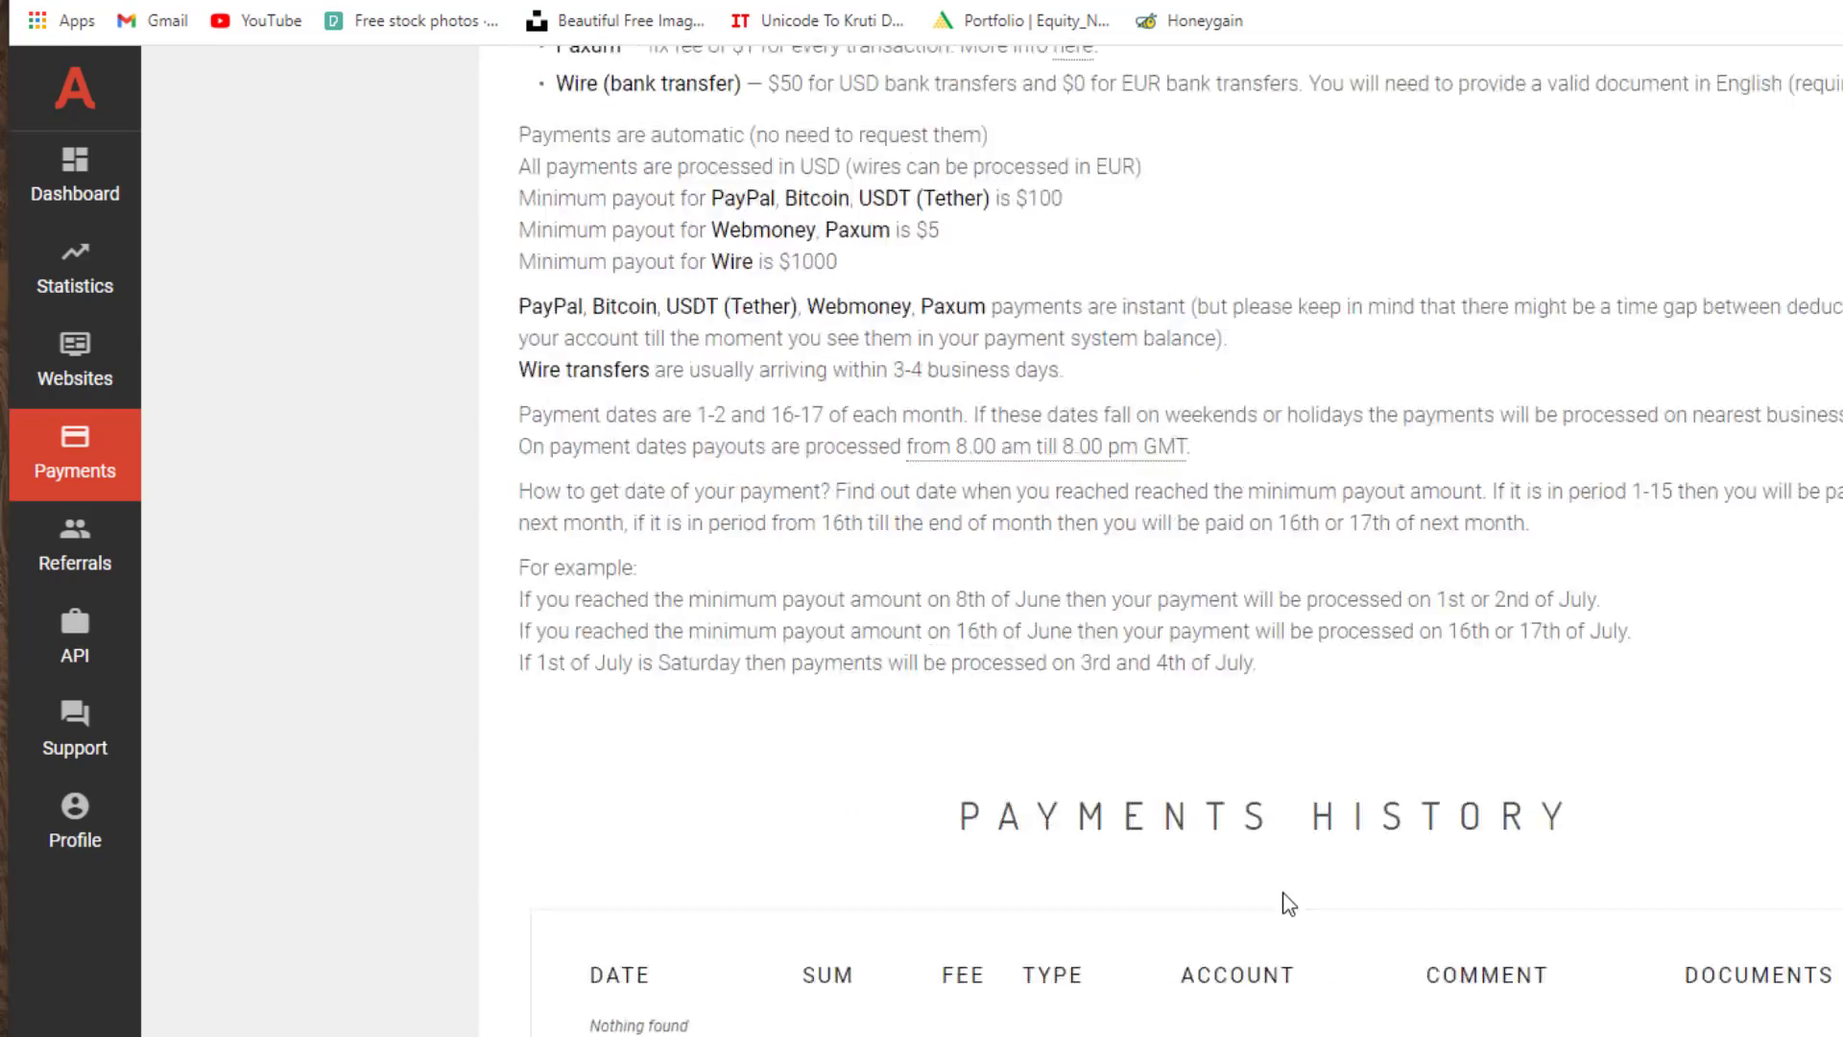
scroll(943, 631, "up", 1)
Show all codes for ishanblog.com in the websites list and copy the full 300 × 250 px iframe sync script.
left_click(75, 360)
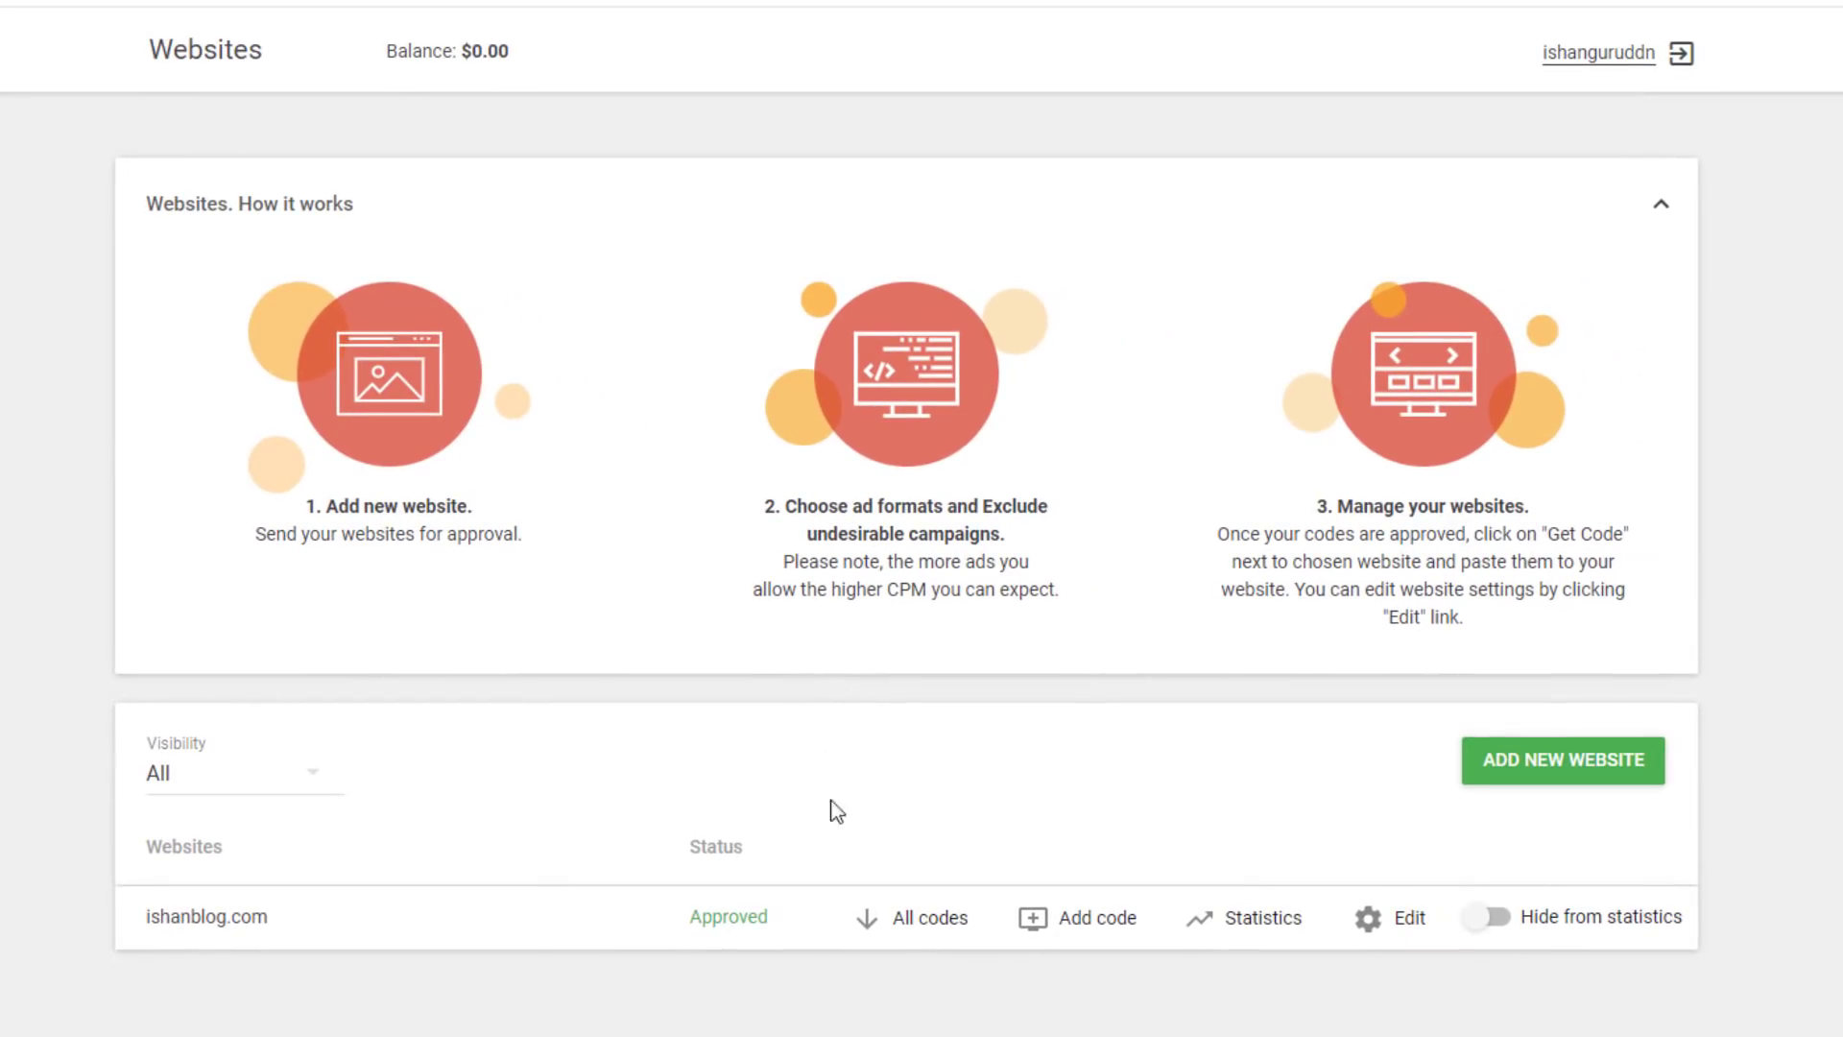
left_click(945, 926)
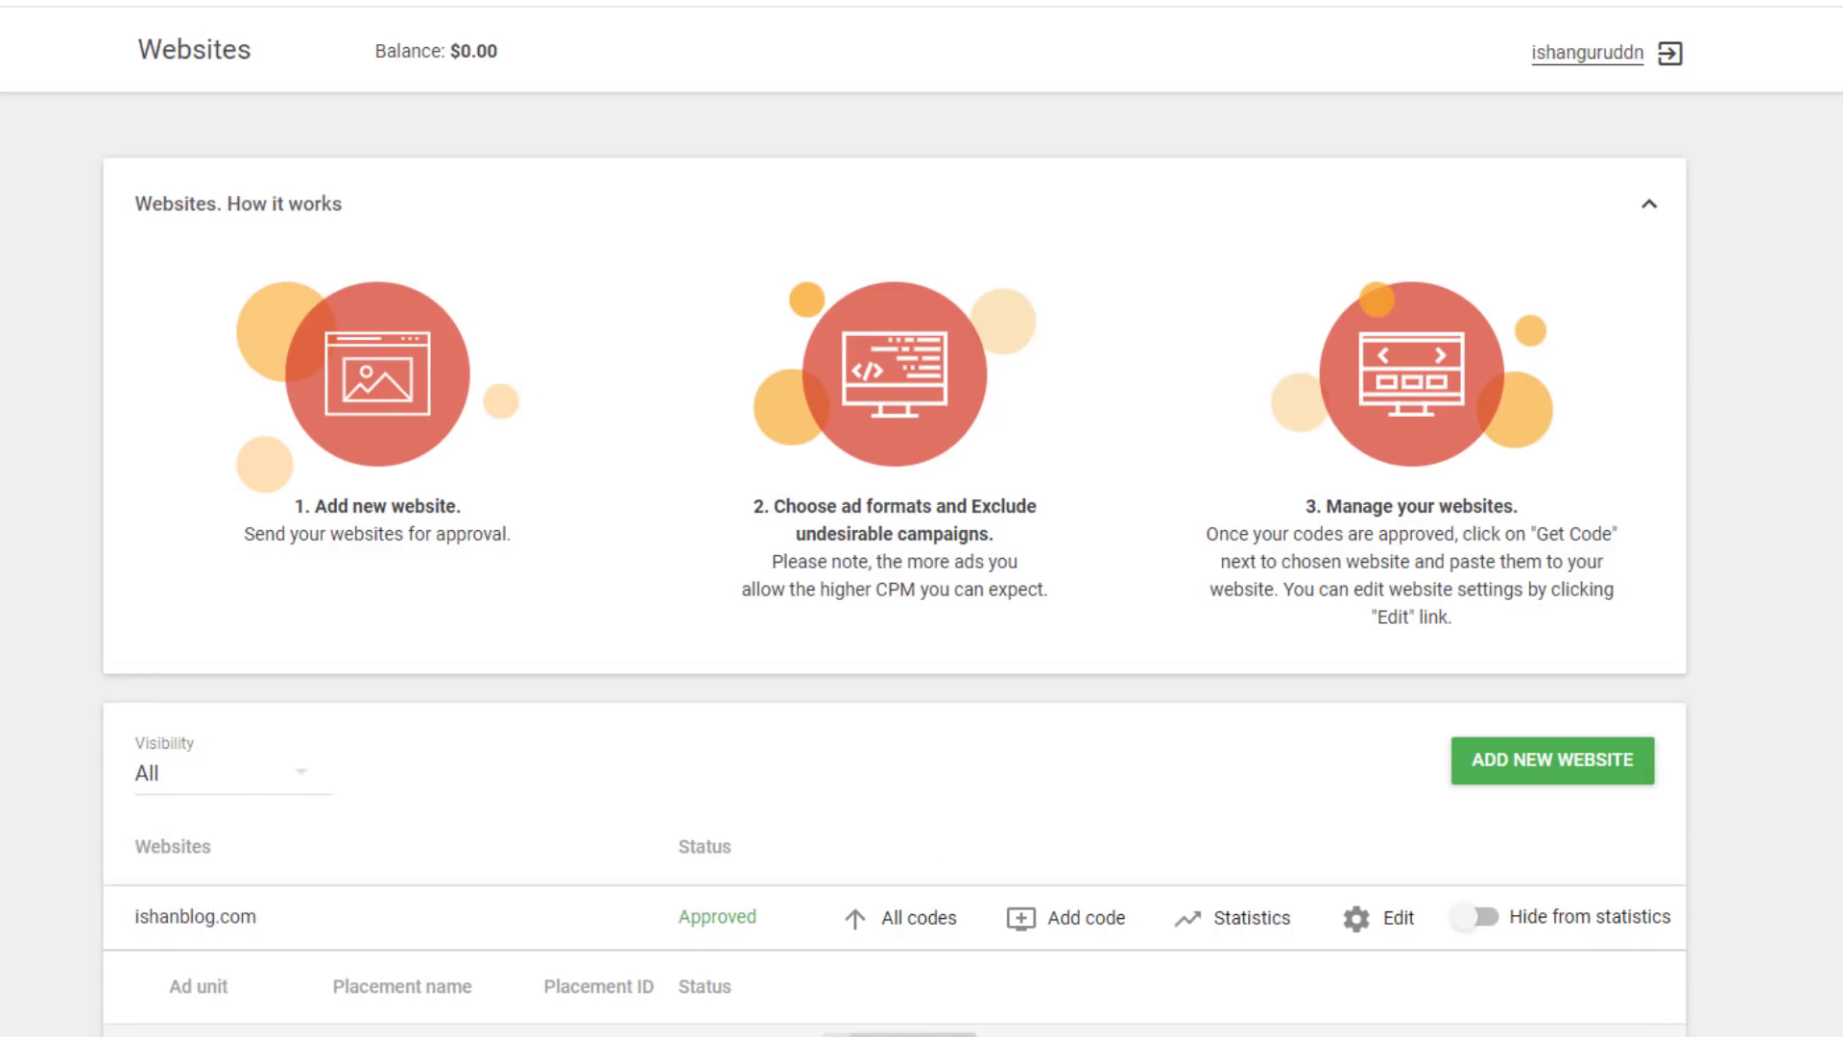
scroll(1020, 907, "down", 5)
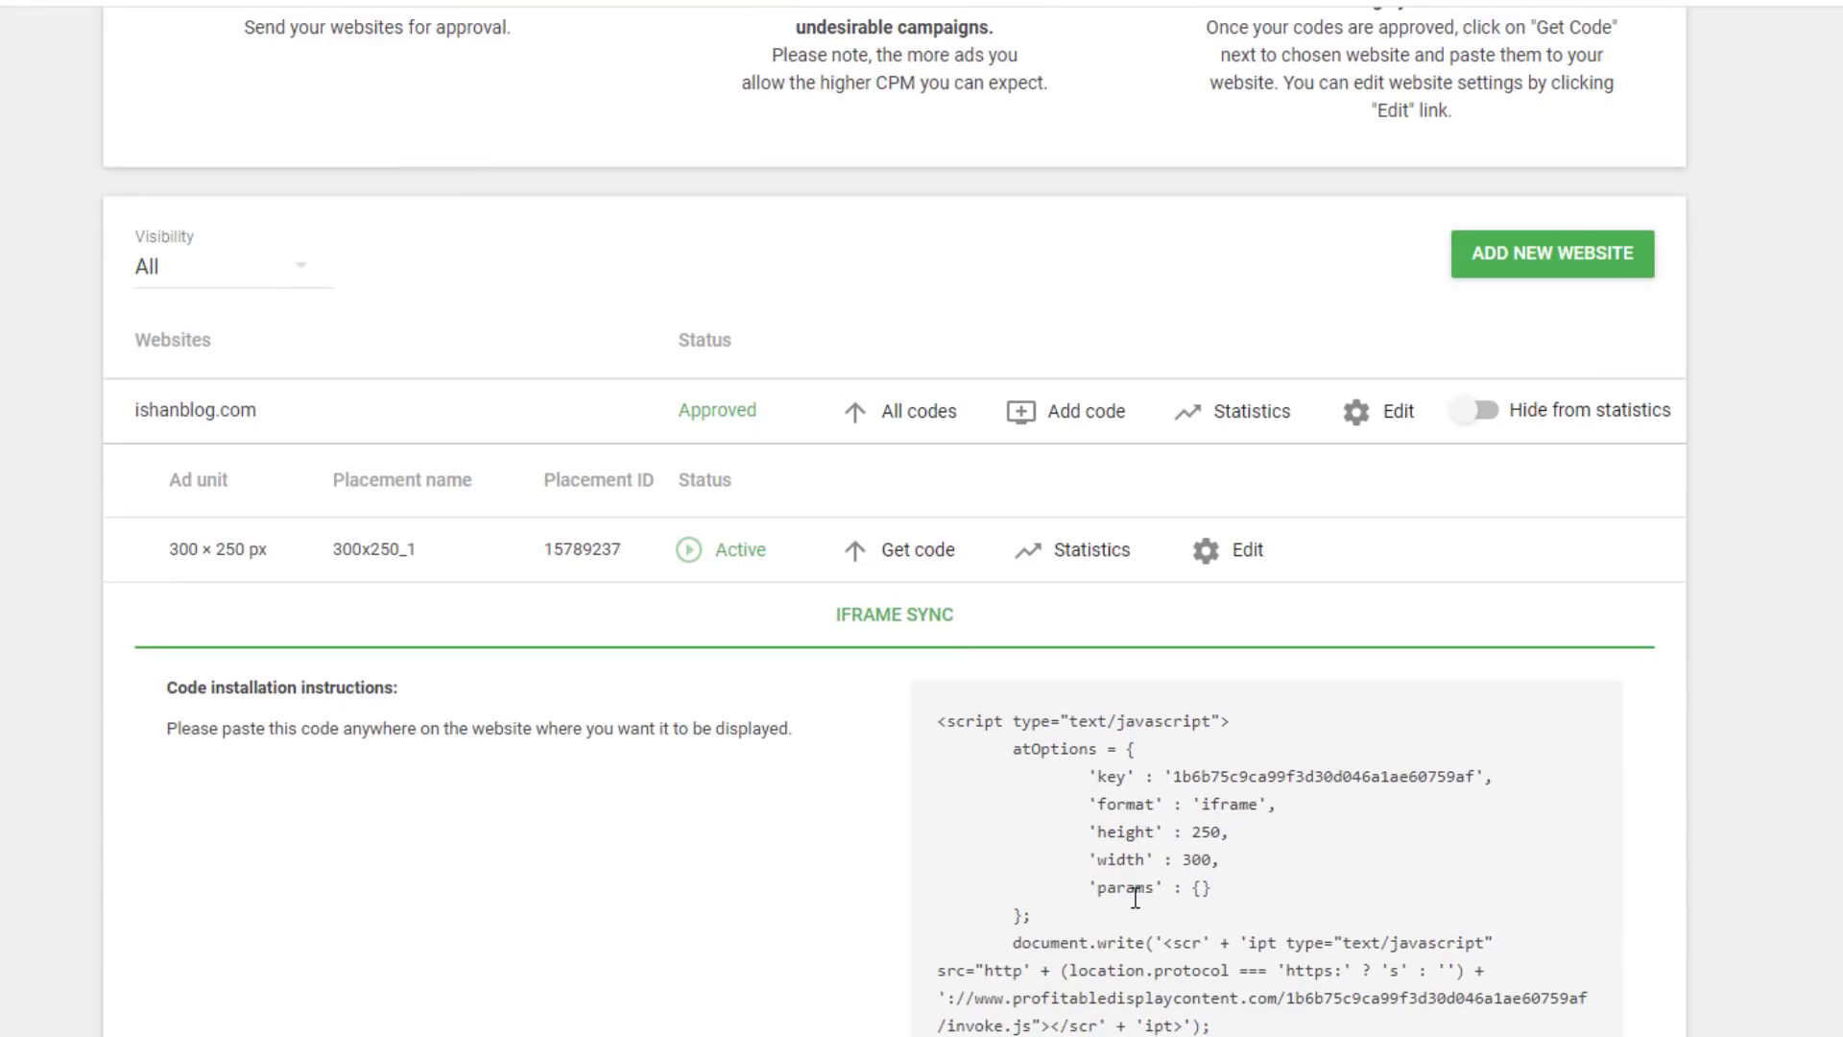
scroll(1135, 898, "down", 1)
left_click_drag(1016, 929, 933, 596)
key("ctrl+c")
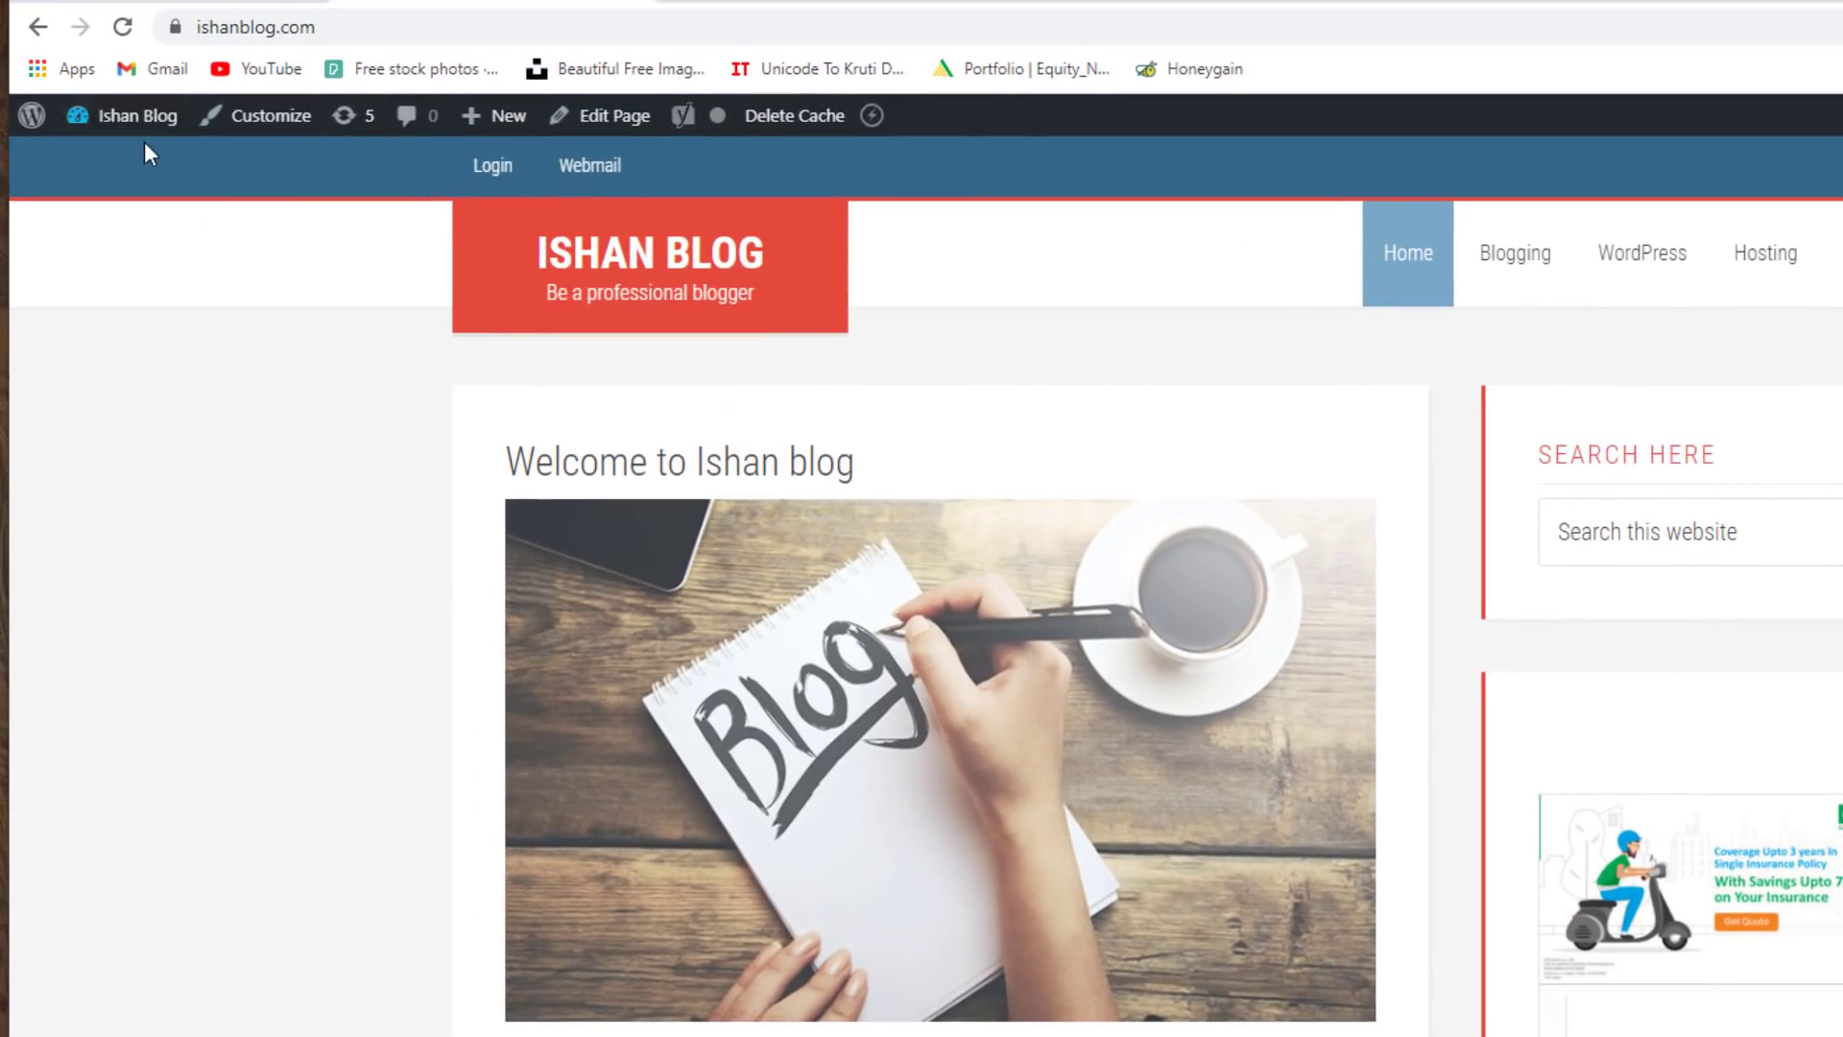
Open the widgets page of the Ishan Blog WordPress site and add a Text widget to the Primary Sidebar.
mouse_move(129, 123)
scroll(921, 576, "down", 2)
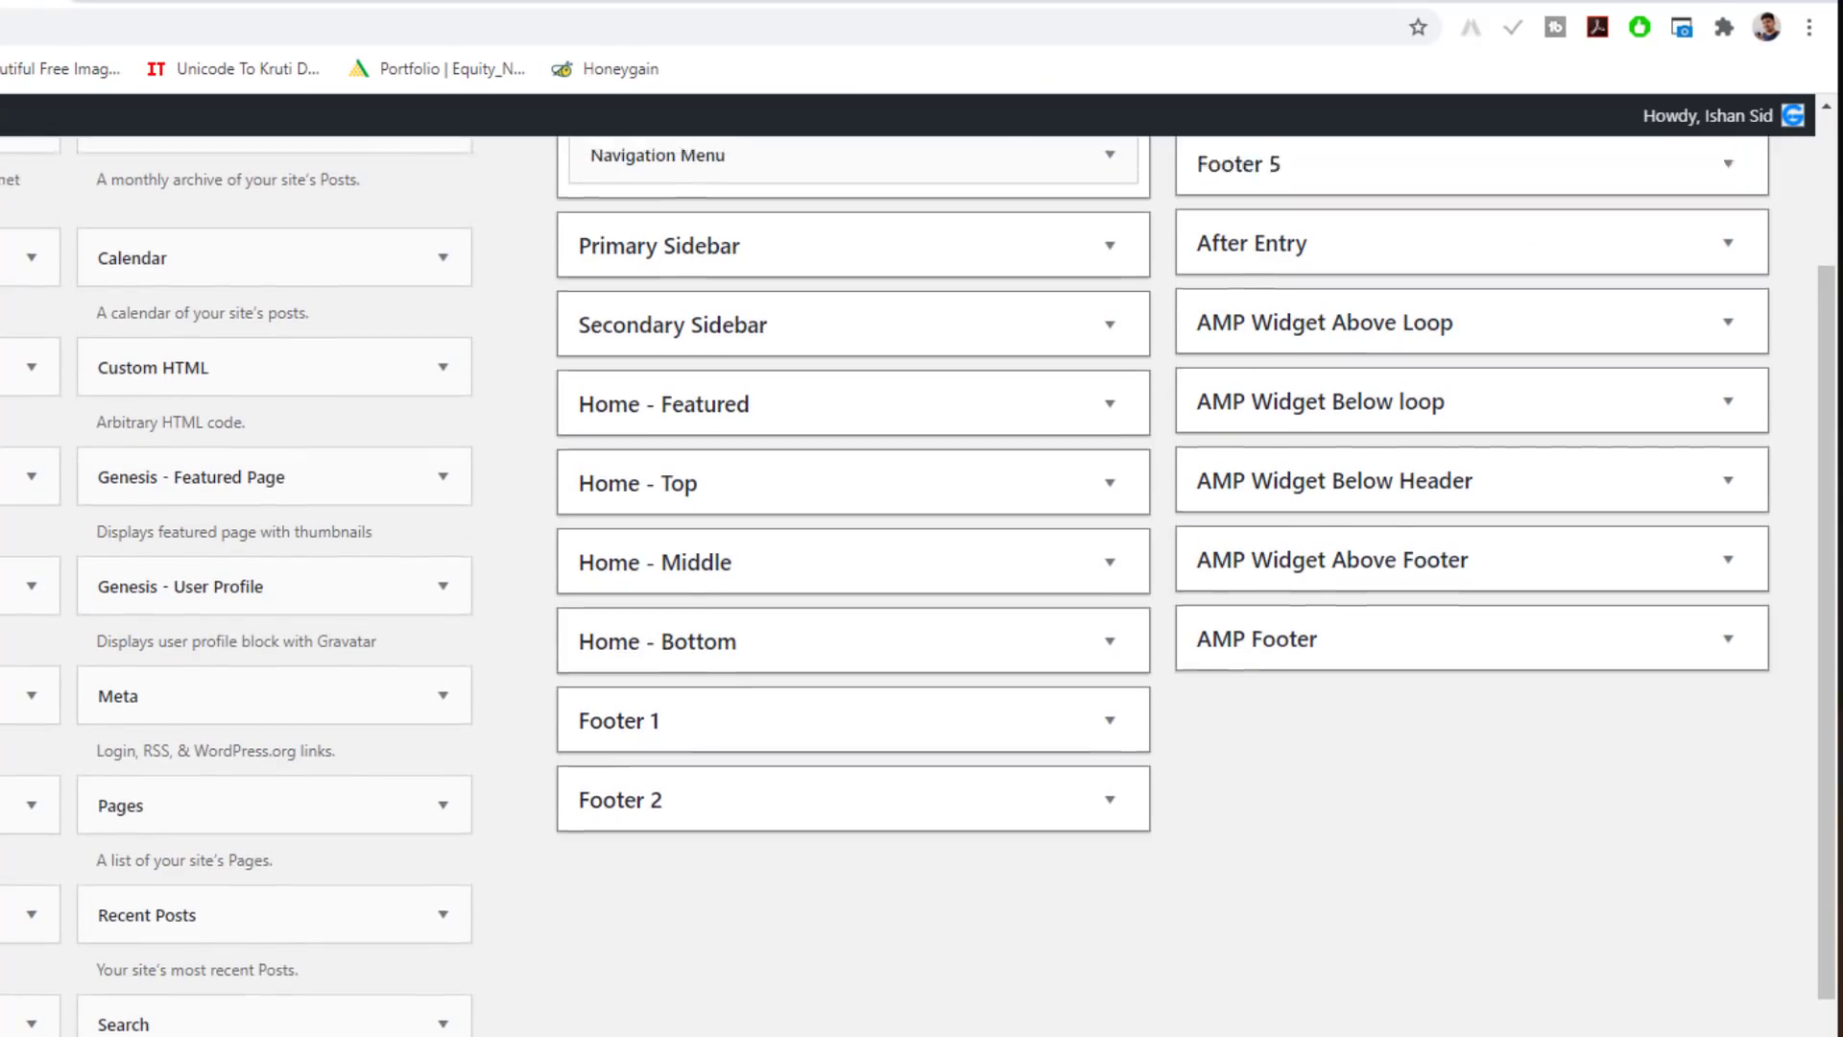
scroll(922, 576, "up", 2)
left_click_drag(1558, 1012, 738, 471)
Paste the copied ad script into the Text widget's plain text editor and check the ad on the blog's home page.
left_click(1094, 654)
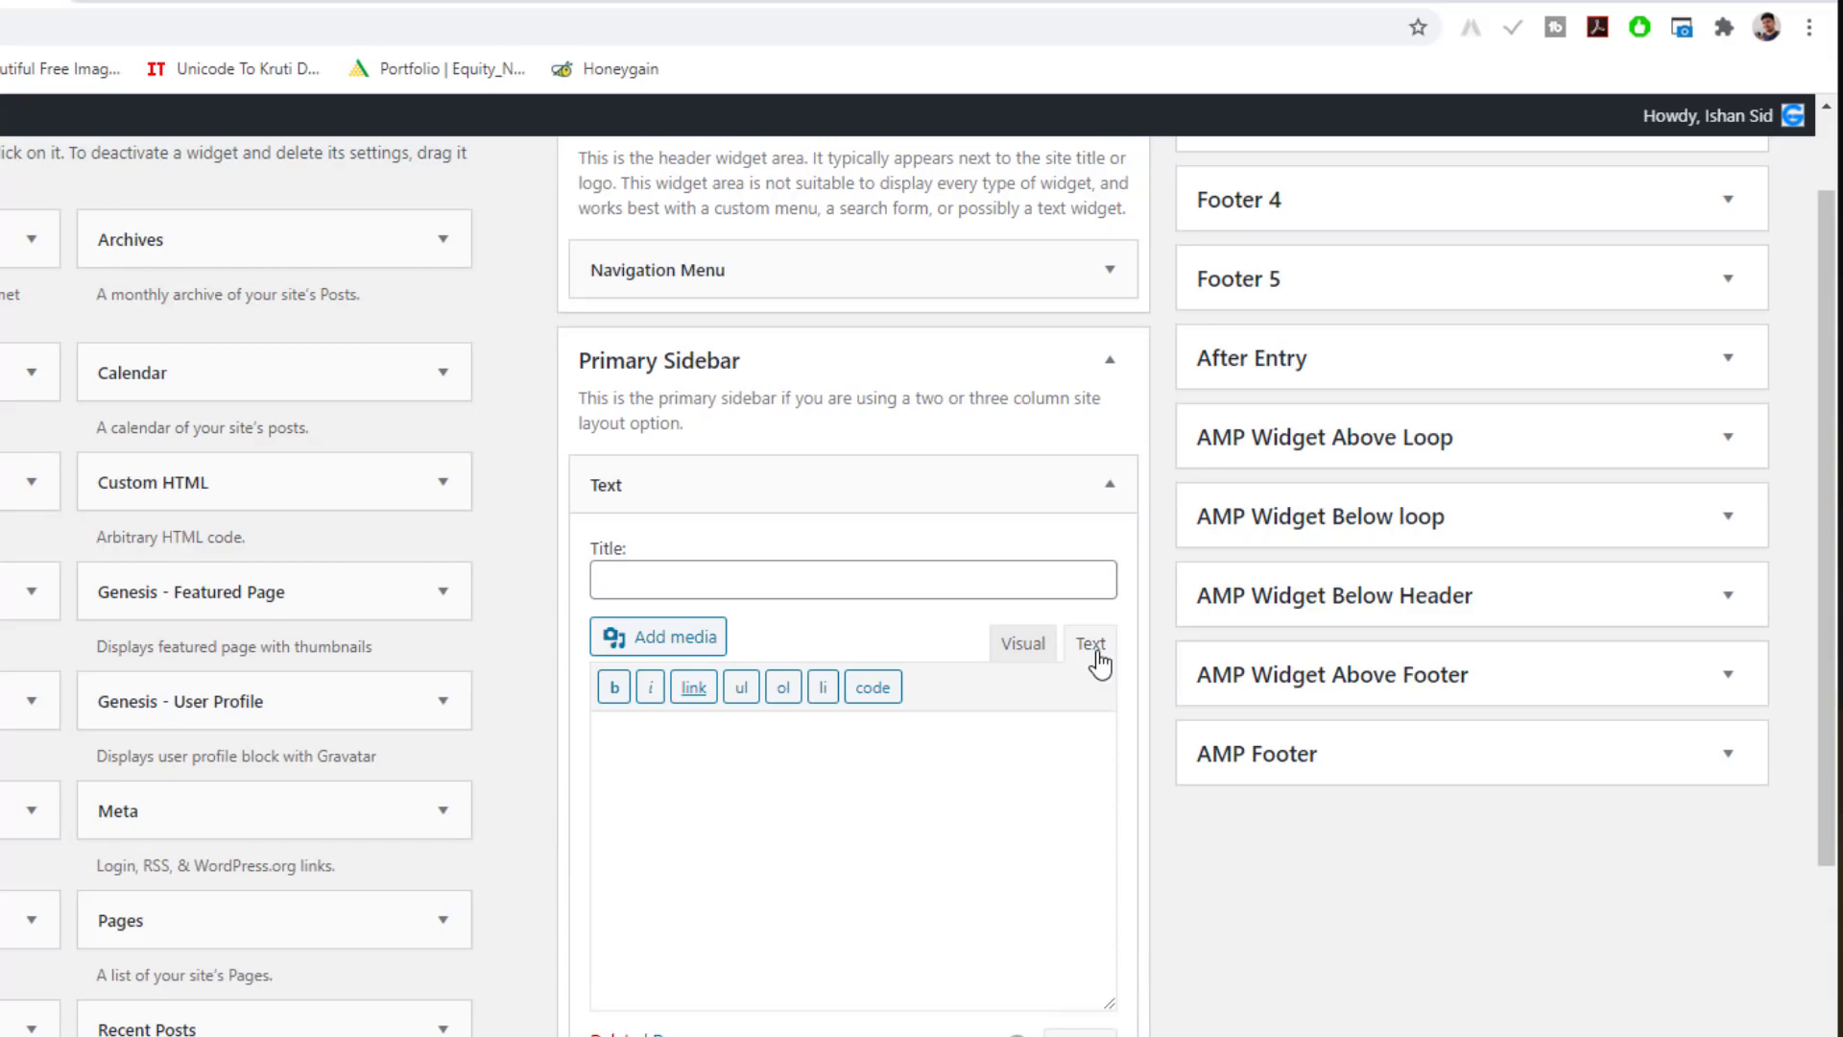
key("ctrl+v")
scroll(963, 765, "down", 2)
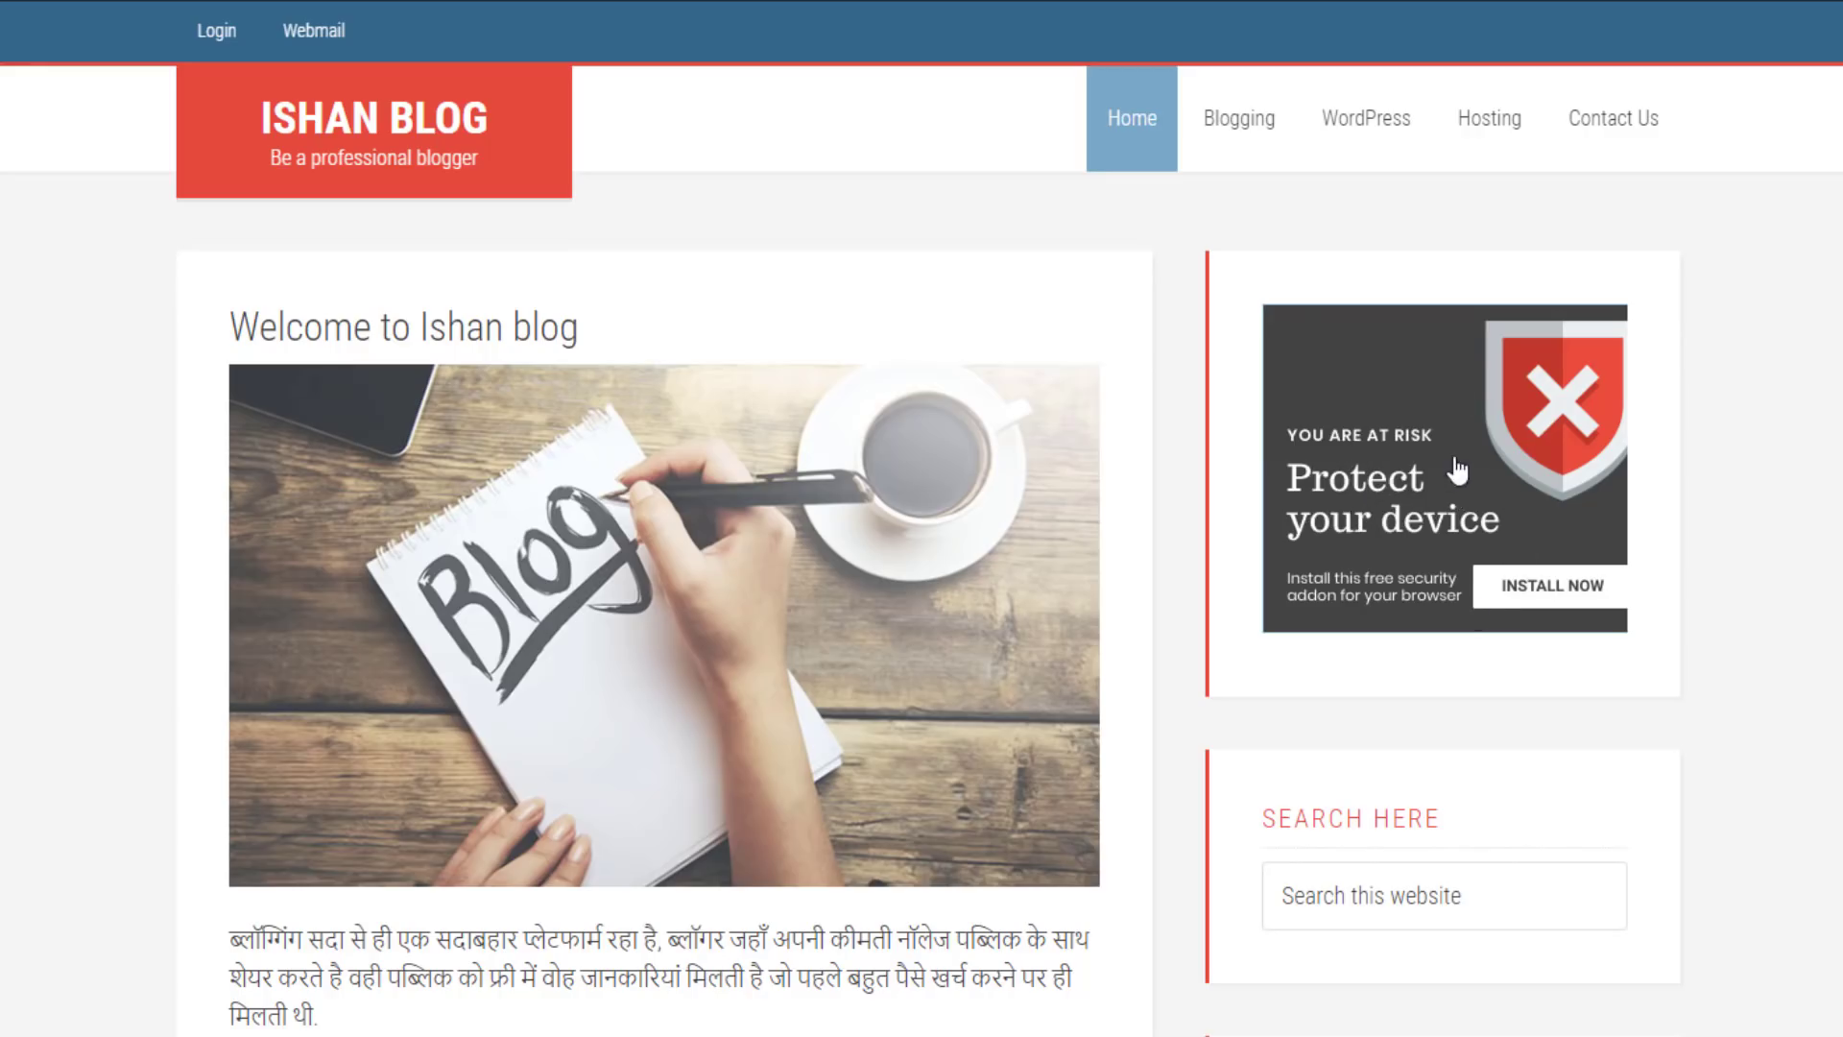
scroll(1485, 557, "down", 1)
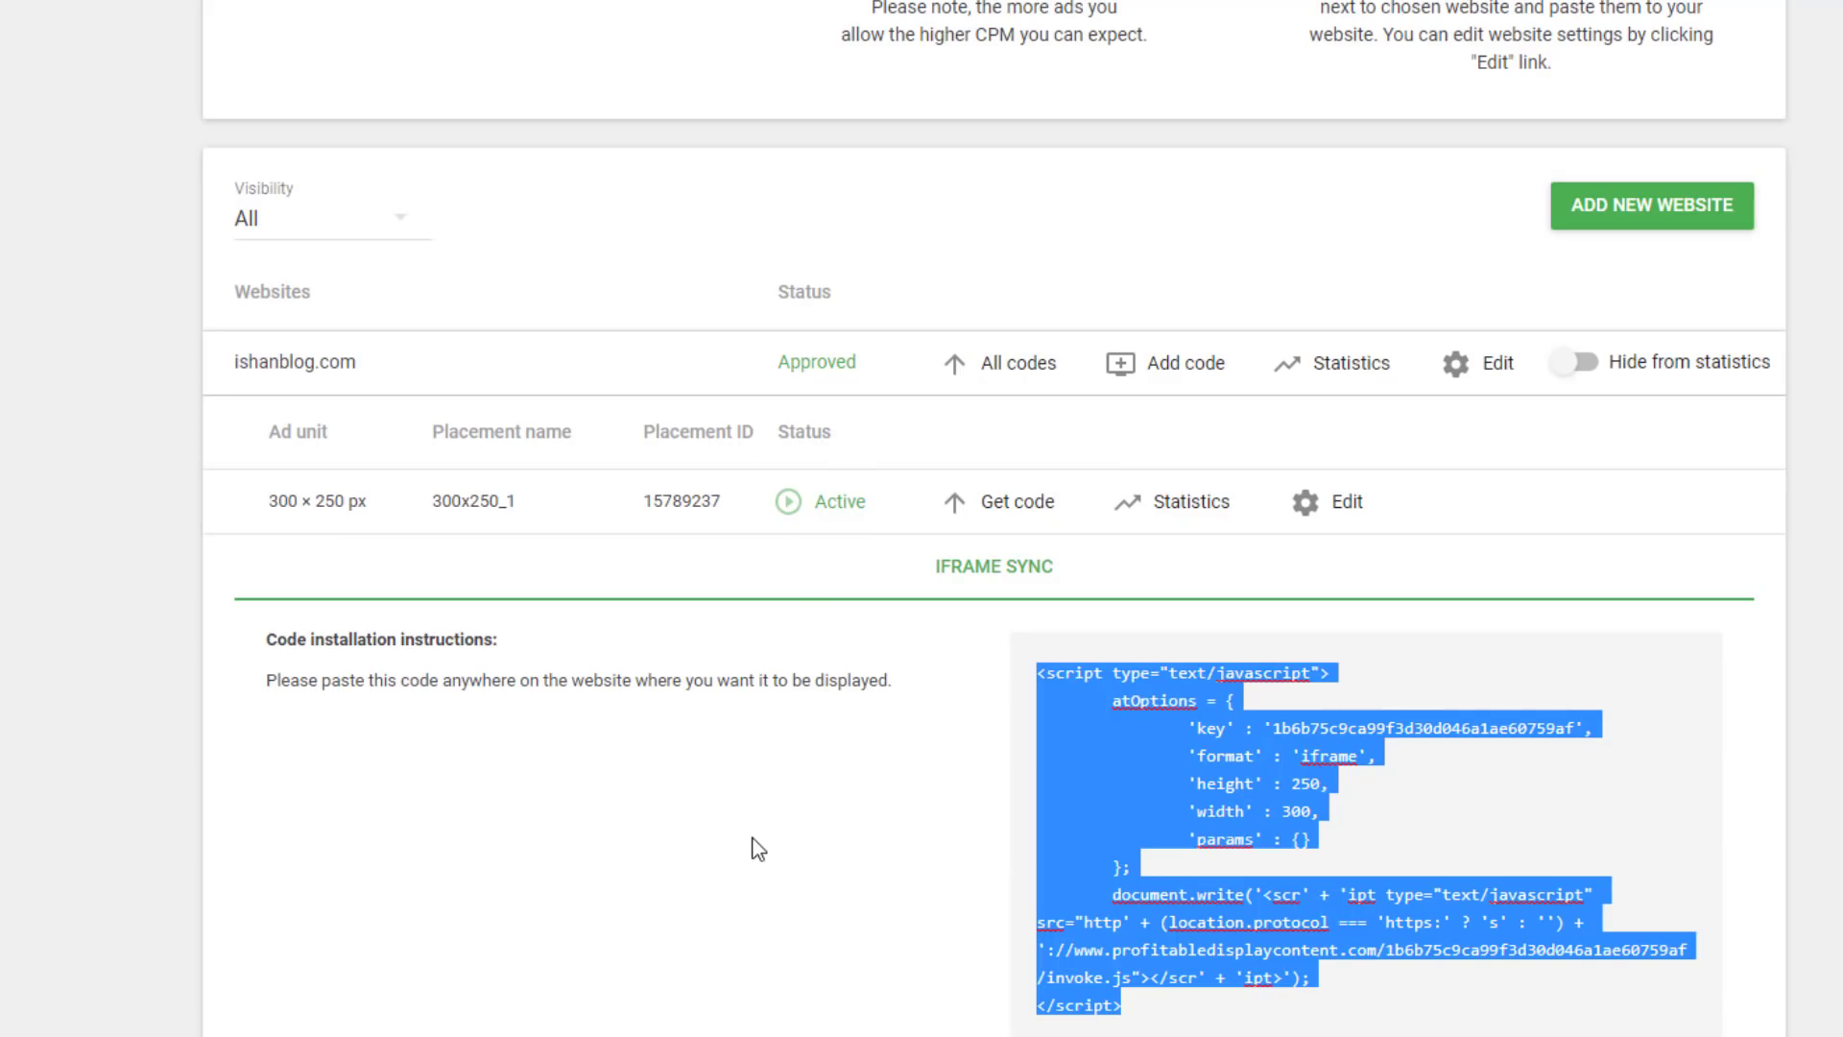
Open the new ad code form for ishanblog.com, review its ad units and removable campaign types, and submit it.
left_click(1073, 736)
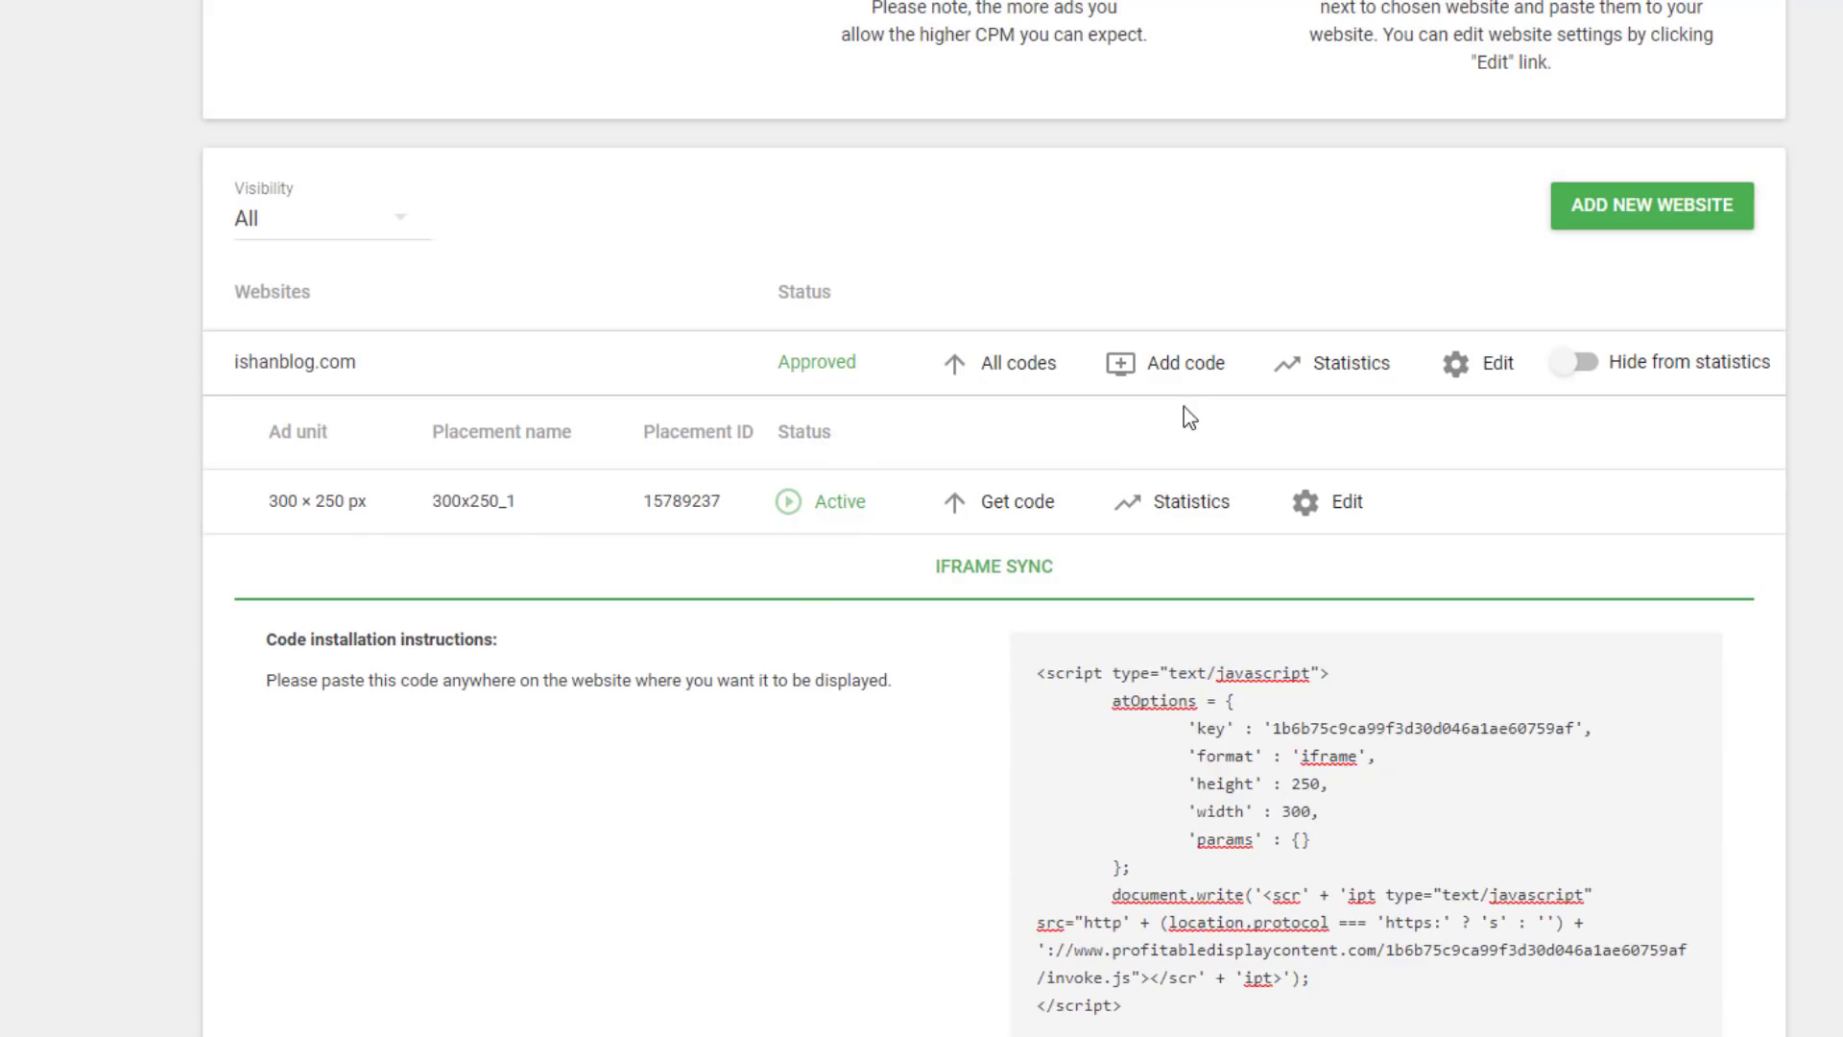
left_click(1179, 370)
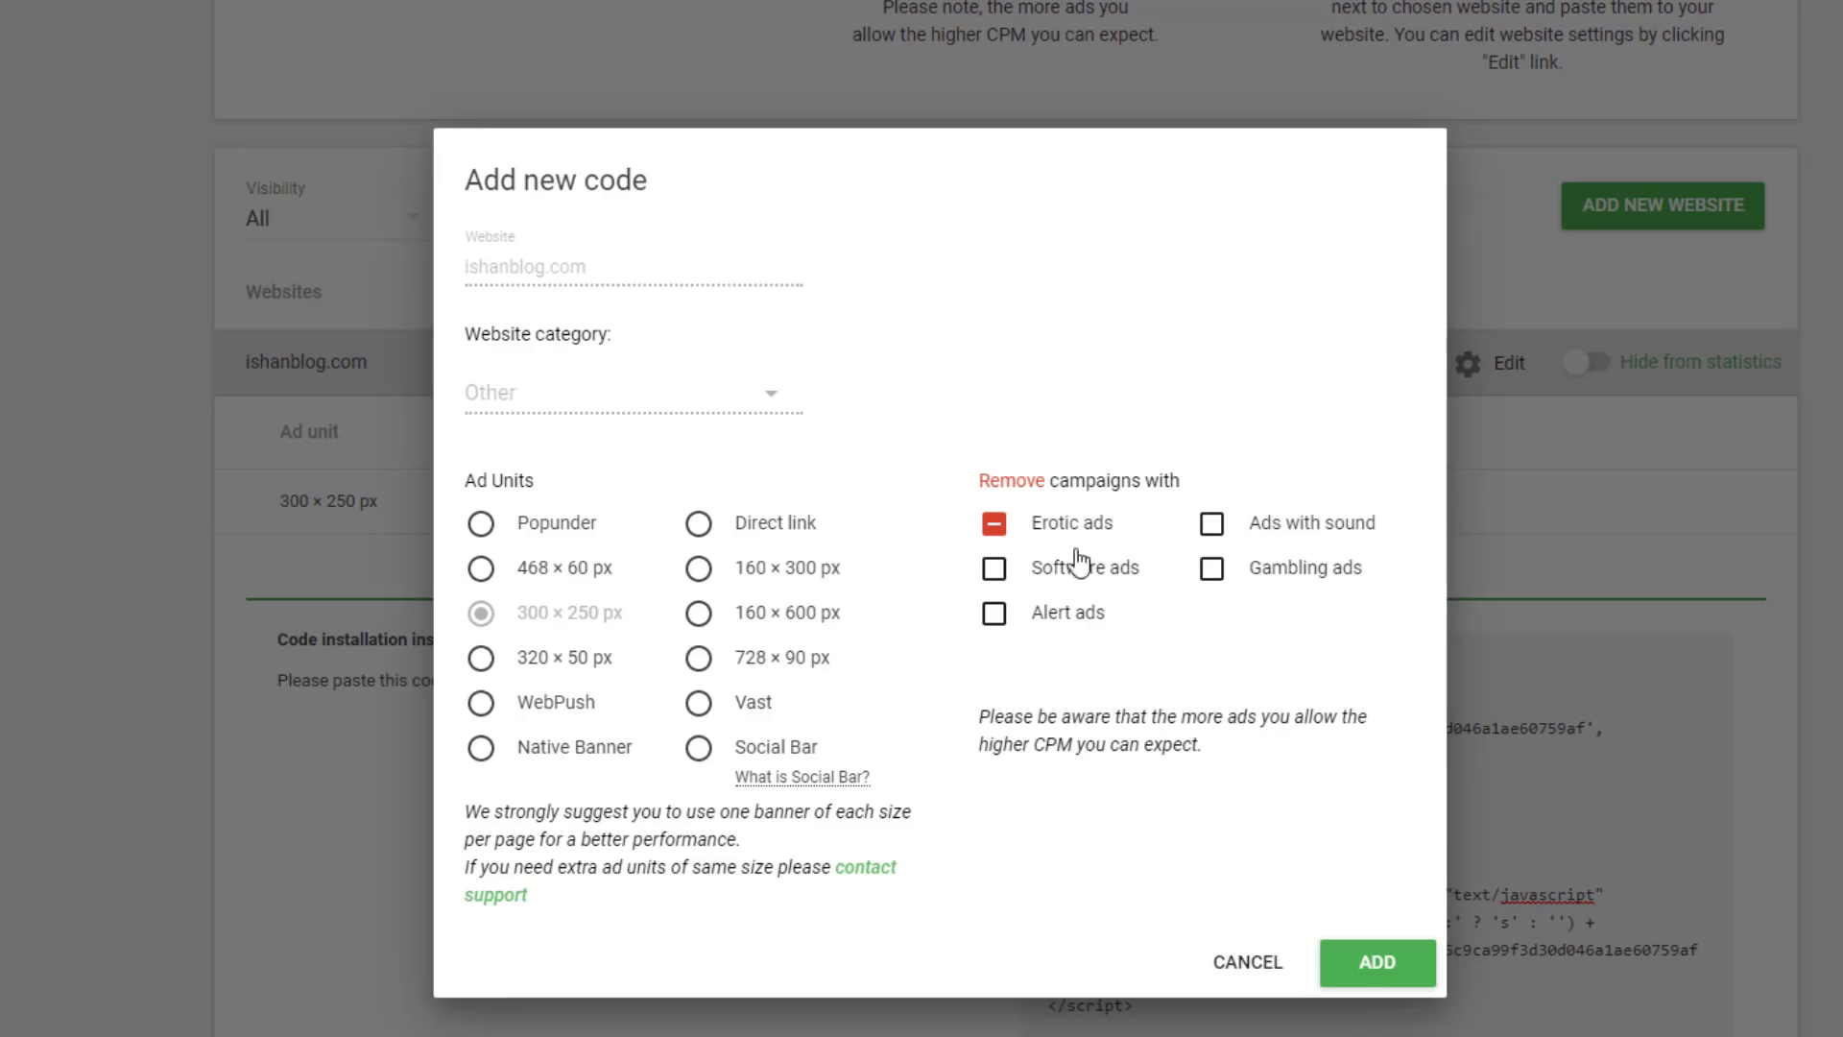
left_click(1380, 968)
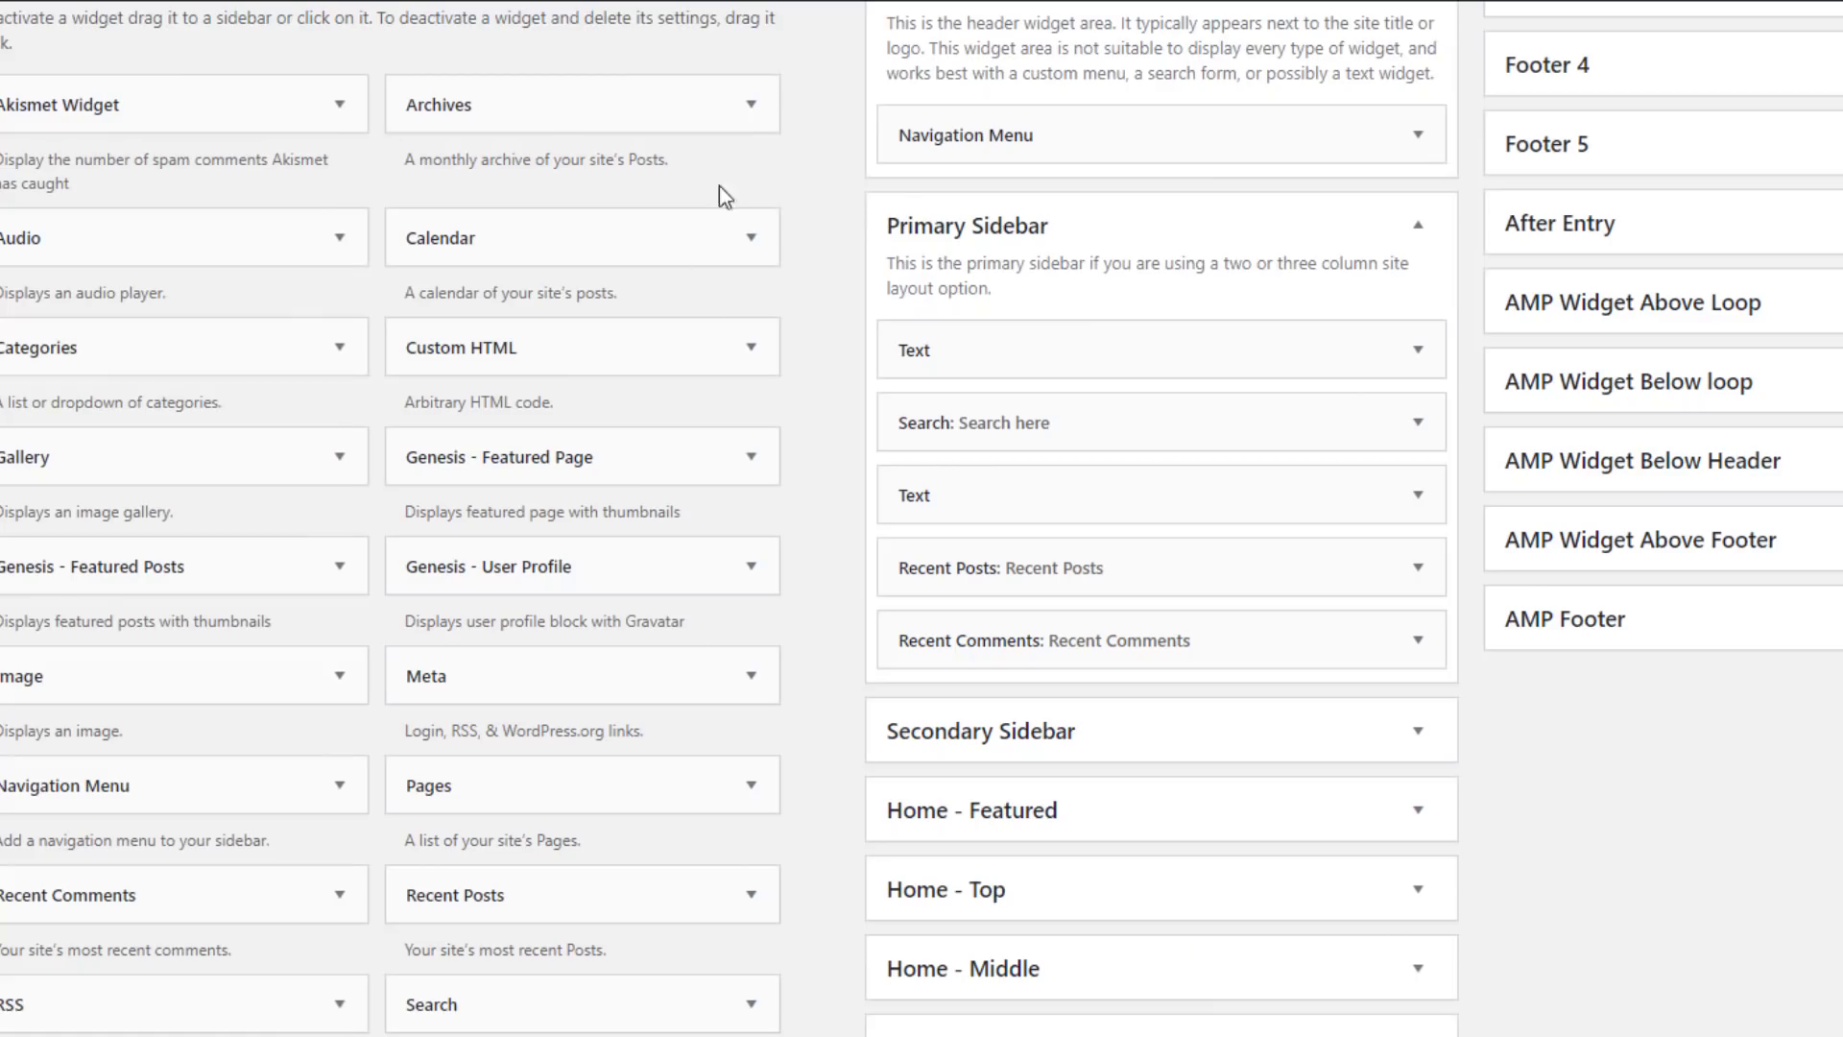
Check the ad placements on the blog's Interserver hosting post, including the sidebar and the Adnow block above the comments.
scroll(1505, 758, "up", 2)
mouse_move(2, 43)
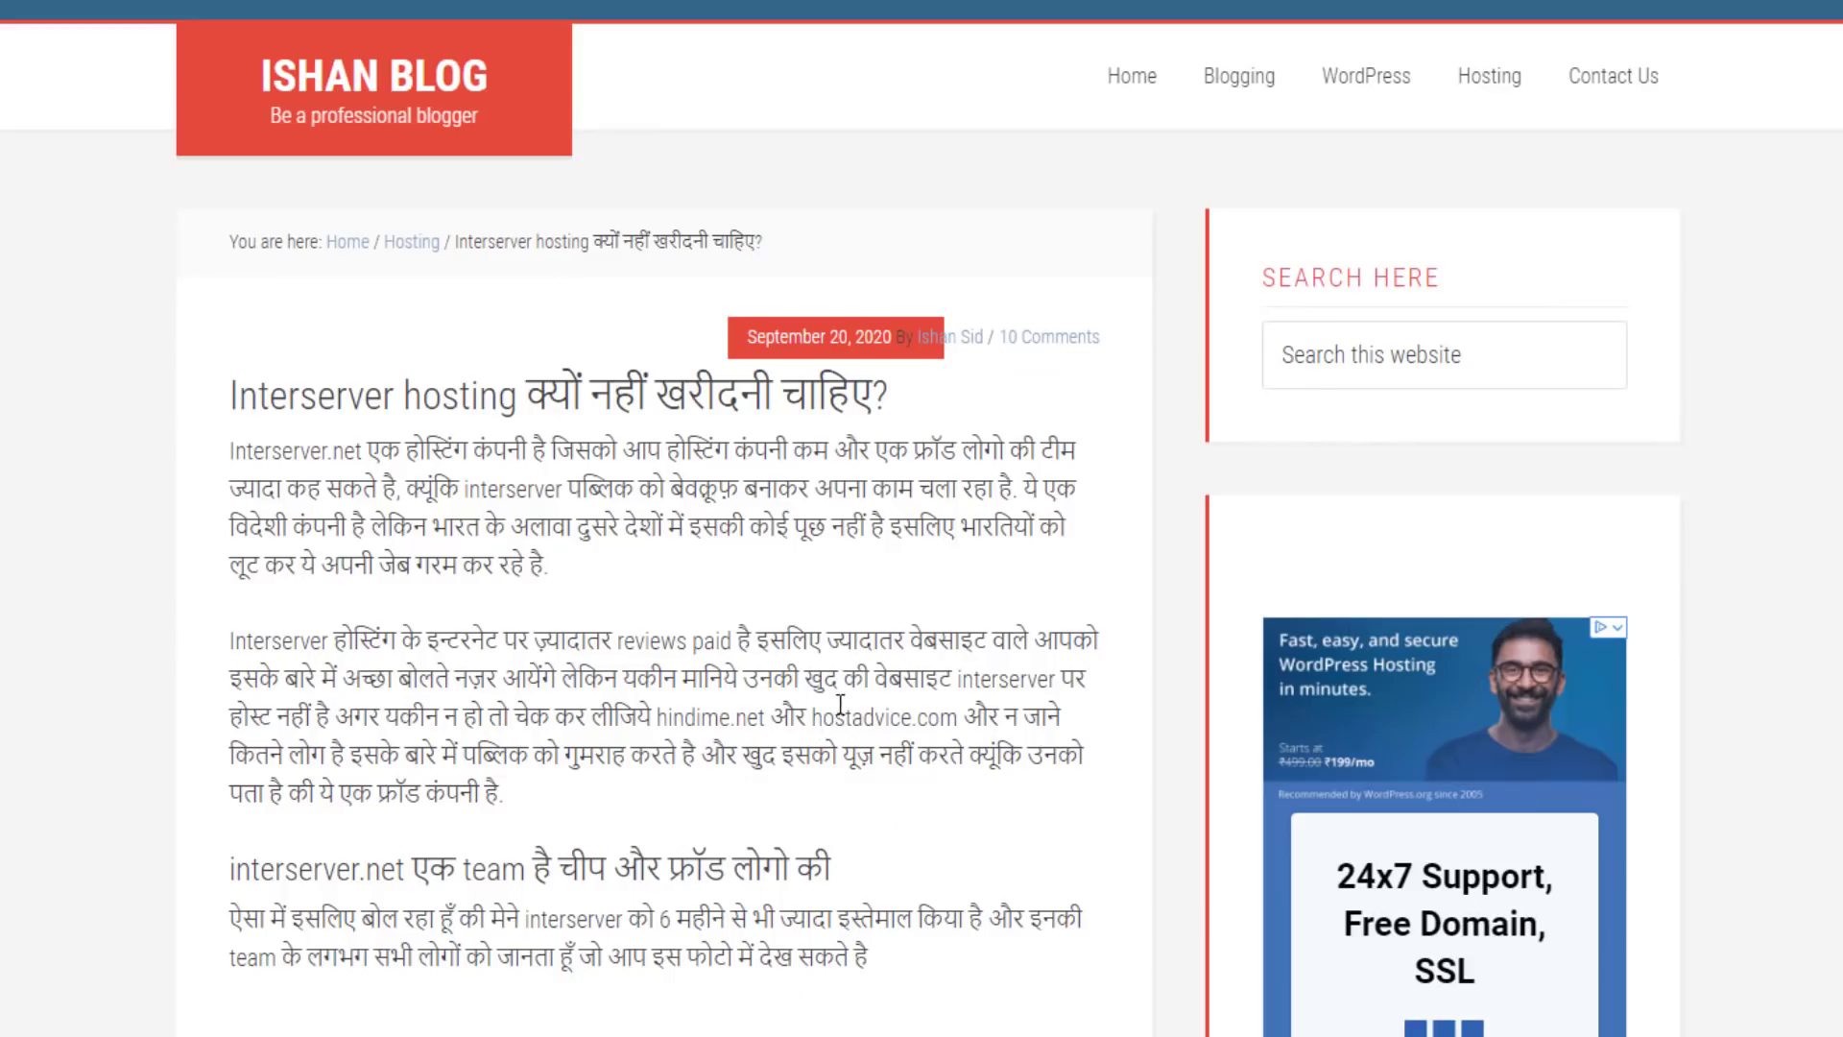
scroll(930, 729, "down", 15)
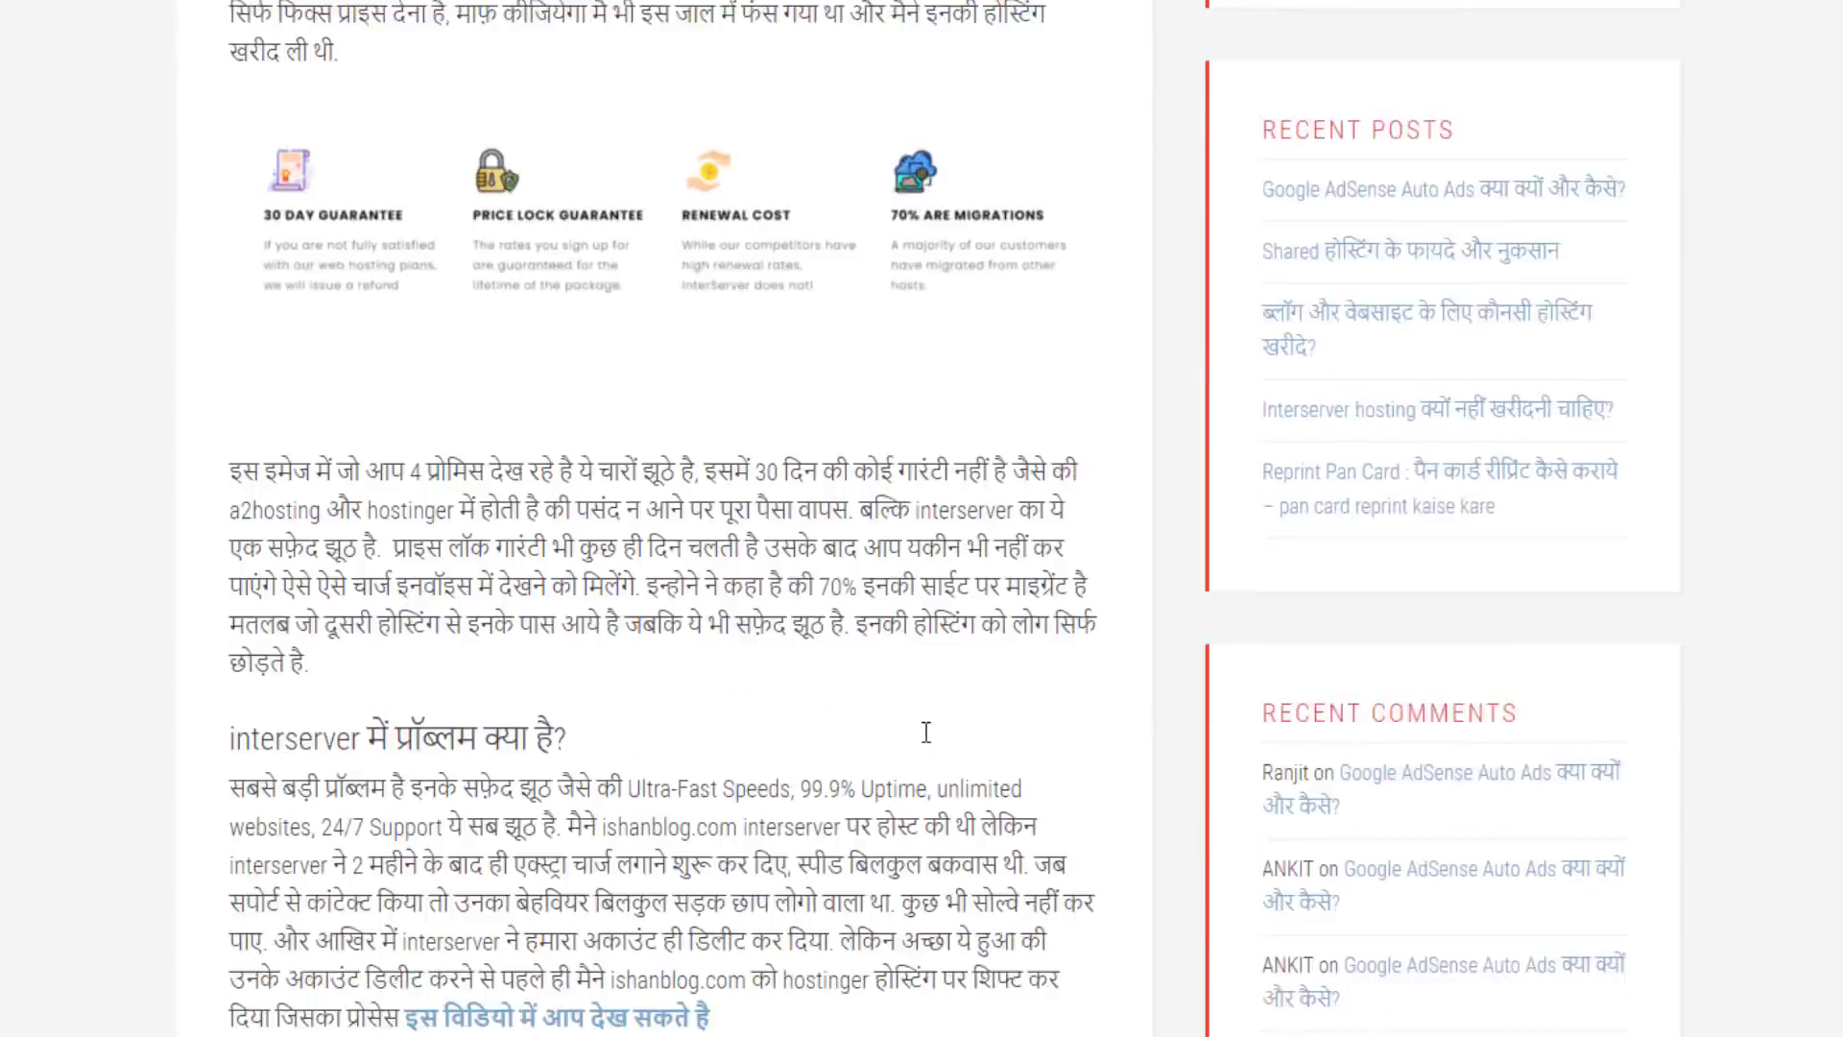
scroll(956, 758, "down", 10)
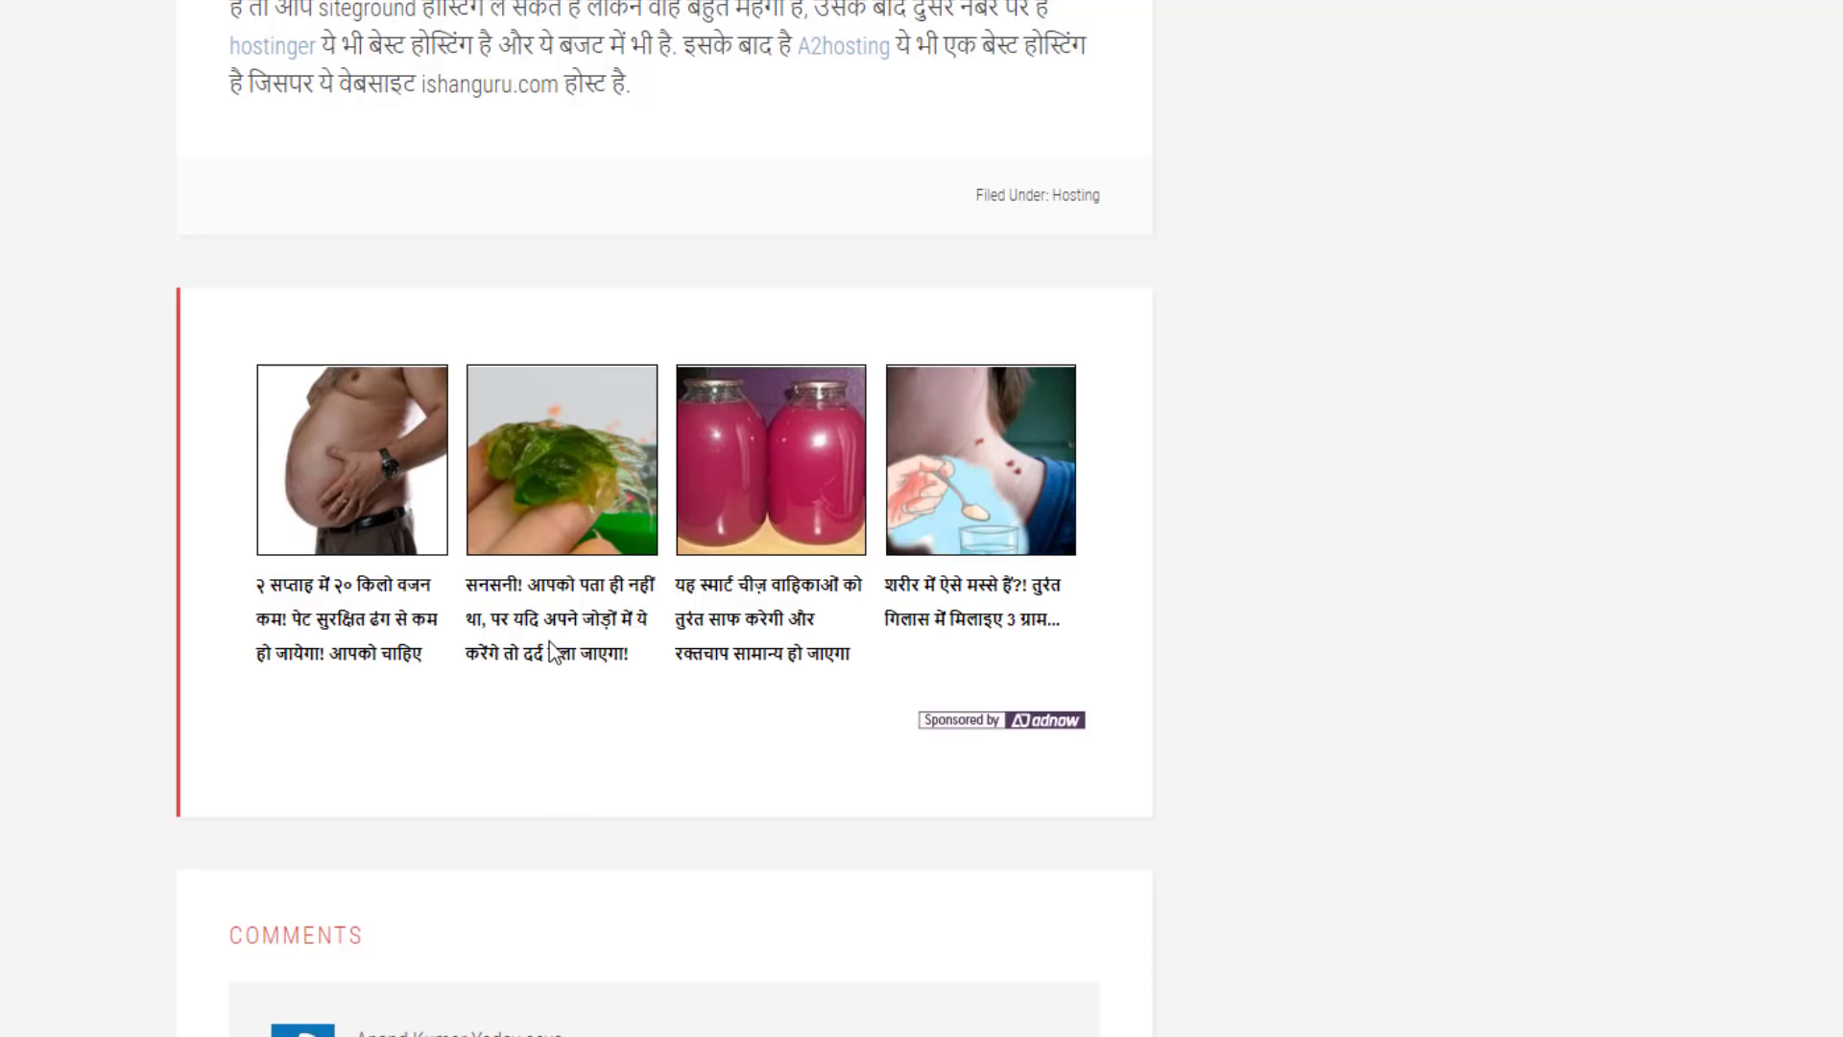
scroll(720, 633, "up", 20)
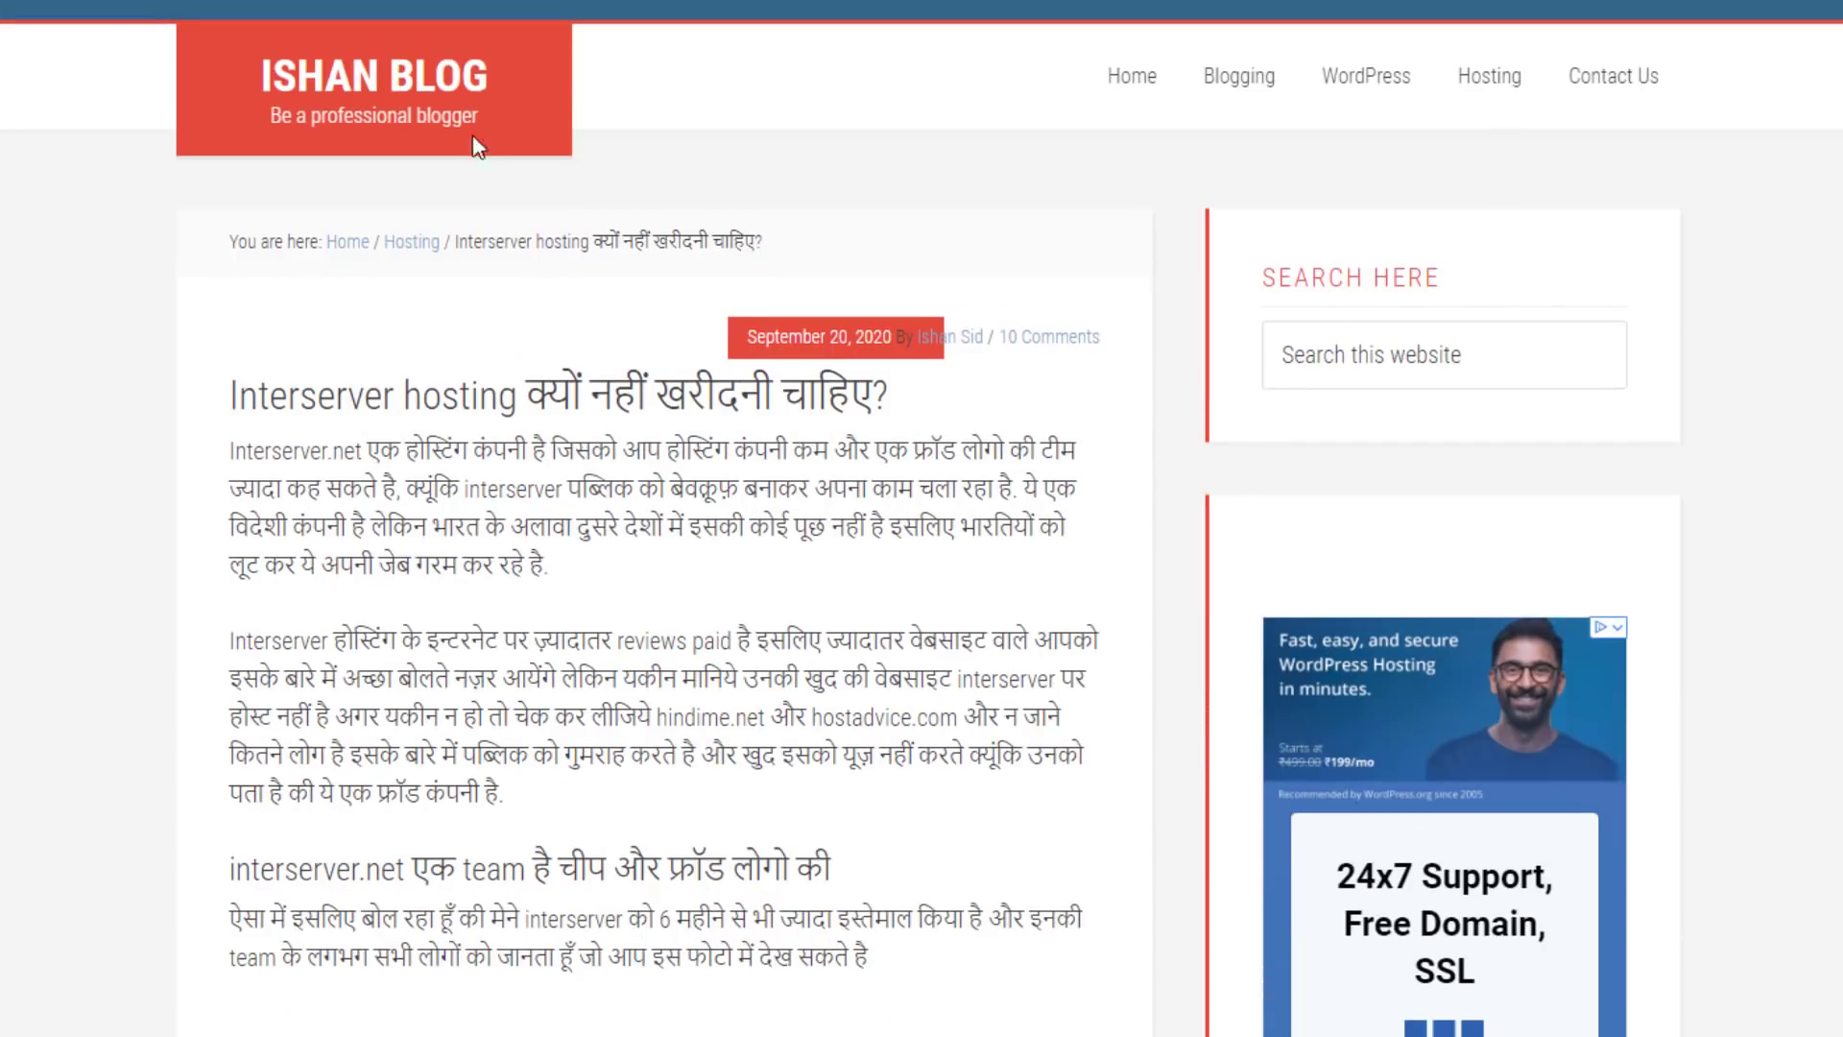
Go to the Ishan Blog home page and look through its content and sidebar for the displayed ads.
left_click(400, 86)
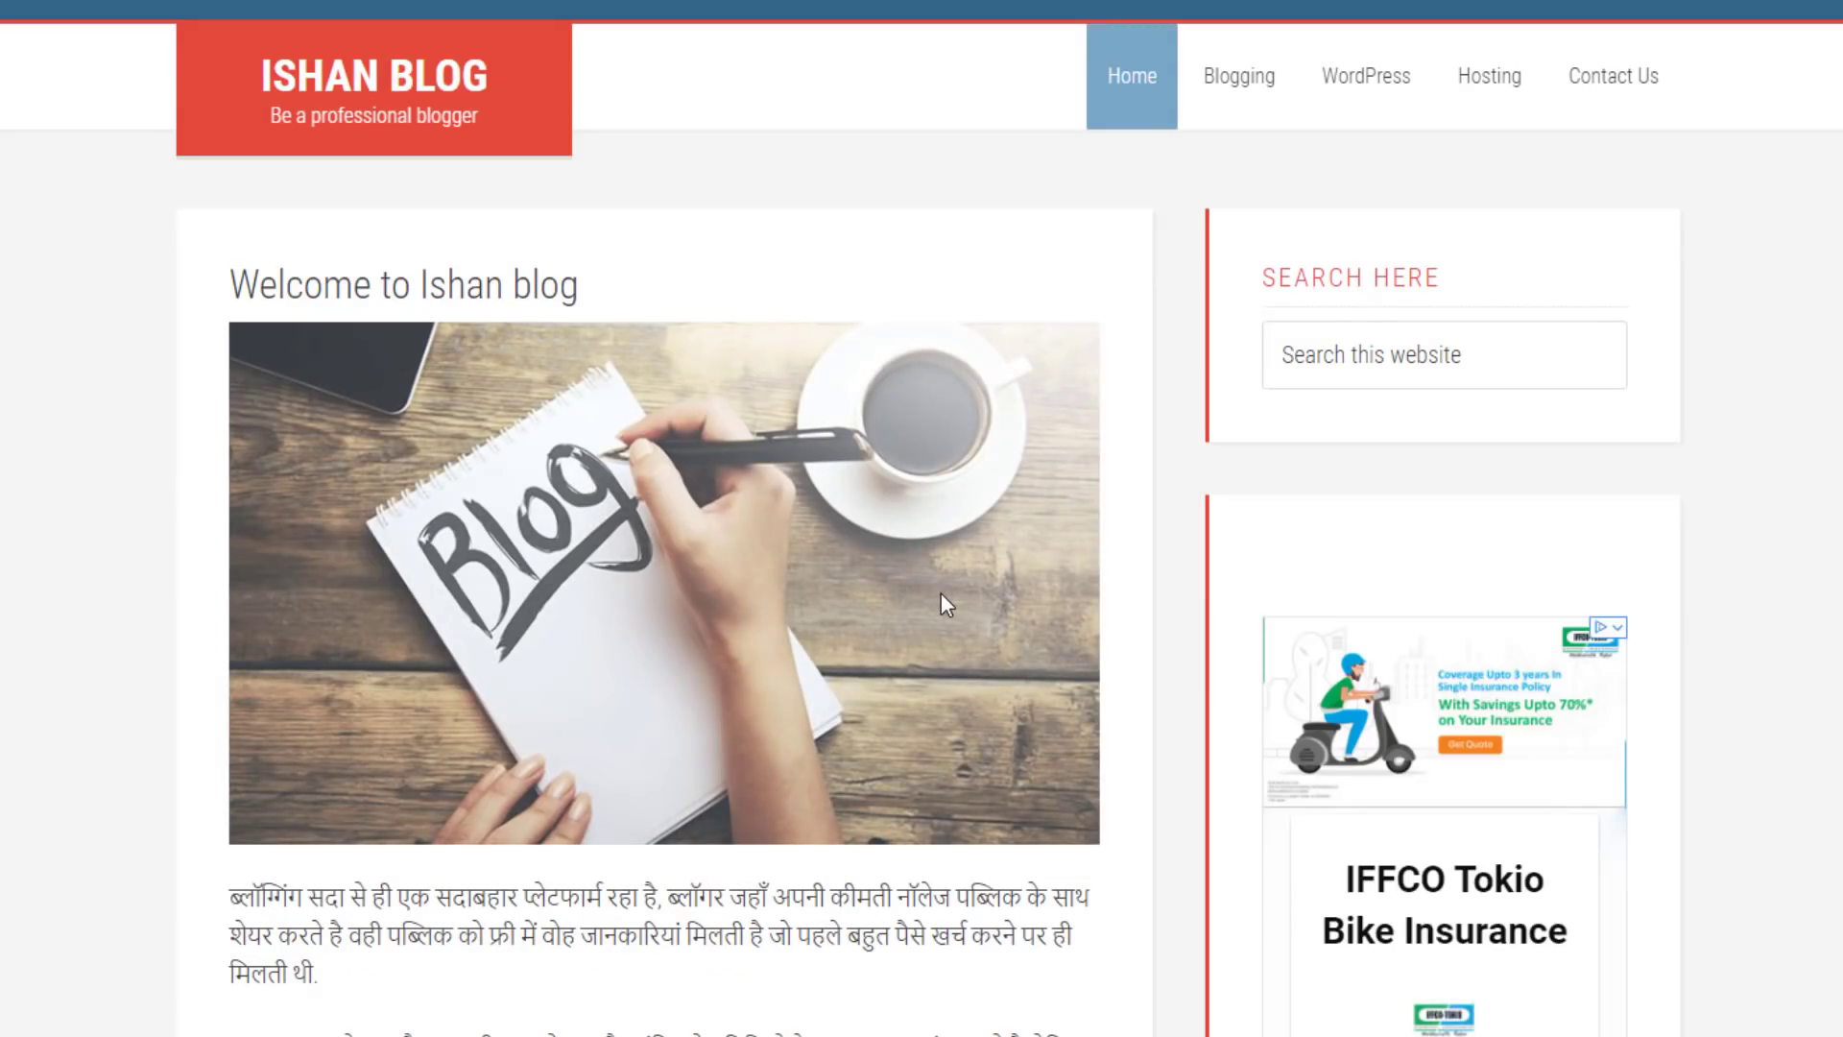
scroll(940, 593, "down", 3)
scroll(941, 593, "down", 8)
scroll(928, 574, "up", 11)
scroll(931, 576, "down", 4)
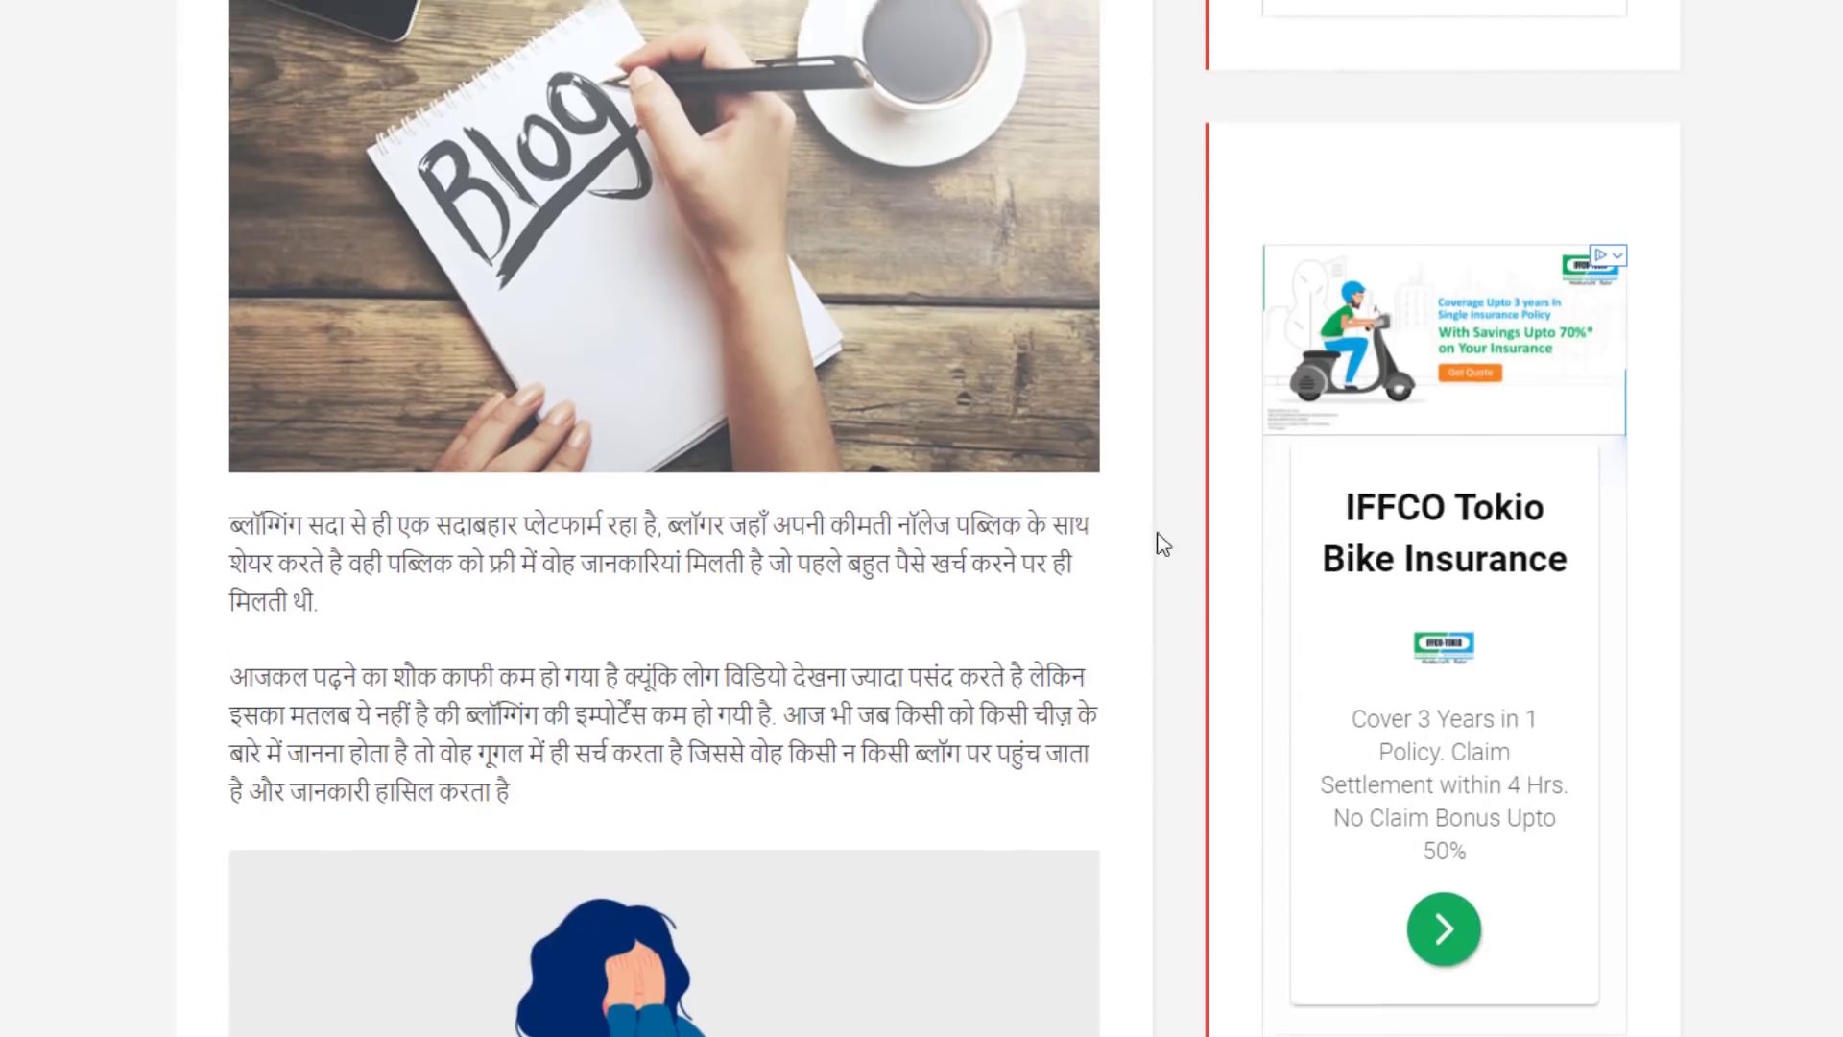
scroll(1437, 729, "down", 4)
scroll(1224, 746, "down", 12)
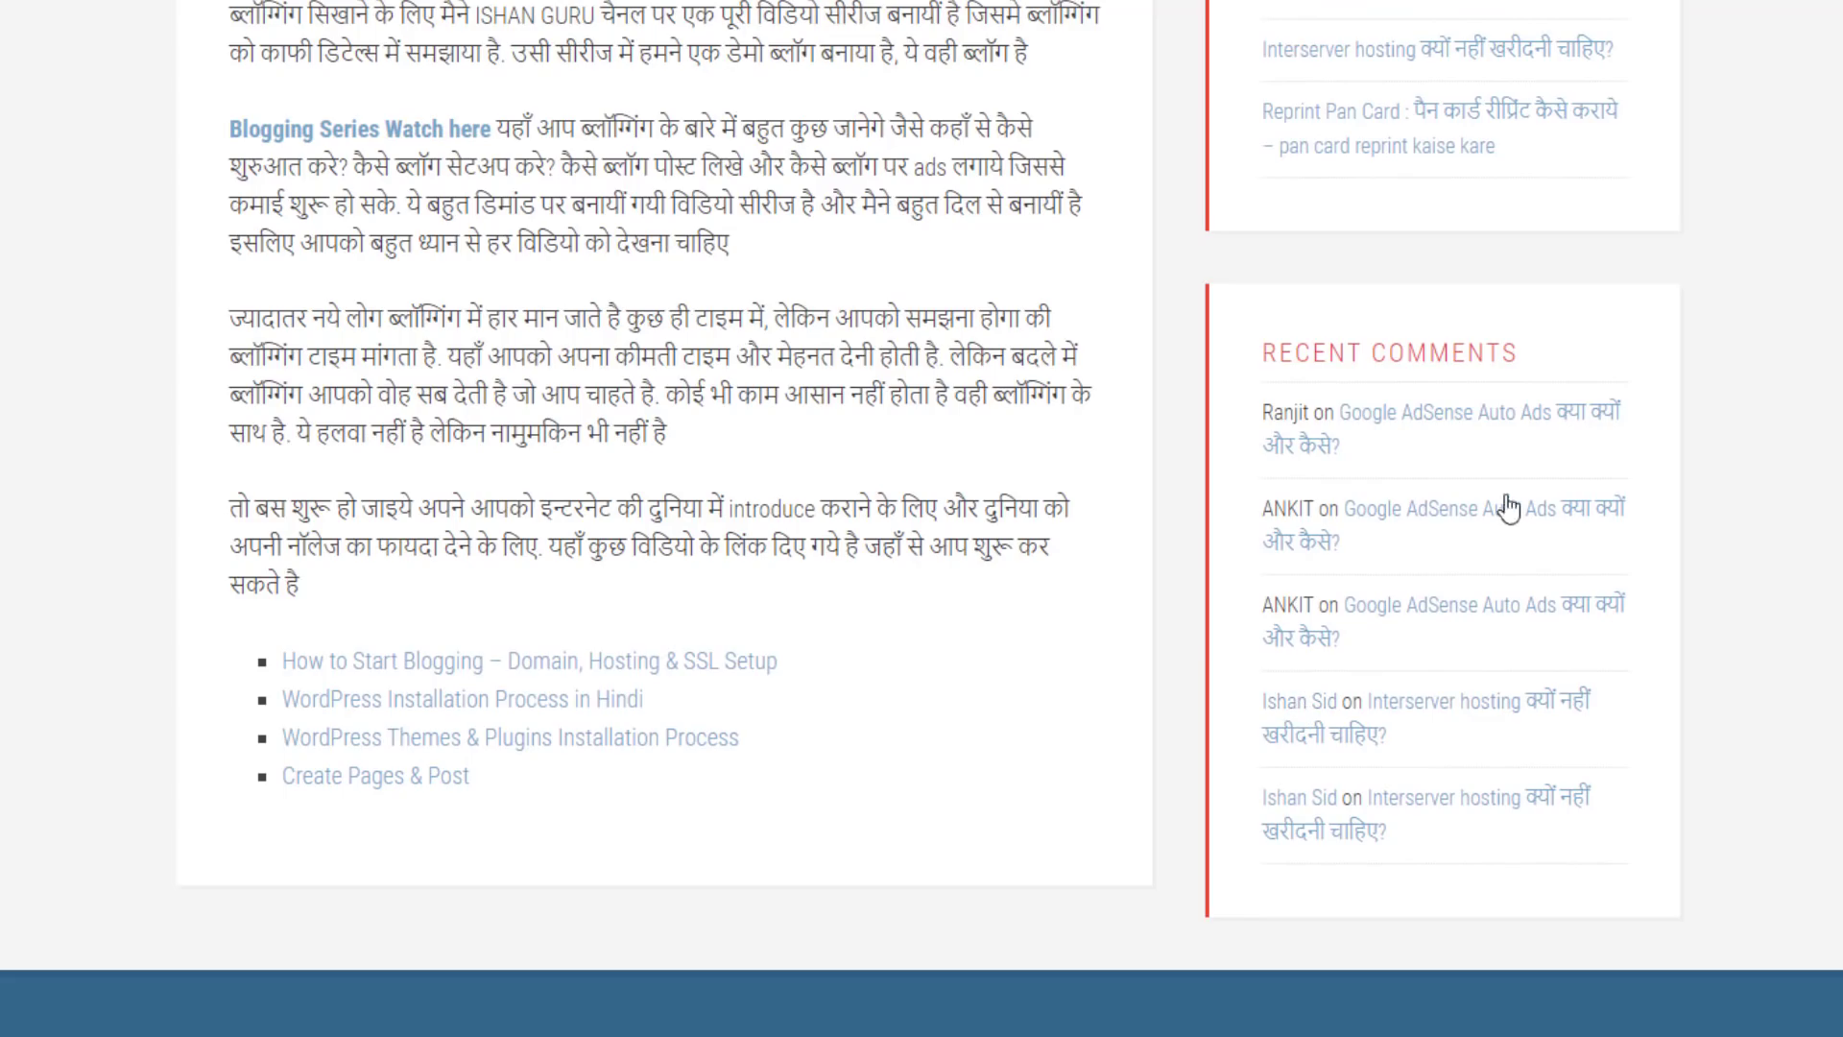
Open the Google AdSense Auto Ads post from the newest recent comment and examine the Adnow ads below the article.
left_click(1490, 422)
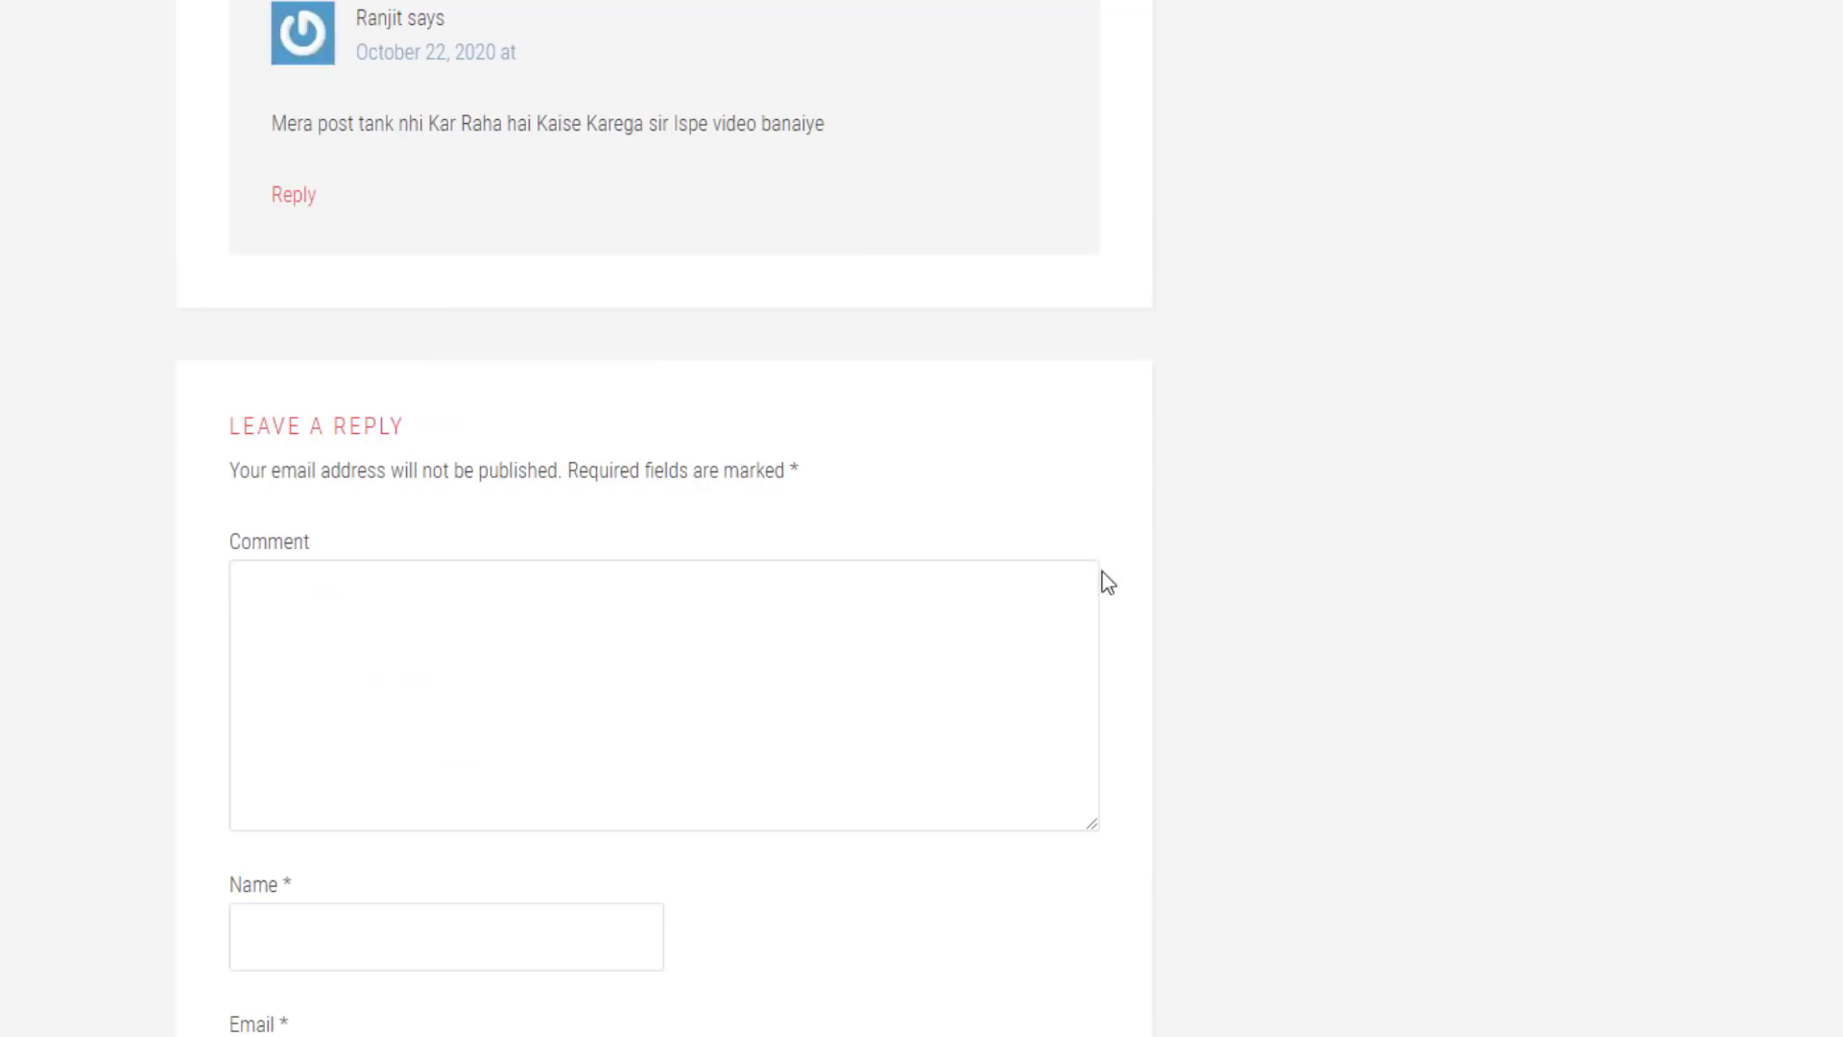
scroll(1061, 832, "up", 6)
scroll(1008, 833, "up", 7)
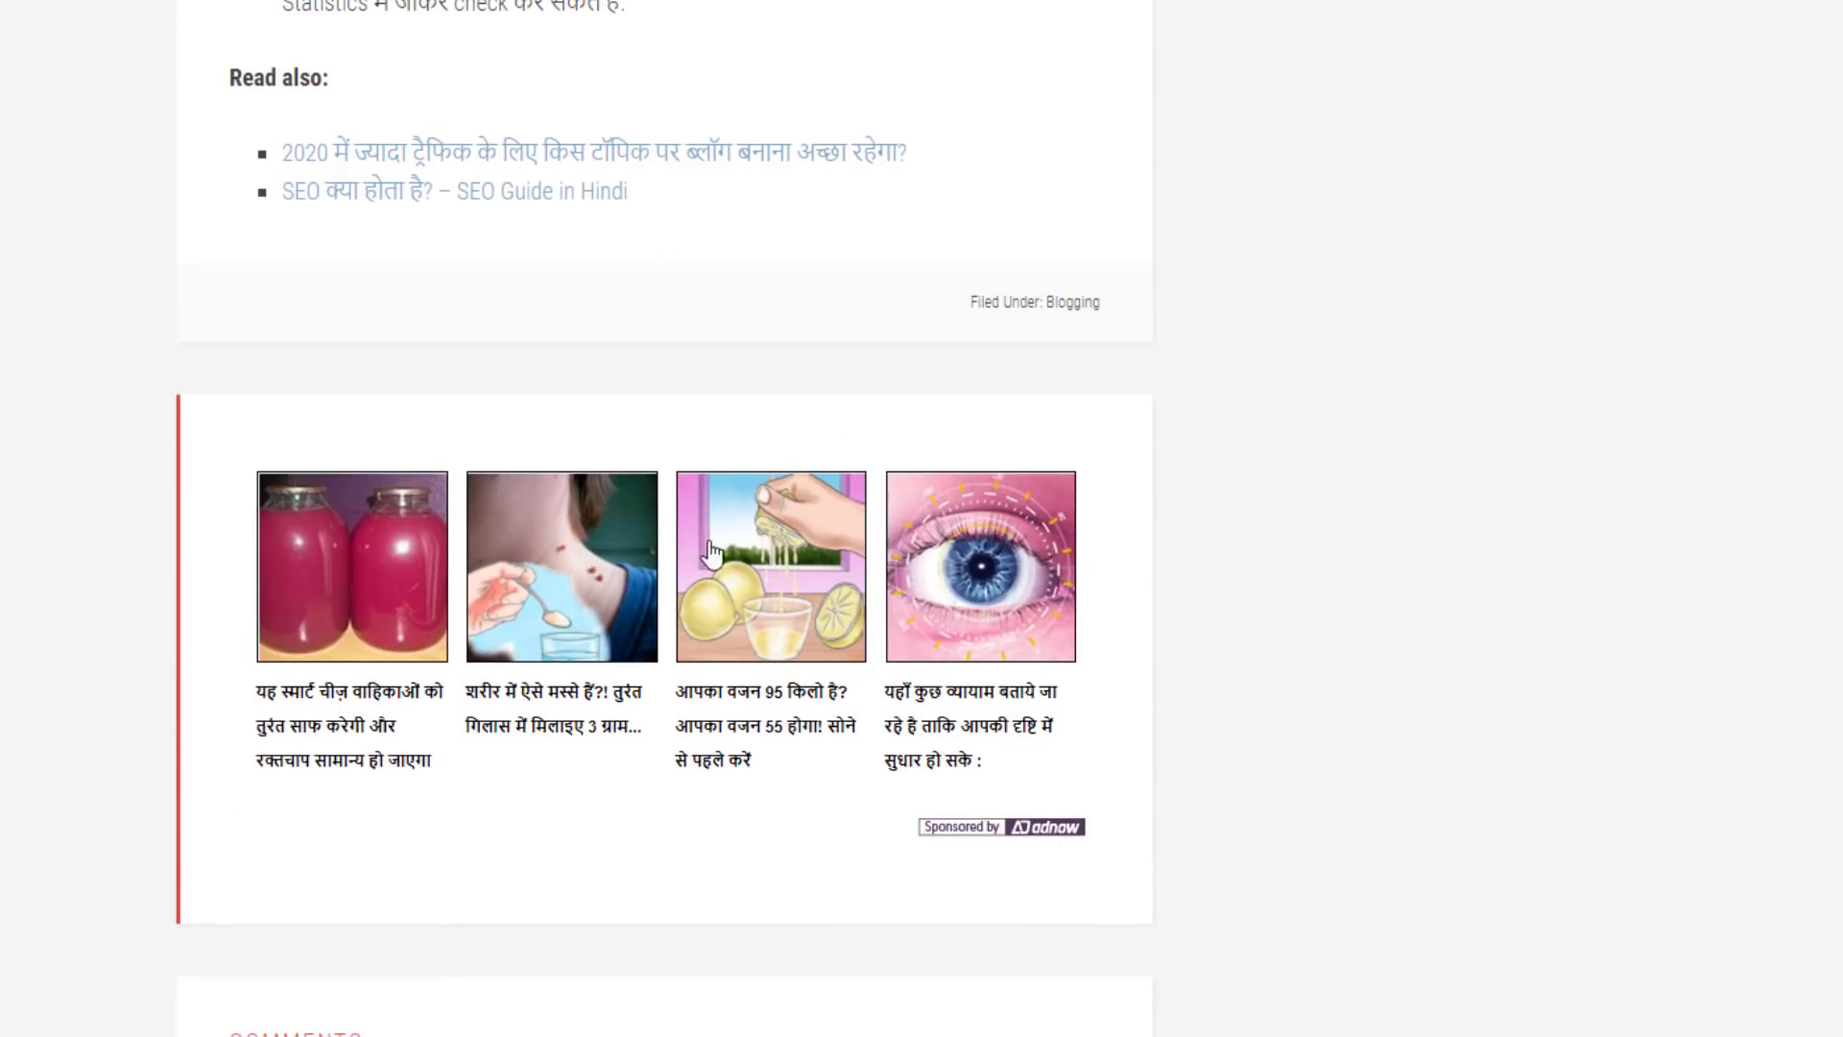